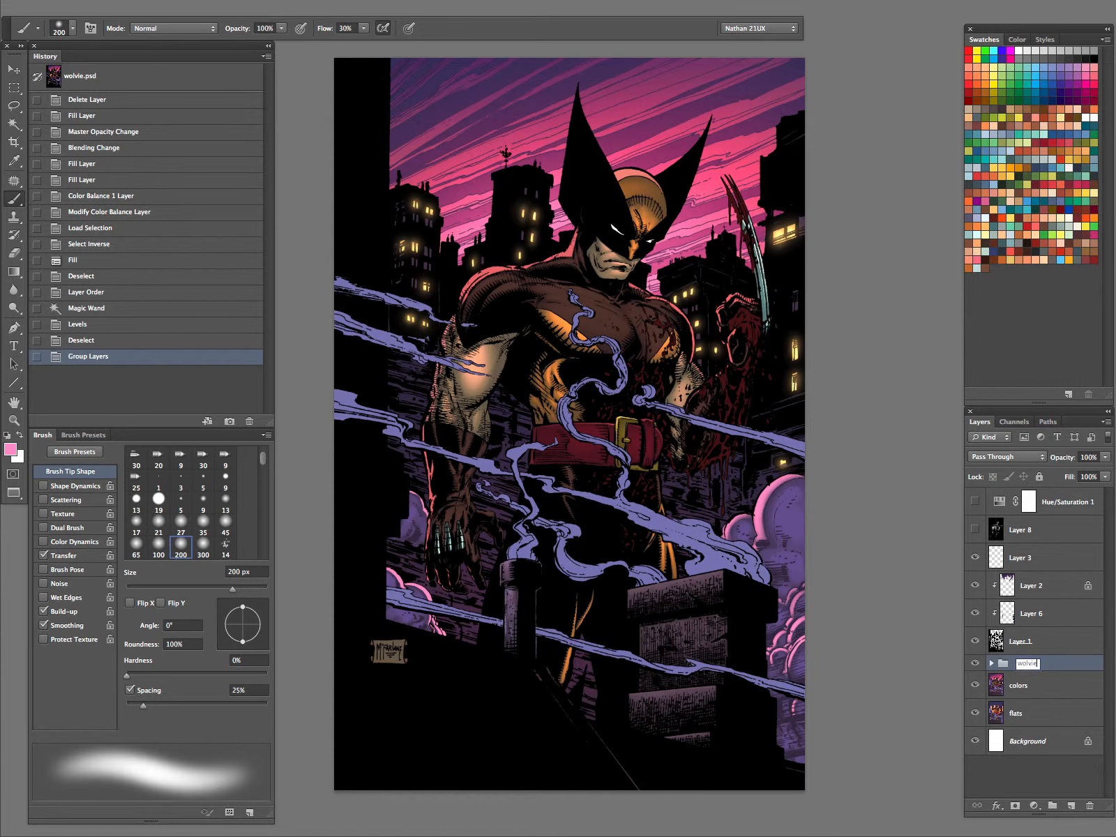
- Name the layer group "wolvie" and toggle its visibility to check what it contains
key("Return")
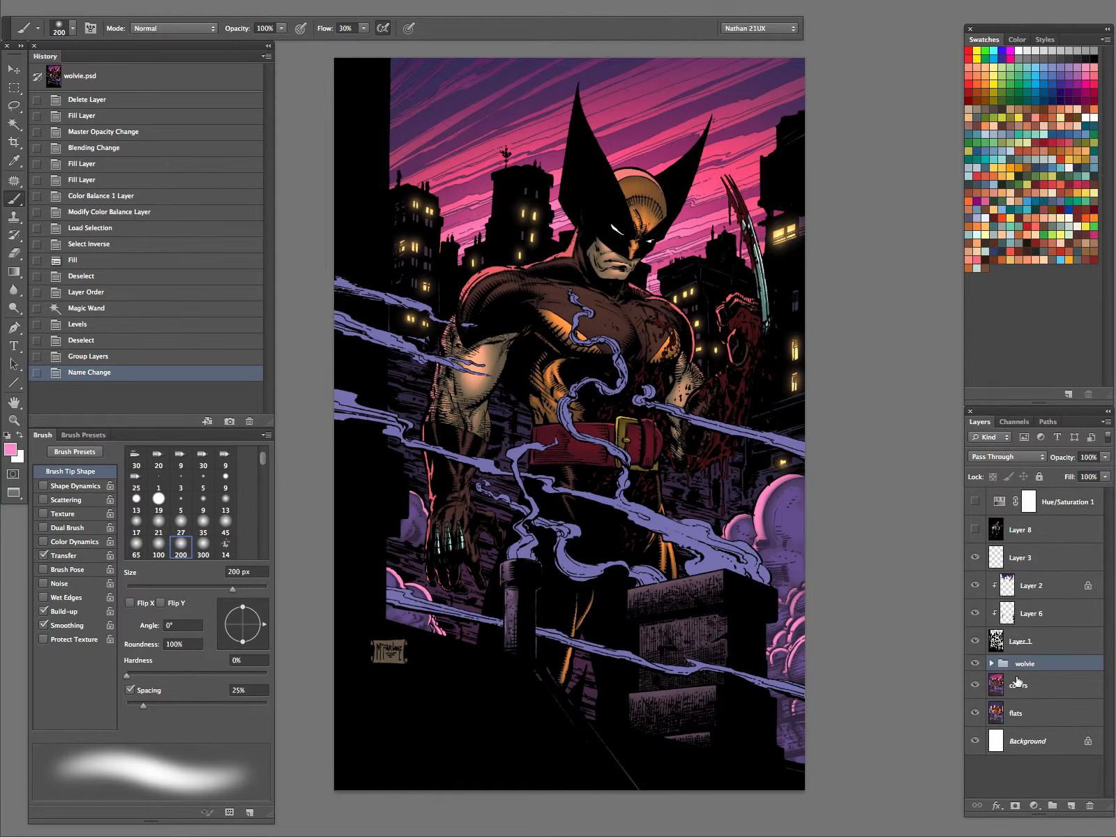
left_click(975, 664)
left_click(975, 663)
- Select the dark red blood areas on the colors layer with the Magic Wand and hide the selection edges
left_click(1024, 688)
key("w")
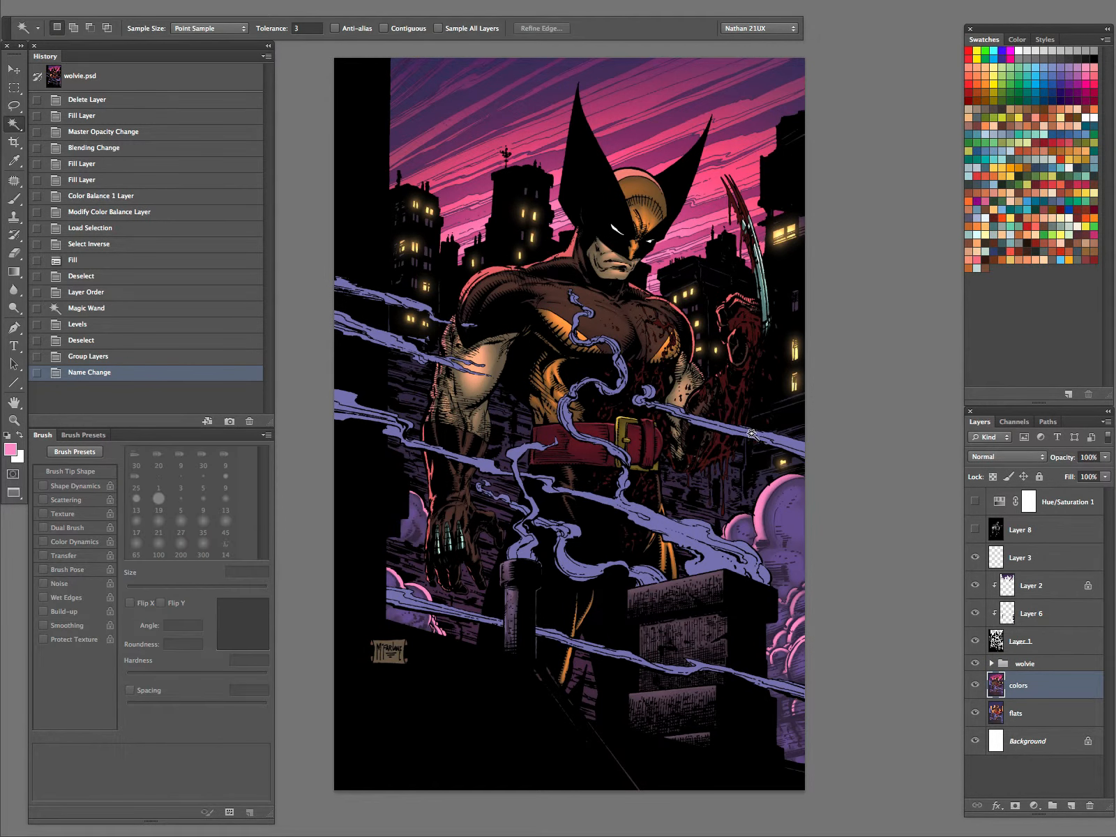
left_click(750, 367)
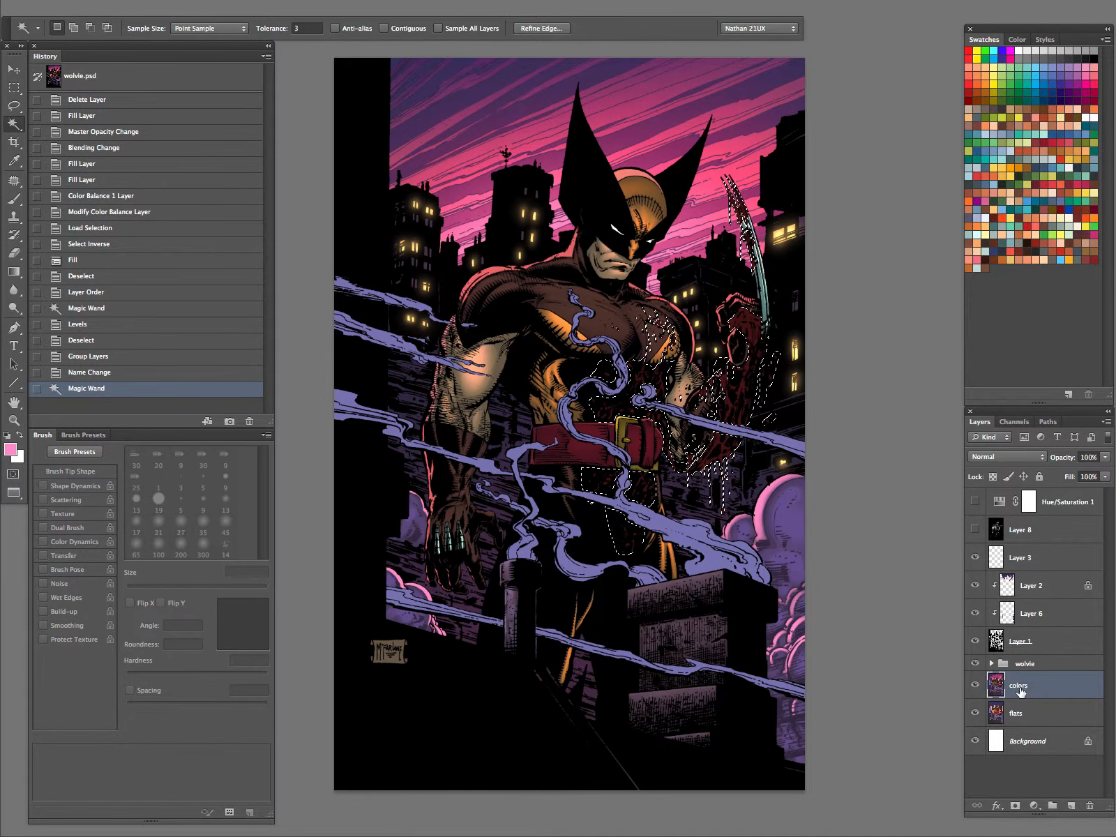
key("super+h")
- Set the Brush to Multiply mode at 400 px, with the dark blue 283c6d as foreground color
key("z")
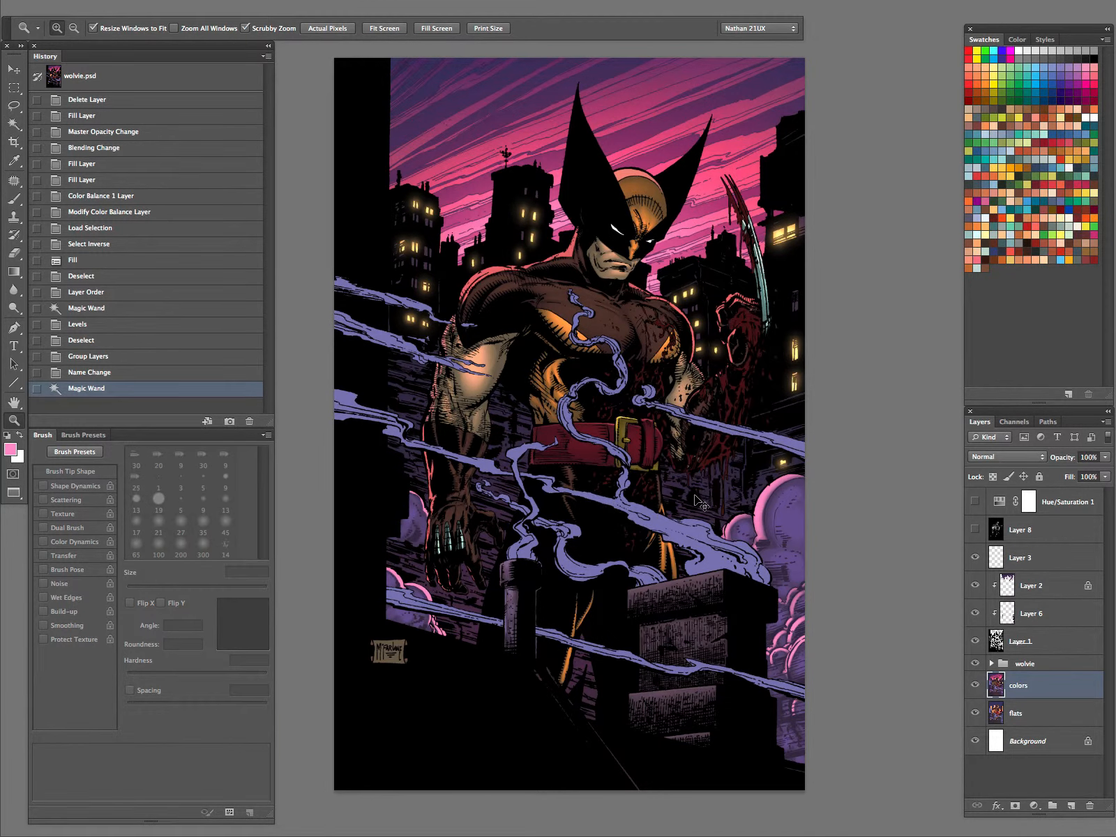
left_click(761, 332)
left_click(762, 490, "alt")
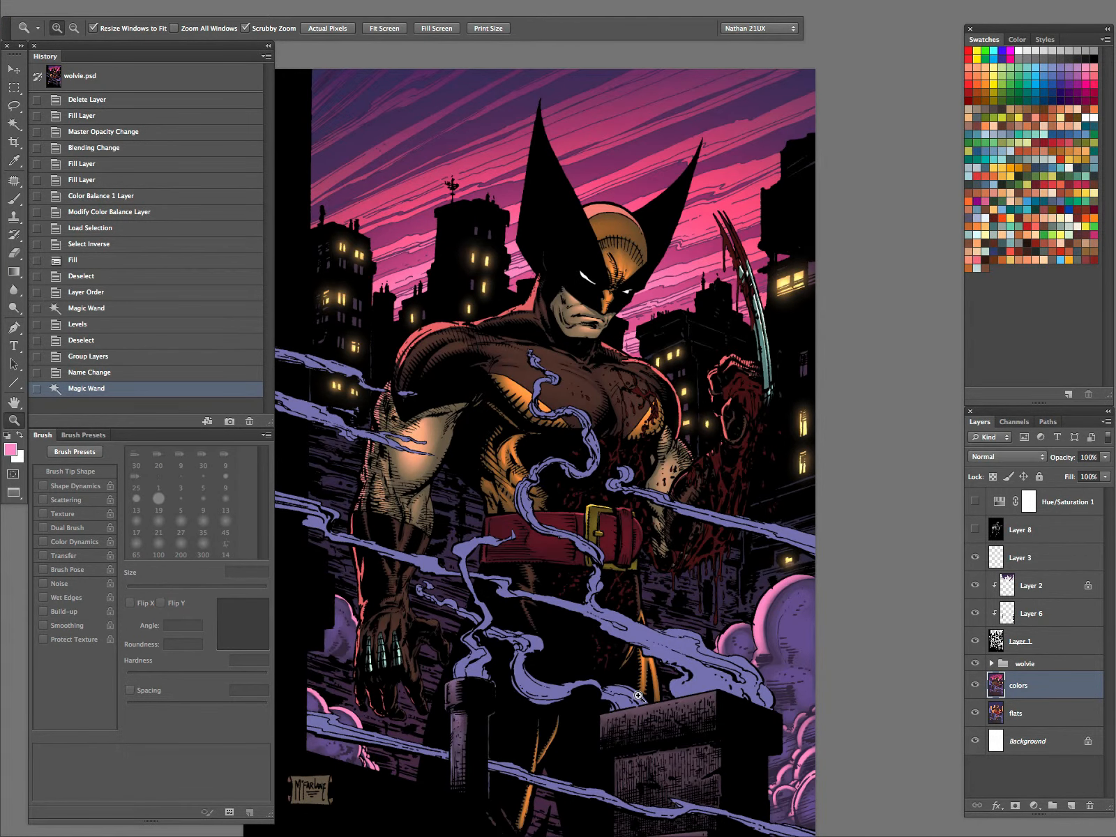
key("b")
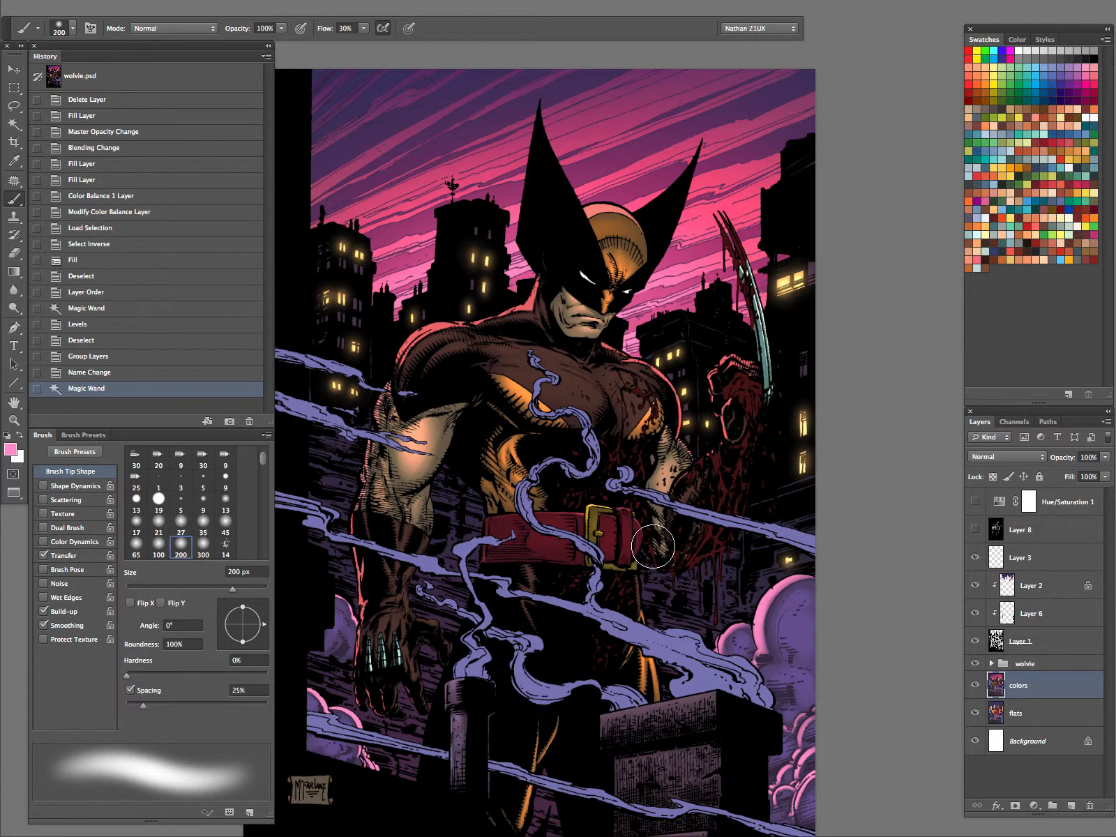
left_click_drag(750, 401, 684, 420)
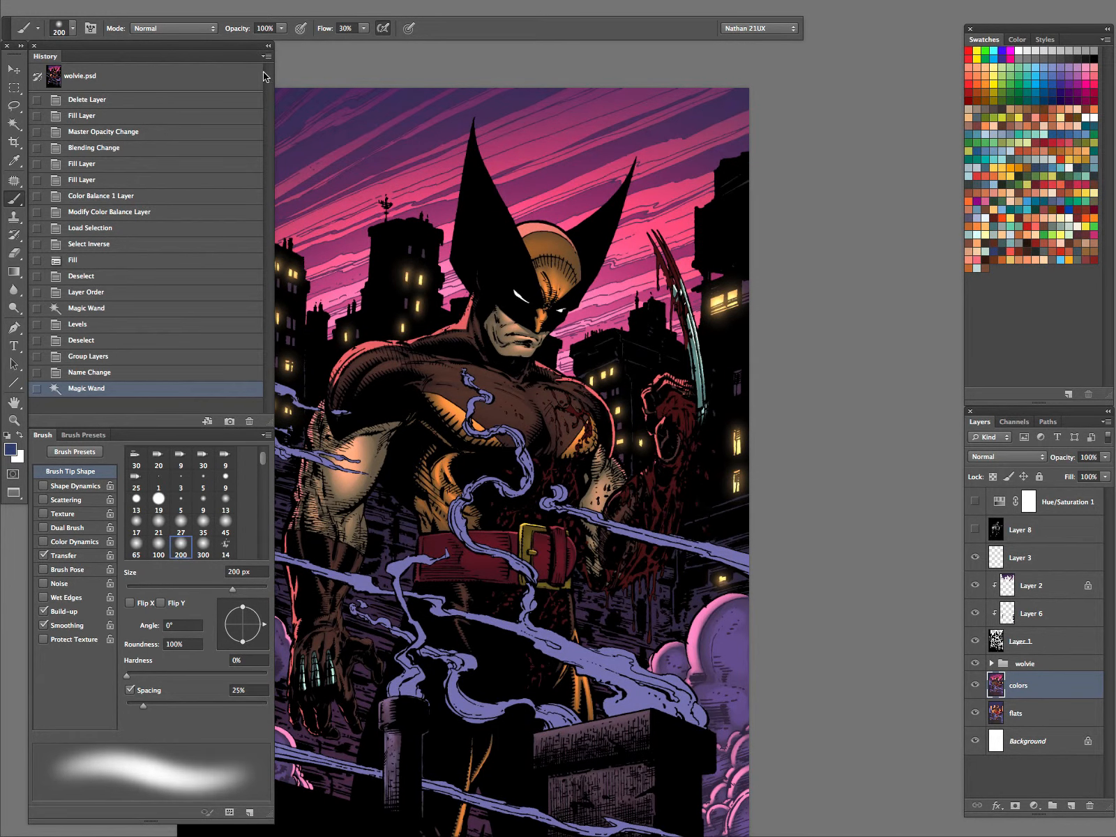
left_click(173, 28)
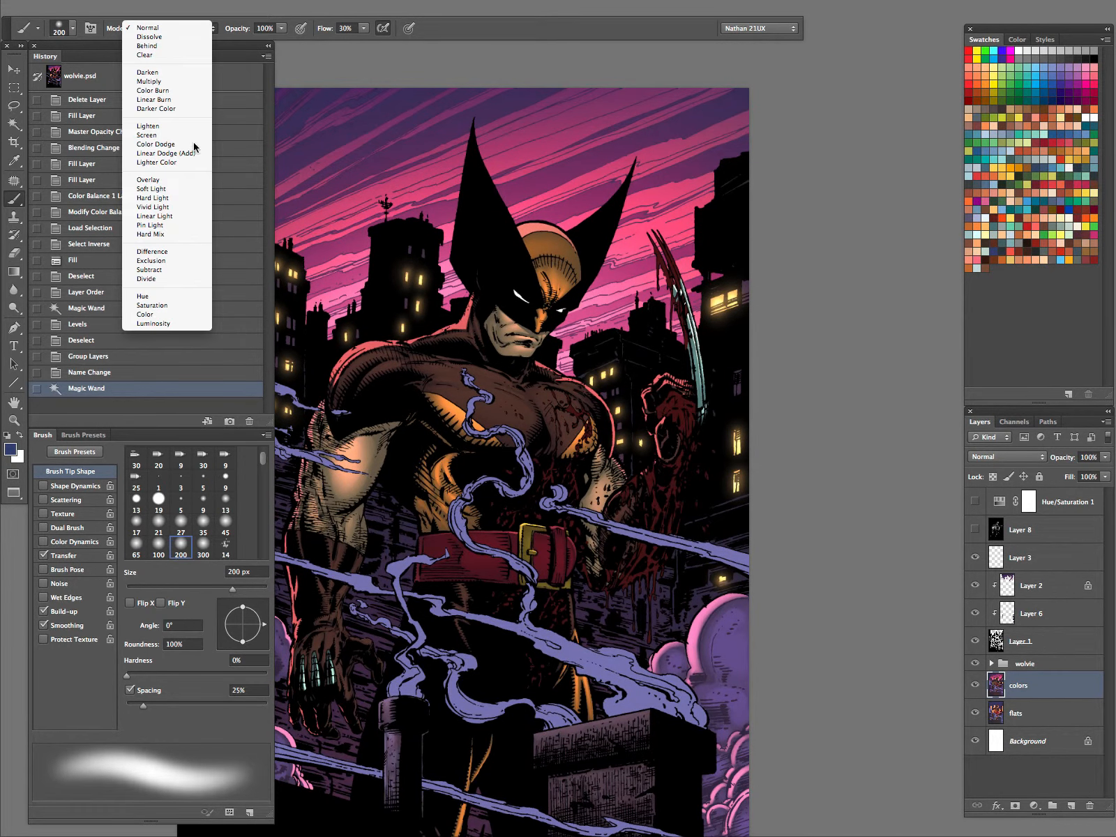
left_click(178, 81)
key("bracketright")
key("bracketright")
key("bracketright")
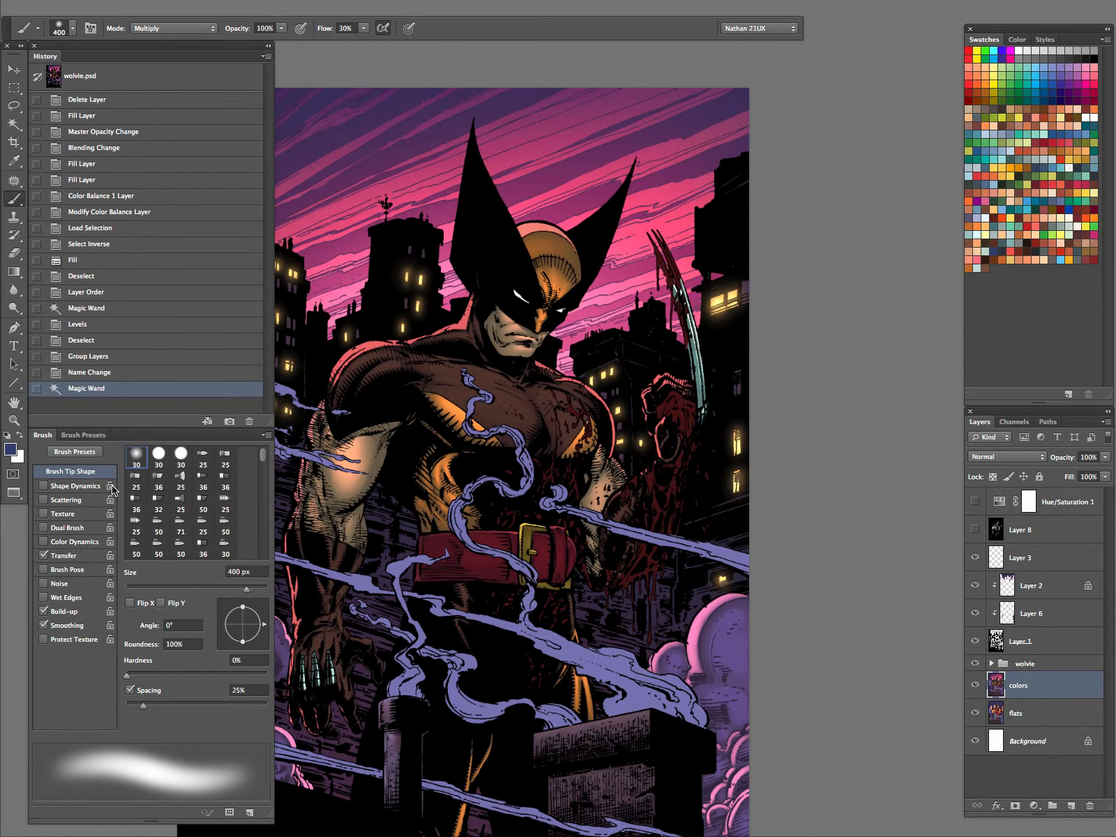
left_click(10, 450)
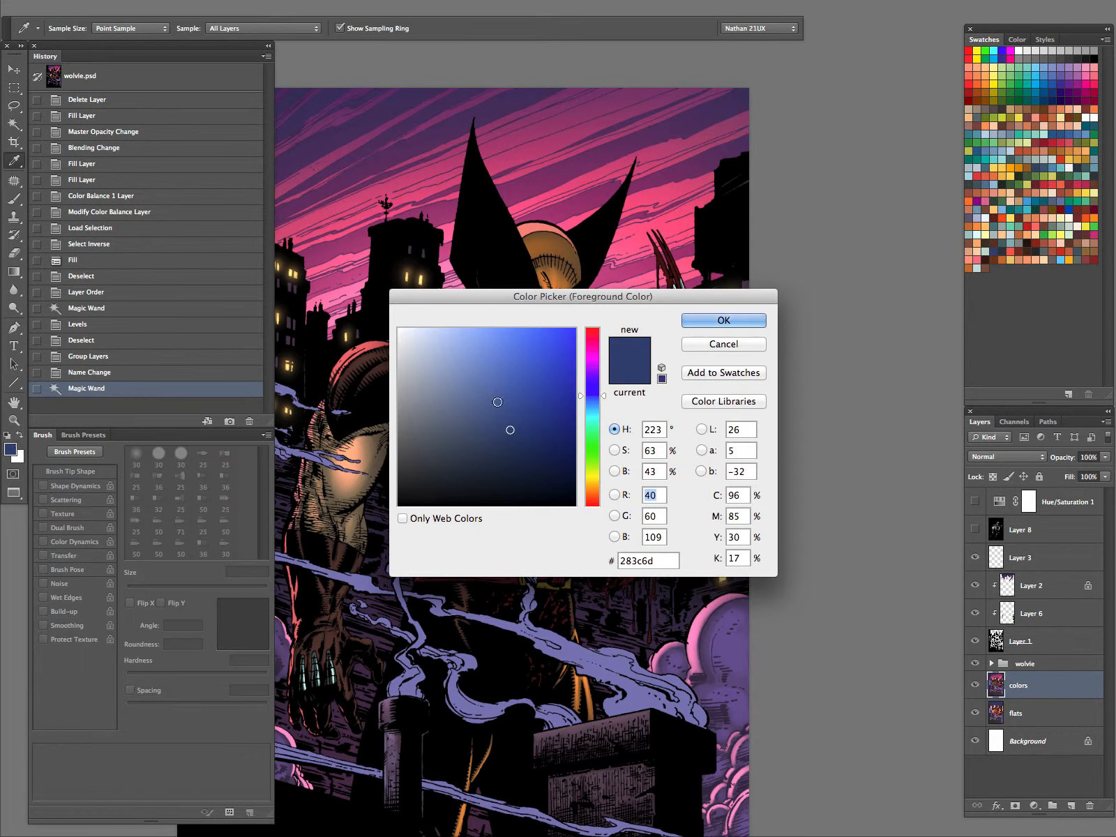
left_click(724, 320)
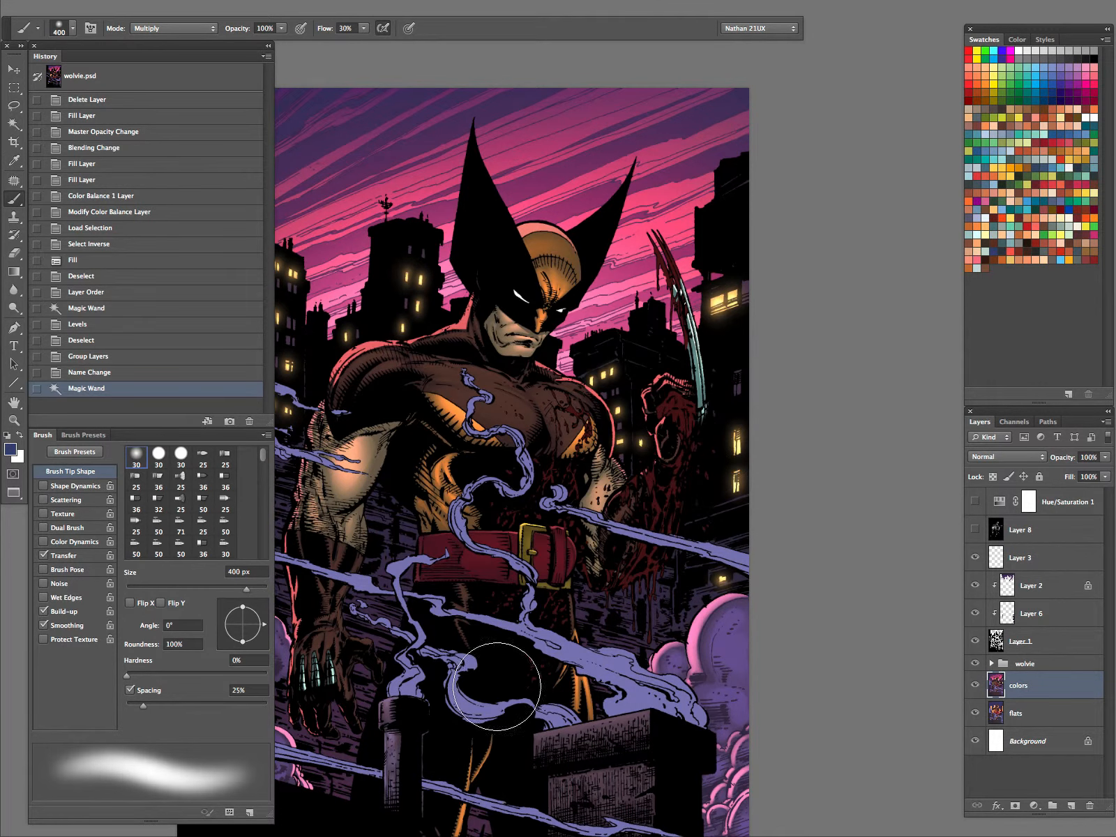
- Reduce the brush to 200 px and paint shading over the selected blood on the upper legs below the belt
key("super+h")
key("super+h")
key("bracketleft")
key("bracketleft")
key("bracketleft")
left_click_drag(517, 600, 497, 682)
left_click_drag(543, 621, 528, 703)
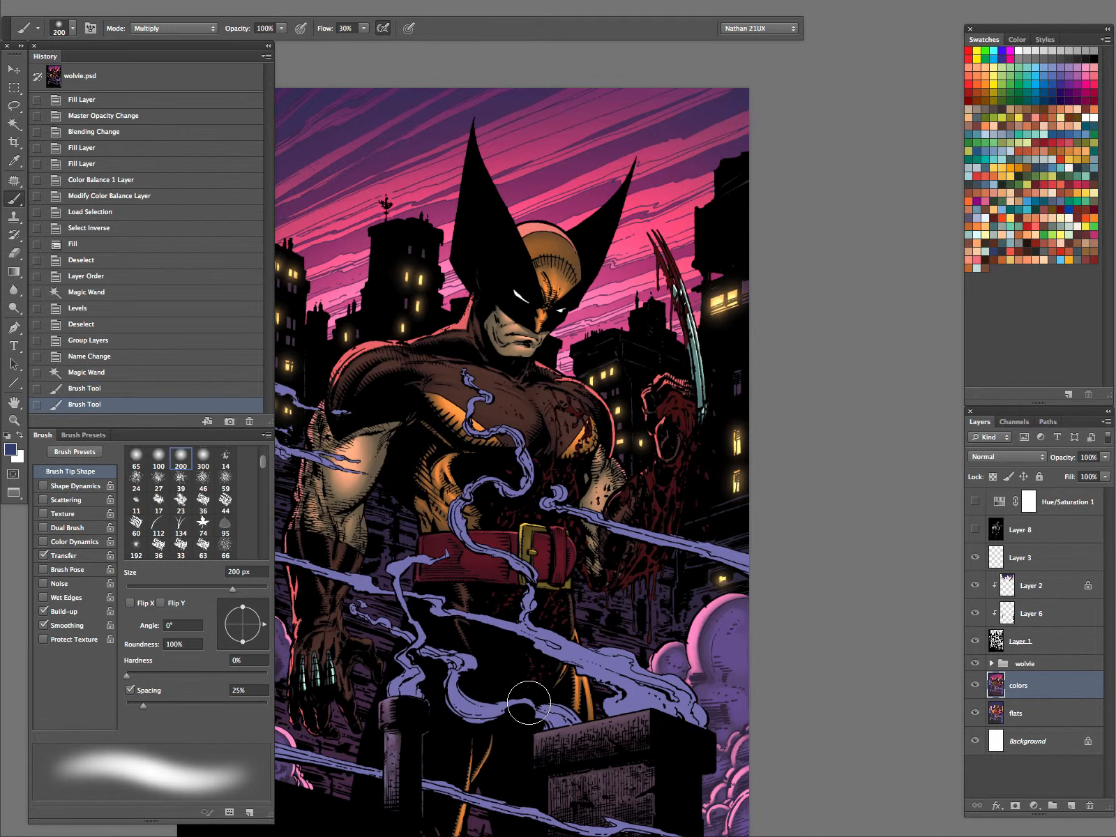
- Enlarge the brush to 250 px and darken the blood around the waist, buckle and lower part of the raised forearm
key("bracketright")
left_click_drag(543, 516, 534, 559)
left_click_drag(538, 509, 531, 556)
mouse_move(552, 485)
left_mouse_down()
mouse_move(540, 520)
mouse_move(576, 611)
left_mouse_up()
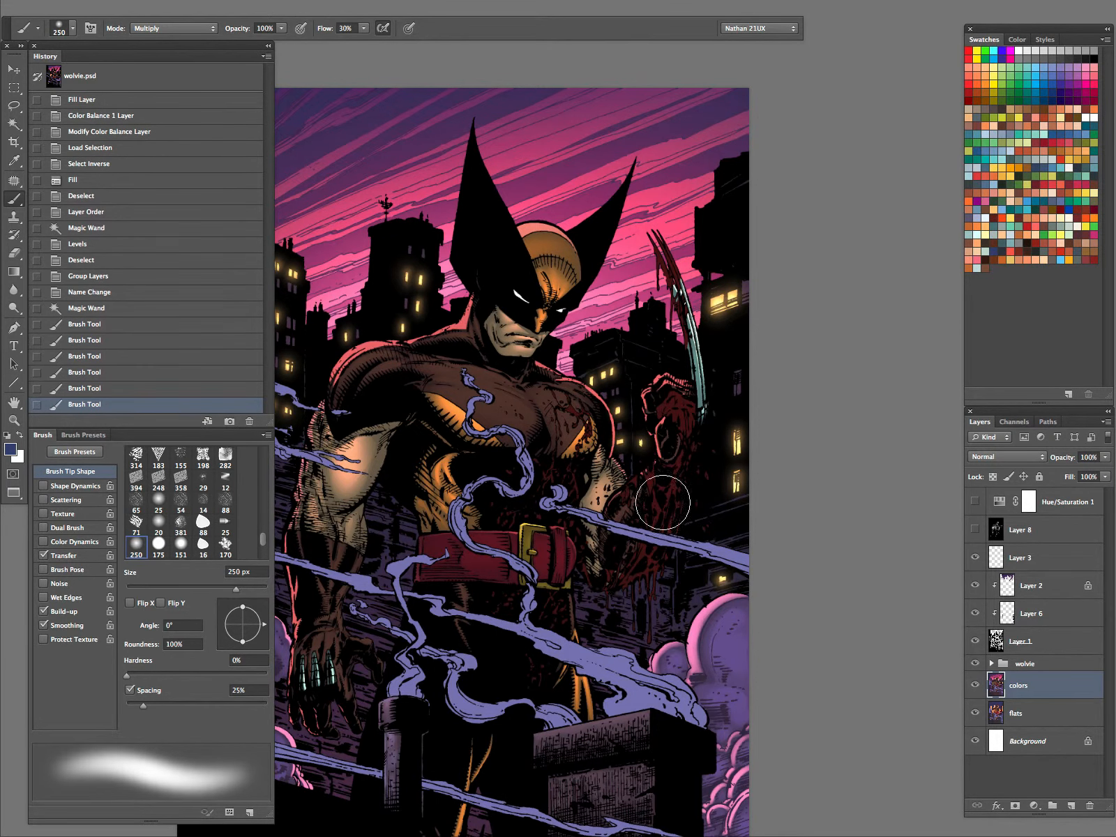
left_click_drag(662, 503, 594, 622)
- Return the brush to 200 px and shade the blood on the raised hand, forearm and claws
key("bracketleft")
mouse_move(680, 431)
left_mouse_down()
mouse_move(642, 492)
mouse_move(668, 504)
left_mouse_up()
left_click_drag(694, 406, 626, 671)
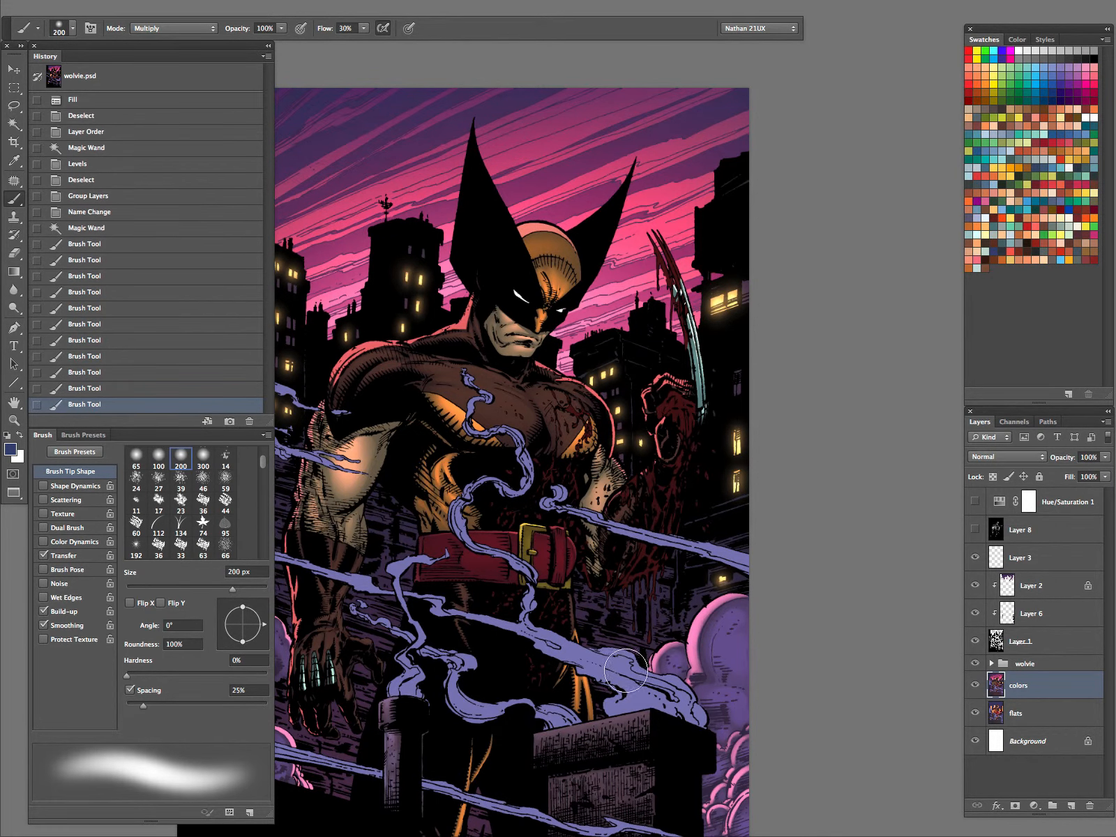
mouse_move(738, 503)
left_mouse_down()
mouse_move(677, 543)
mouse_move(620, 690)
left_mouse_up()
mouse_move(654, 553)
left_mouse_down()
mouse_move(630, 581)
mouse_move(646, 558)
left_mouse_up()
left_click_drag(687, 490, 670, 410)
left_click_drag(670, 410, 726, 386)
mouse_move(675, 253)
left_mouse_down()
mouse_move(696, 375)
mouse_move(727, 294)
left_mouse_up()
- Expand the wolvie group, make its rim layer active and clear the selection
key("z")
left_click(730, 319)
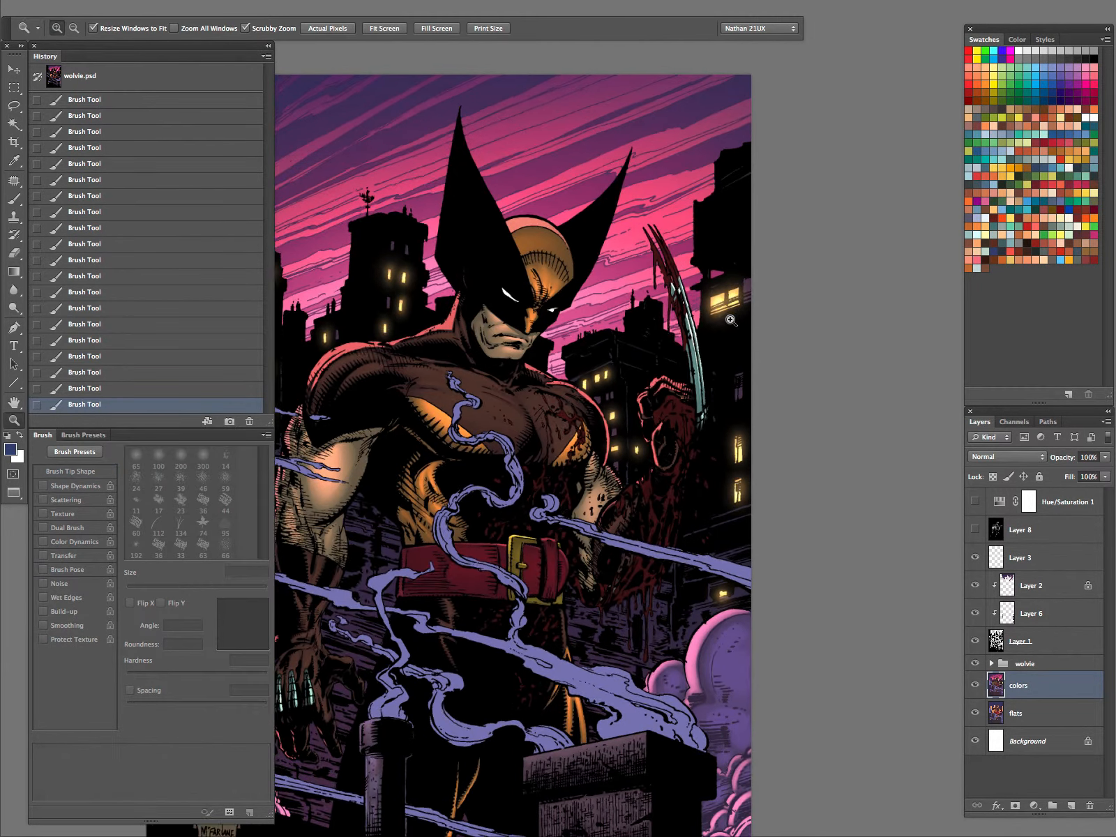
left_click(708, 349)
left_click(683, 458)
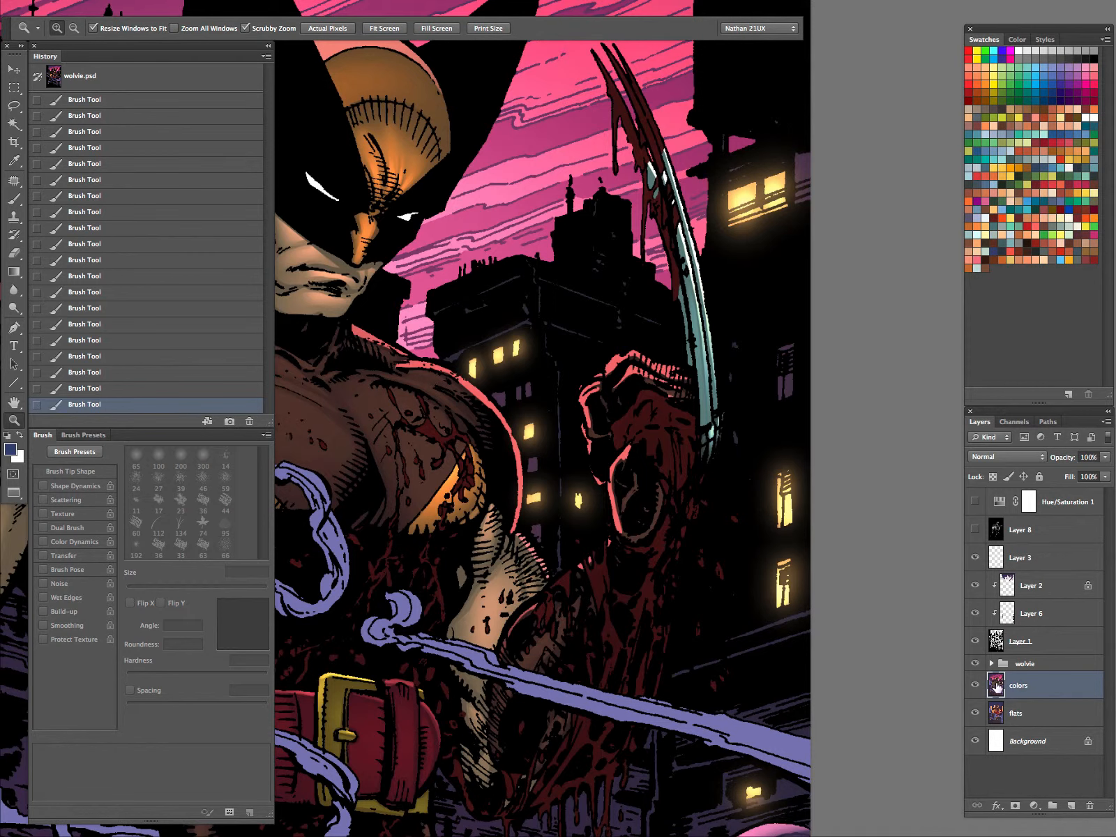
left_click(992, 664)
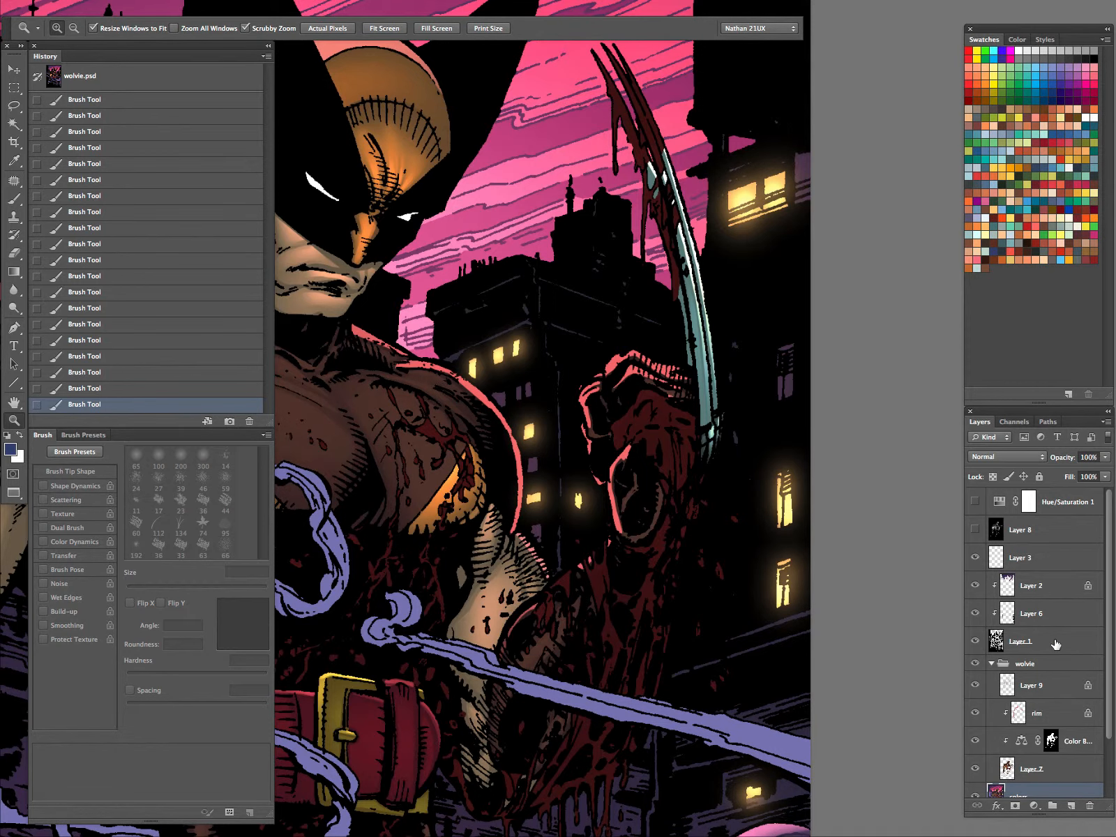
left_click(1005, 711)
key("ctrl+d")
- Outline rim light shapes along the bloody fingers of the raised hand with the Lasso
left_click(667, 440)
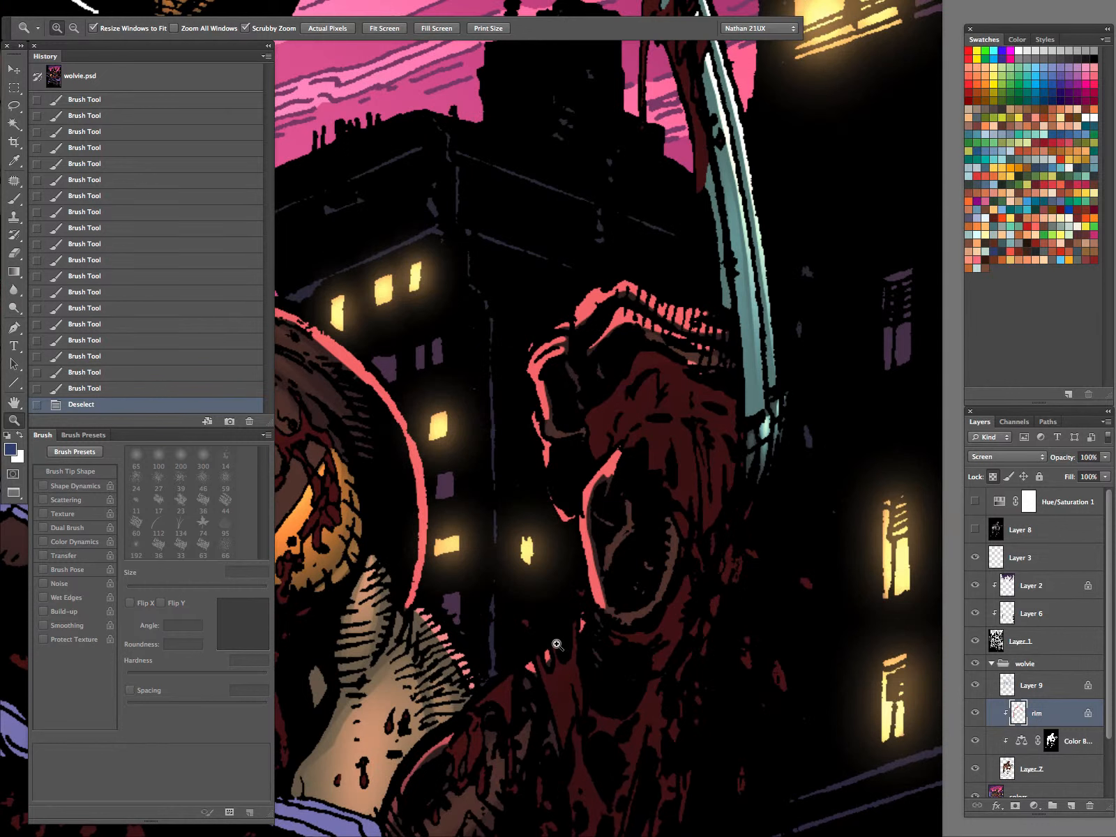
key("l")
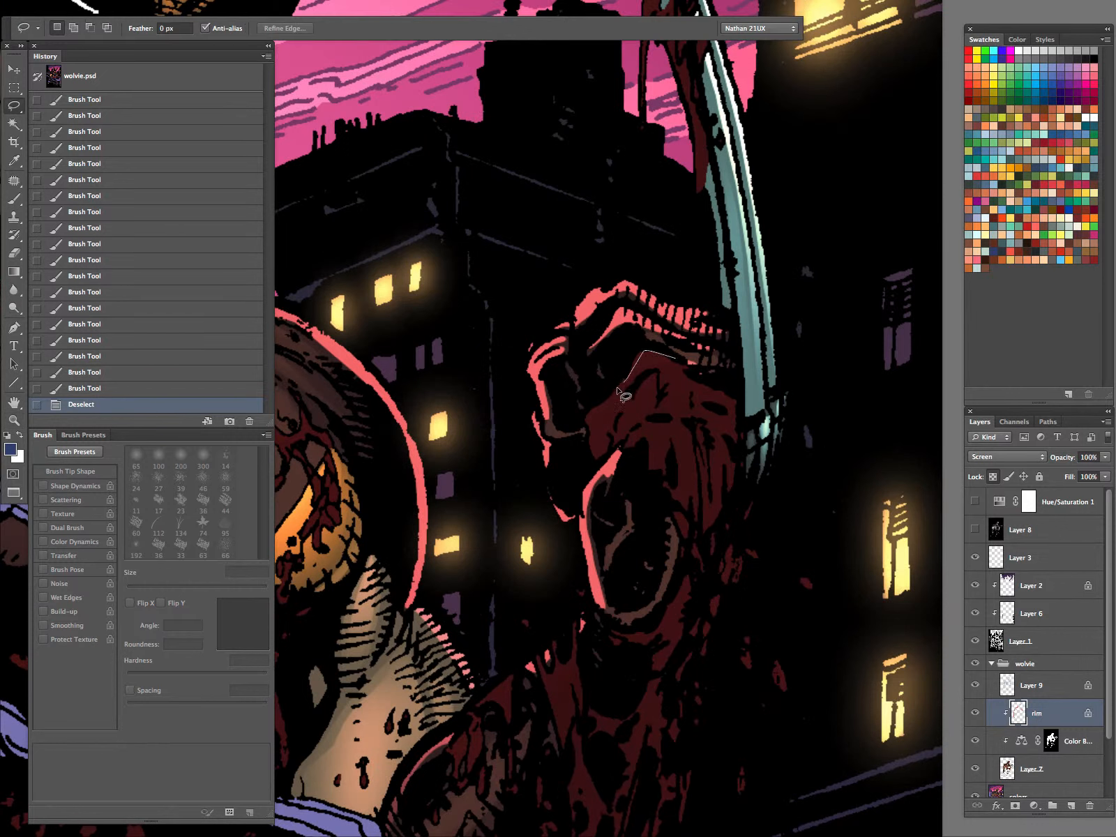
left_click_drag(640, 375, 687, 358)
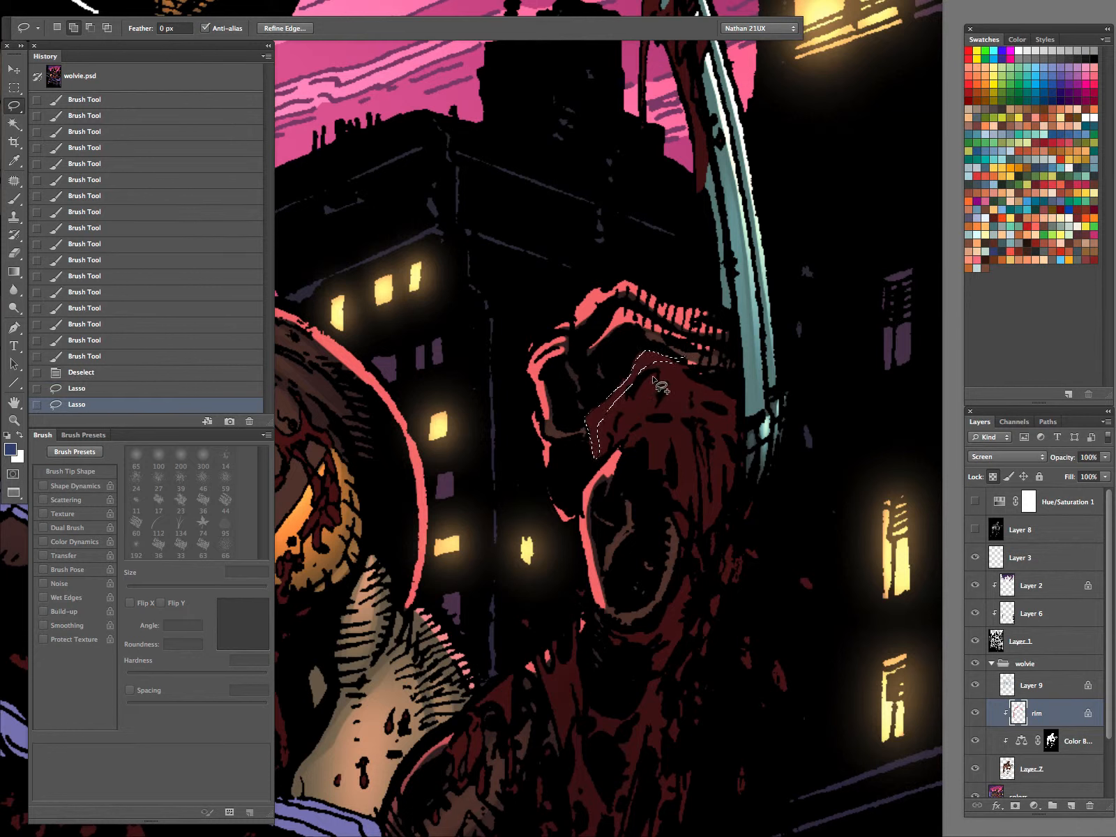
left_click_drag(626, 406, 628, 419)
mouse_move(683, 377)
left_mouse_down()
mouse_move(620, 457)
mouse_move(671, 425)
mouse_move(681, 366)
left_mouse_up()
- Try painting the lassoed finger shapes on the rim layer with the sampled pink rim color and a 125 px brush
key("b")
left_click(599, 462, "alt")
key("bracketleft")
key("bracketleft")
key("bracketleft")
key("bracketleft")
key("bracketleft")
key("bracketright")
key("bracketright")
left_click_drag(622, 368, 638, 353)
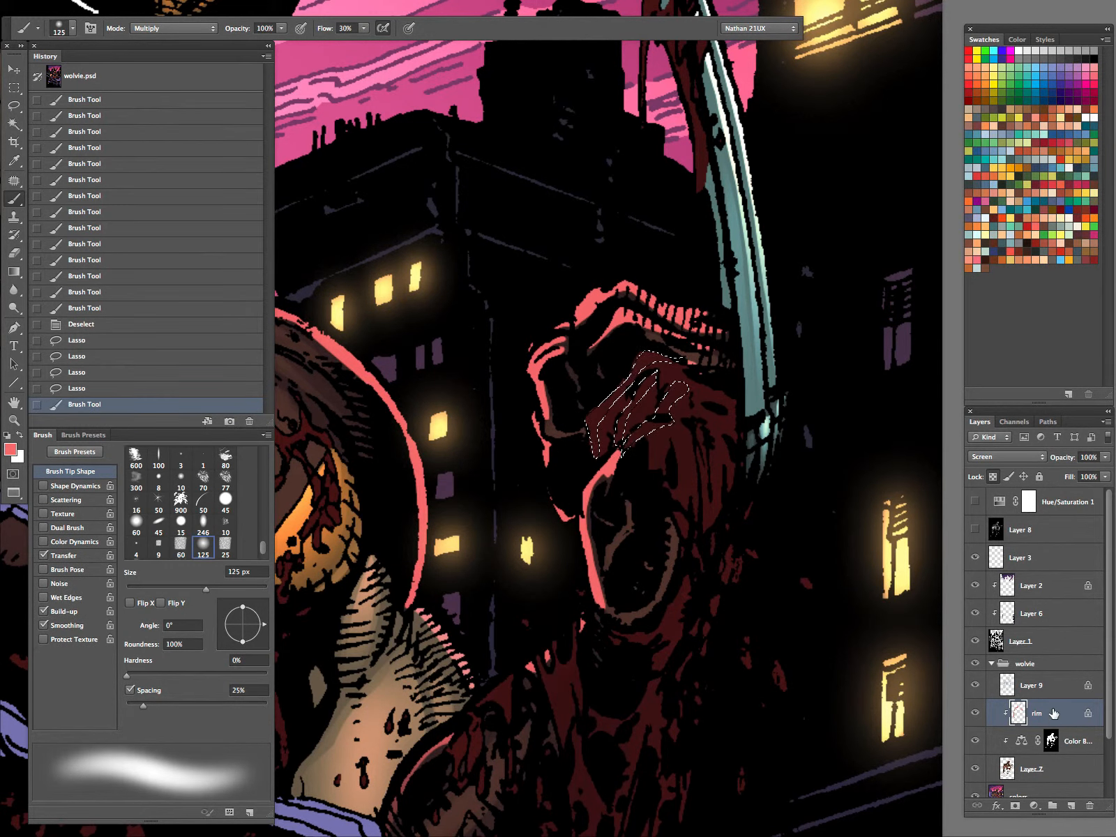
- Try releasing the rim layer's clipping mask, and undo both the release and the last brush stroke
right_click(1053, 714)
left_click(912, 508)
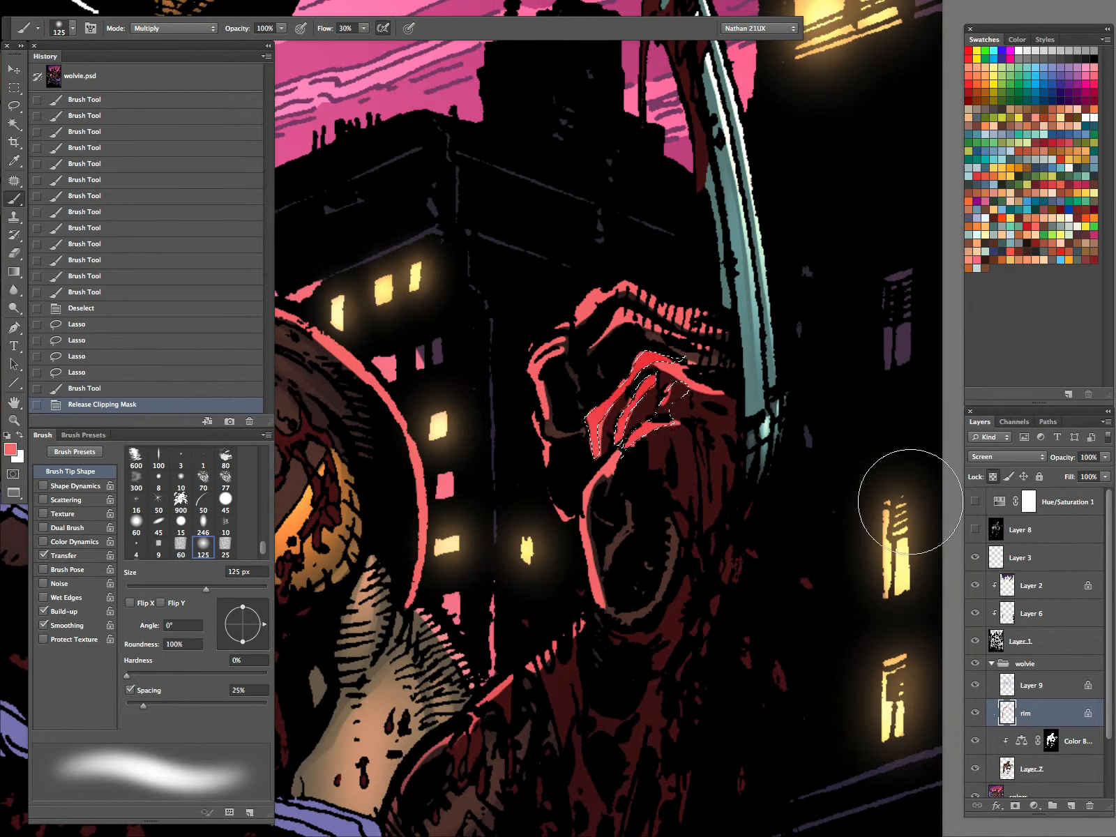
key("ctrl+alt+z")
key("ctrl+alt+z")
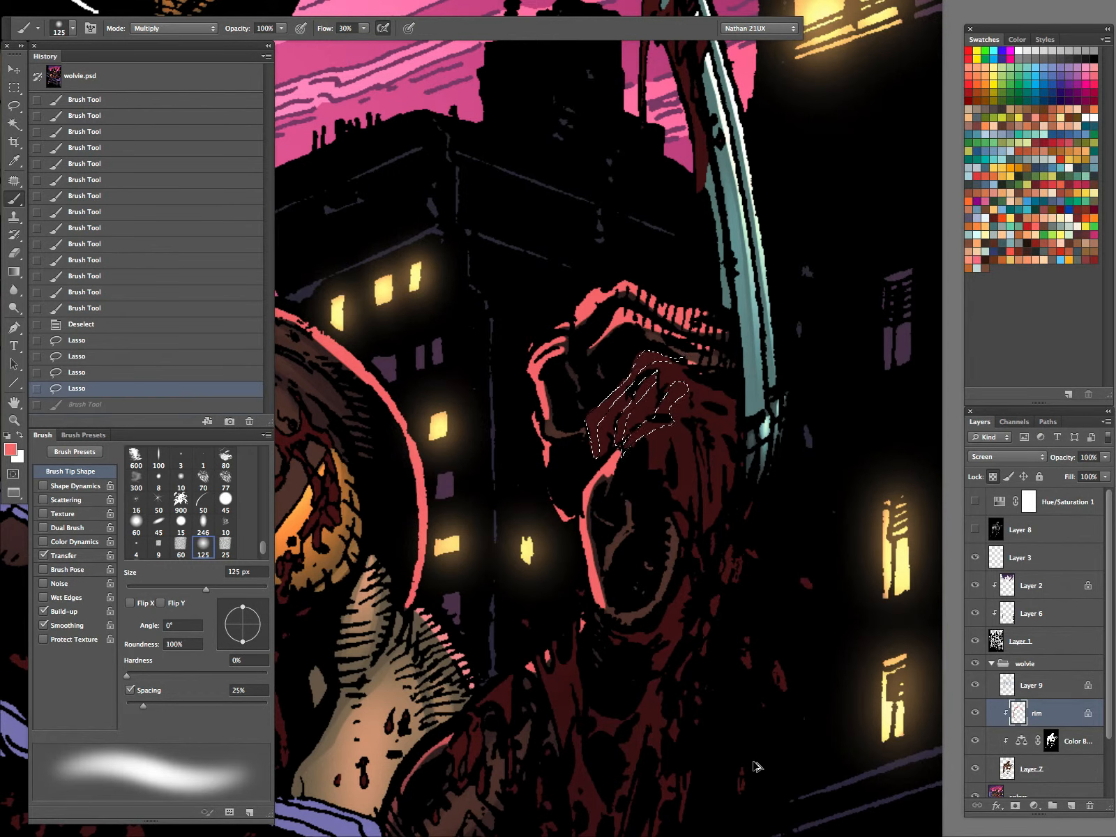
- Release the rim layer's clipping mask and drop the lasso selection
right_click(1044, 708)
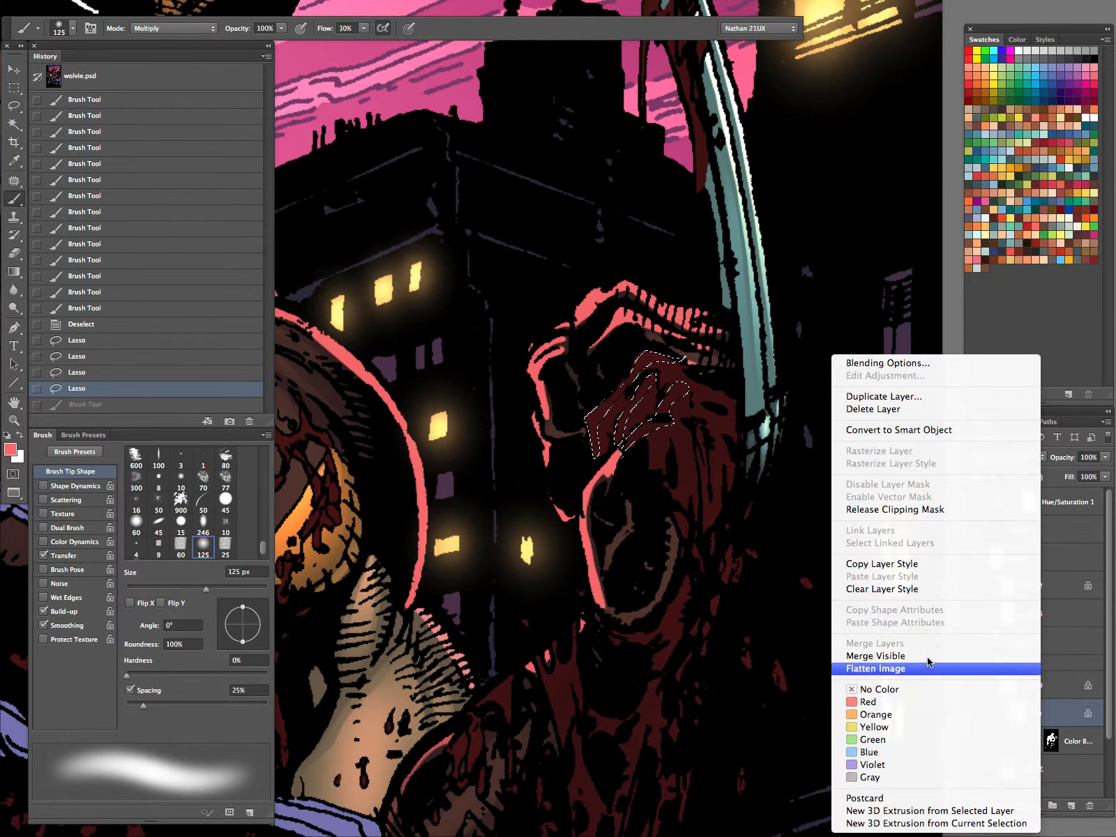
left_click(893, 508)
key("ctrl+d")
- Load the figure's outline without the blood as a selection, invert it and clear the excess rim color from the unlocked rim layer
left_click(1013, 716, "ctrl")
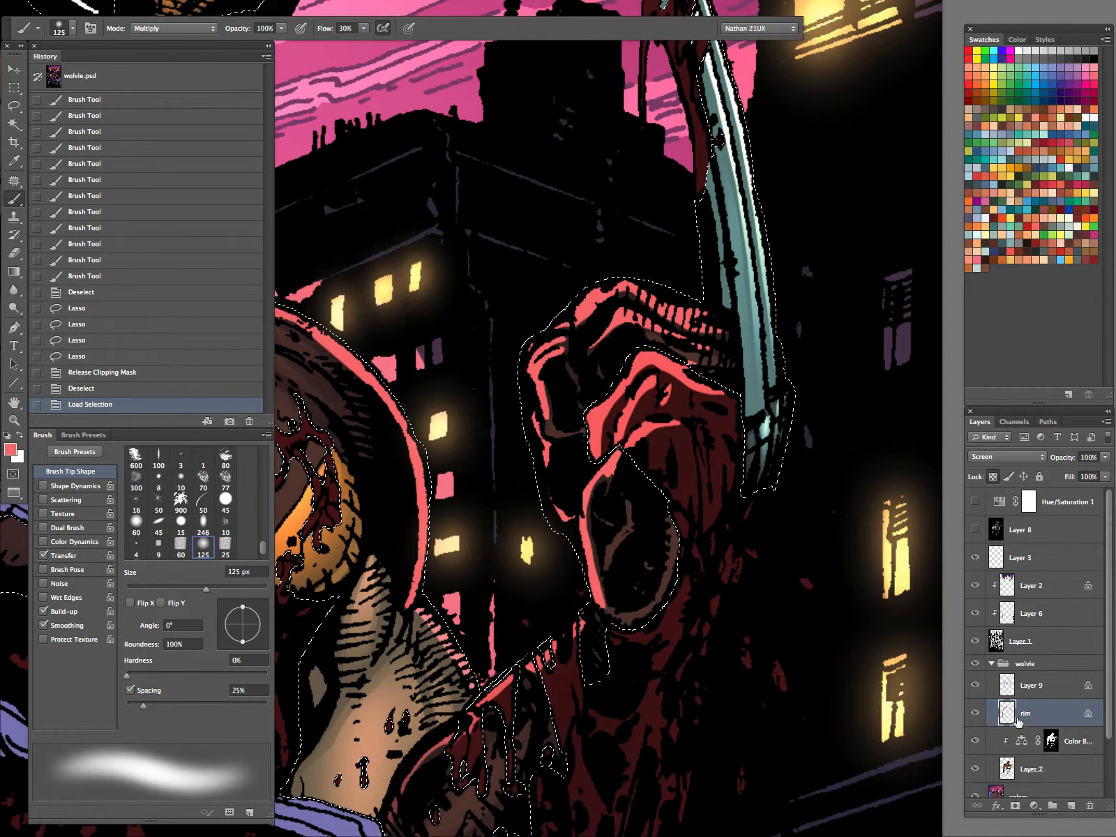
key("ctrl+shift+i")
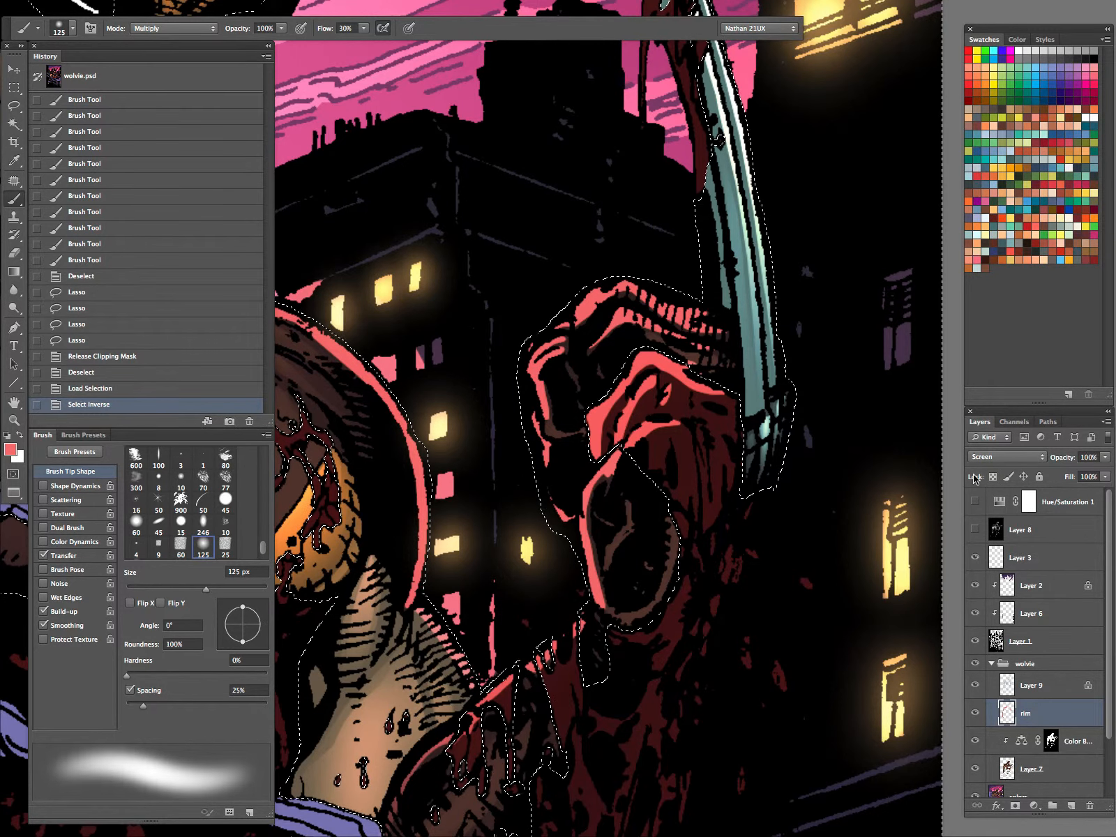
key("Delete")
key("Delete")
key("ctrl+d")
key("ctrl+alt+z")
key("ctrl+alt+z")
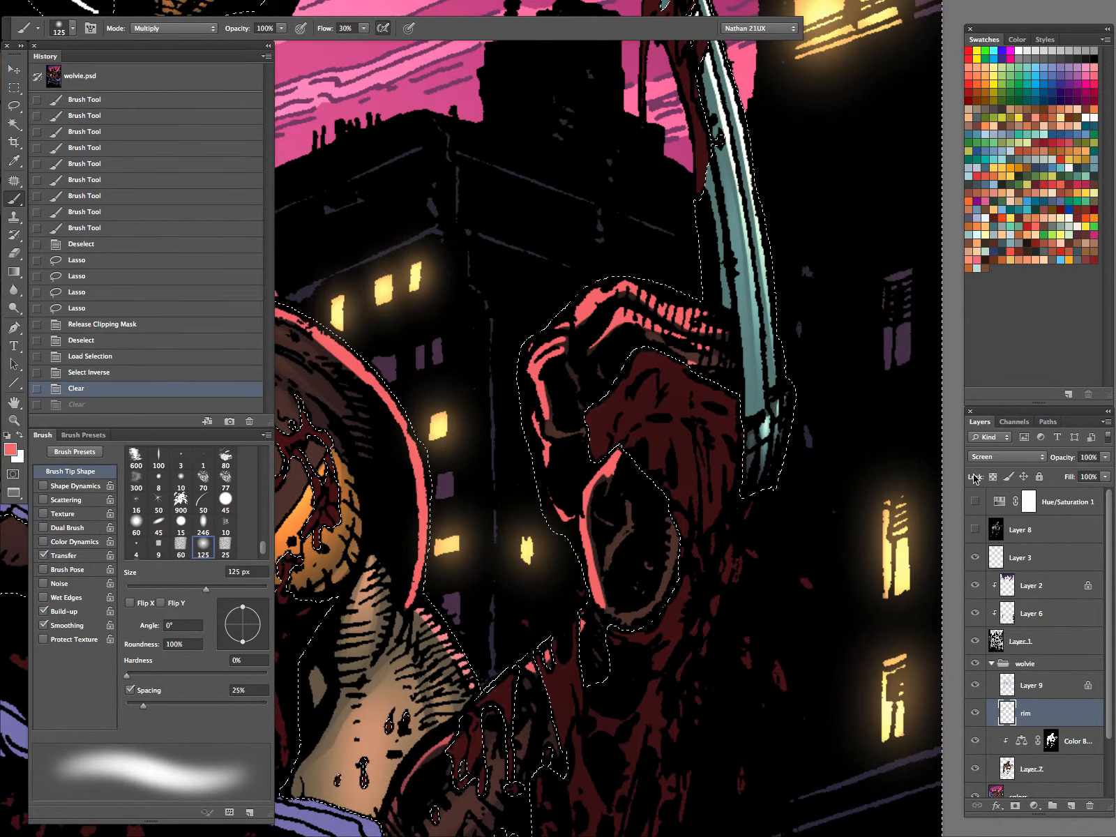
- Try to select the area around the bloody hand on the colors layer with the Magic Wand and invert the selection
key("w")
left_click(1021, 793)
left_click(674, 432)
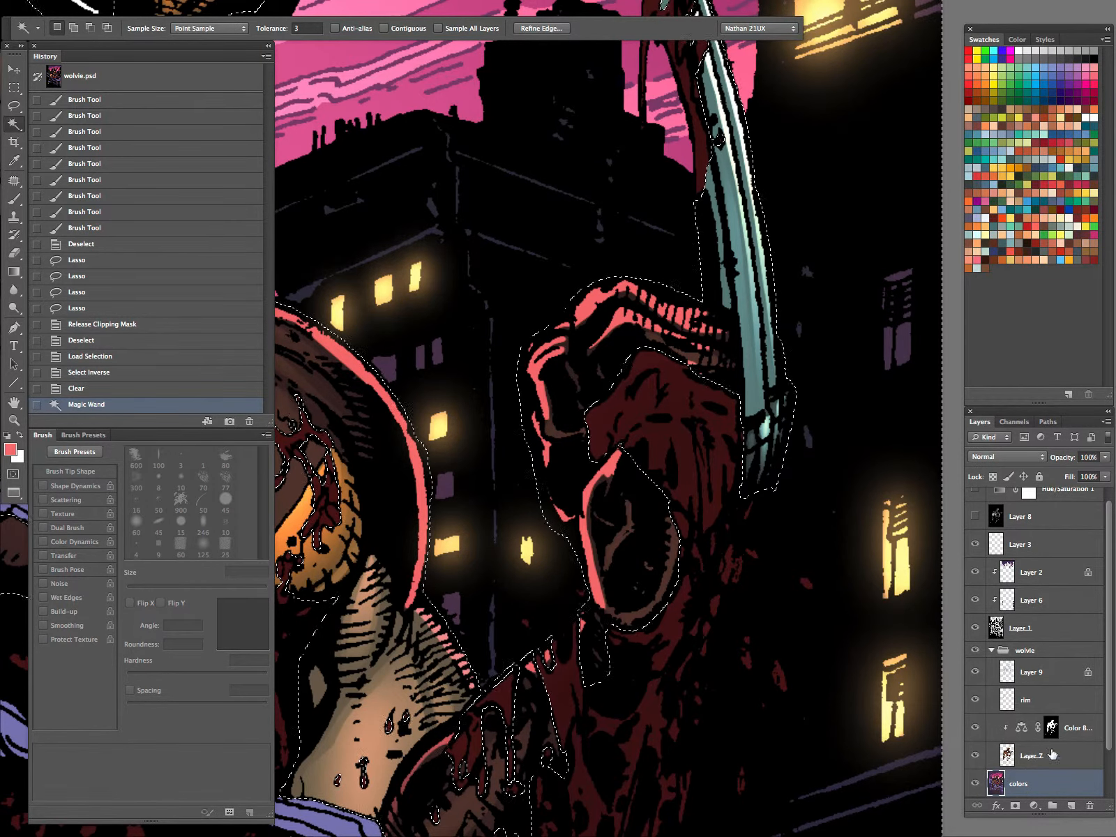
key("shift")
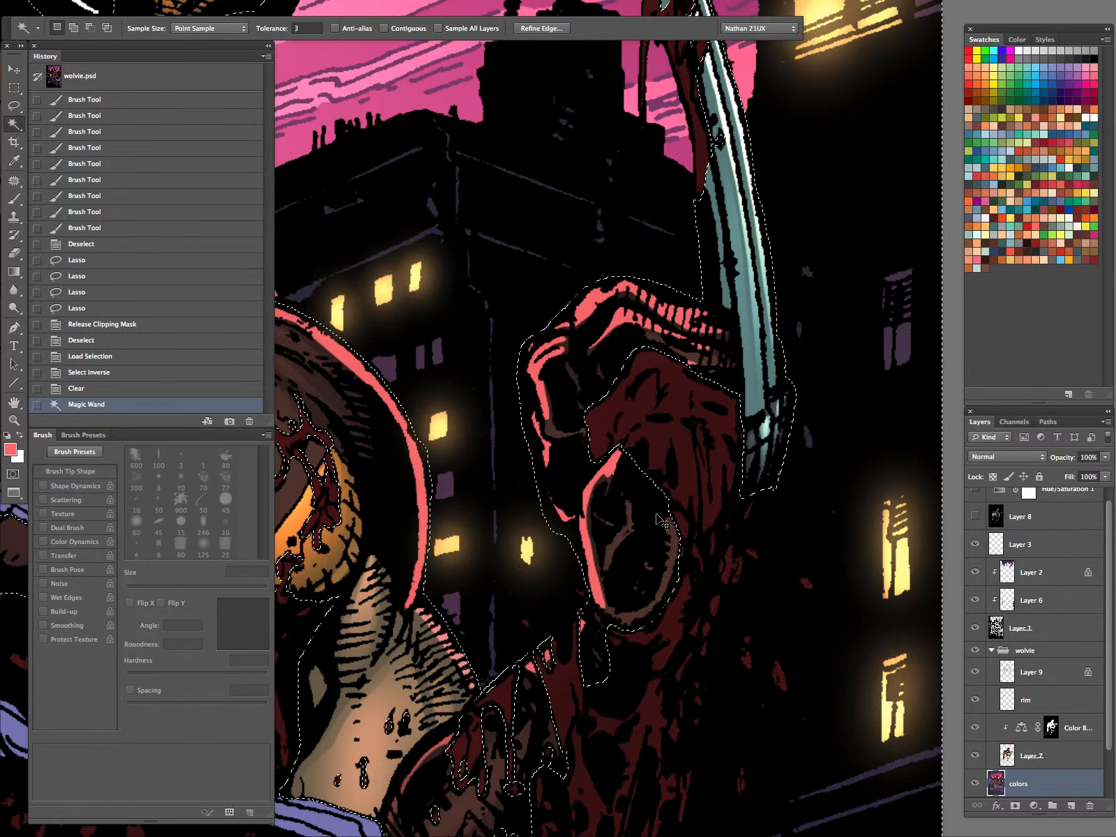
key("ctrl+shift+i")
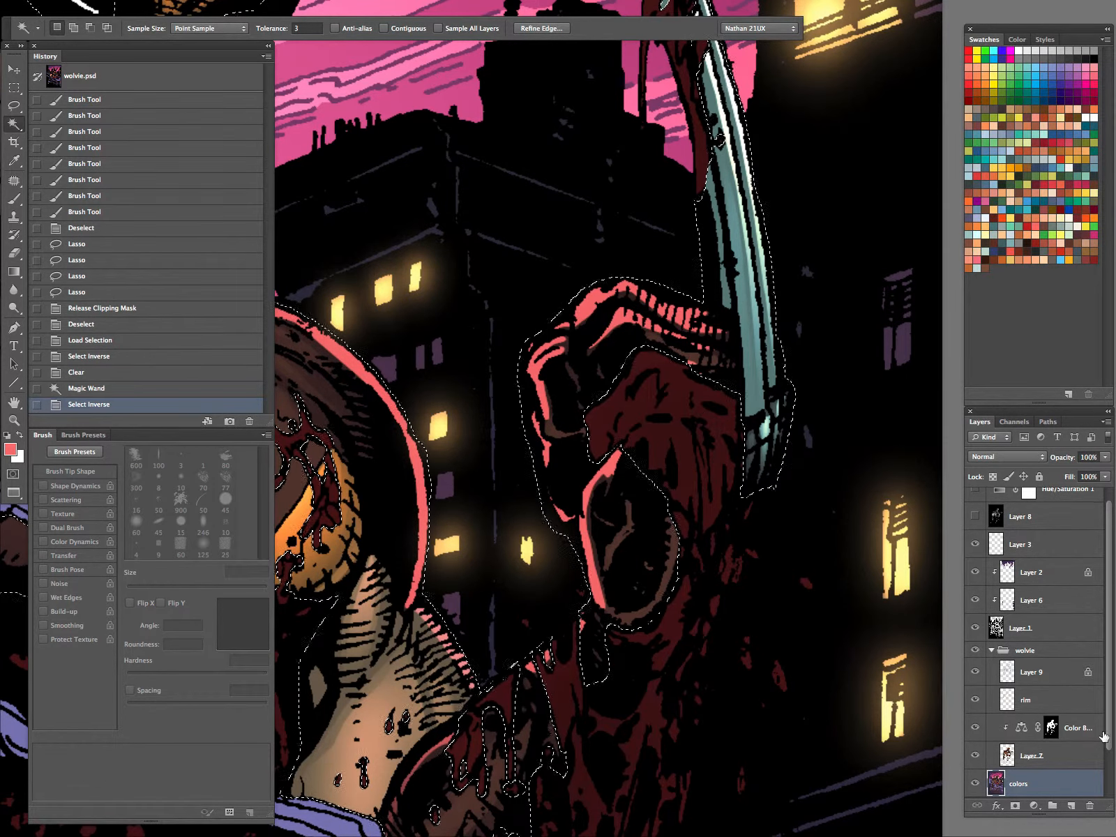
- Select the whole figure including the blood from the flats layer, invert the selection and clear that area on the rim layer
left_click(1048, 768)
left_click(668, 450)
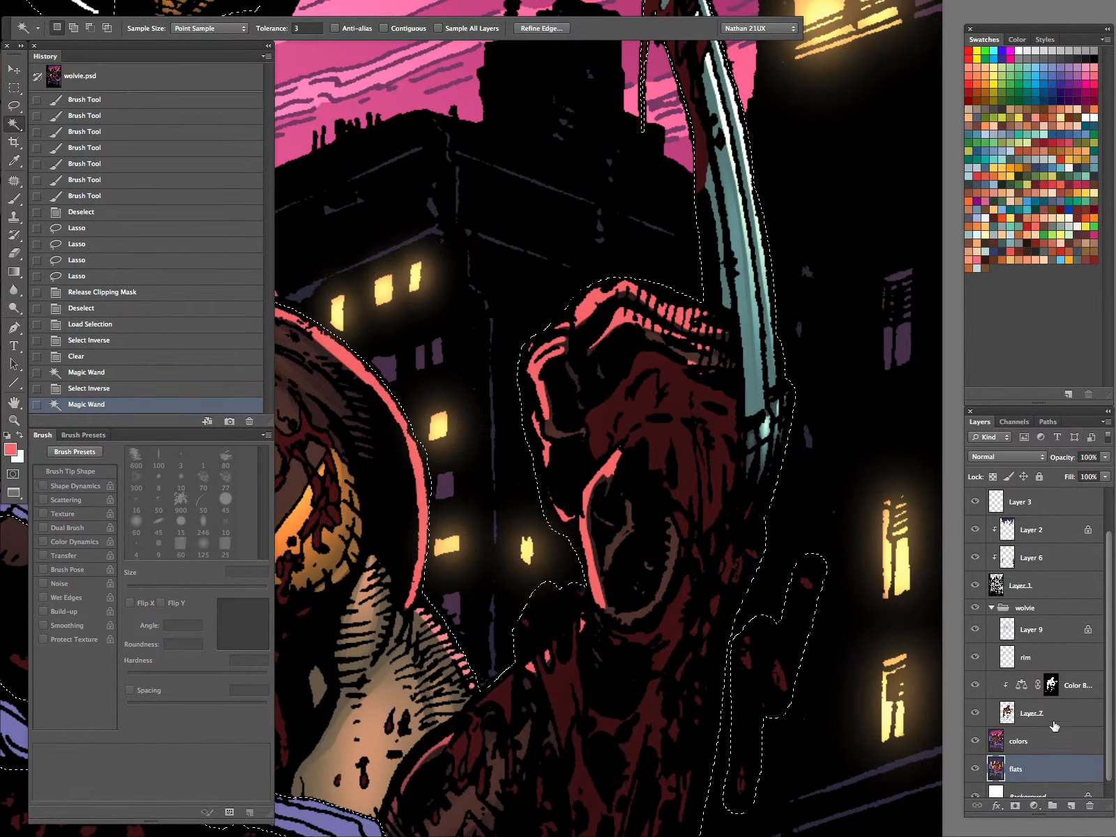
left_click(1022, 658)
key("ctrl+shift+i")
key("Delete")
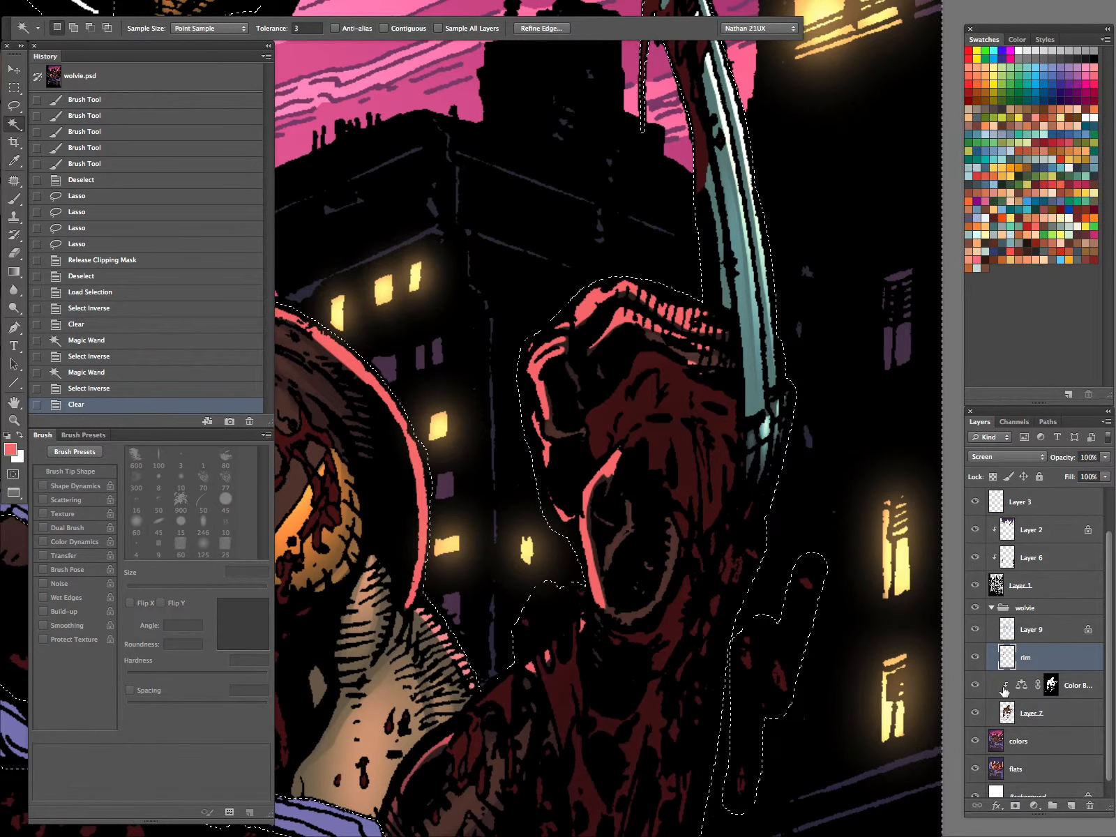
- Toggle the rim layer's visibility to compare the figure with and without the rim light
left_click(975, 657)
left_click(975, 657)
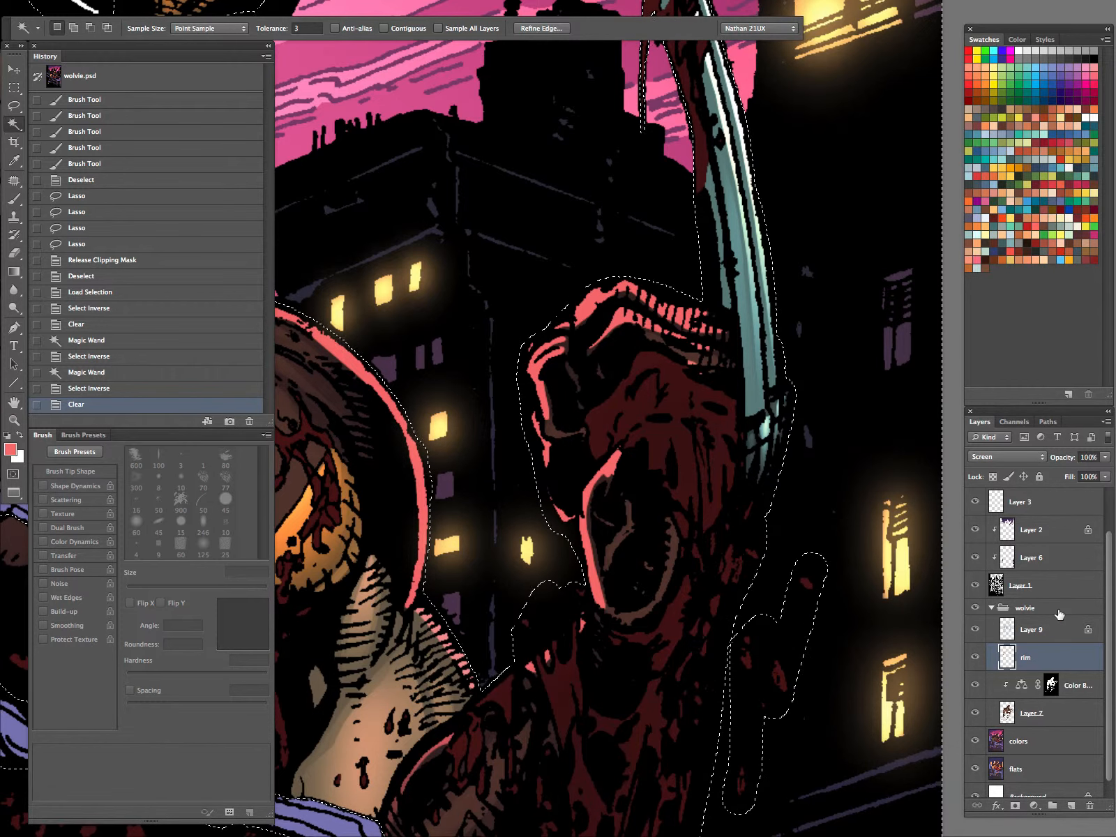
left_click(976, 658)
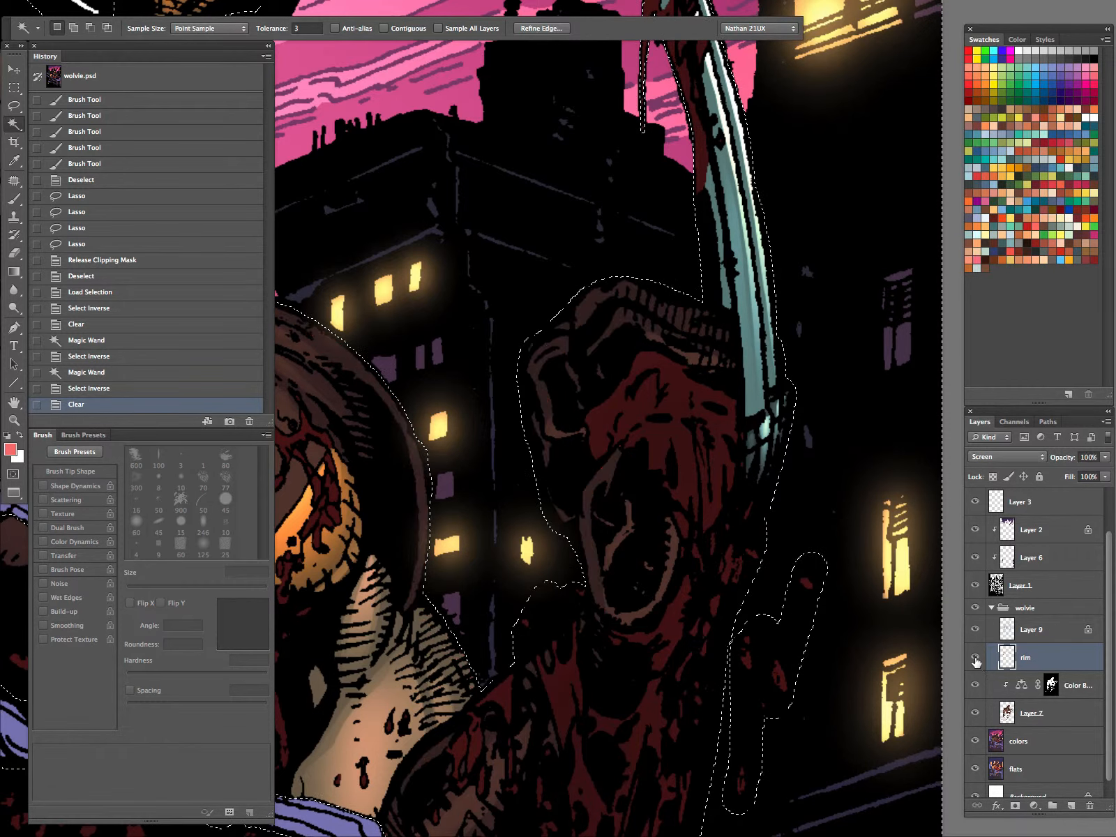
left_click(976, 658)
- Drop the selection, lasso the bloody fingers of the raised hand and brush salmon-pink rim light onto them on the rim layer
key("ctrl+d")
key("l")
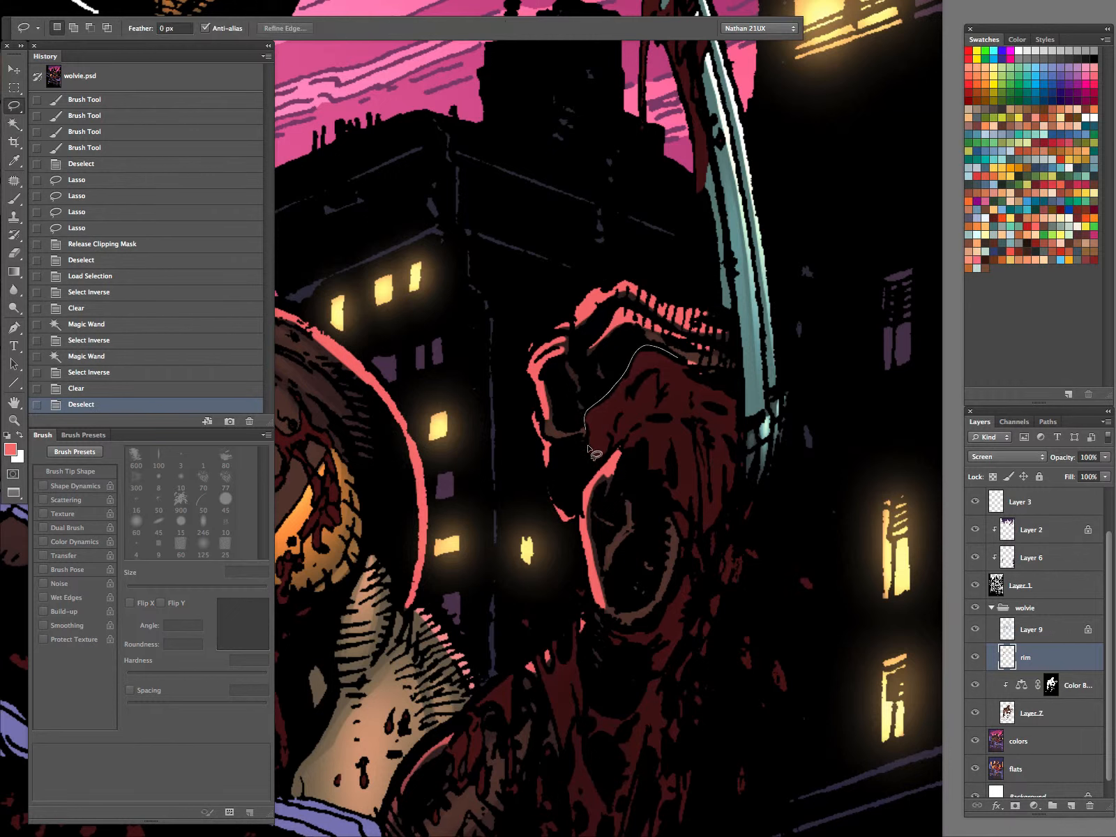
mouse_move(607, 419)
left_mouse_down()
mouse_move(698, 349)
mouse_move(680, 356)
left_mouse_up()
mouse_move(672, 382)
left_mouse_down()
mouse_move(635, 447)
mouse_move(673, 422)
mouse_move(676, 383)
left_mouse_up()
mouse_move(658, 375)
left_mouse_down()
mouse_move(585, 461)
mouse_move(551, 527)
left_mouse_up()
key("b")
key("ctrl+h")
left_click_drag(676, 332, 625, 422)
key("z")
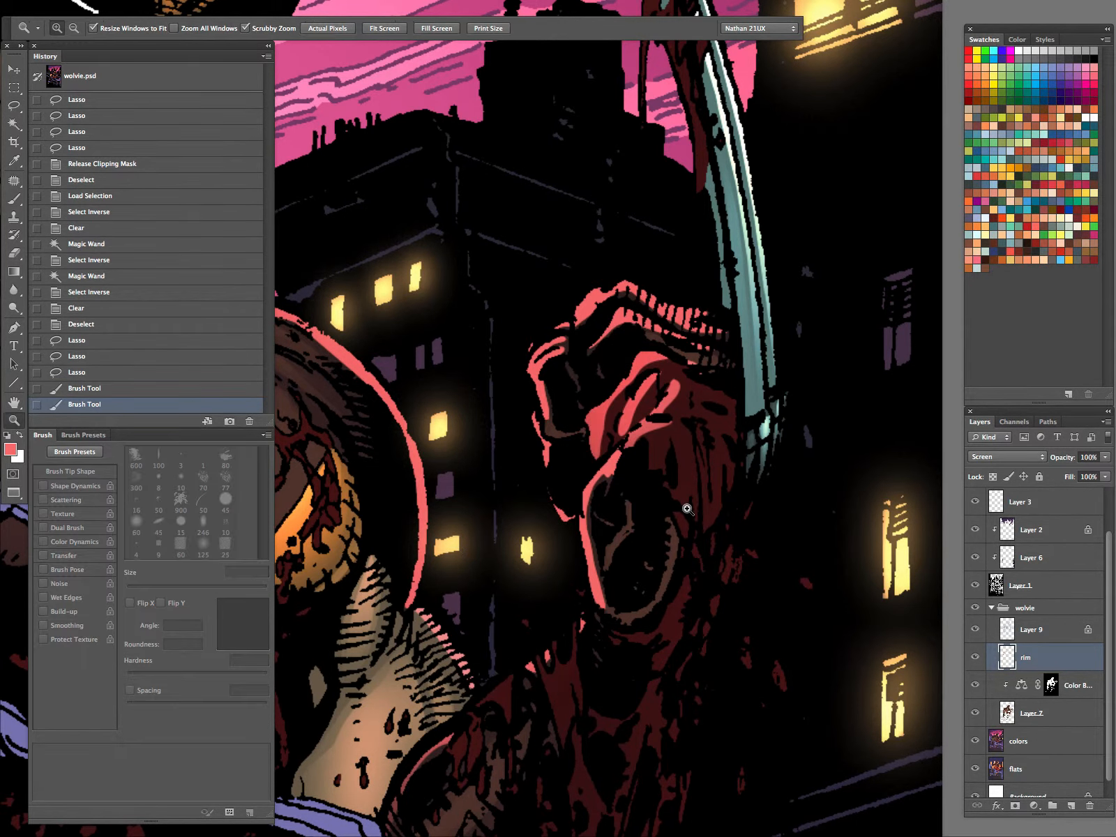
left_click_drag(688, 510, 578, 588)
key("b")
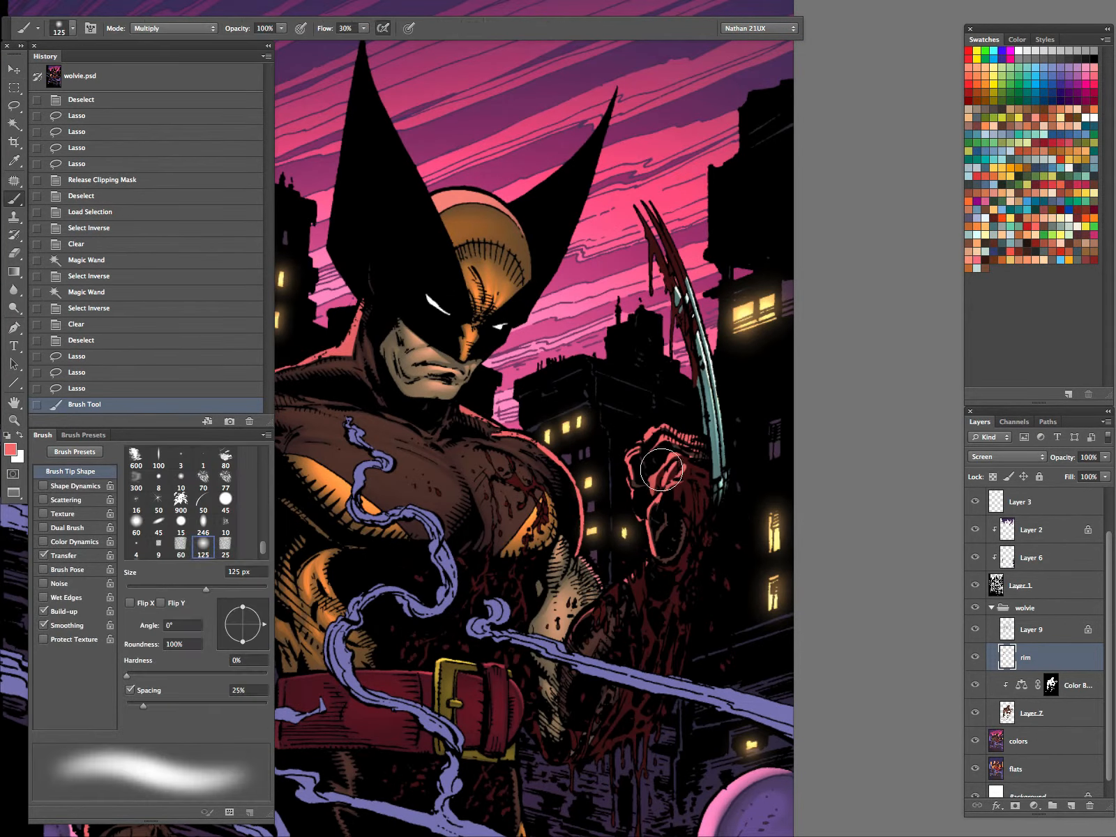
key("z")
left_click(667, 561)
left_click(680, 558)
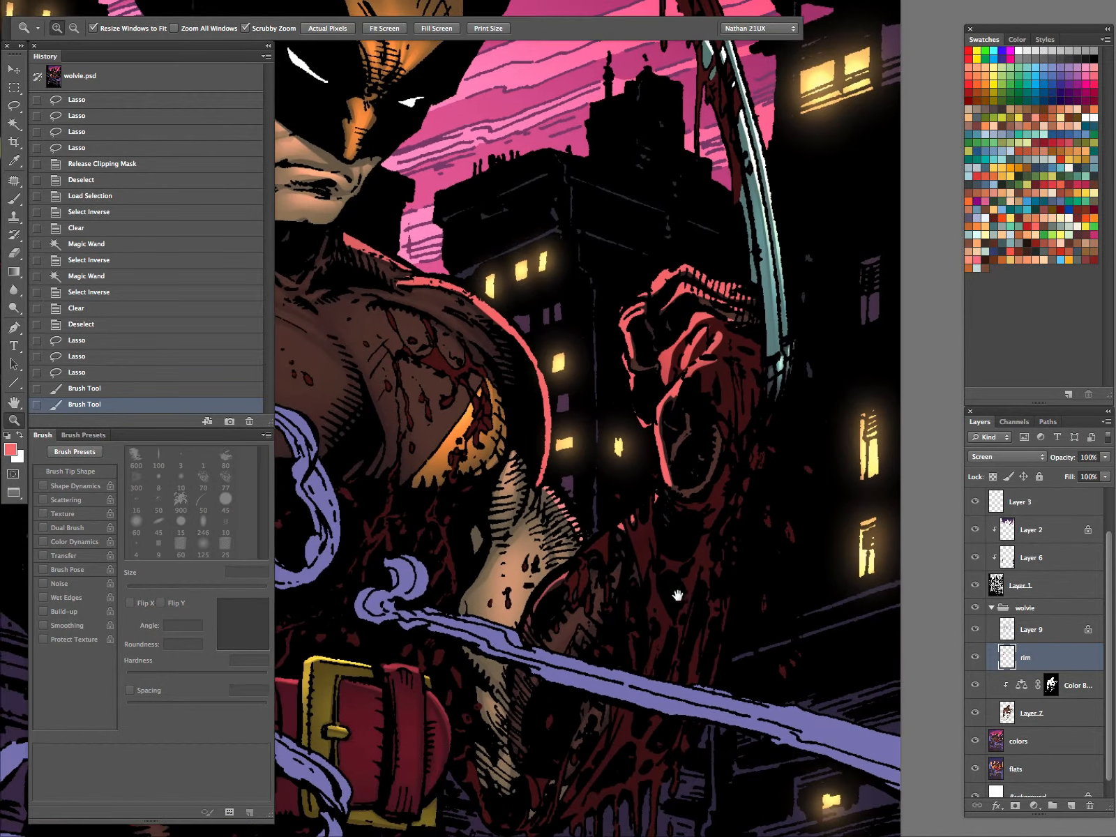
key("w")
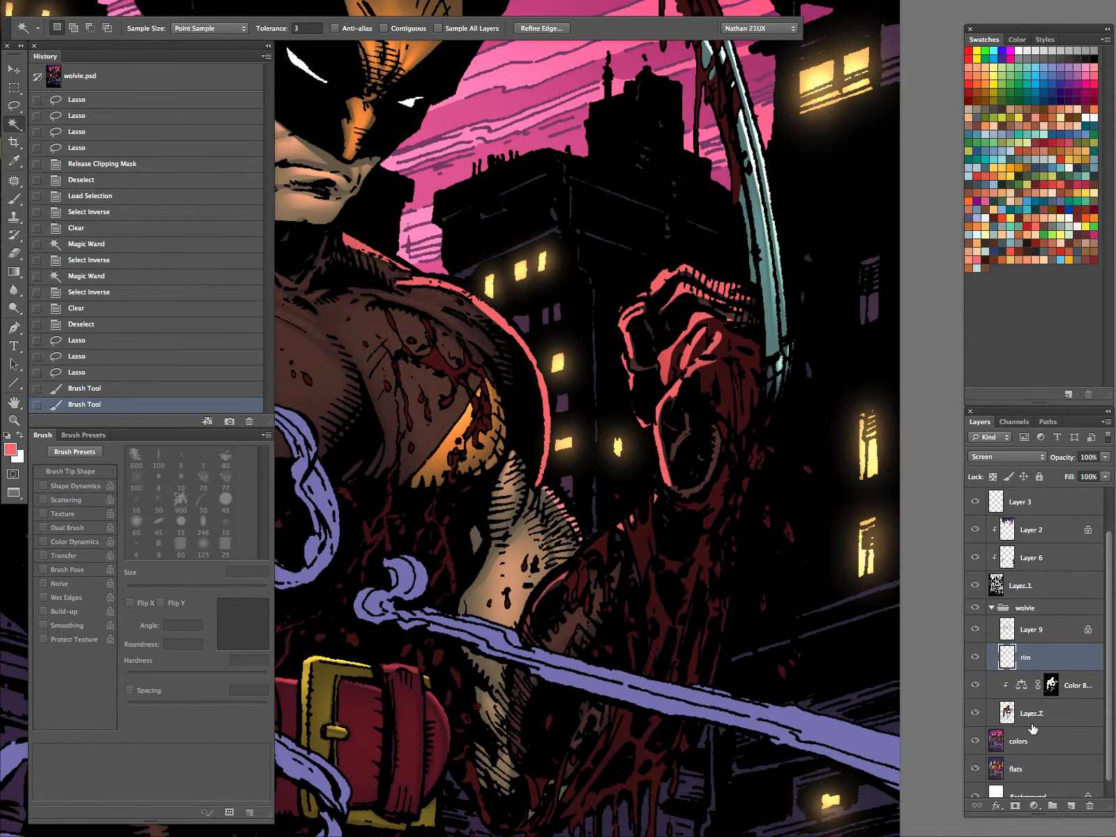
left_click(645, 536)
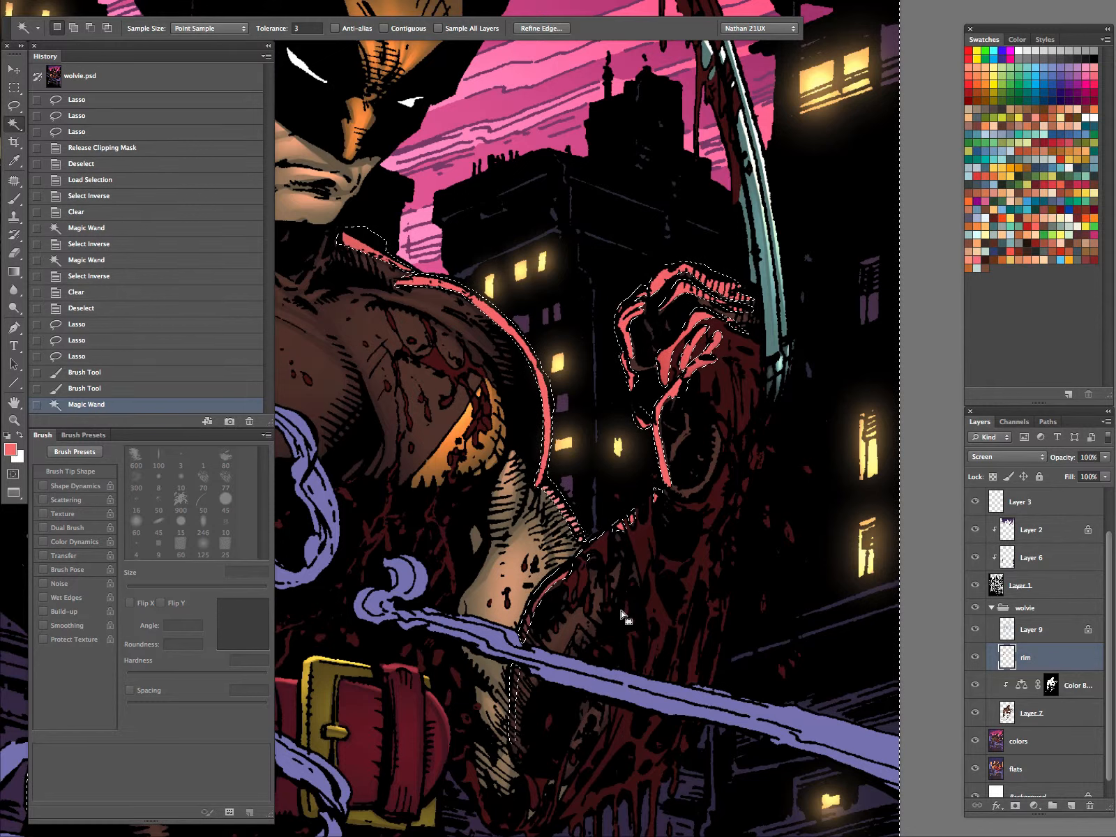
key("ctrl+d")
- Select the blood from the flats layer with the Magic Wand and subtract the forearm's interior with the Lasso, keeping its upper edge
left_click(1032, 743)
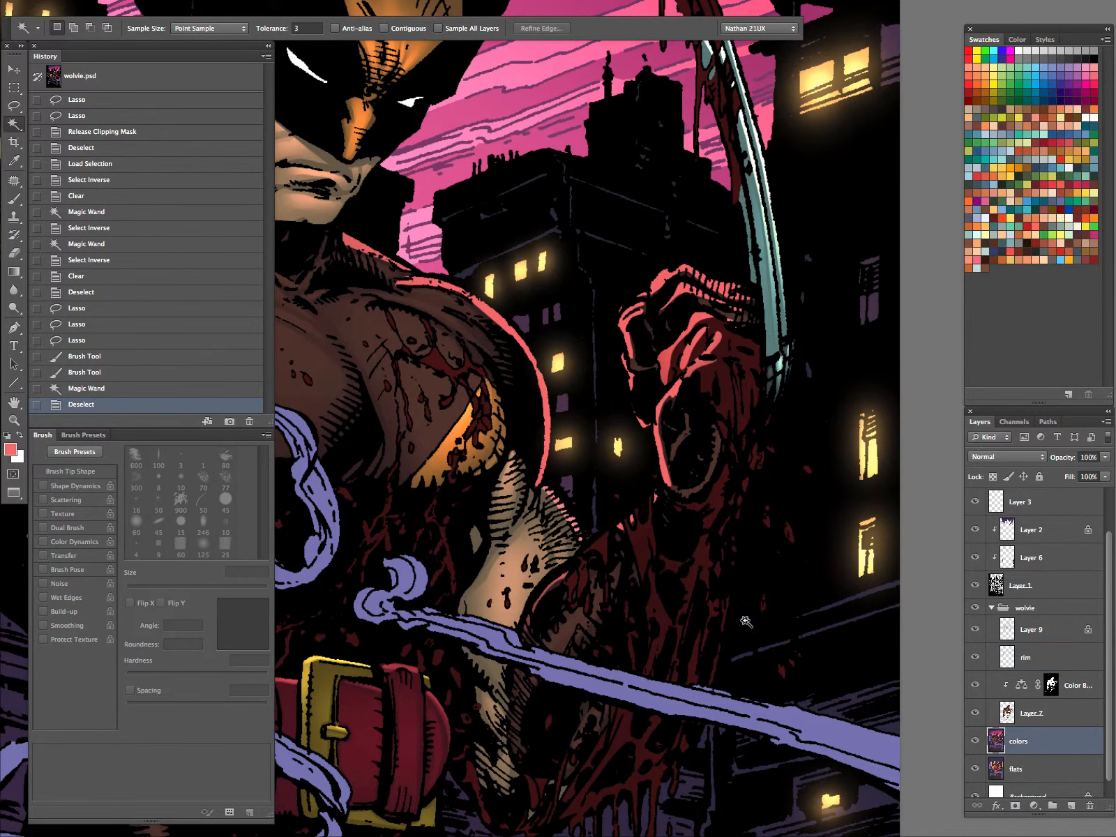
left_click(1018, 780)
left_click(727, 644)
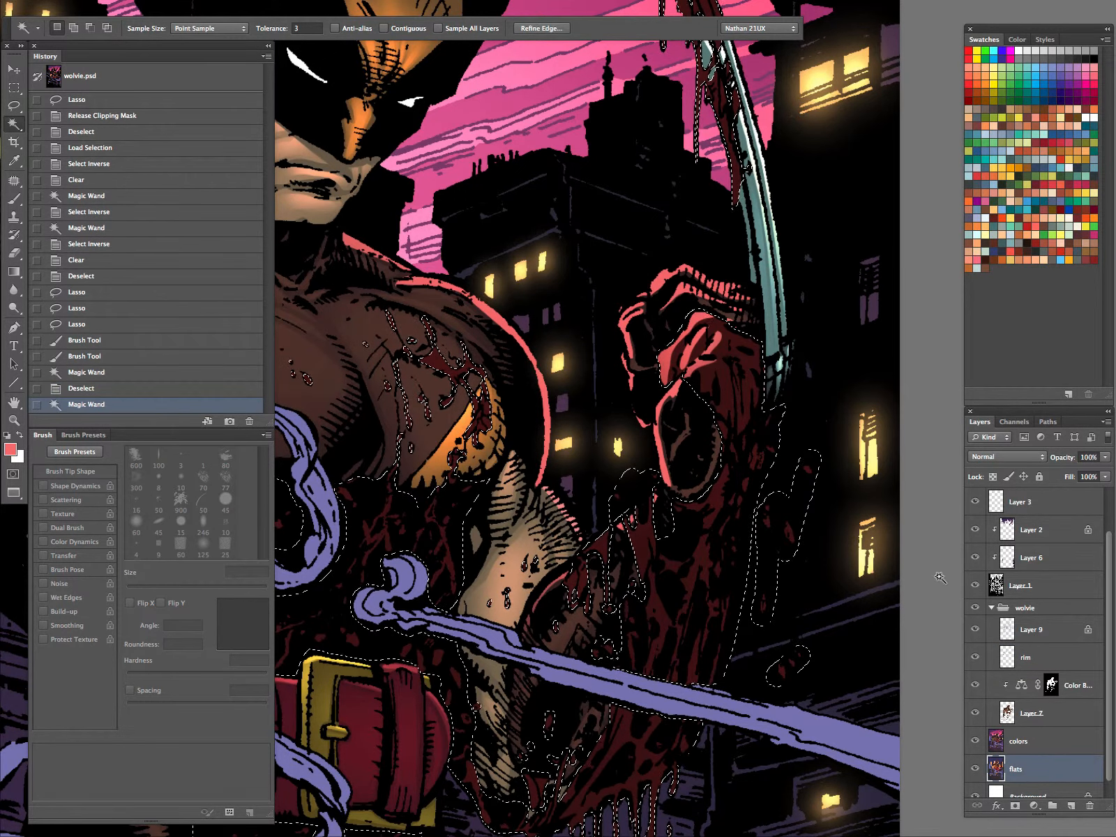
left_click(1043, 742)
key("z")
left_click(622, 548)
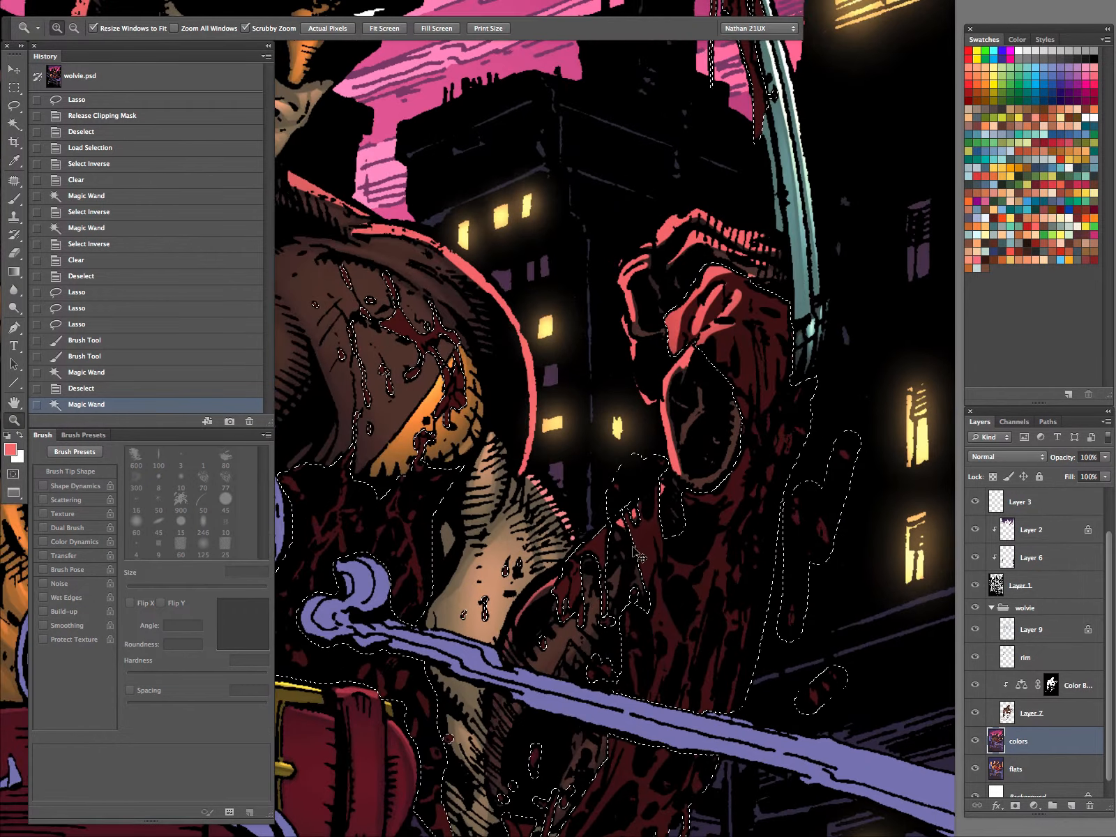
key("l")
key("alt")
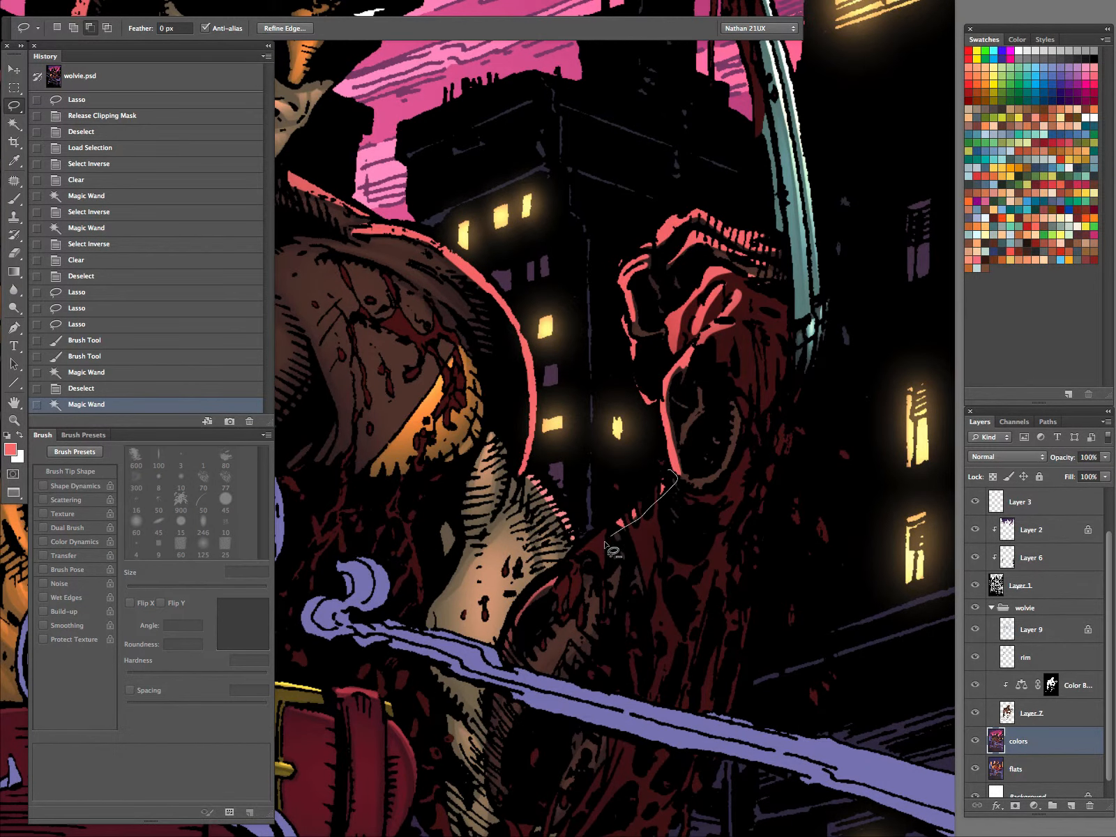
mouse_move(568, 586)
left_mouse_down()
mouse_move(579, 740)
mouse_move(559, 237)
mouse_move(593, 453)
left_mouse_up()
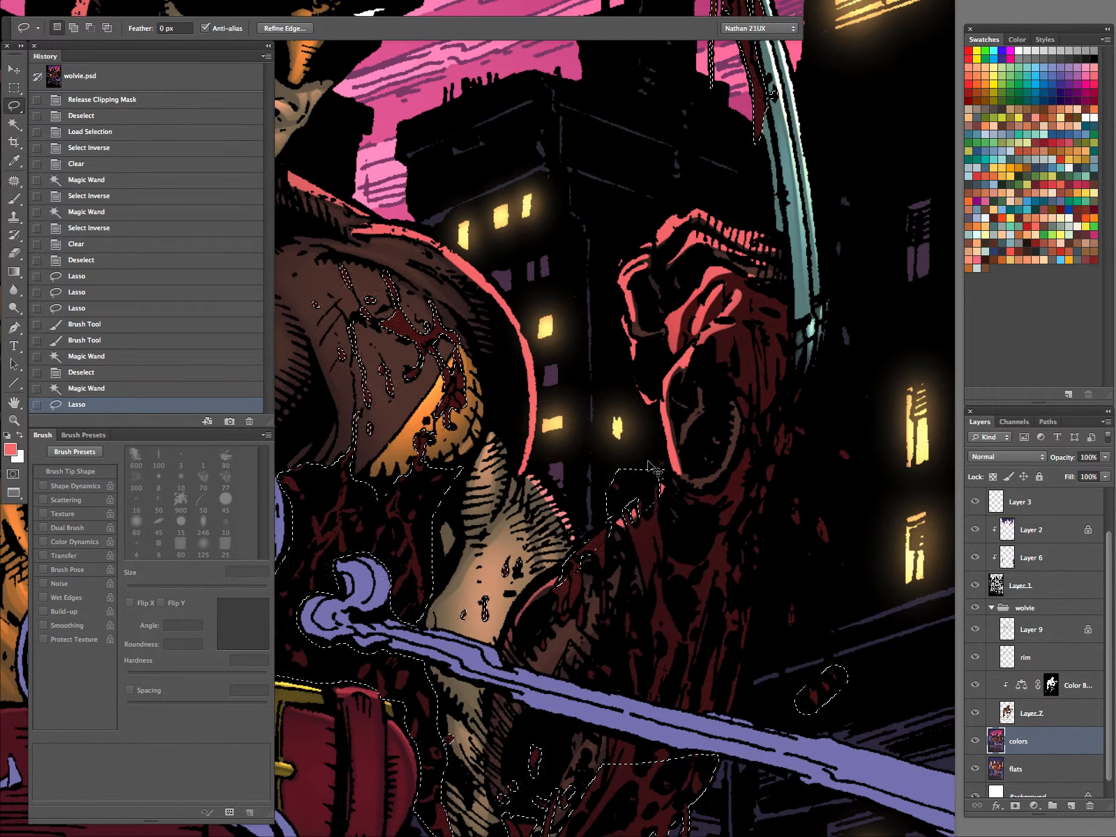
mouse_move(596, 554)
left_mouse_down()
mouse_move(615, 517)
mouse_move(594, 535)
left_mouse_up()
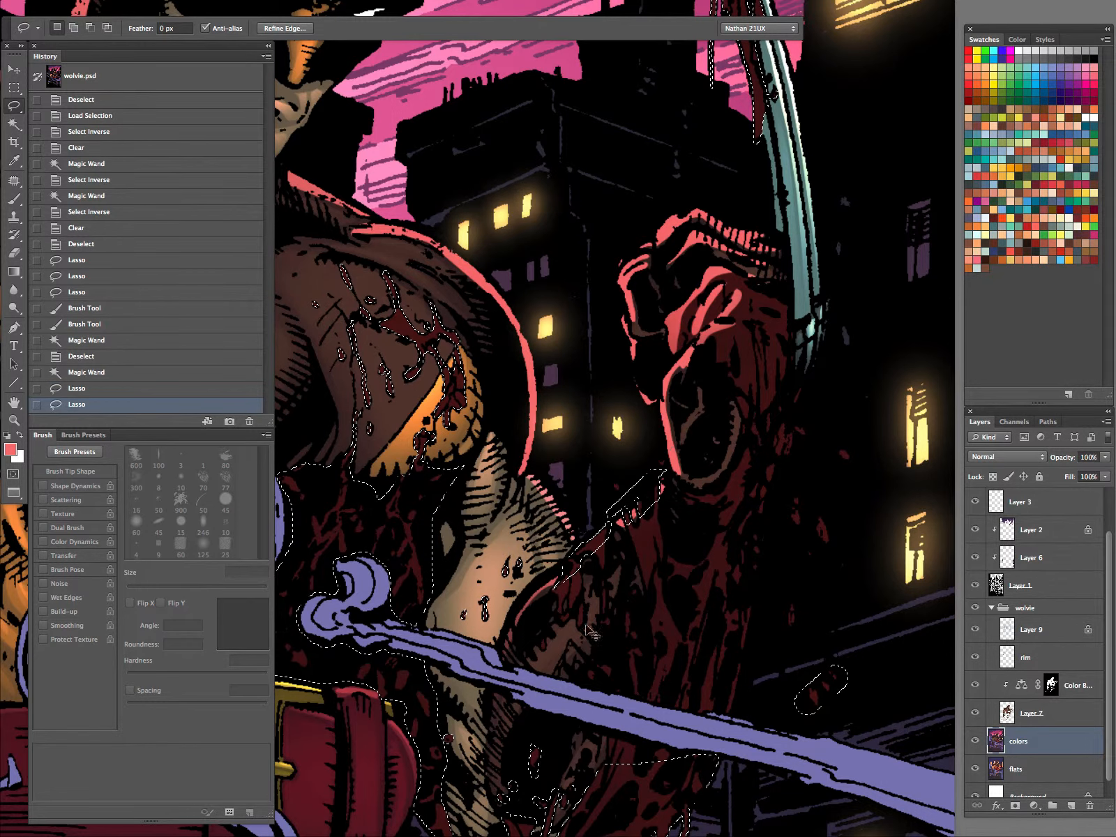
- Brush pink rim light along the selected upper edge of the bloody forearm on the rim layer, with the selection outline hidden
key("b")
key("ctrl+h")
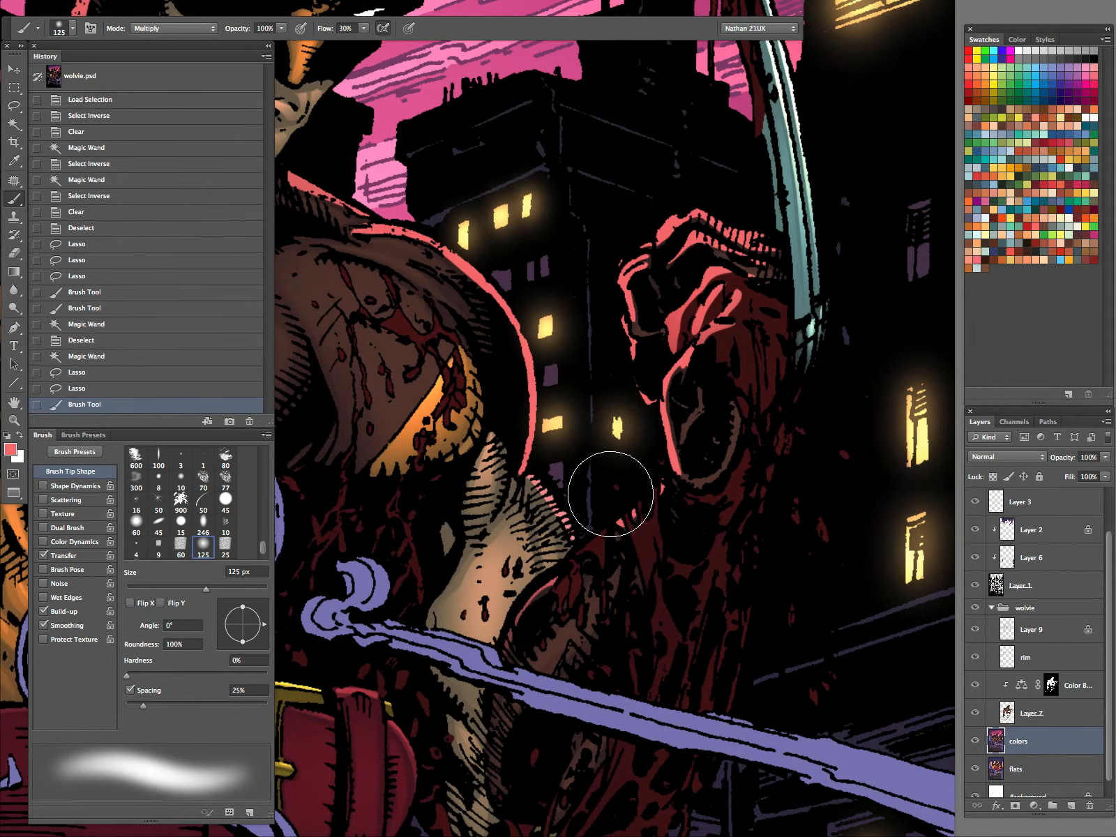
left_click(1047, 648)
mouse_move(572, 549)
left_mouse_down()
mouse_move(671, 491)
mouse_move(558, 590)
left_mouse_up()
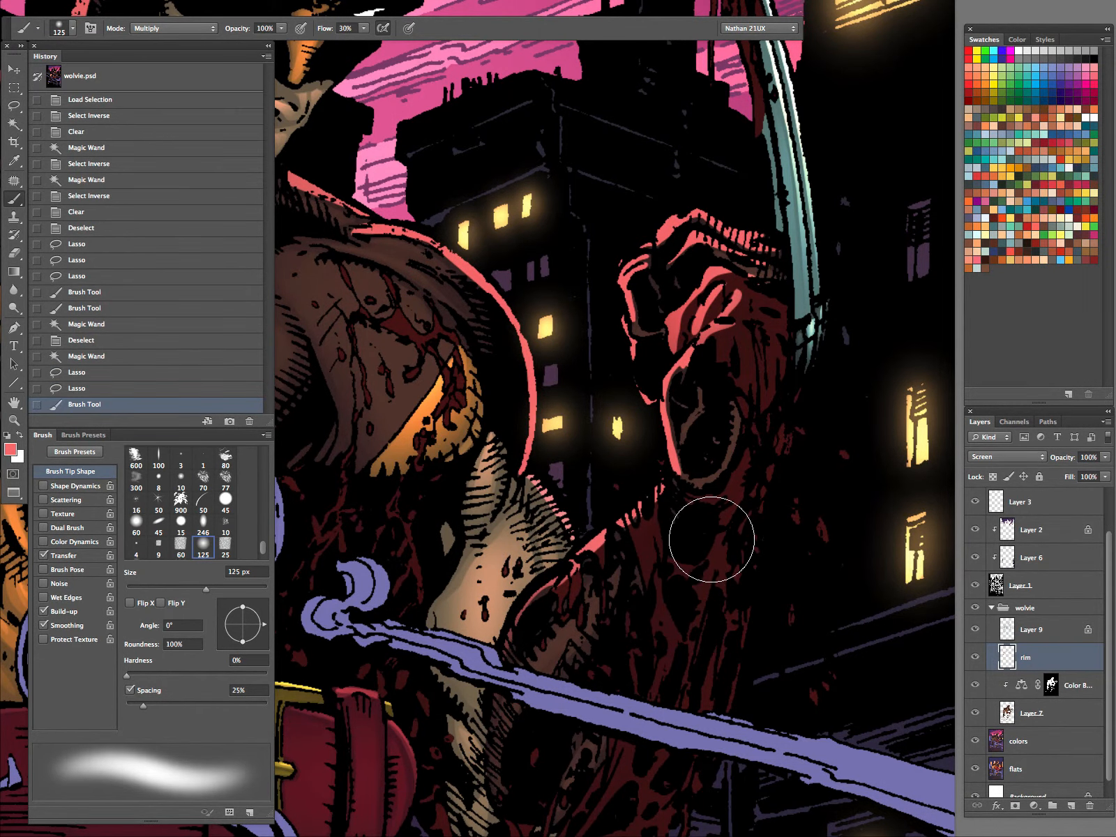
- Lasso a thin strip along the top of the raised hand's bloody fingers and brush pink rim light into it
key("z")
left_click_drag(733, 534, 633, 626)
left_click_drag(767, 580, 750, 489)
left_click_drag(726, 374, 778, 411)
left_click_drag(703, 422, 642, 621)
key("l")
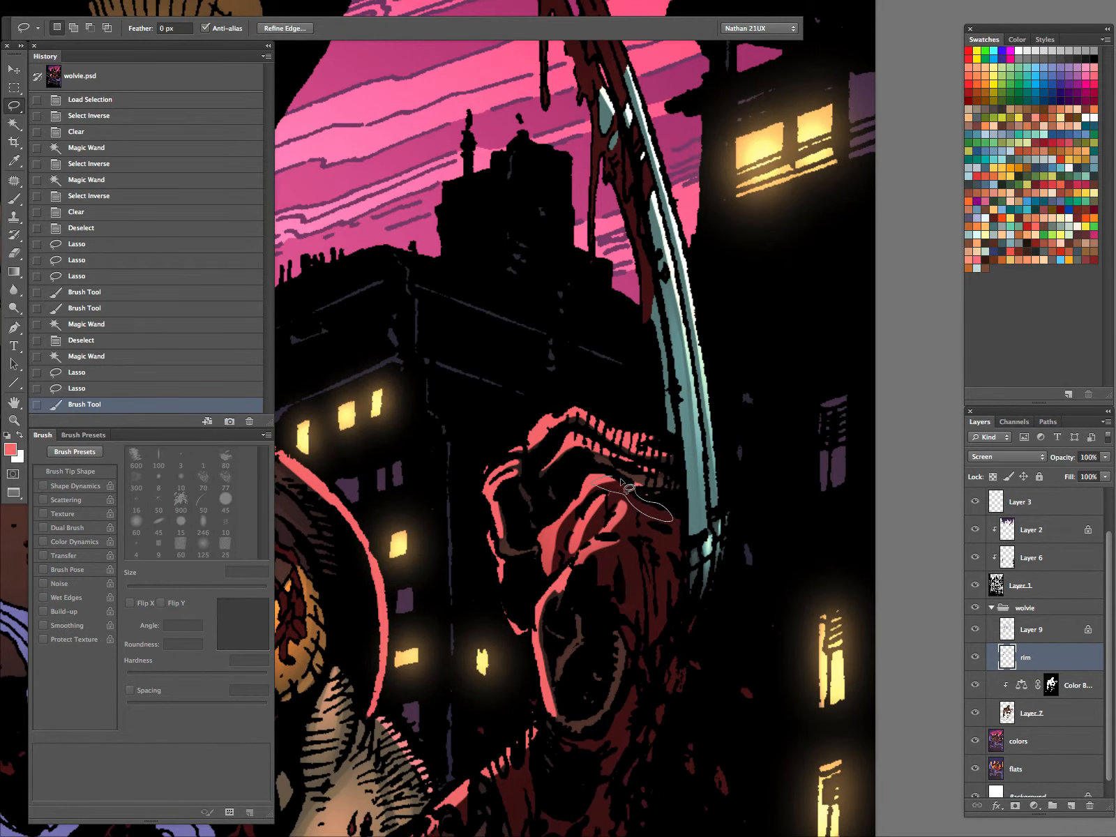
key("super+h")
mouse_move(621, 480)
left_mouse_down()
mouse_move(654, 480)
mouse_move(581, 477)
left_mouse_up()
key("b")
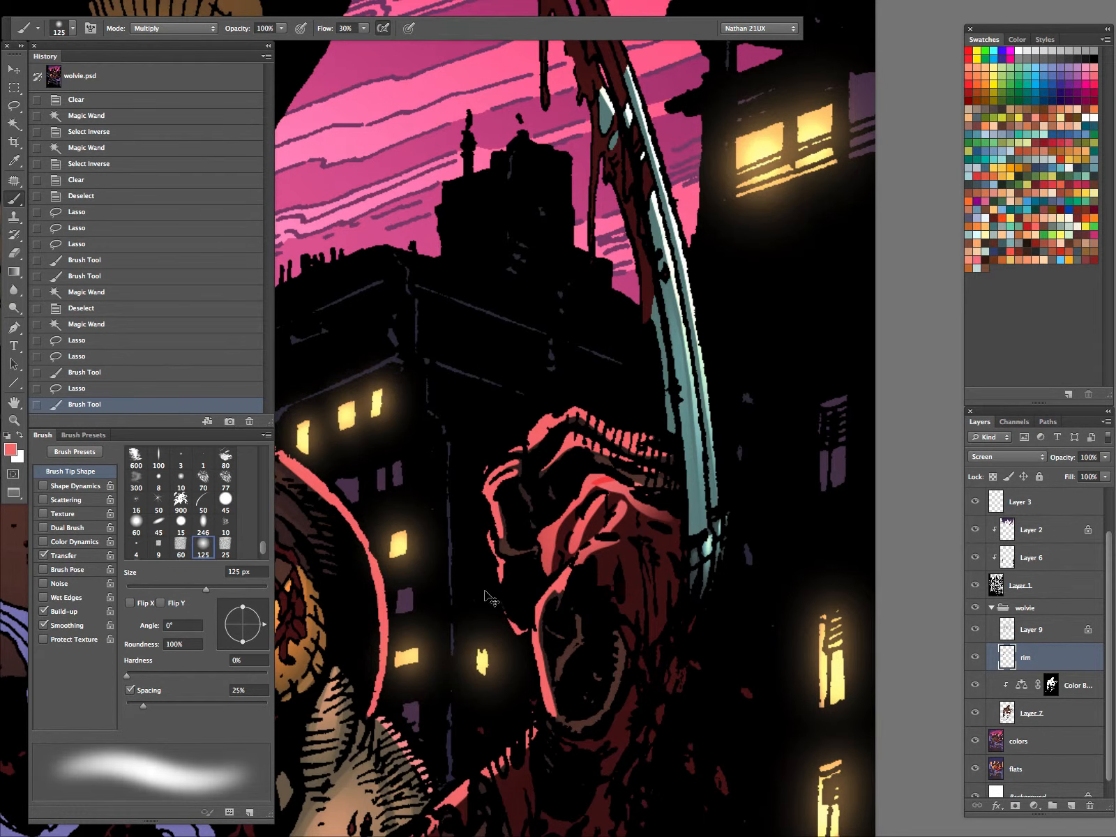
- Set both the rim layer's blend mode and the brush's painting mode to Normal
left_click(1042, 459)
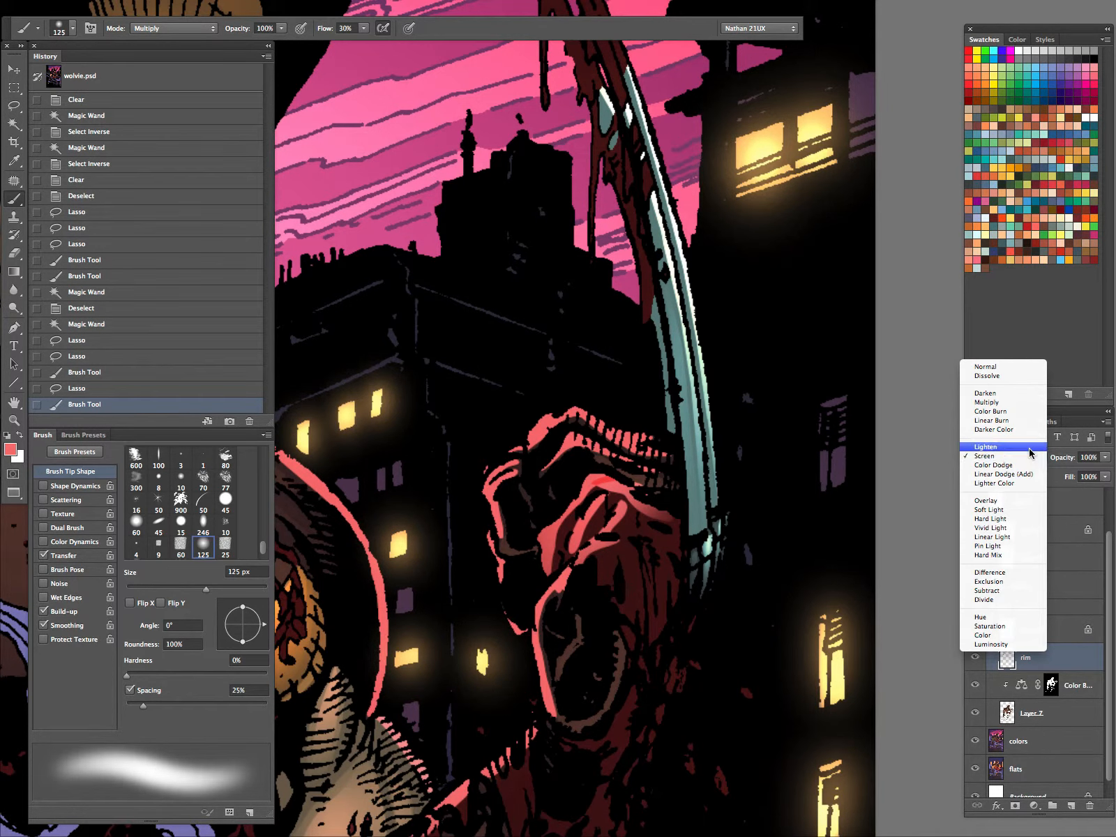
left_click(1012, 367)
left_click(213, 29)
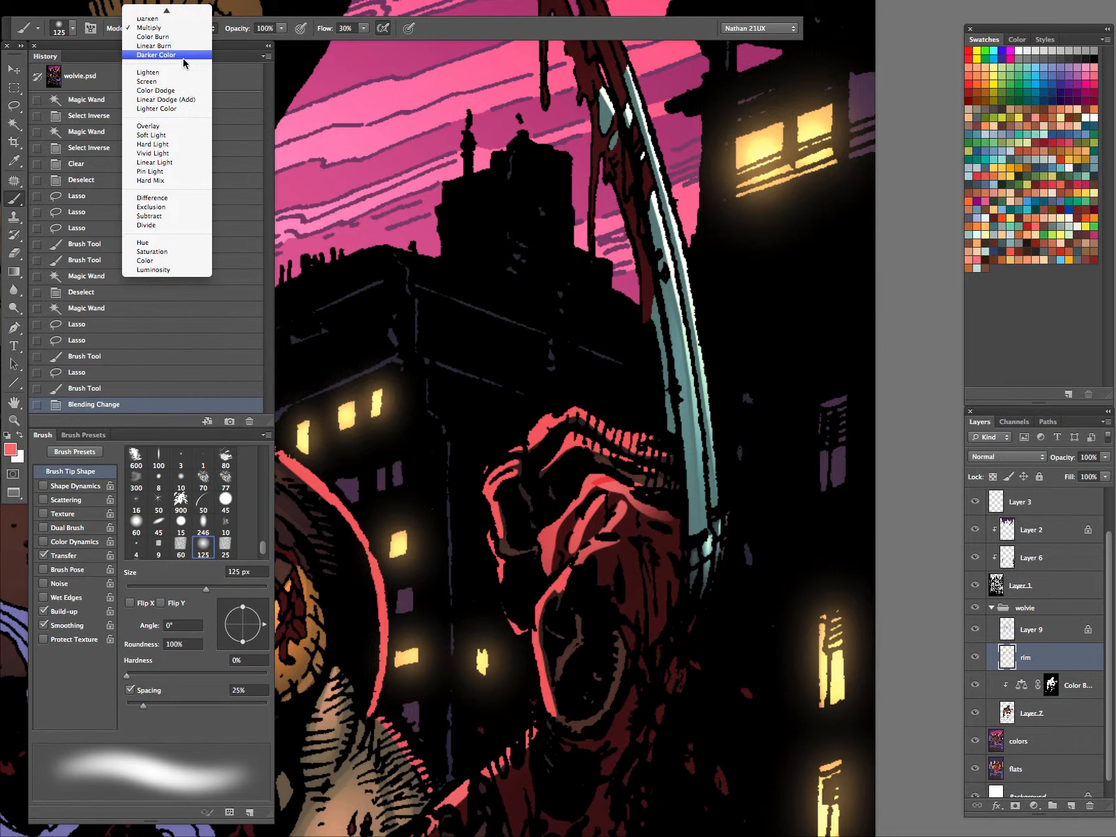
left_click(179, 12)
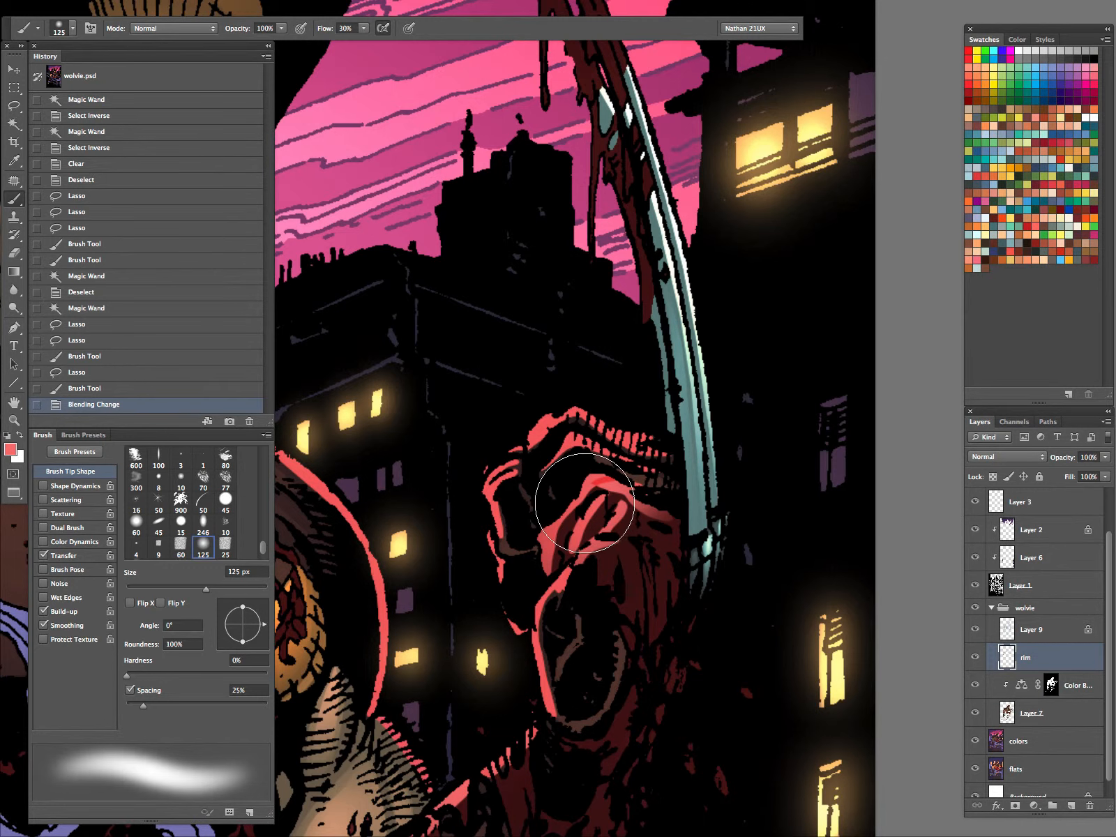
- Reduce the brush to 70 px, strengthen the rim light along the top of the bloody fingers and drop the selection
key("bracketleft")
key("bracketleft")
key("bracketleft")
key("bracketleft")
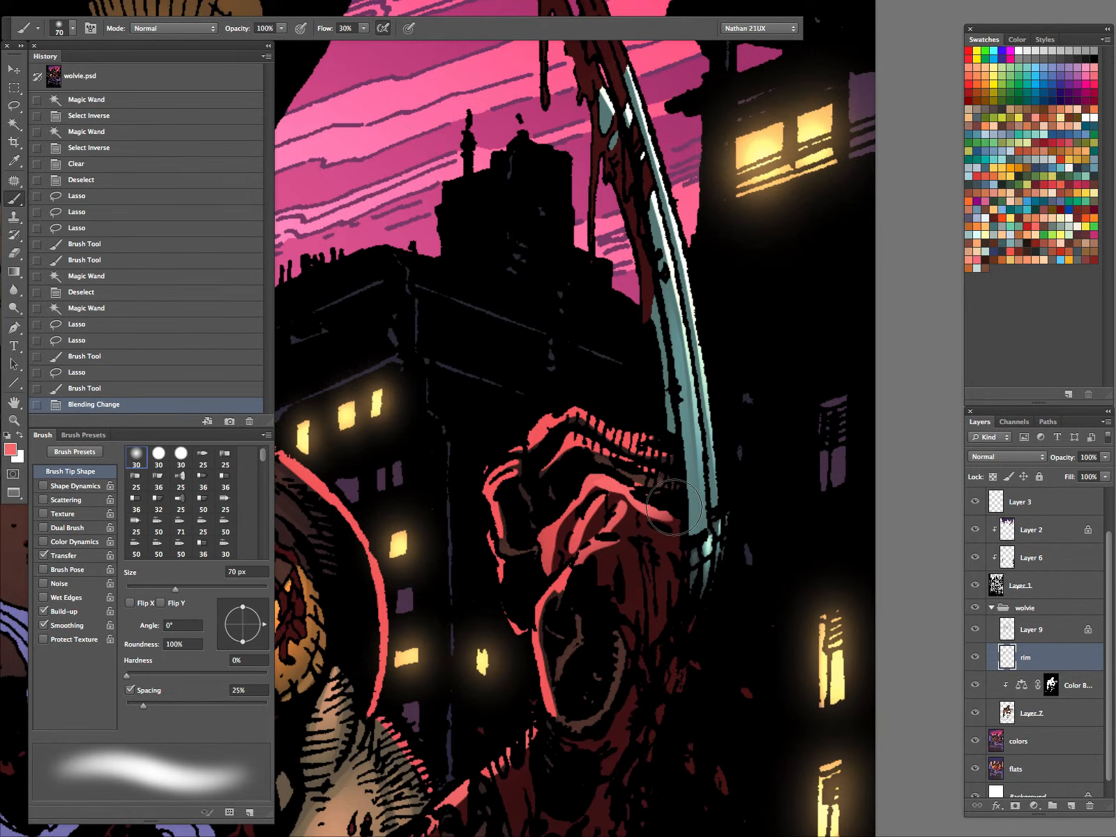
left_click_drag(674, 507, 606, 489)
left_click_drag(494, 650, 508, 633)
key("z")
left_click_drag(640, 577, 548, 577)
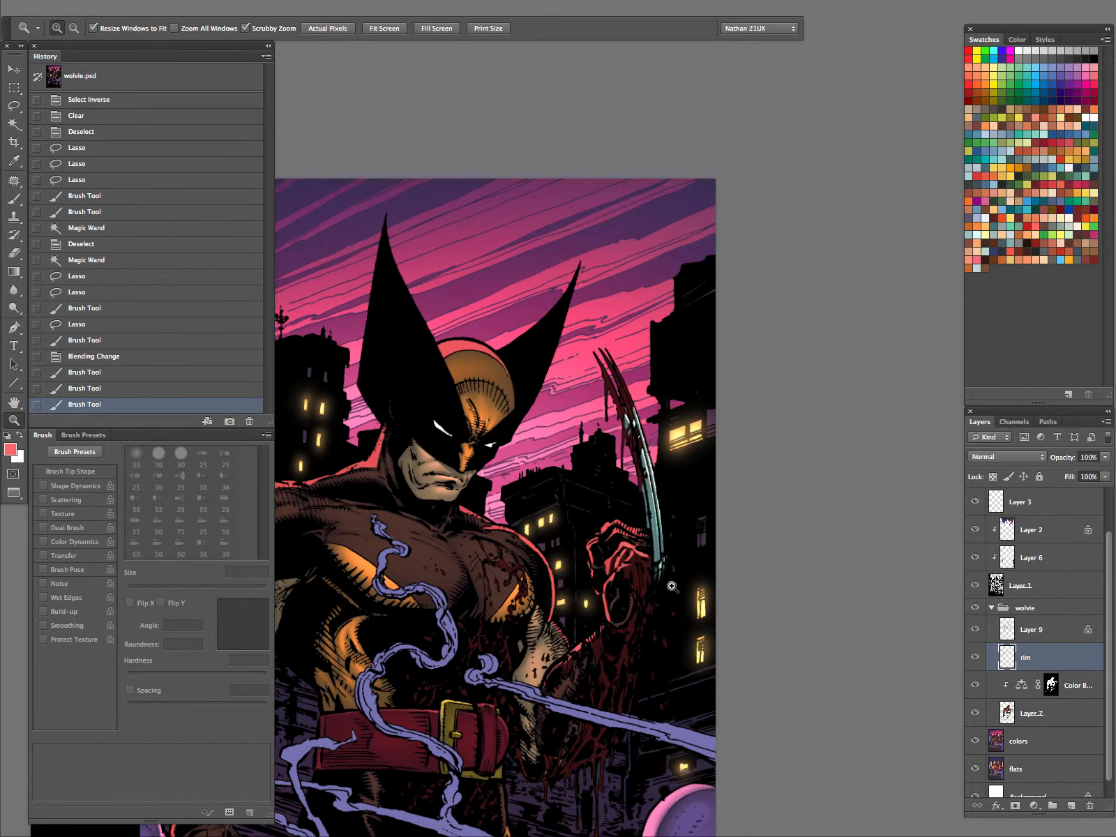
left_click_drag(648, 611, 653, 612)
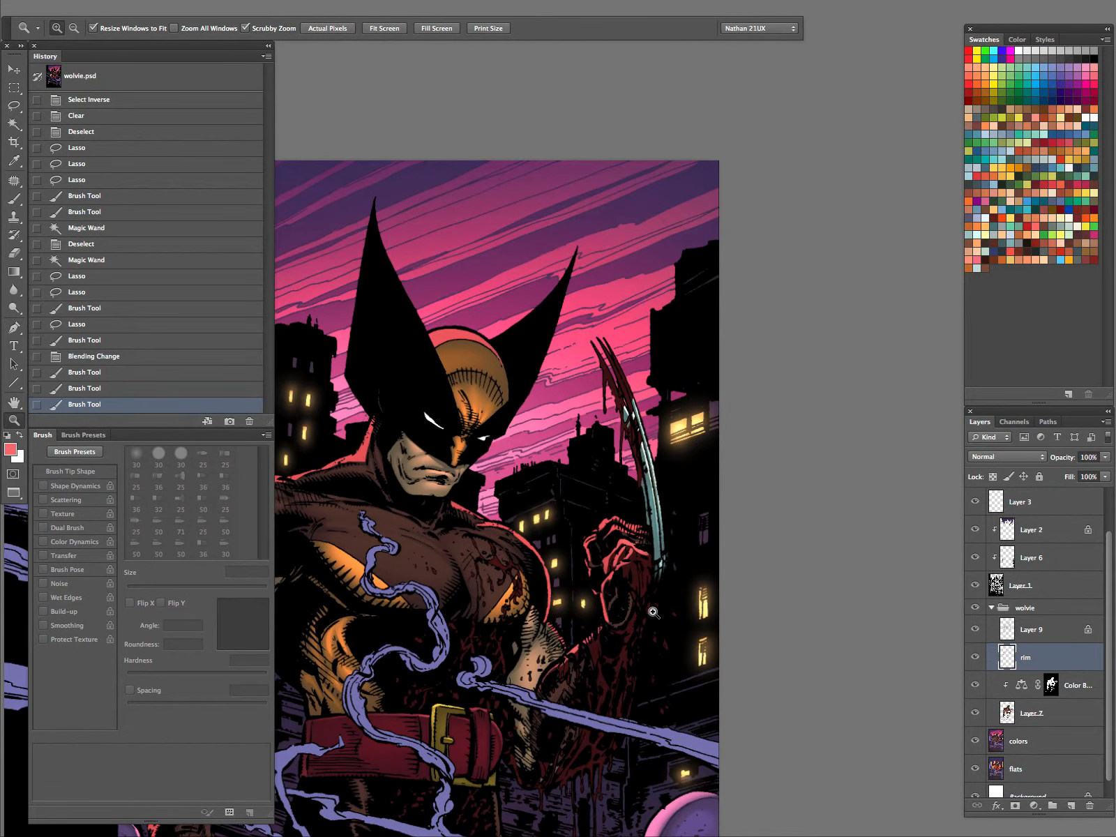
key("super+d")
- Lasso the blood streaks and drips along the claws into one combined selection and hide the selection outline
left_click_drag(671, 566, 642, 495)
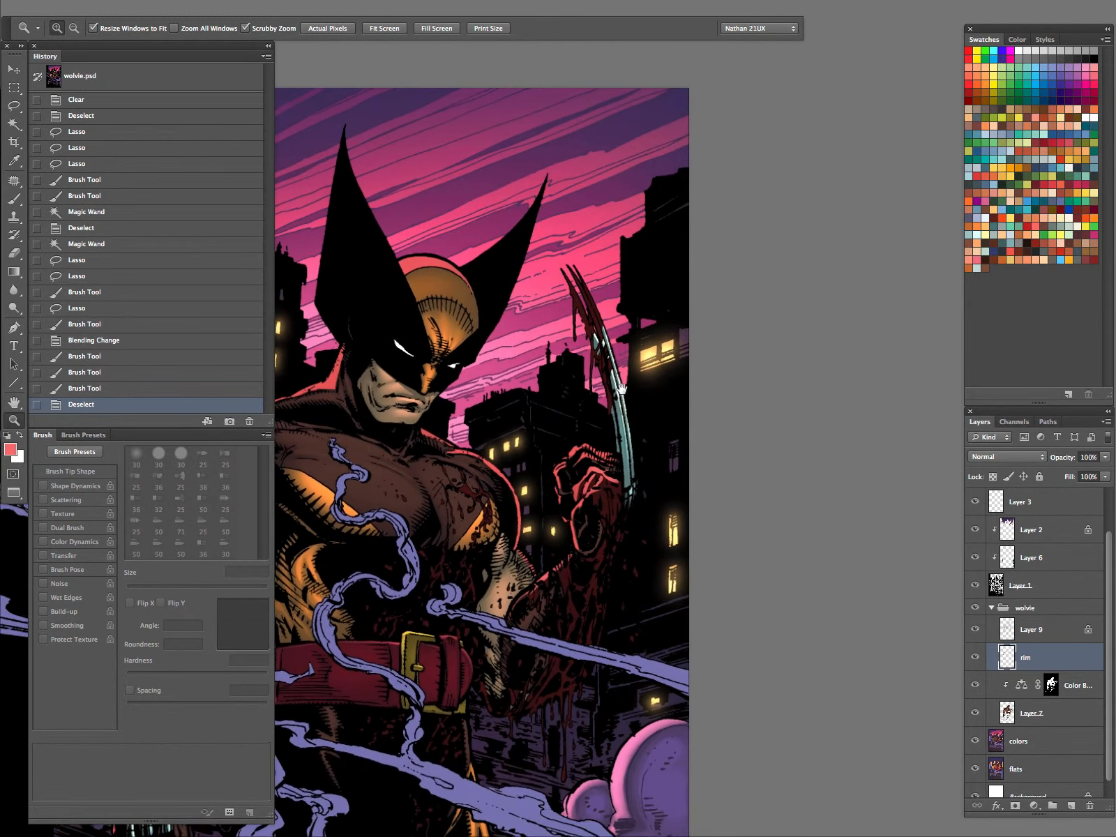
left_click_drag(577, 279, 617, 278)
mouse_move(592, 411)
left_mouse_down()
mouse_move(628, 309)
mouse_move(642, 311)
left_mouse_up()
key("l")
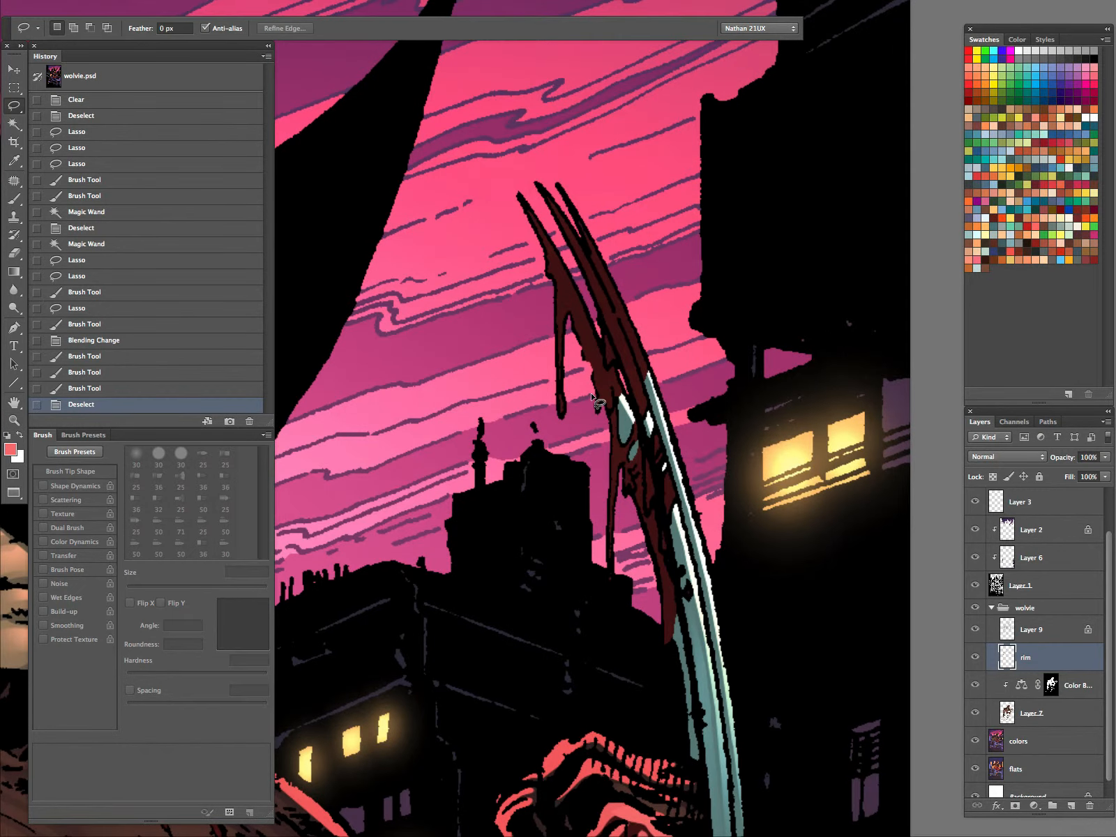
mouse_move(551, 244)
left_mouse_down()
mouse_move(584, 329)
mouse_move(555, 265)
left_mouse_up()
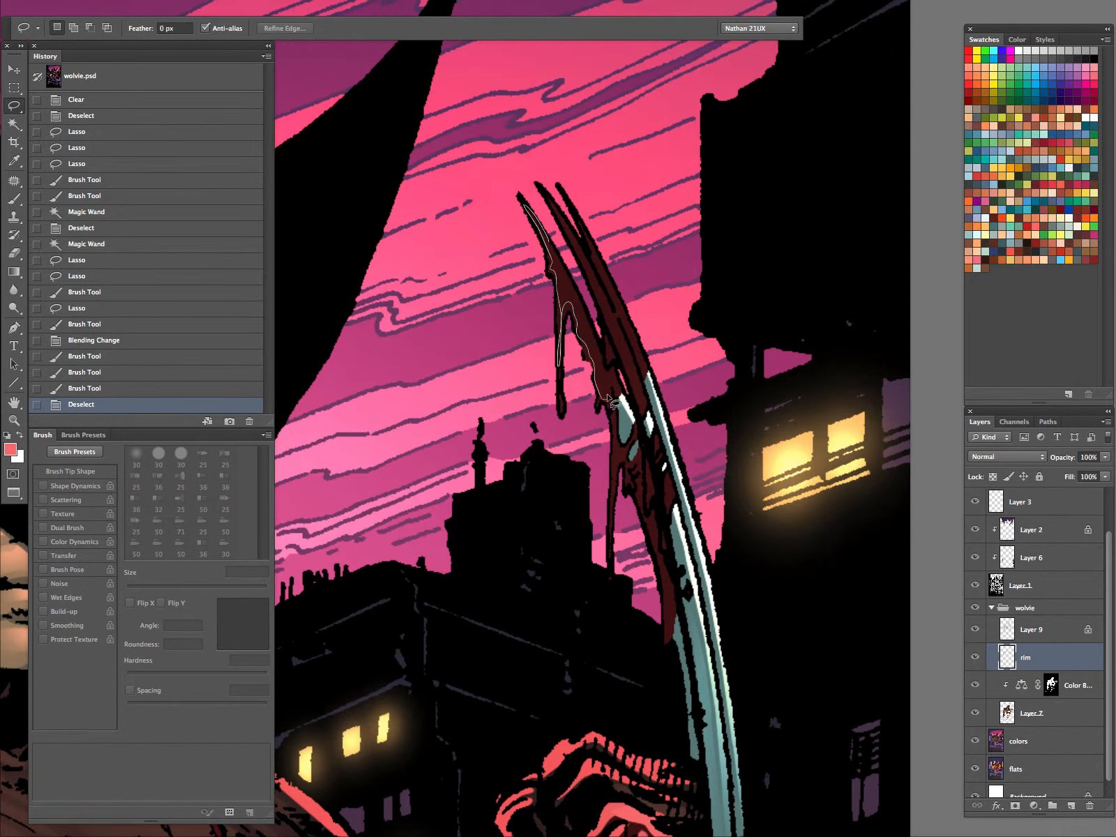
left_click_drag(548, 222, 547, 222)
mouse_move(618, 405)
left_mouse_down()
mouse_move(612, 538)
mouse_move(619, 408)
mouse_move(605, 339)
left_mouse_up()
mouse_move(595, 284)
left_mouse_down()
mouse_move(545, 203)
mouse_move(641, 396)
mouse_move(596, 257)
mouse_move(648, 370)
left_mouse_up()
left_click_drag(633, 438, 630, 469)
left_click_drag(634, 474, 649, 501)
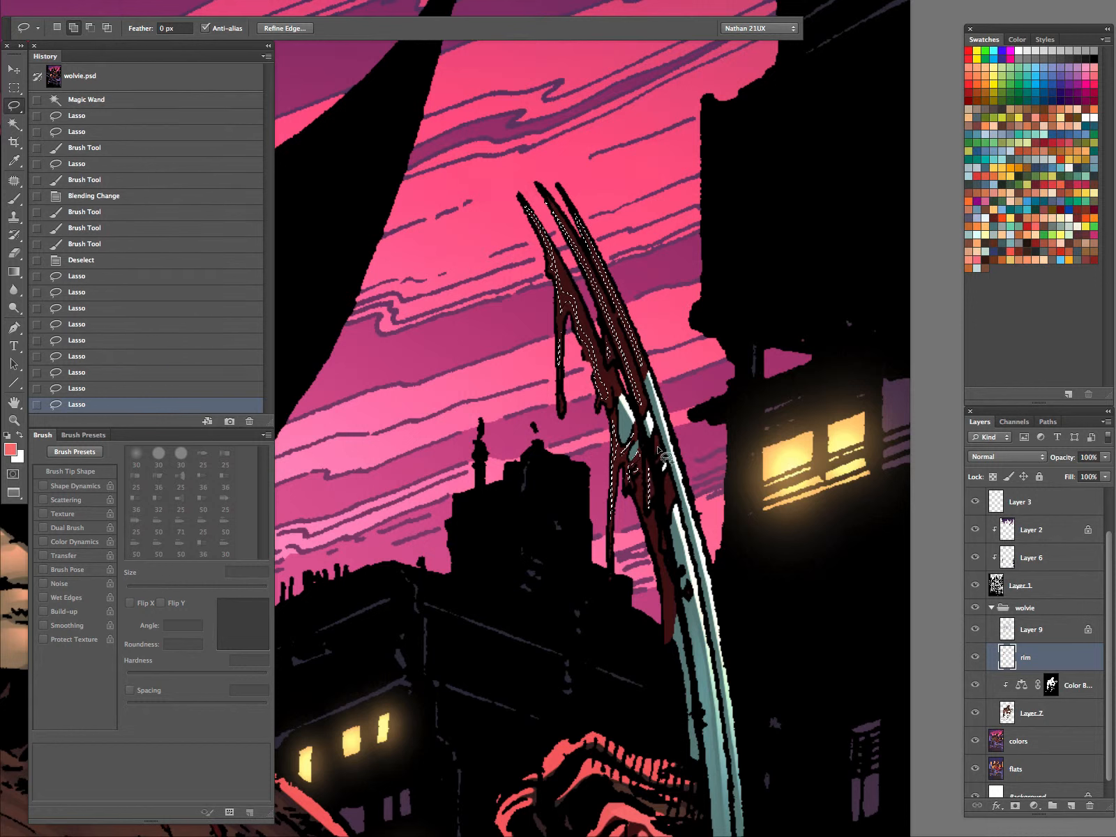
mouse_move(656, 441)
left_mouse_down()
mouse_move(669, 510)
mouse_move(653, 518)
mouse_move(639, 495)
mouse_move(670, 596)
left_mouse_up()
left_click_drag(660, 538, 639, 497)
key("ctrl+h")
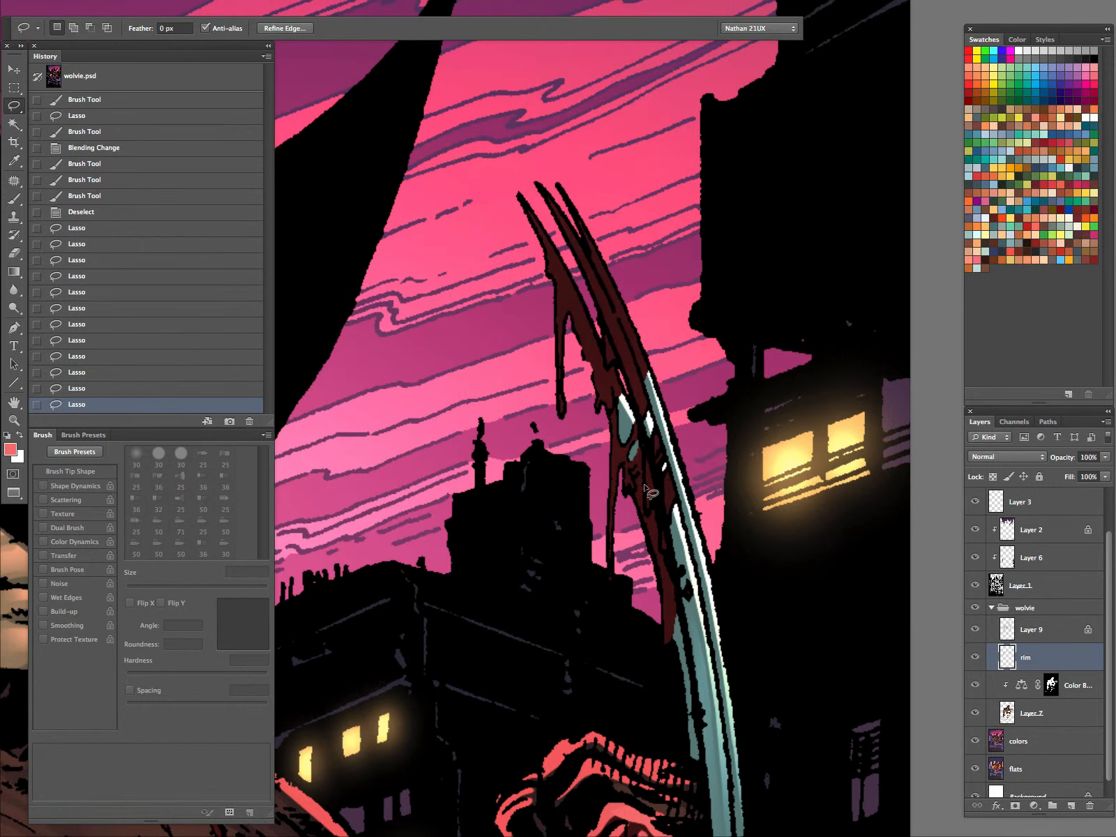
- Choose a brighter dark red and brush it softly over the selected blood on the claws, enlarging the brush to 150 px
key("b")
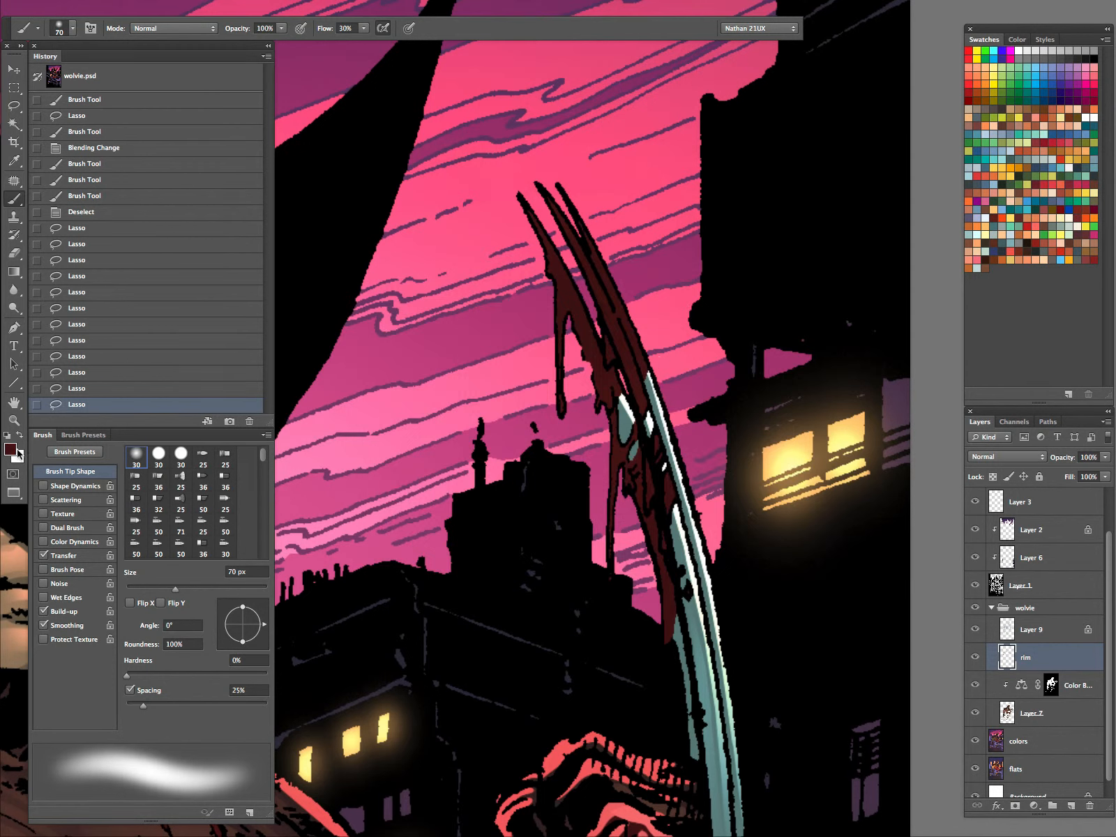
left_click(10, 448)
left_click(553, 442)
left_click(721, 318)
key("bracketright")
key("bracketright")
mouse_move(591, 330)
left_mouse_down()
mouse_move(563, 168)
mouse_move(573, 322)
left_mouse_up()
key("bracketright")
key("bracketright")
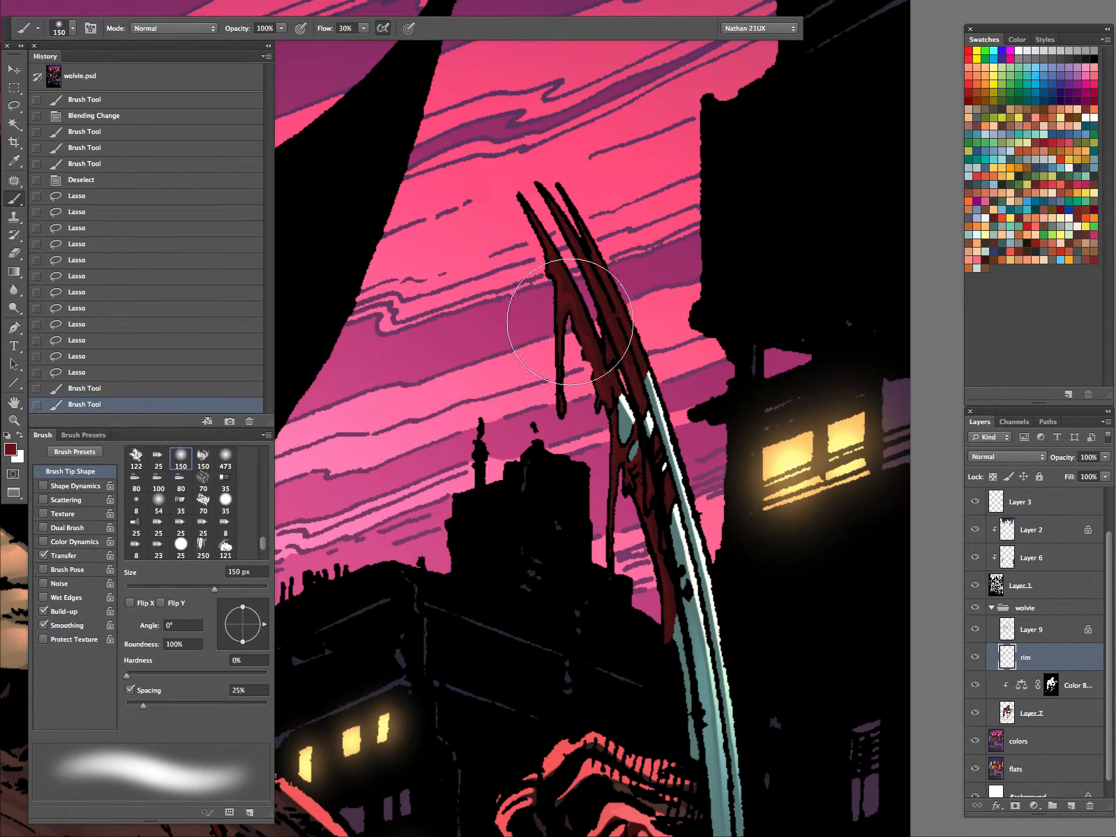
left_click_drag(556, 258, 547, 236)
left_click_drag(674, 504, 546, 234)
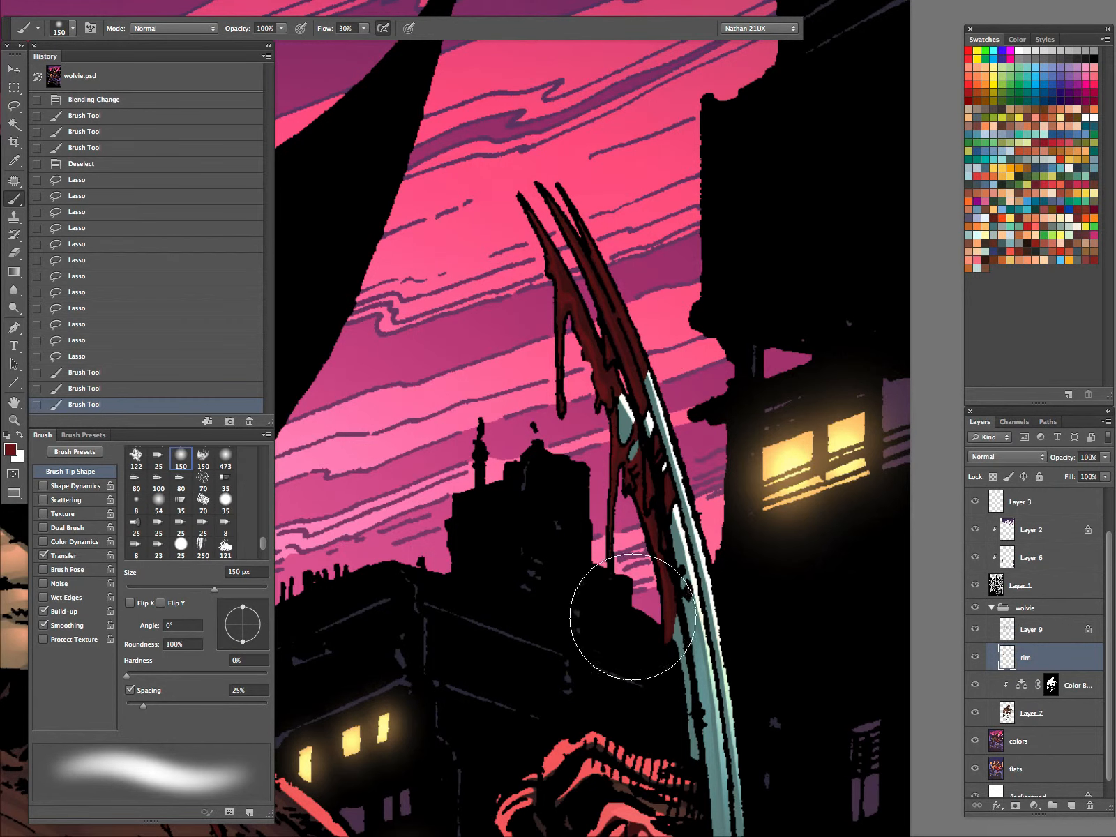
left_click_drag(672, 438, 561, 311)
- Replace the selection with lassoed thin highlight shapes along the edges of the blood on the claws and hide its outline
key("l")
key("ctrl+d")
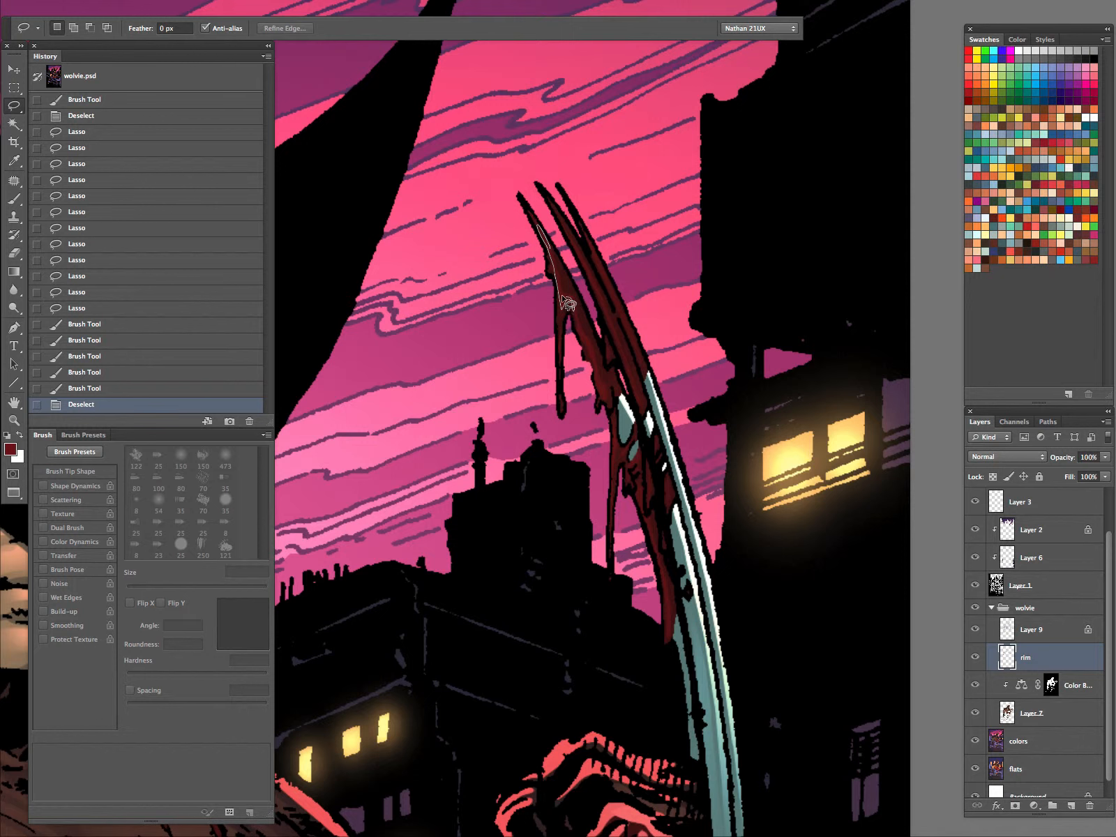
left_click_drag(567, 303, 570, 308)
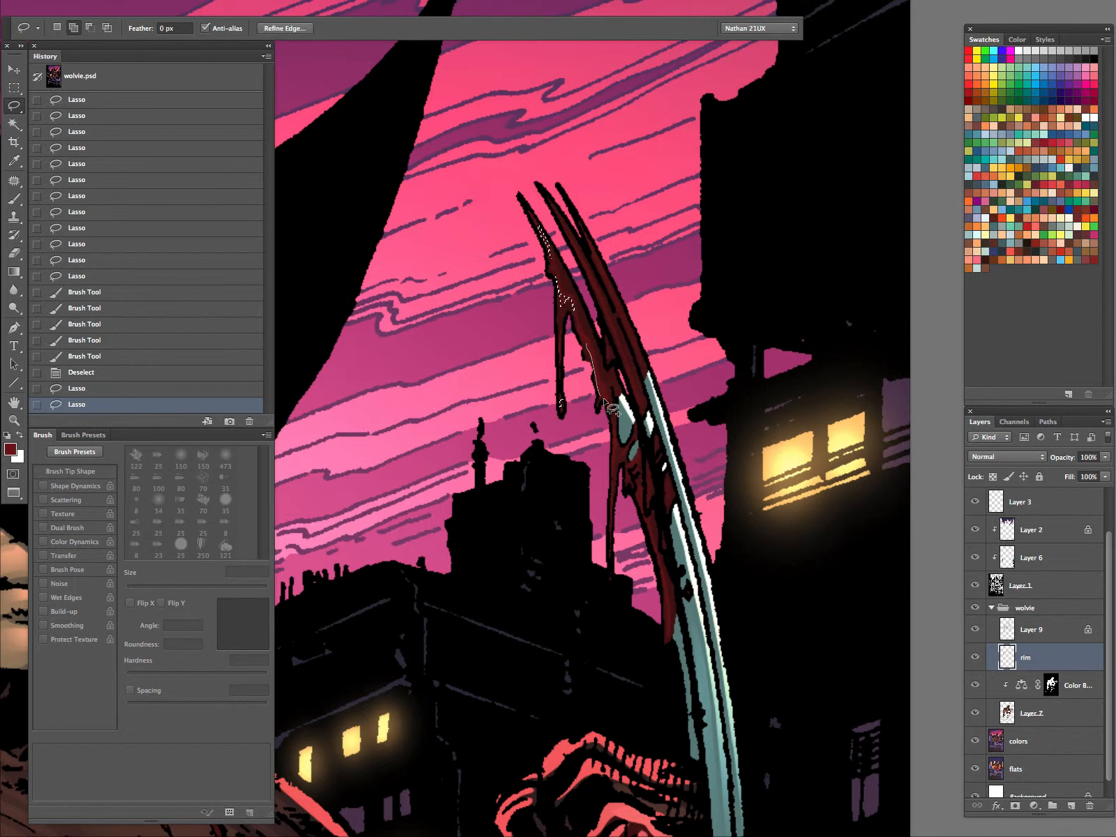
left_click_drag(614, 449, 629, 477)
left_click_drag(638, 492, 639, 493)
mouse_move(648, 491)
left_mouse_down()
mouse_move(667, 624)
mouse_move(666, 451)
mouse_move(668, 486)
left_mouse_up()
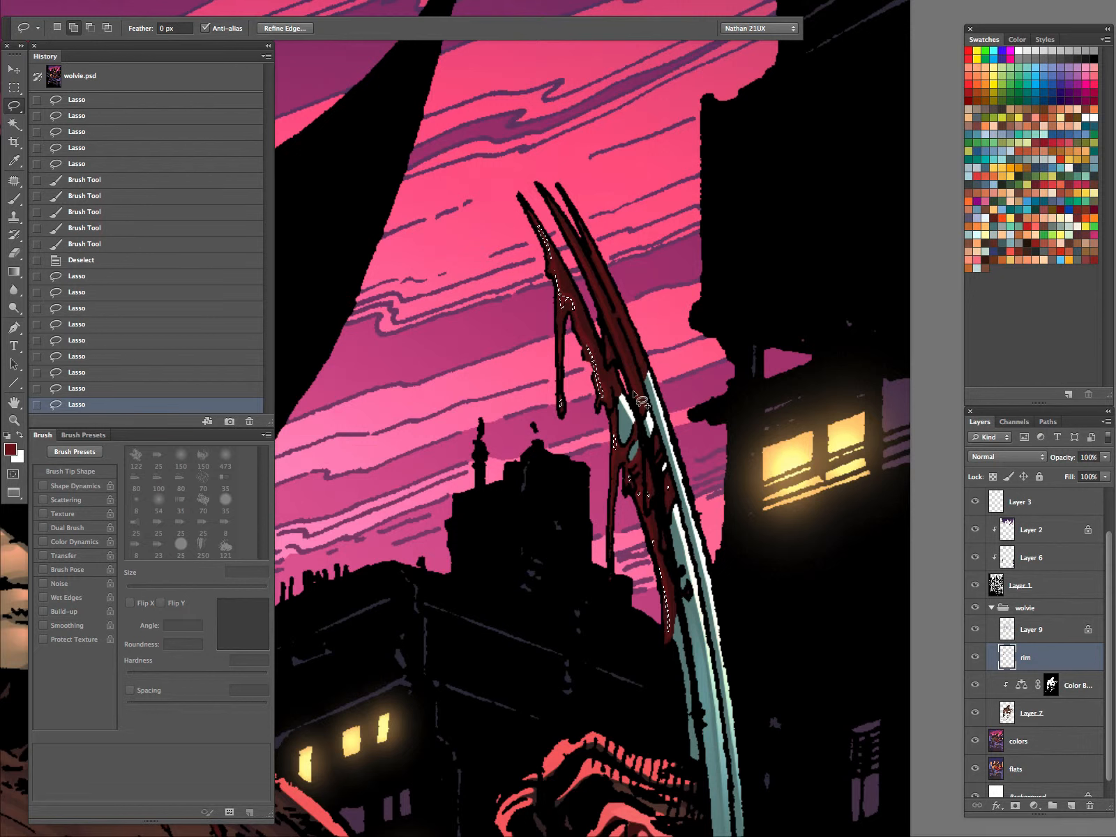
mouse_move(612, 325)
left_mouse_down()
mouse_move(635, 395)
mouse_move(609, 348)
left_mouse_up()
left_click_drag(601, 260, 640, 359)
key("ctrl+h")
- Lighten the selected highlight shapes in the claws' blood with the Dodge tool, reducing its brush to 70 px
key("o")
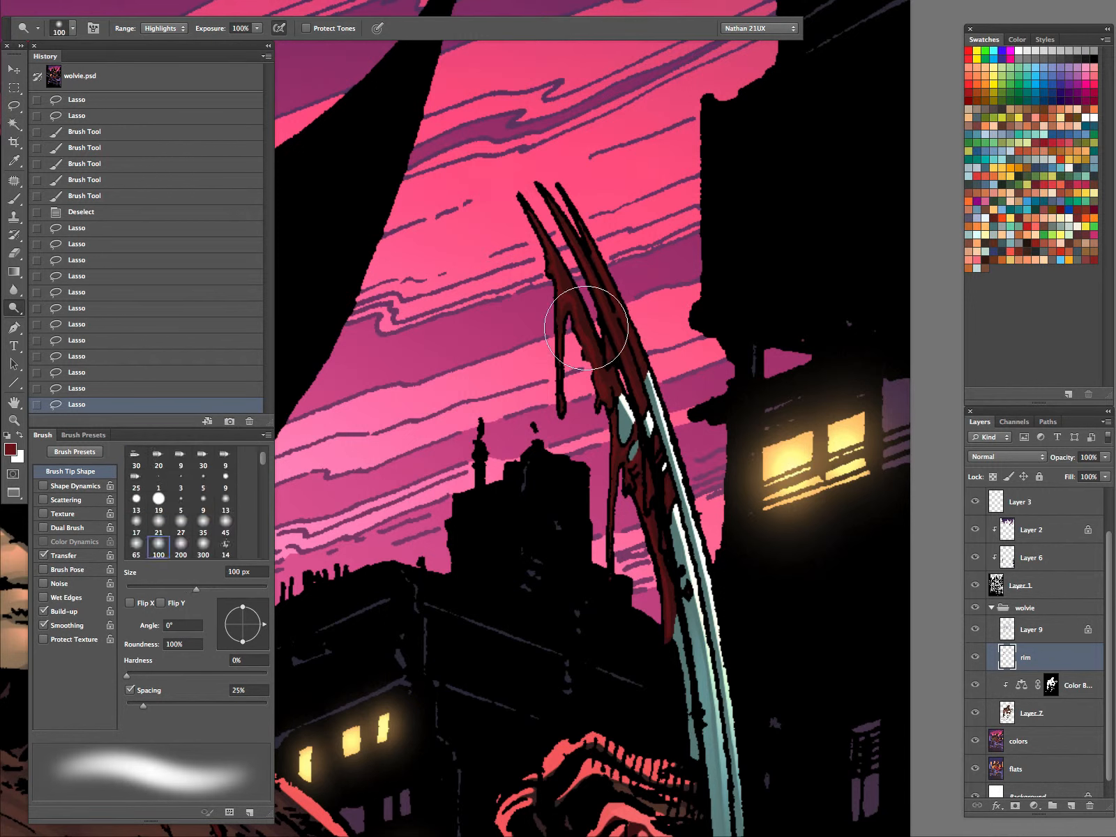
left_click_drag(560, 313, 555, 296)
mouse_move(554, 296)
left_mouse_down()
mouse_move(613, 354)
mouse_move(596, 390)
left_mouse_up()
mouse_move(612, 301)
left_mouse_down()
mouse_move(666, 603)
mouse_move(664, 466)
mouse_move(633, 398)
mouse_move(664, 541)
left_mouse_up()
left_click_drag(708, 449, 701, 472)
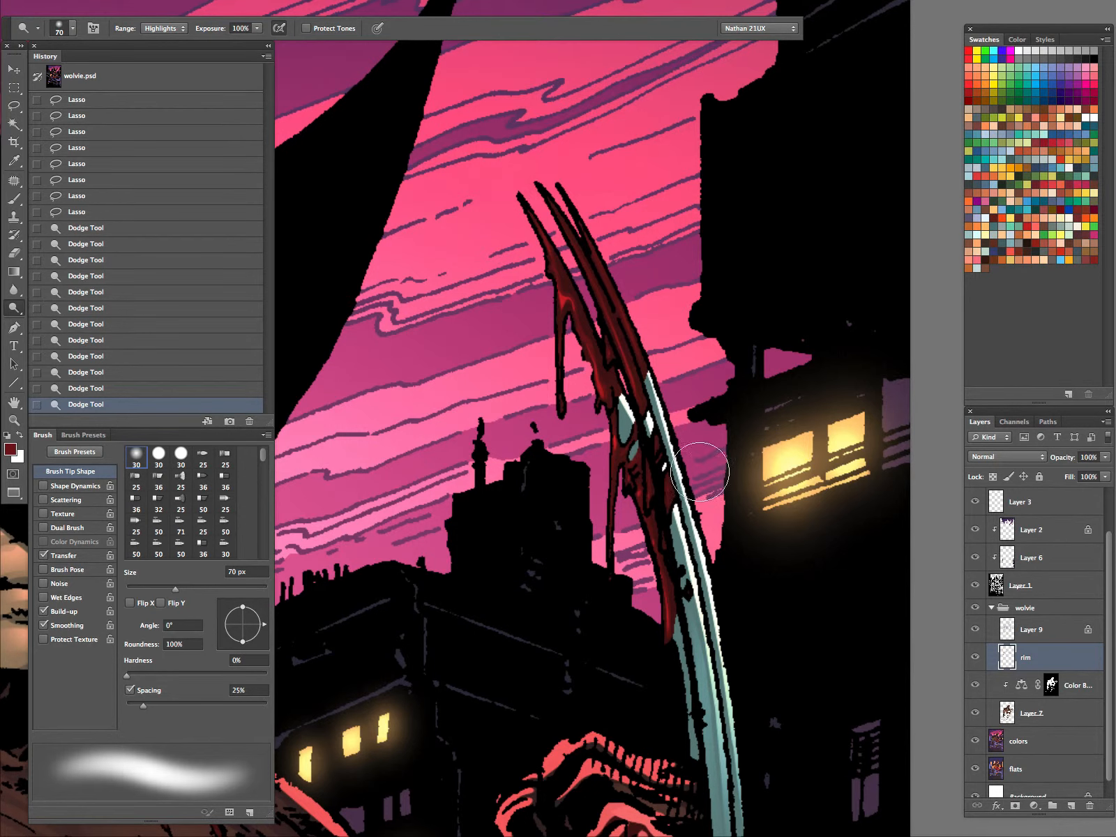
- Lighten more of the selected blood highlights along the middle of the claws with the Dodge tool
mouse_move(683, 402)
left_mouse_down()
mouse_move(684, 449)
mouse_move(644, 343)
left_mouse_up()
left_click_drag(675, 476, 670, 418)
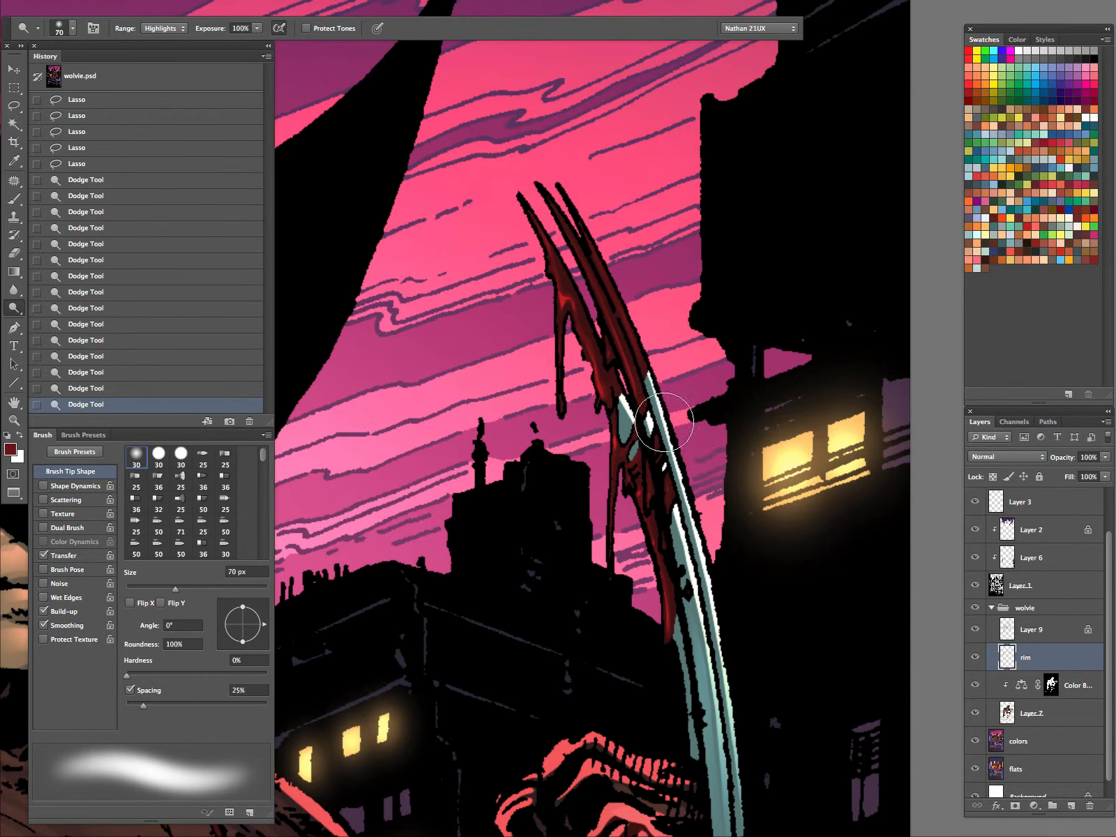
key("z")
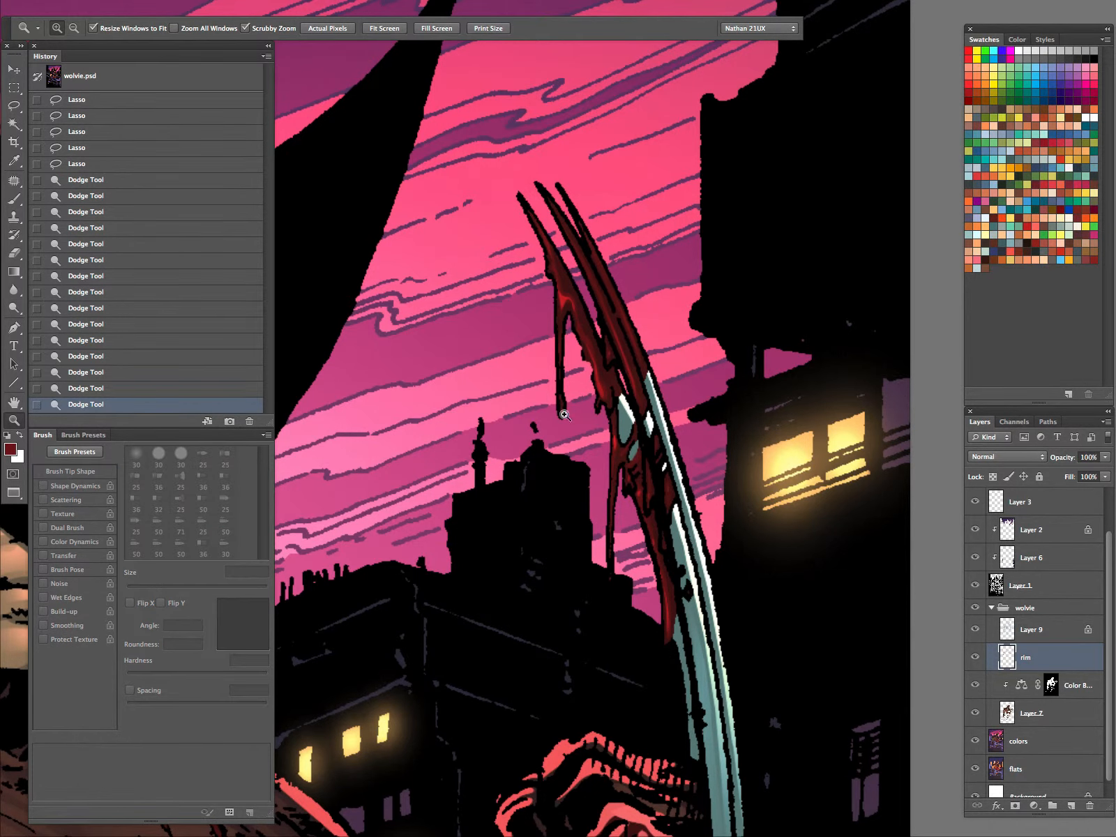
- Replace the selection with a lassoed highlight on the hanging drip beside the claws and lighten it with the Dodge tool
key("l")
key("super+d")
left_click_drag(563, 401, 582, 358)
key("o")
key("z")
key("b")
left_click_drag(552, 408, 525, 501)
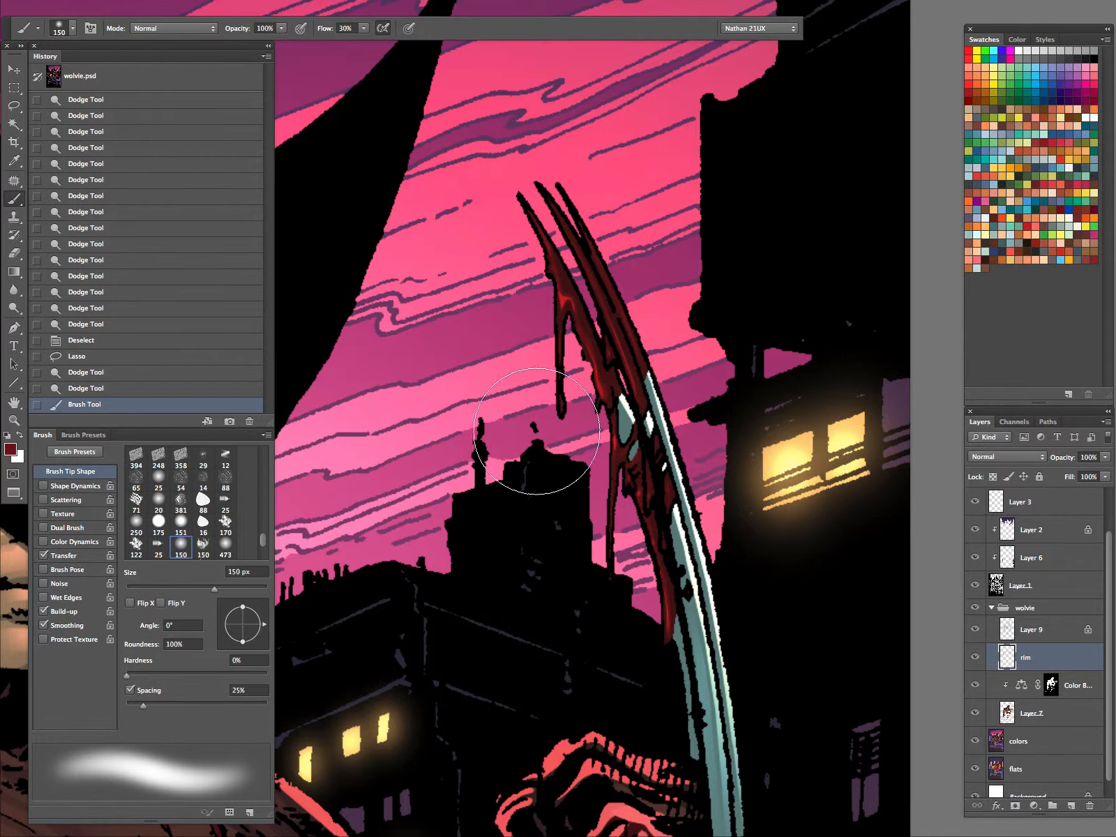
key("o")
left_click_drag(562, 409, 568, 384)
key("z")
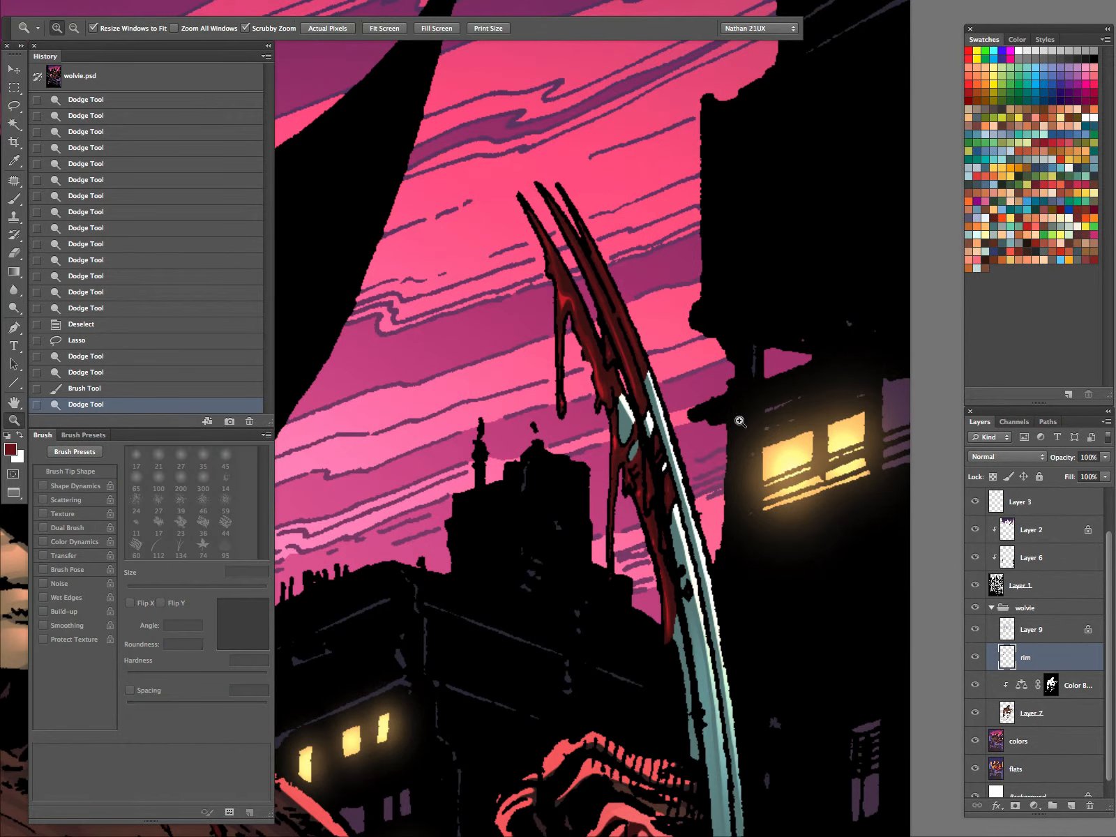
- Lasso the blood drips hanging below the raised arm's elbow into one combined selection
left_click_drag(792, 451, 719, 489)
left_click_drag(823, 622, 718, 490)
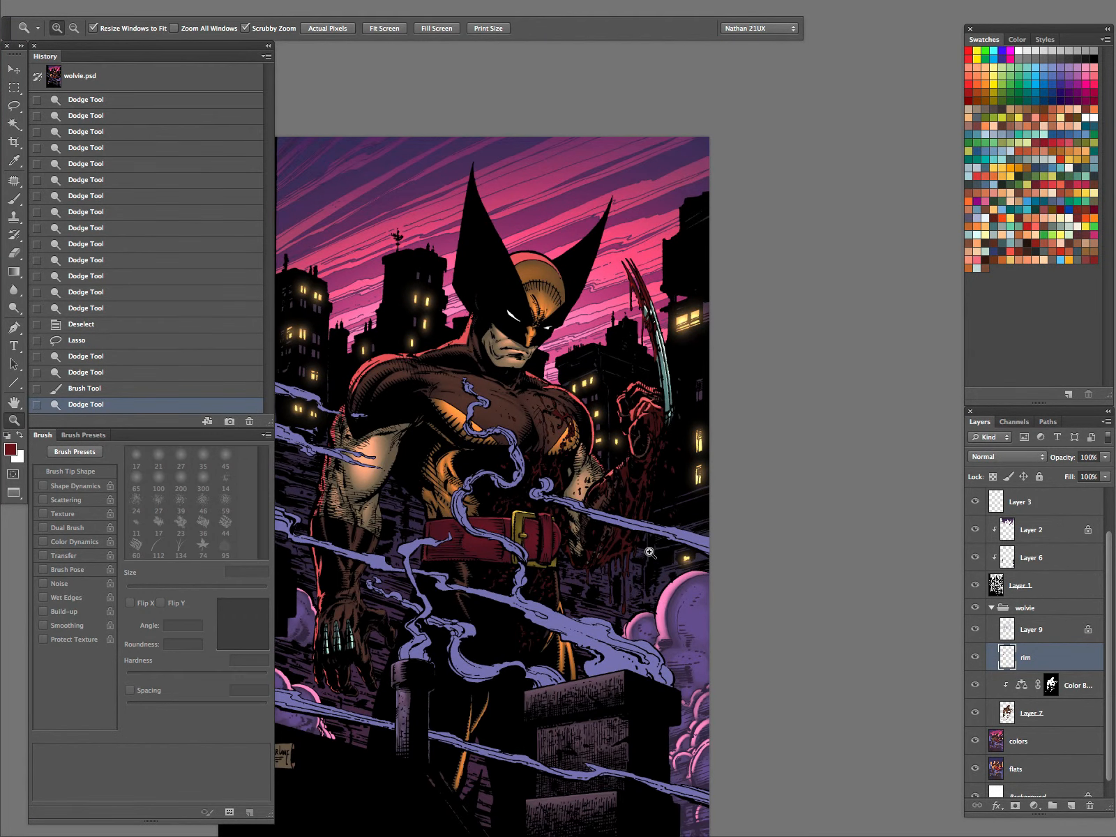
mouse_move(650, 553)
left_mouse_down()
mouse_move(674, 550)
mouse_move(641, 548)
left_mouse_up()
left_click_drag(653, 640, 694, 567)
left_click_drag(677, 433, 718, 424)
left_click_drag(658, 551, 672, 444)
key("l")
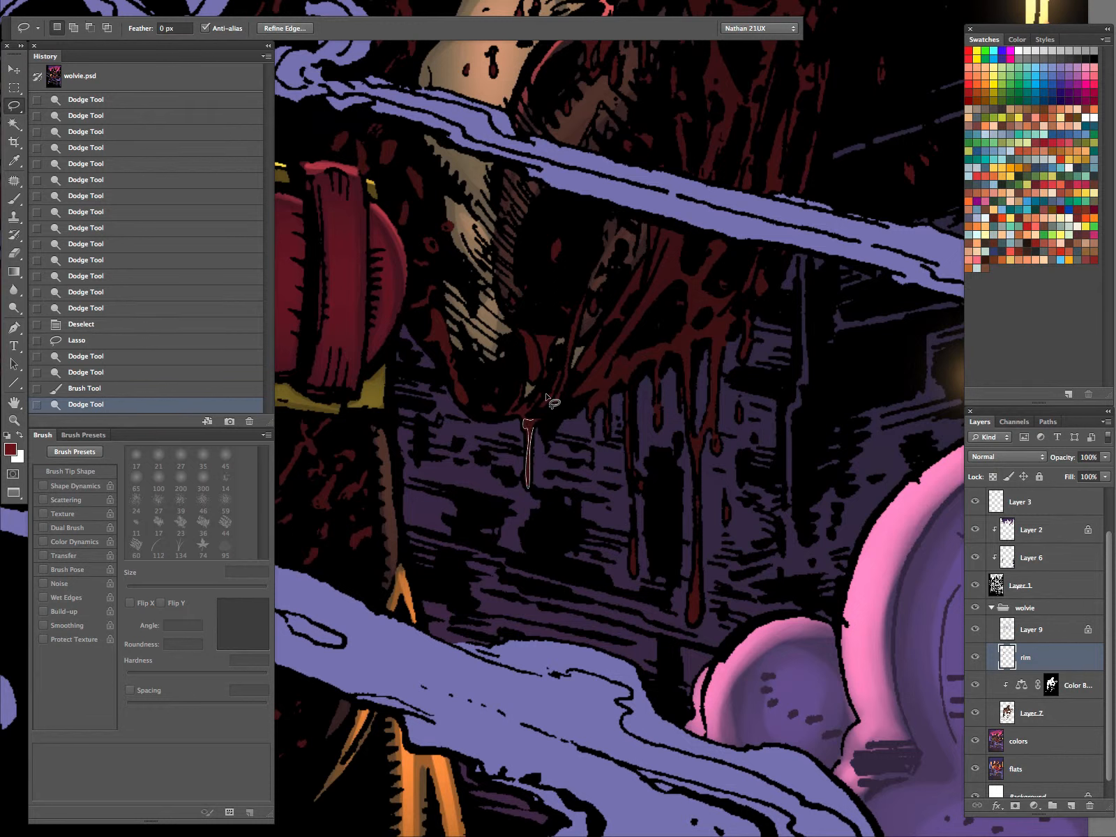
left_click_drag(549, 398, 549, 399)
left_click_drag(632, 567, 634, 553)
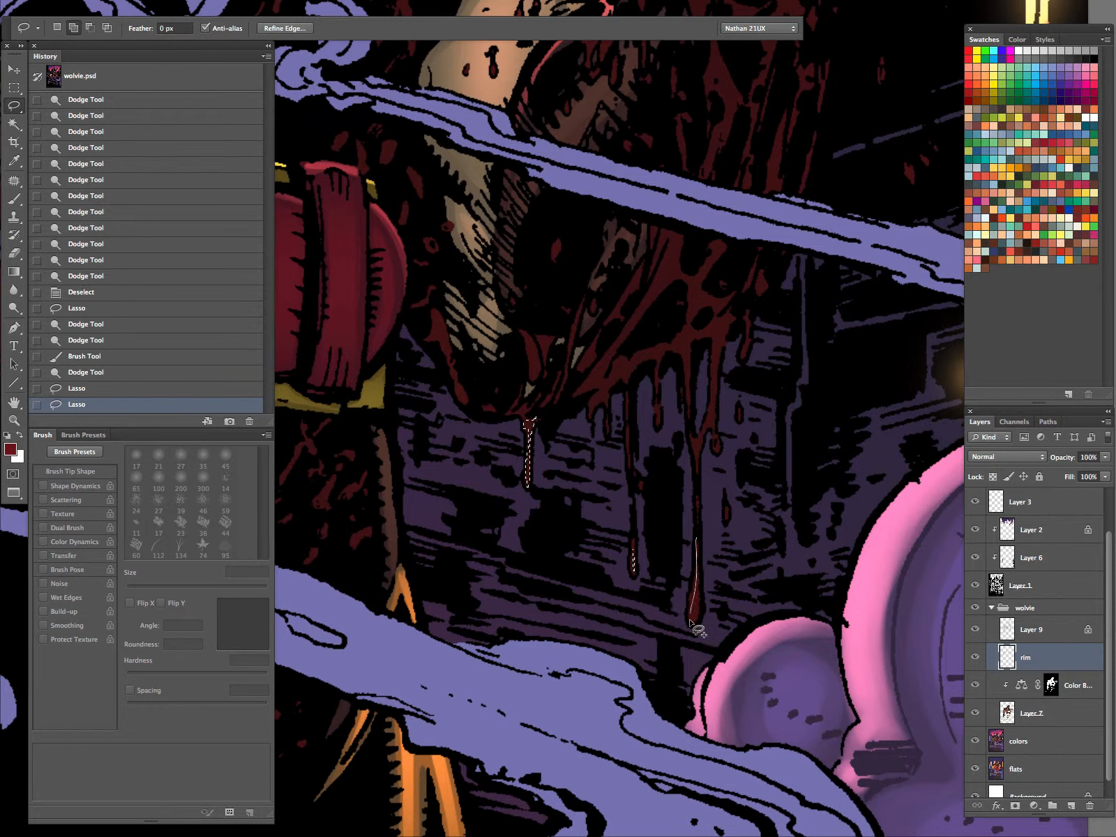
left_click_drag(691, 622, 695, 539)
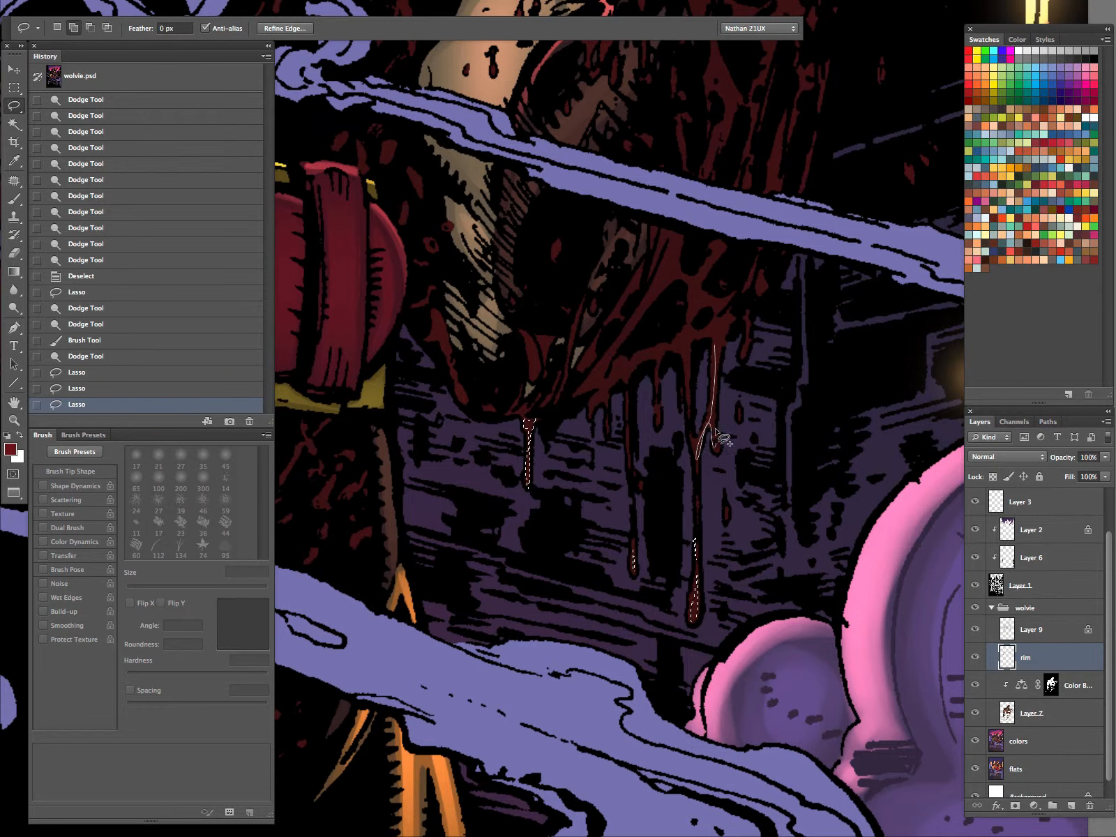
left_click_drag(716, 432, 715, 436)
left_click_drag(747, 321, 746, 314)
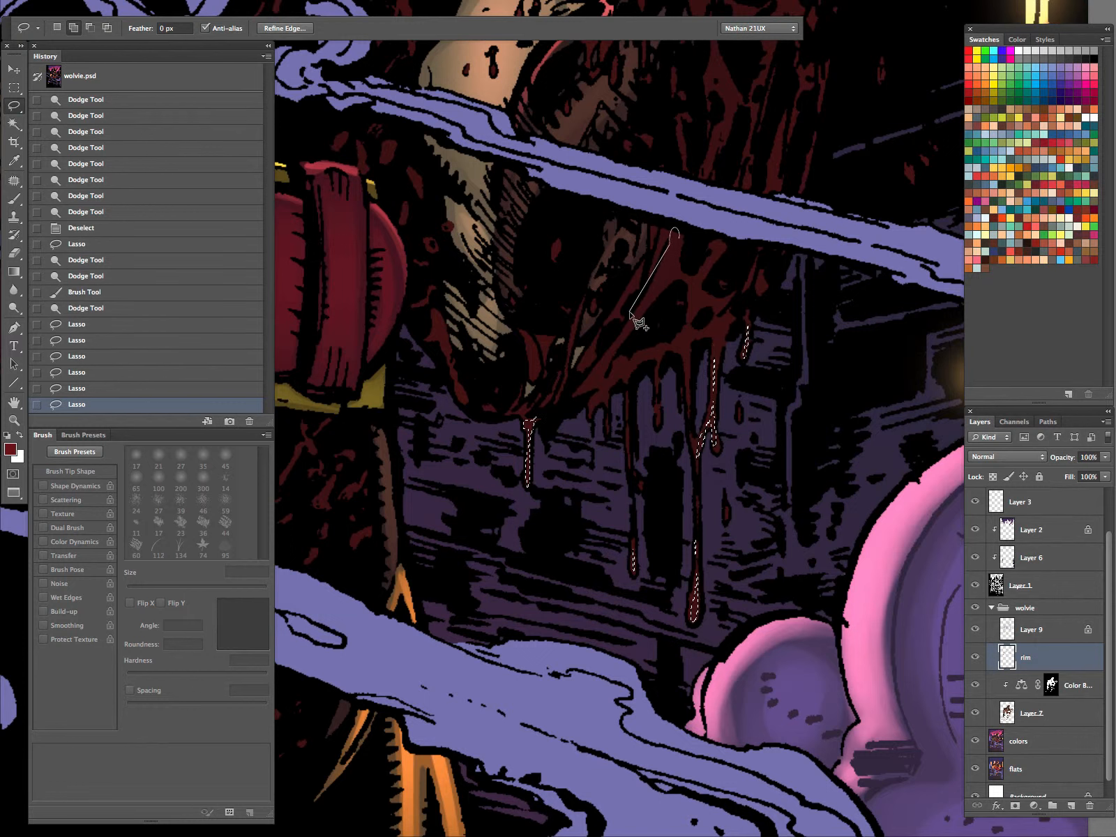
- Add the web of blood and the streaks around the elbow to the selection and hide its outline
mouse_move(688, 235)
left_mouse_down()
mouse_move(684, 331)
mouse_move(726, 303)
mouse_move(703, 274)
mouse_move(712, 277)
mouse_move(682, 333)
mouse_move(655, 351)
left_mouse_up()
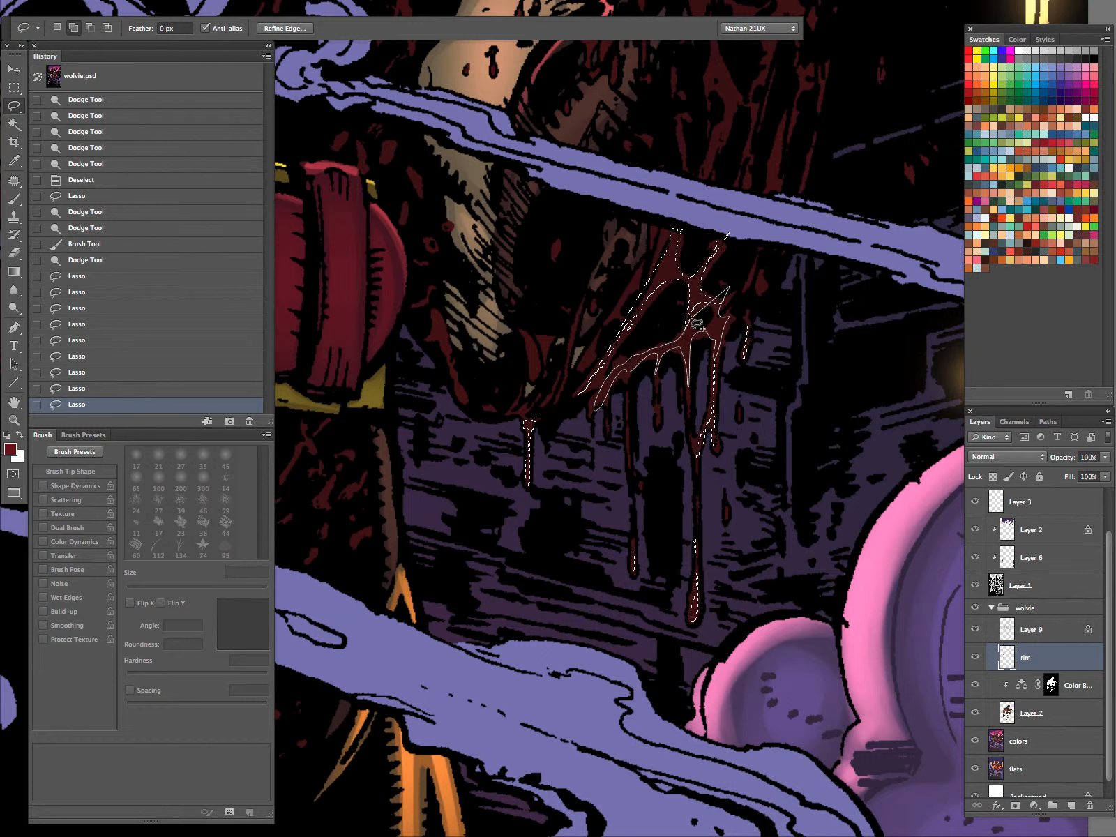
left_click_drag(696, 323, 695, 324)
mouse_move(630, 349)
left_mouse_down()
mouse_move(639, 269)
mouse_move(596, 339)
mouse_move(621, 313)
mouse_move(615, 274)
left_mouse_up()
mouse_move(579, 305)
left_mouse_down()
mouse_move(565, 370)
mouse_move(533, 339)
mouse_move(538, 375)
left_mouse_up()
mouse_move(546, 336)
left_mouse_down()
mouse_move(544, 358)
mouse_move(545, 338)
left_mouse_up()
left_click_drag(558, 239, 557, 252)
left_click_drag(440, 311, 438, 334)
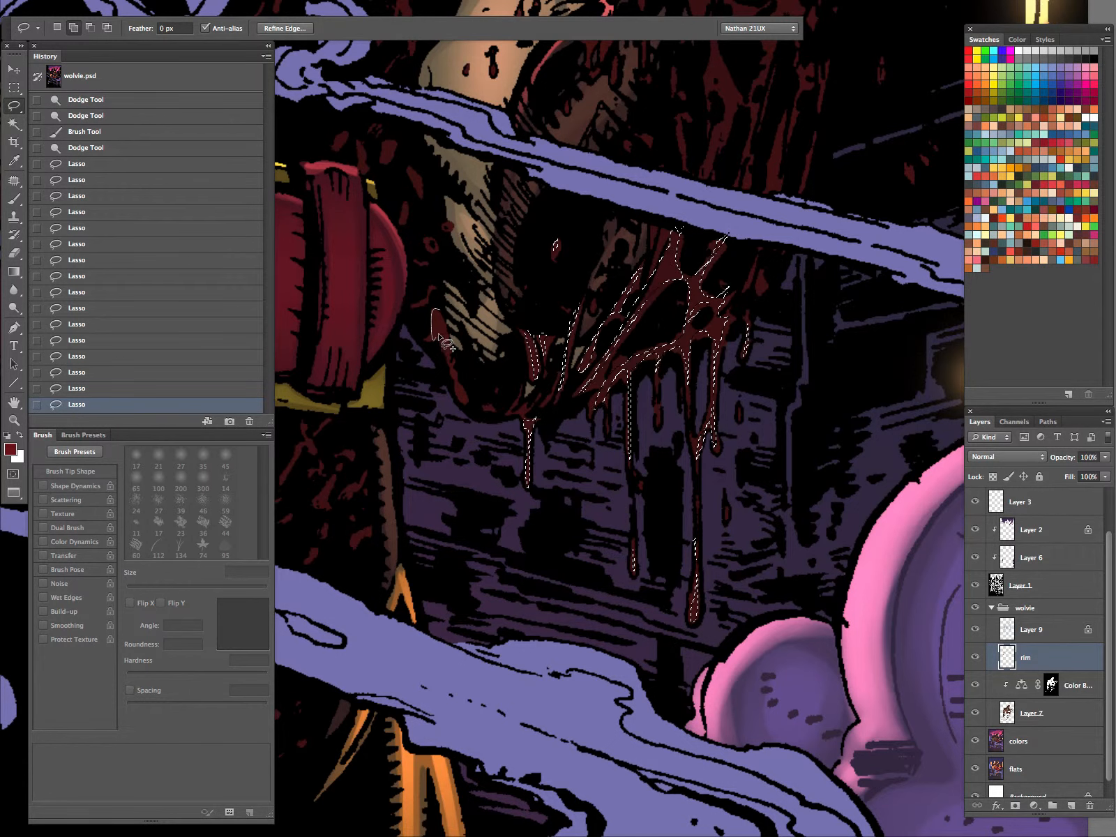
left_click_drag(453, 283, 443, 308)
mouse_move(514, 415)
left_mouse_down()
mouse_move(544, 393)
mouse_move(533, 406)
left_mouse_up()
key("super+h")
- Brush dark red softly over the selected blood around the elbow, first at 400 px and then at 250 px
key("b")
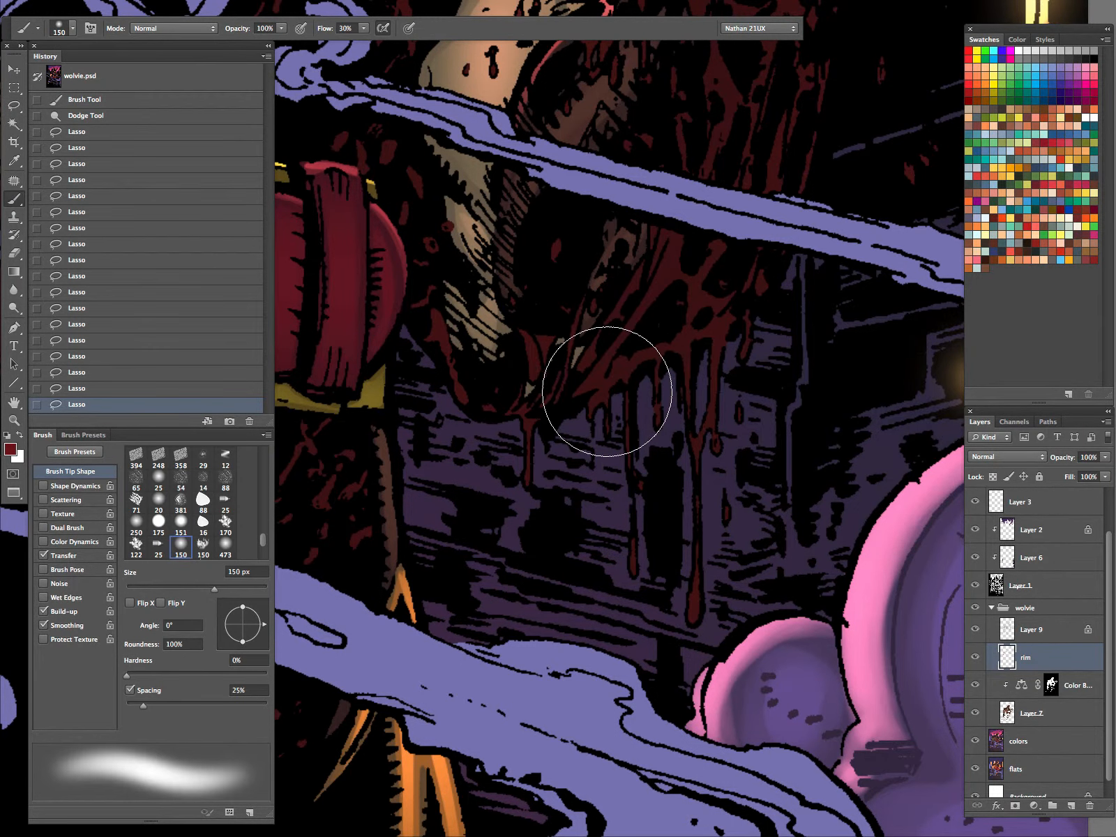
key("bracketright")
key("bracketright")
key("bracketright")
key("bracketright")
left_click_drag(720, 177, 788, 301)
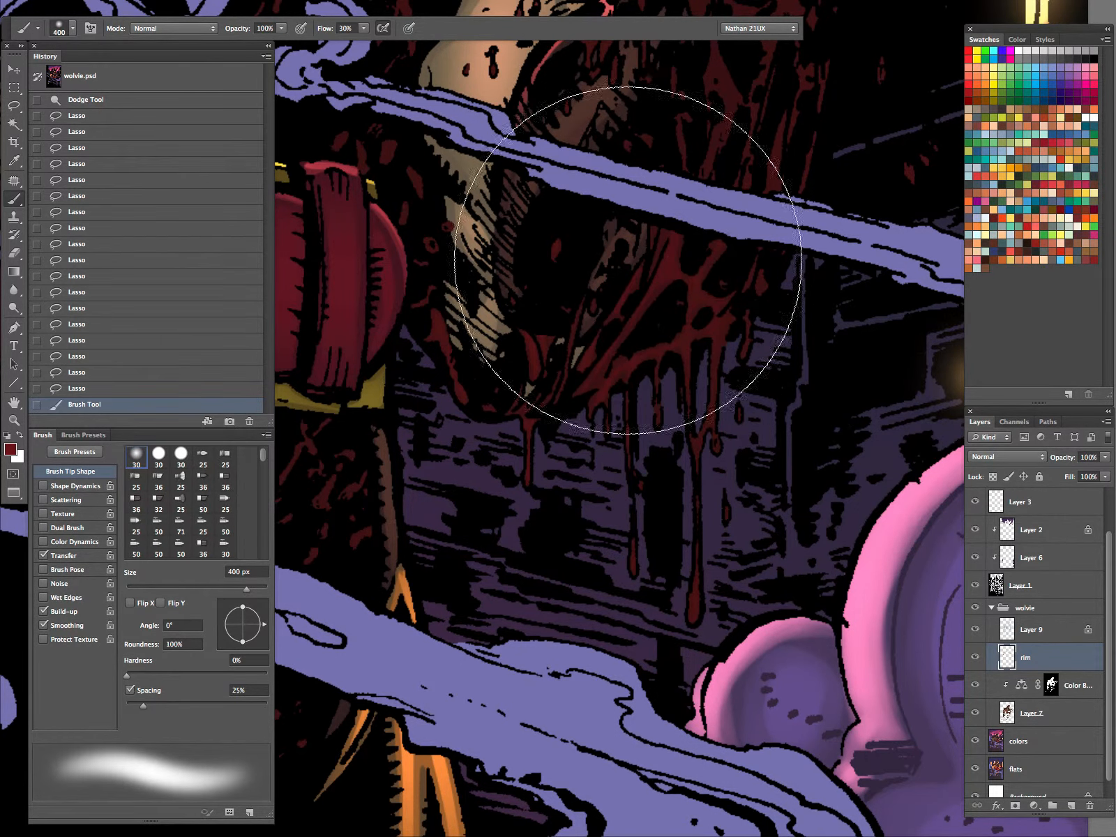
left_click_drag(626, 261, 584, 362)
key("bracketleft")
key("bracketleft")
left_click_drag(656, 230, 750, 80)
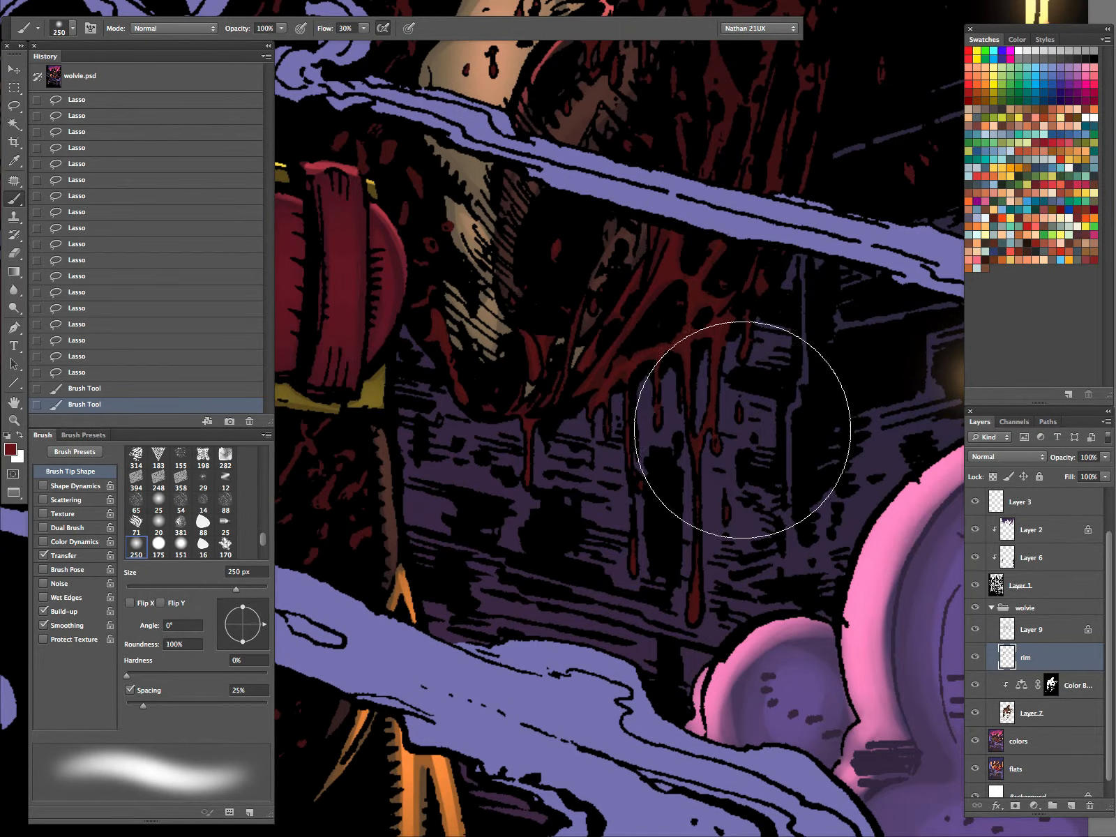
- Replace the selection with lassoed thin highlight shapes along the edges of the blood web and streaks at the elbow
key("l")
key("super+d")
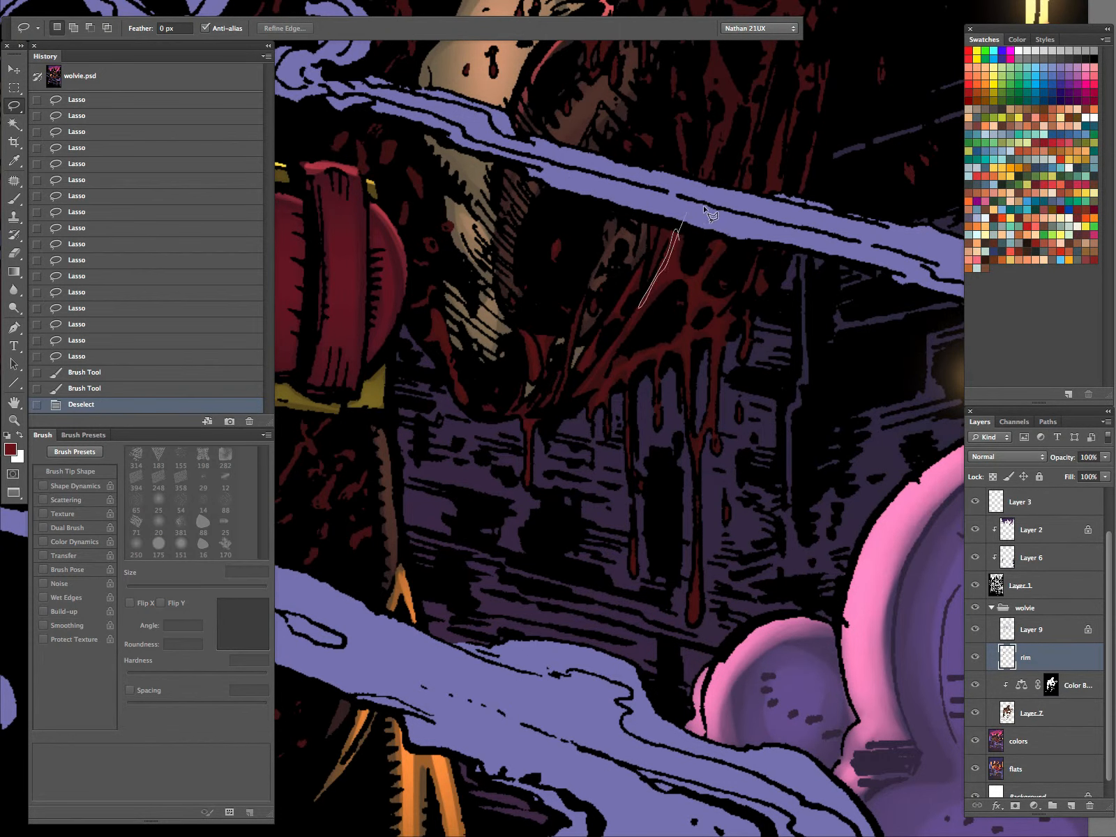
left_click_drag(707, 209, 677, 230)
left_click_drag(696, 287, 697, 291)
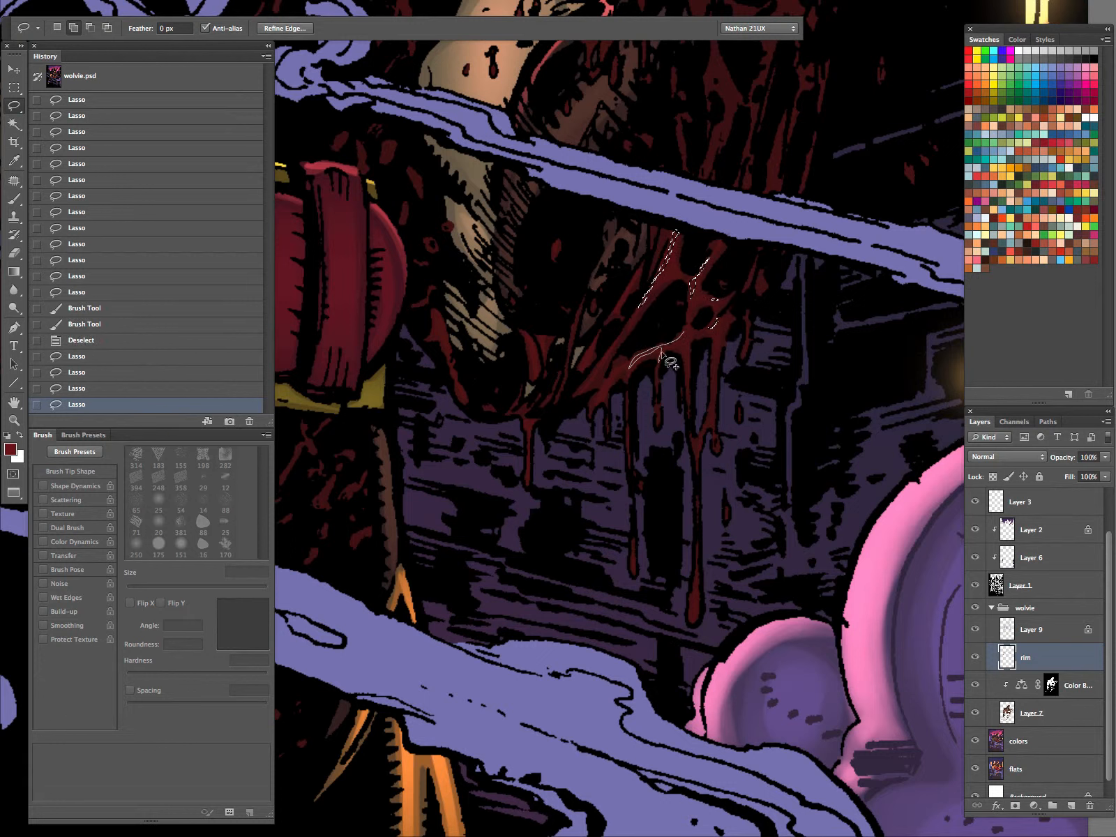
left_click_drag(662, 357, 609, 384)
left_click_drag(531, 341, 541, 333)
left_click_drag(518, 333, 516, 336)
left_click_drag(436, 325, 438, 315)
key("super+z")
- Add small highlight shapes on the hanging drips below the elbow to the selection and hide its outline
left_click_drag(531, 487, 534, 468)
left_click_drag(641, 578, 633, 562)
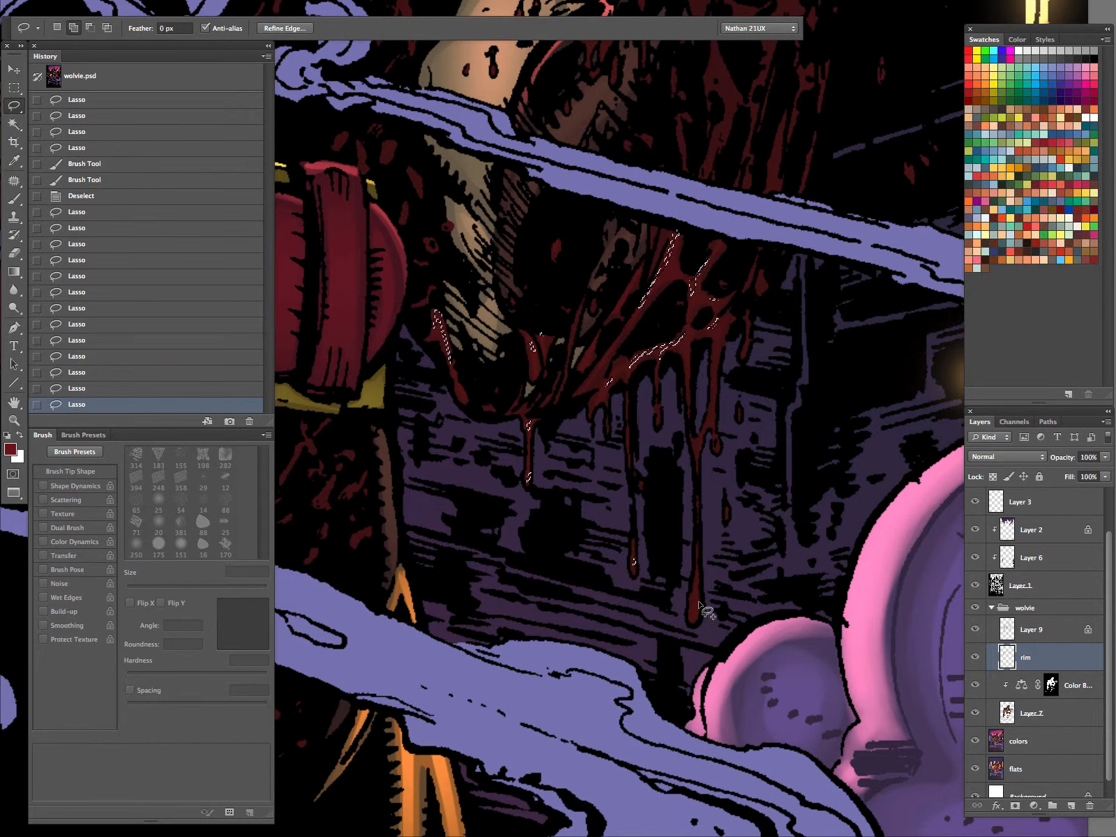
left_click_drag(700, 606, 704, 612)
left_click_drag(726, 518, 728, 508)
left_click_drag(705, 441, 717, 427)
key("super+h")
- Brush dark red softly over the selected highlight shapes in the elbow's blood with the 250 px brush
key("b")
left_click_drag(671, 304, 650, 385)
left_click_drag(469, 270, 458, 444)
- Lighten the selected highlights in the elbow's blood and drips with the Dodge tool, enlarging its brush to 175 px
key("o")
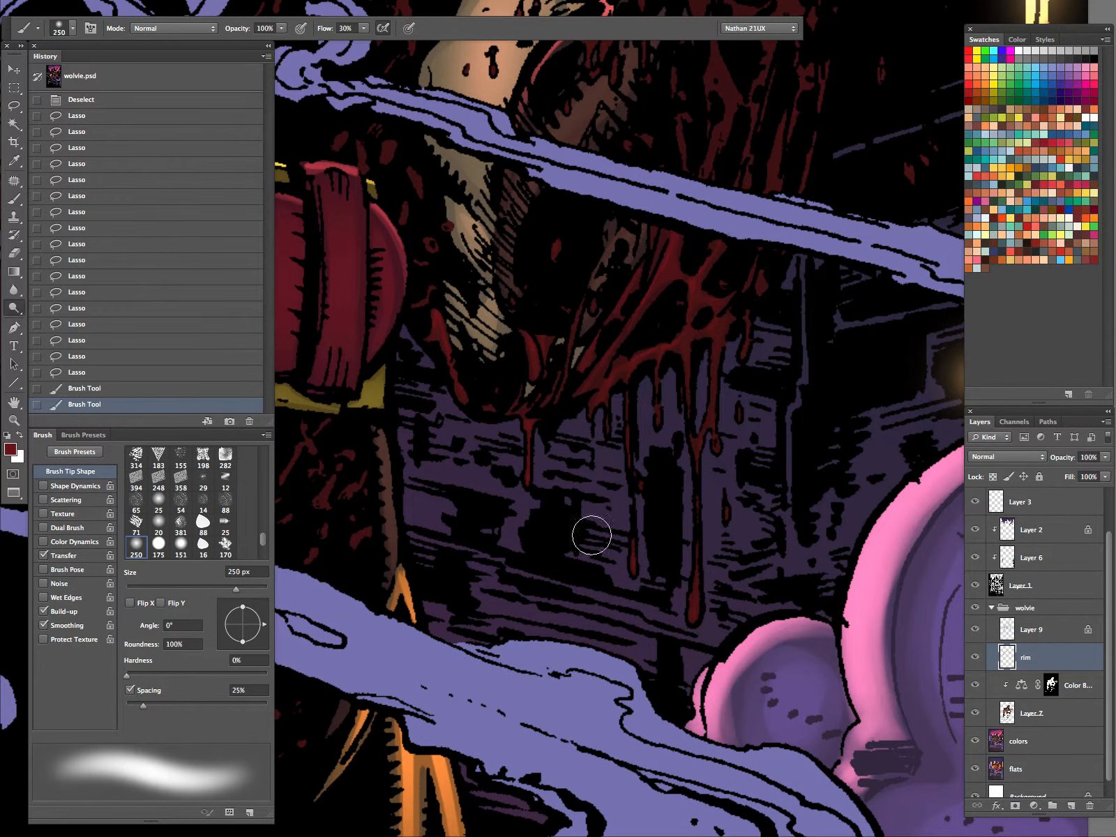
key("bracketright")
key("bracketright")
key("bracketright")
key("bracketright")
key("bracketright")
key("bracketright")
key("bracketright")
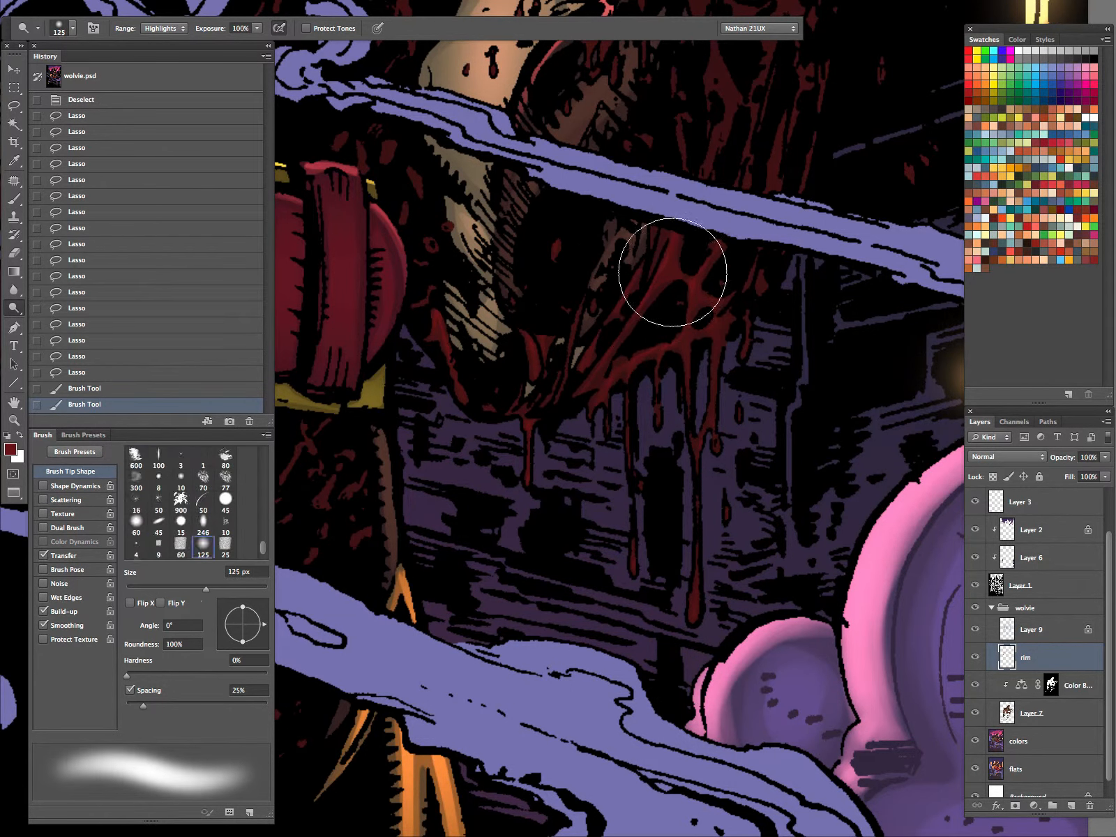
key("bracketright")
key("bracketright")
left_click_drag(664, 250, 658, 352)
left_click_drag(494, 321, 475, 311)
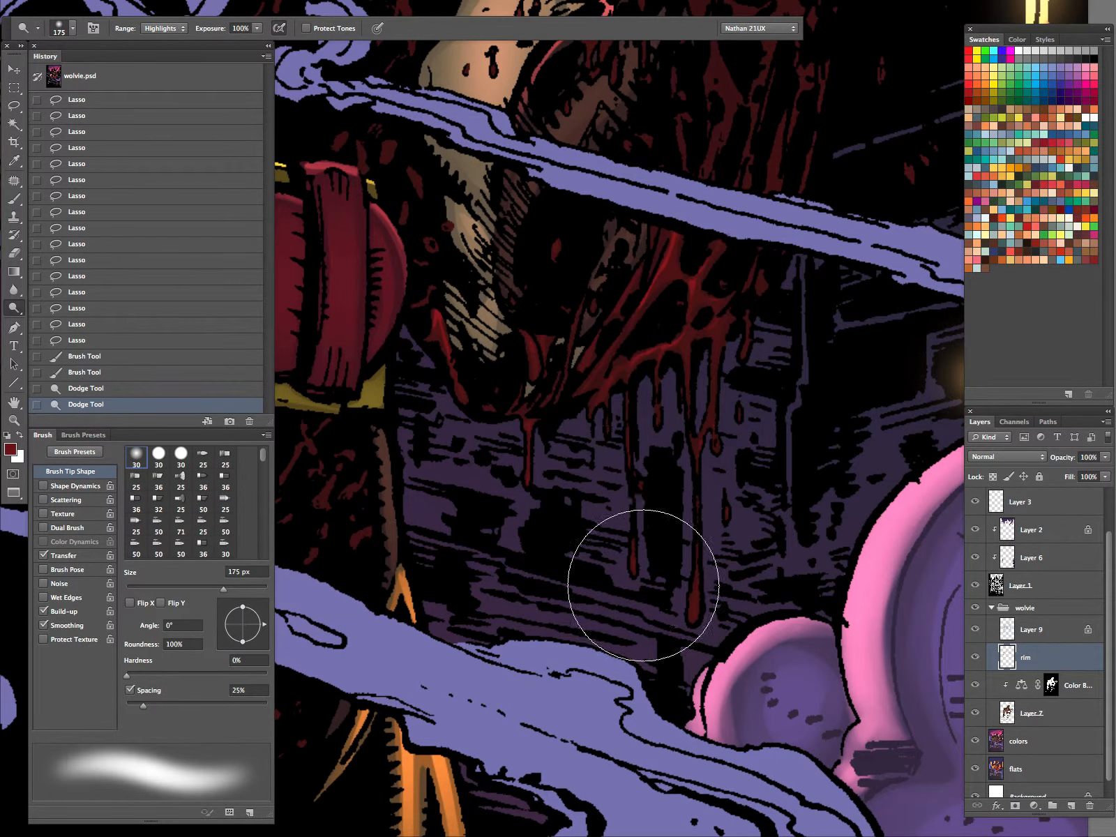
left_click_drag(643, 586, 620, 536)
left_click_drag(540, 457, 531, 530)
left_click_drag(693, 607, 710, 668)
left_click_drag(740, 558, 776, 482)
left_click_drag(765, 423, 788, 384)
- Clear the selection and lasso the blood patches and streaks on the forearm above the smoke trail
left_click_drag(846, 248, 748, 541)
key("l")
key("super+d")
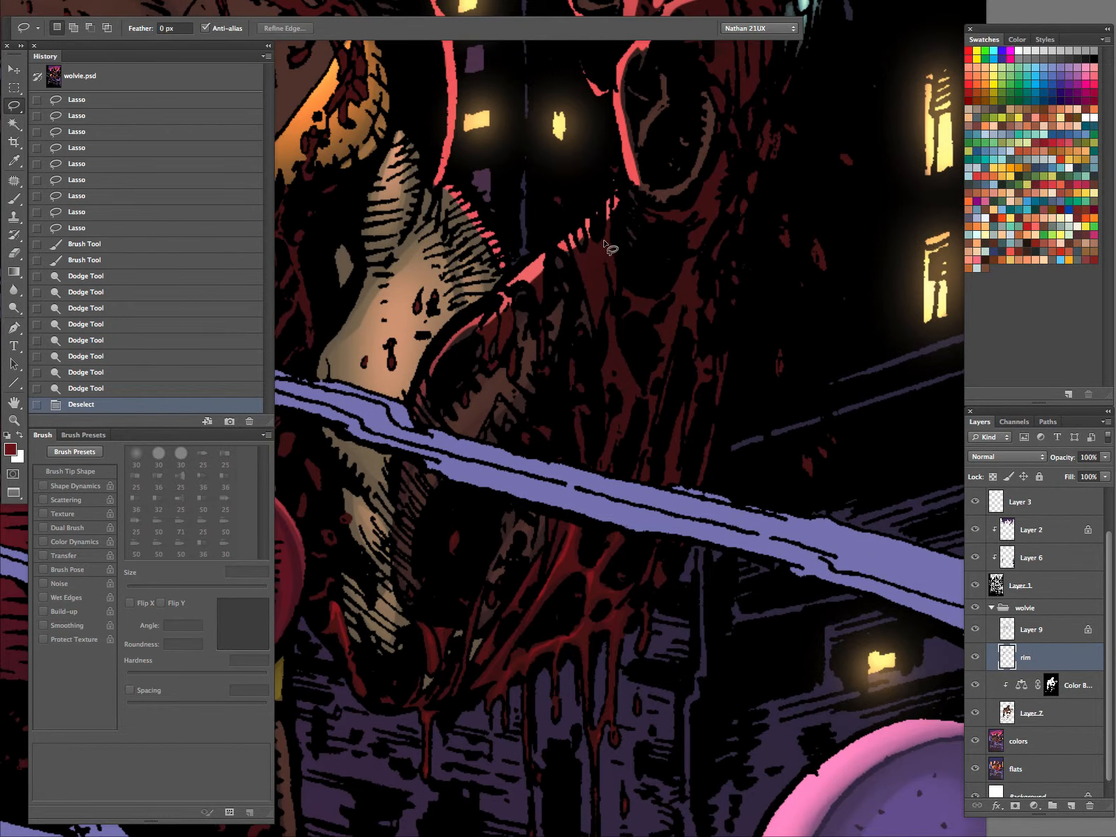
left_click_drag(610, 305, 614, 286)
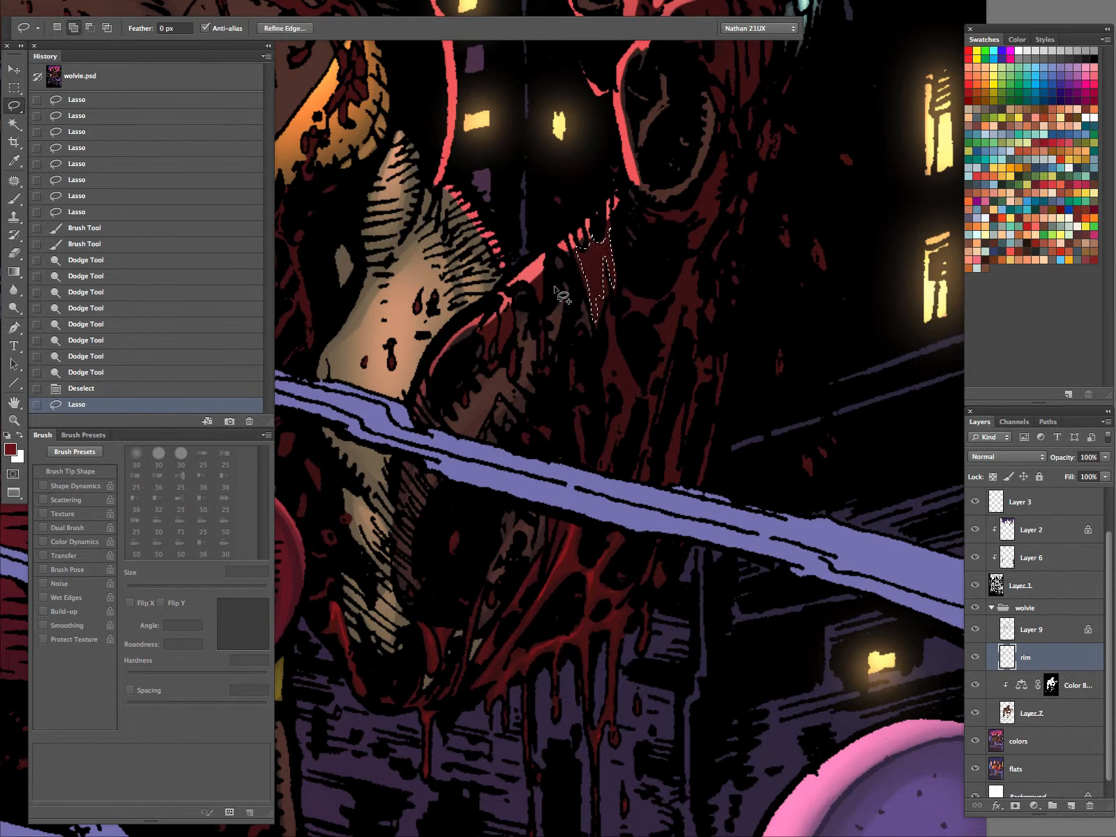
left_click_drag(538, 283, 540, 292)
mouse_move(509, 309)
left_mouse_down()
mouse_move(481, 337)
mouse_move(512, 312)
left_mouse_up()
mouse_move(515, 357)
left_mouse_down()
mouse_move(514, 370)
mouse_move(485, 369)
left_mouse_up()
mouse_move(610, 312)
left_mouse_down()
mouse_move(605, 387)
mouse_move(611, 307)
left_mouse_up()
left_click_drag(578, 405, 578, 419)
left_click_drag(569, 361, 577, 363)
left_click_drag(544, 421, 552, 432)
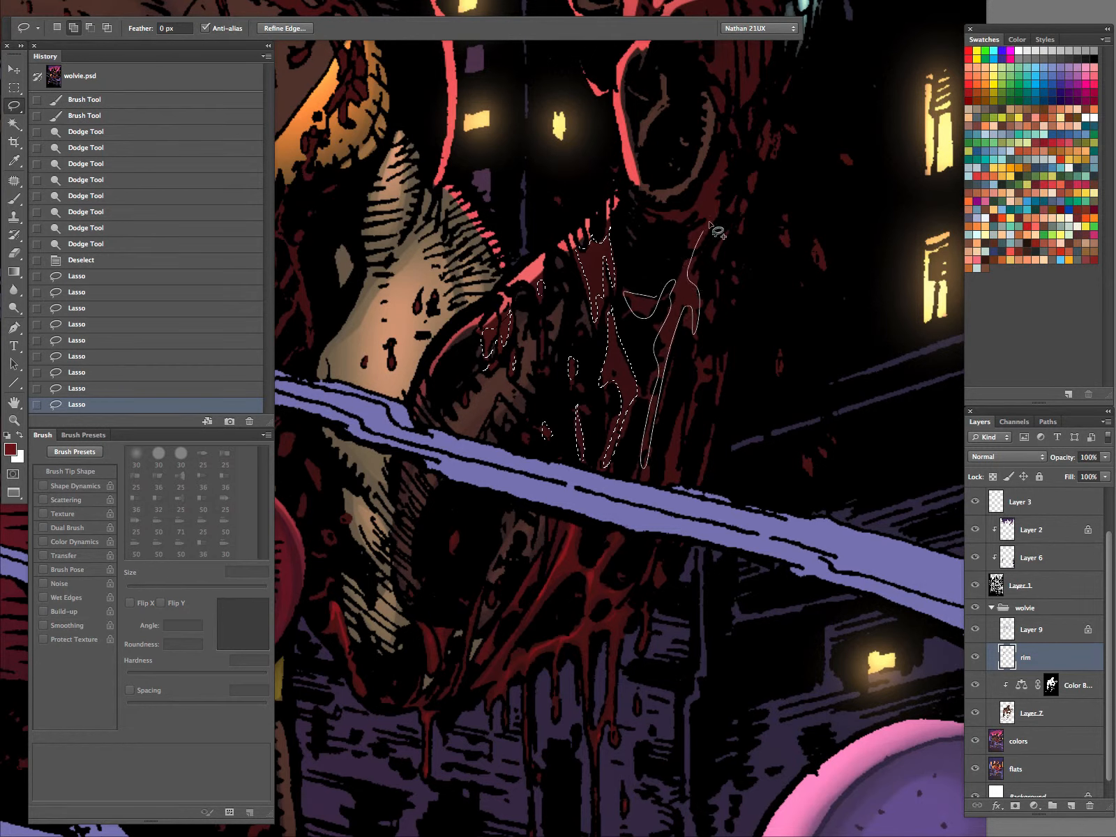
- Add the remaining forearm streaks, the bloody back of the hand and the wrist spots to the selection, and hide its outline
left_click_drag(723, 323, 700, 357)
mouse_move(682, 406)
left_mouse_down()
mouse_move(675, 474)
mouse_move(683, 411)
left_mouse_up()
mouse_move(717, 357)
left_mouse_down()
mouse_move(707, 463)
mouse_move(722, 359)
left_mouse_up()
left_click_drag(795, 305, 663, 558)
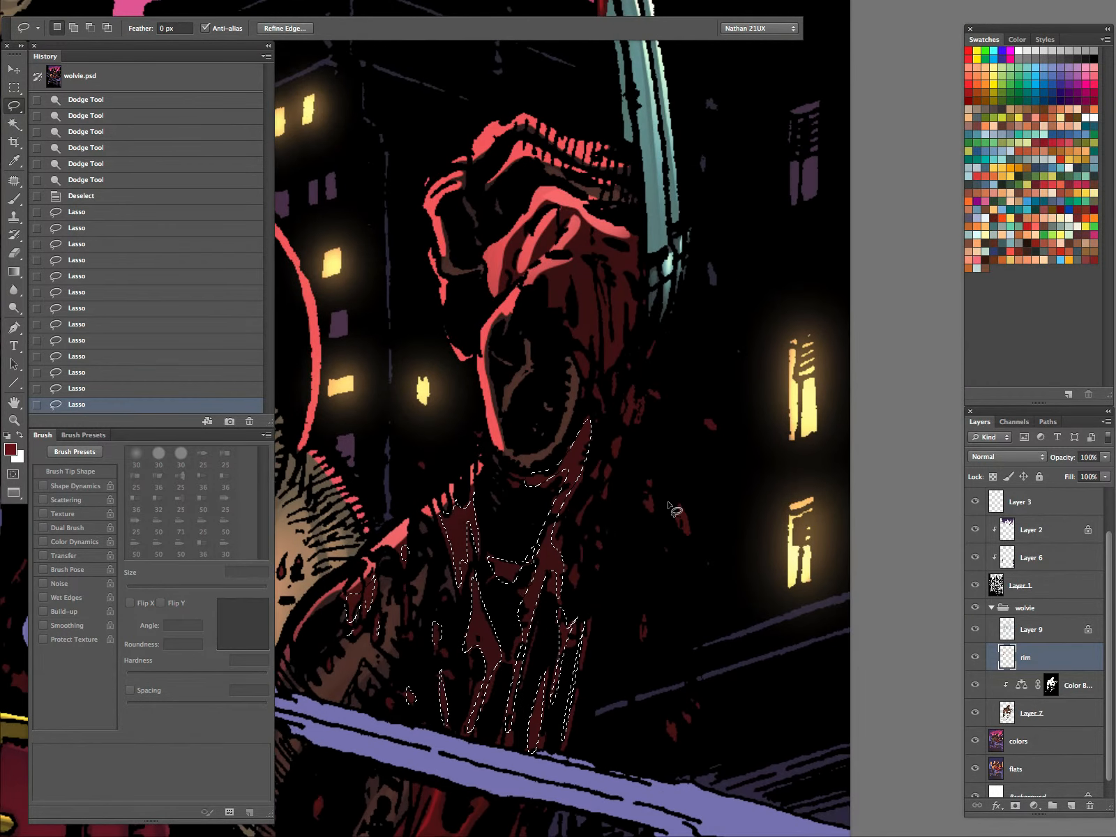
mouse_move(593, 611)
left_mouse_down()
mouse_move(588, 650)
mouse_move(594, 610)
left_mouse_up()
left_click_drag(624, 244, 625, 249)
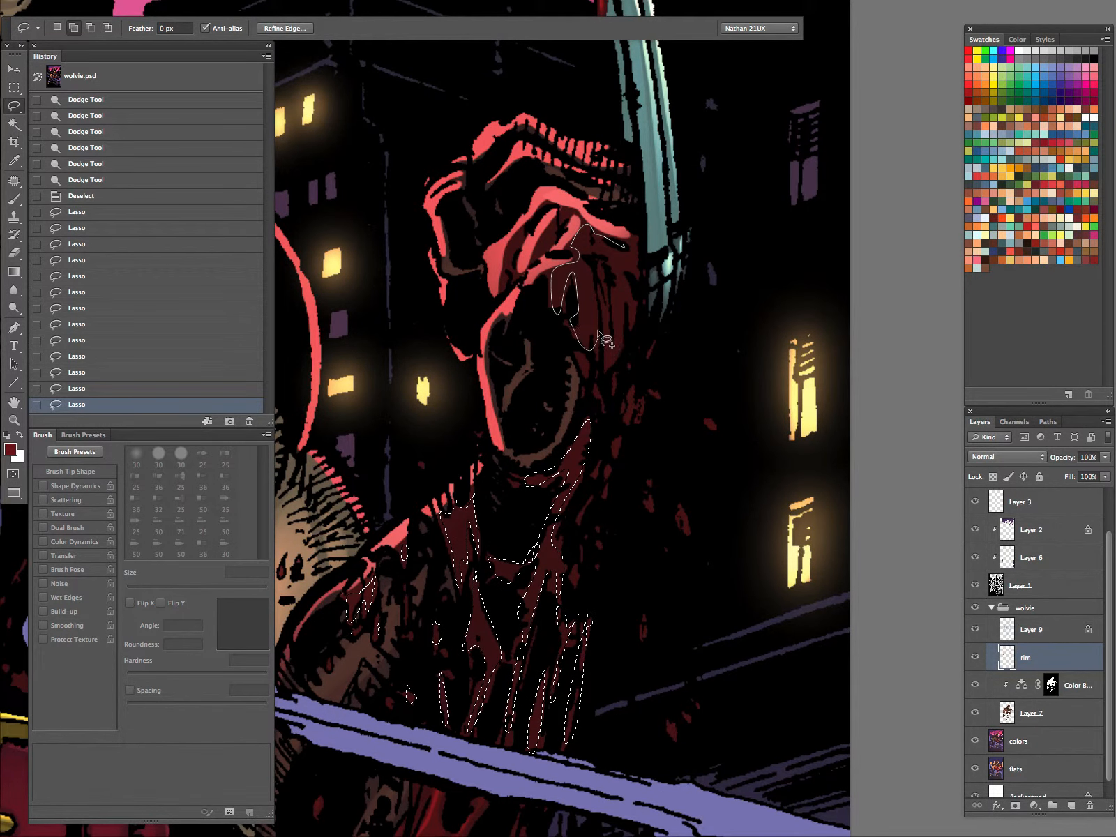
left_click_drag(632, 313, 628, 243)
left_click_drag(579, 353, 635, 385)
left_click_drag(617, 436, 614, 466)
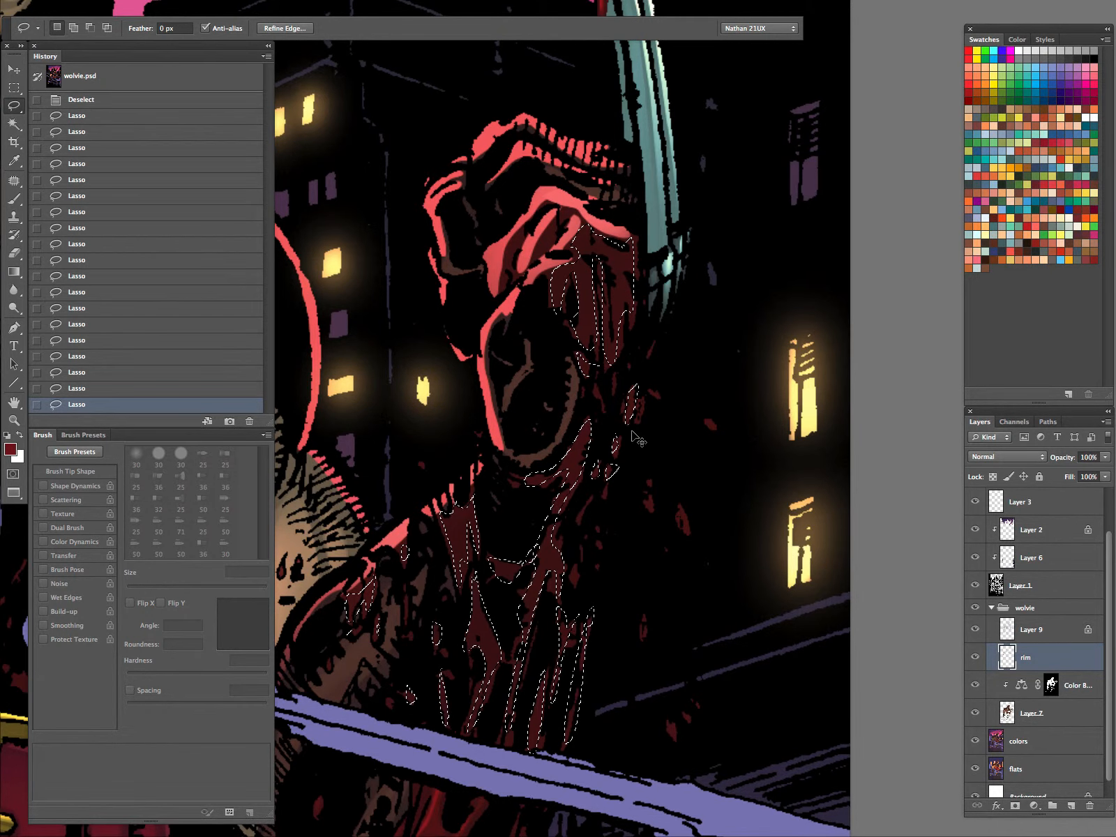
key("super+h")
- Brush dark red softly over the selected blood on the raised hand with a 175 px brush
key("b")
key("bracketleft")
key("bracketleft")
left_click_drag(604, 232, 614, 240)
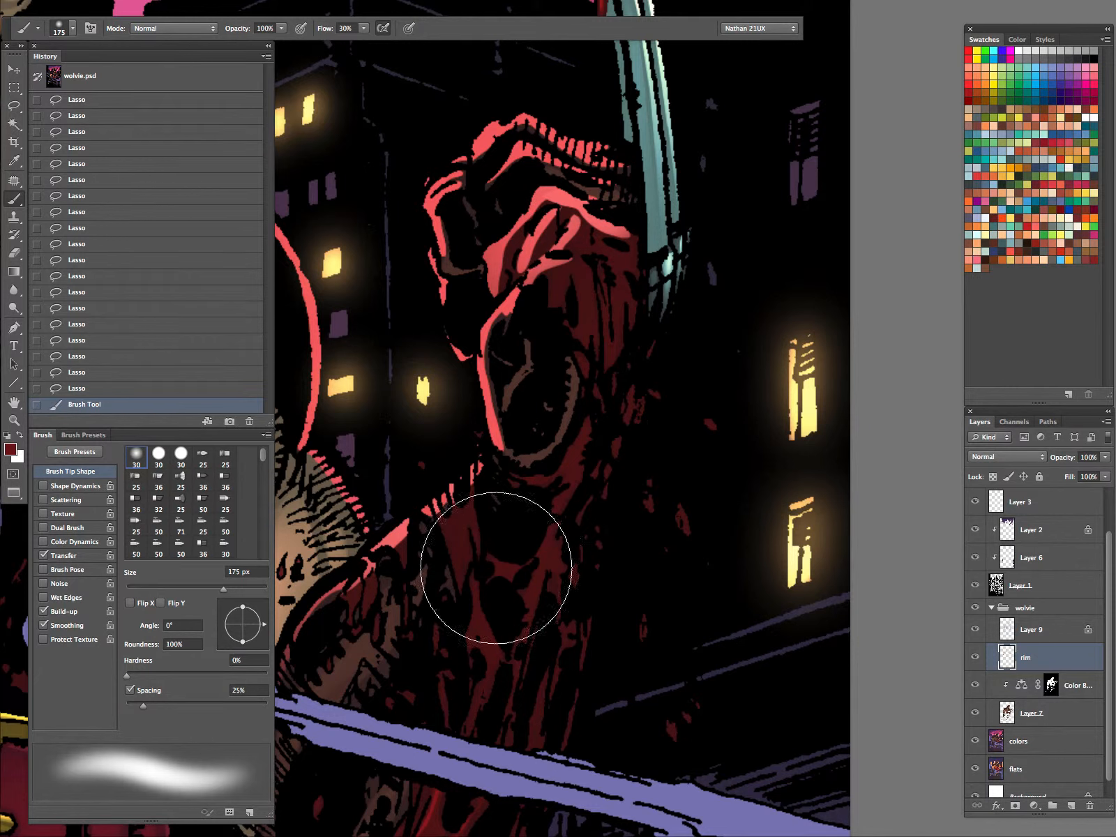
- Build up dark red on the selected hand and forearm blood with smaller soft brushes of 80 px and 100 px
key("bracketleft")
key("bracketleft")
key("bracketleft")
key("bracketleft")
key("bracketleft")
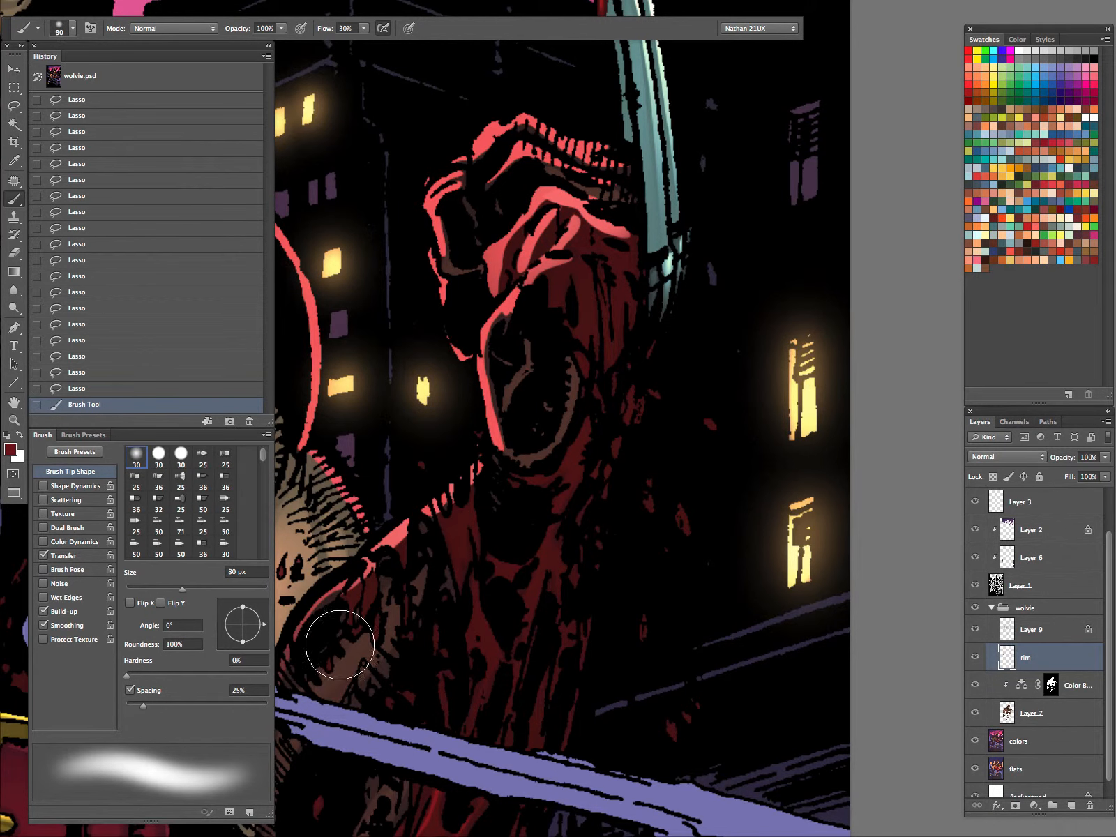
left_click_drag(341, 645, 307, 698)
left_click_drag(604, 253, 588, 314)
left_click_drag(666, 559, 685, 453)
key("bracketright")
key("bracketright")
left_click_drag(552, 543, 491, 734)
left_click_drag(542, 568, 477, 709)
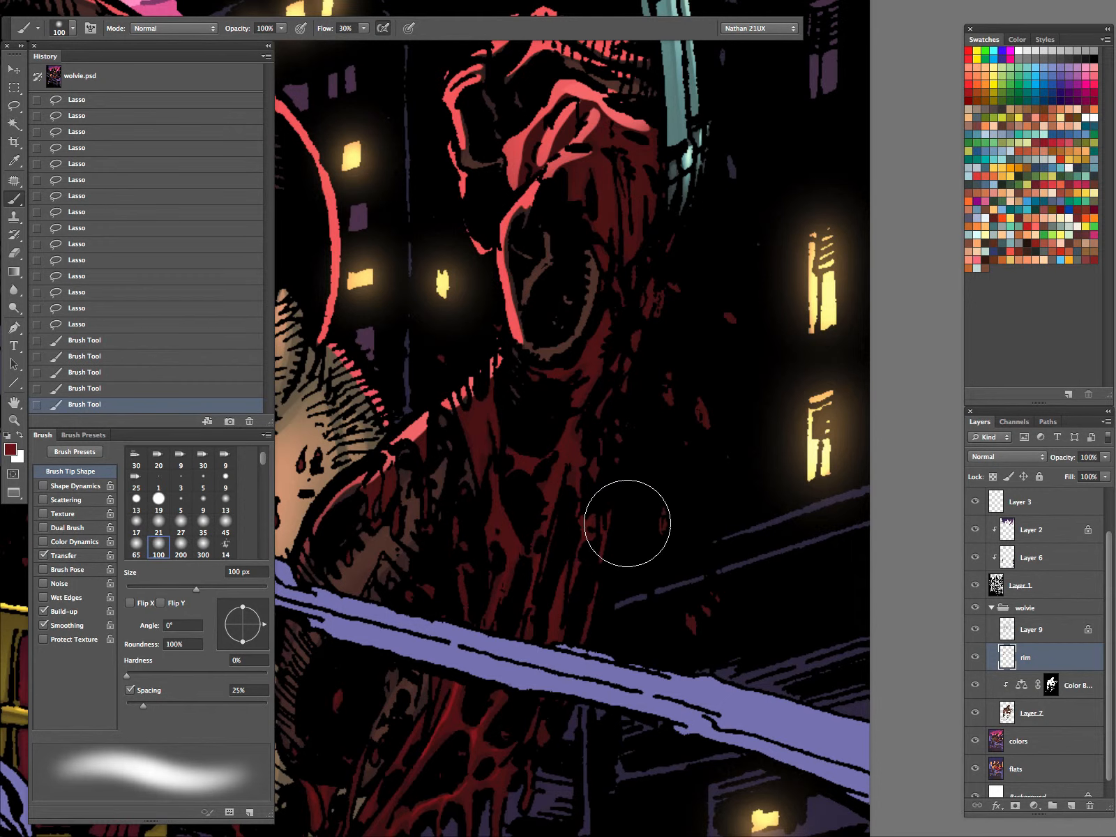
- Clear the selection and lasso highlight shapes in the blood along the forearm's rim-lit side
key("l")
key("ctrl+d")
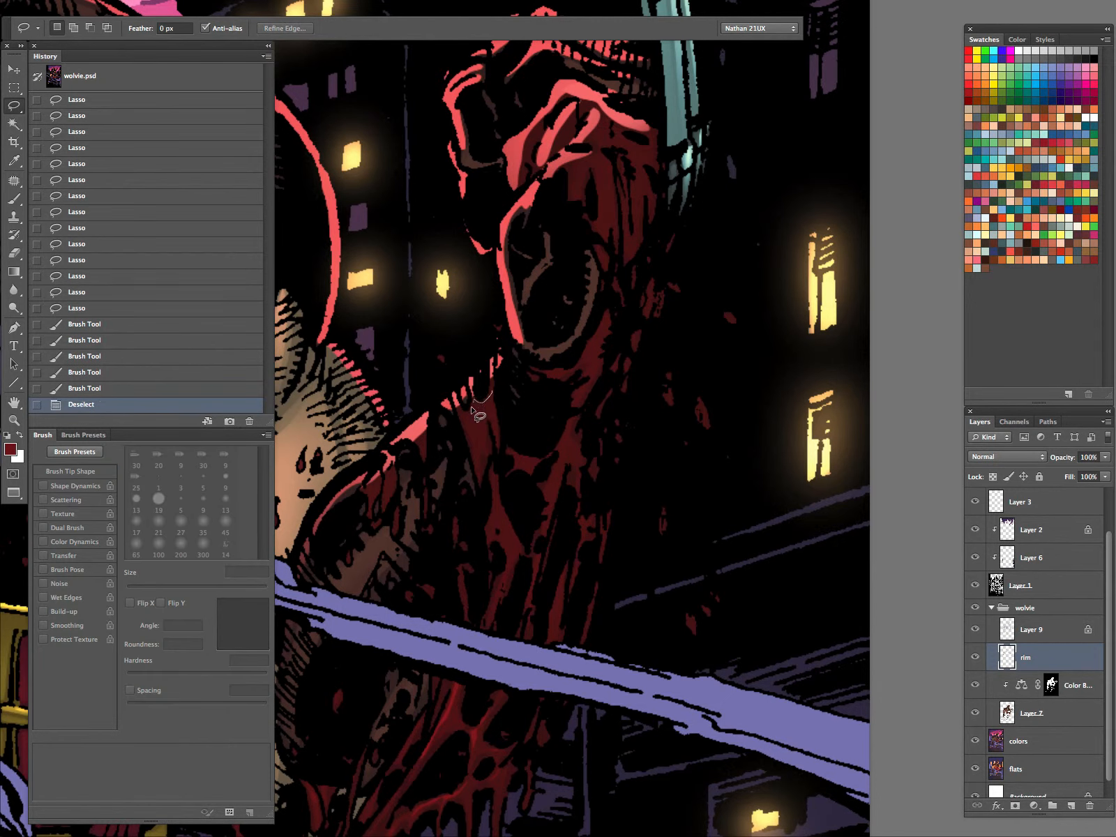
left_click_drag(493, 401, 494, 421)
mouse_move(427, 438)
left_mouse_down()
mouse_move(379, 490)
mouse_move(395, 523)
left_mouse_up()
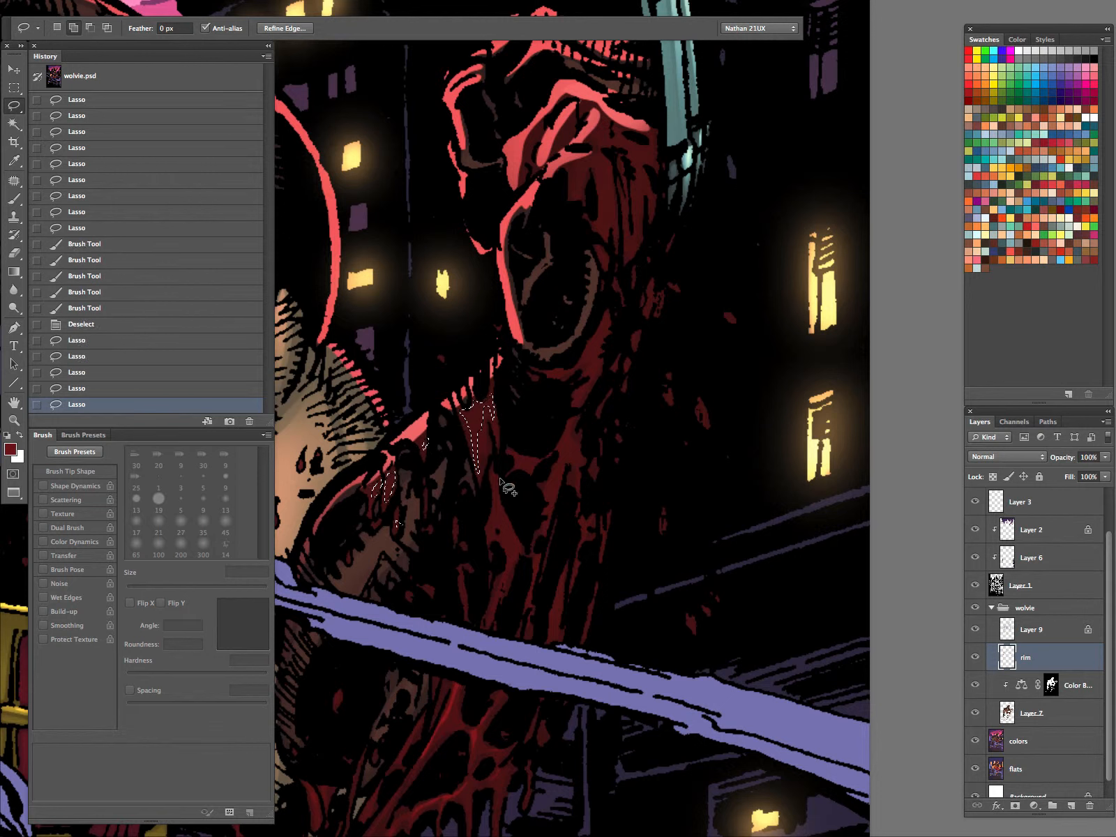
left_click_drag(514, 562, 497, 478)
left_click_drag(478, 563, 463, 590)
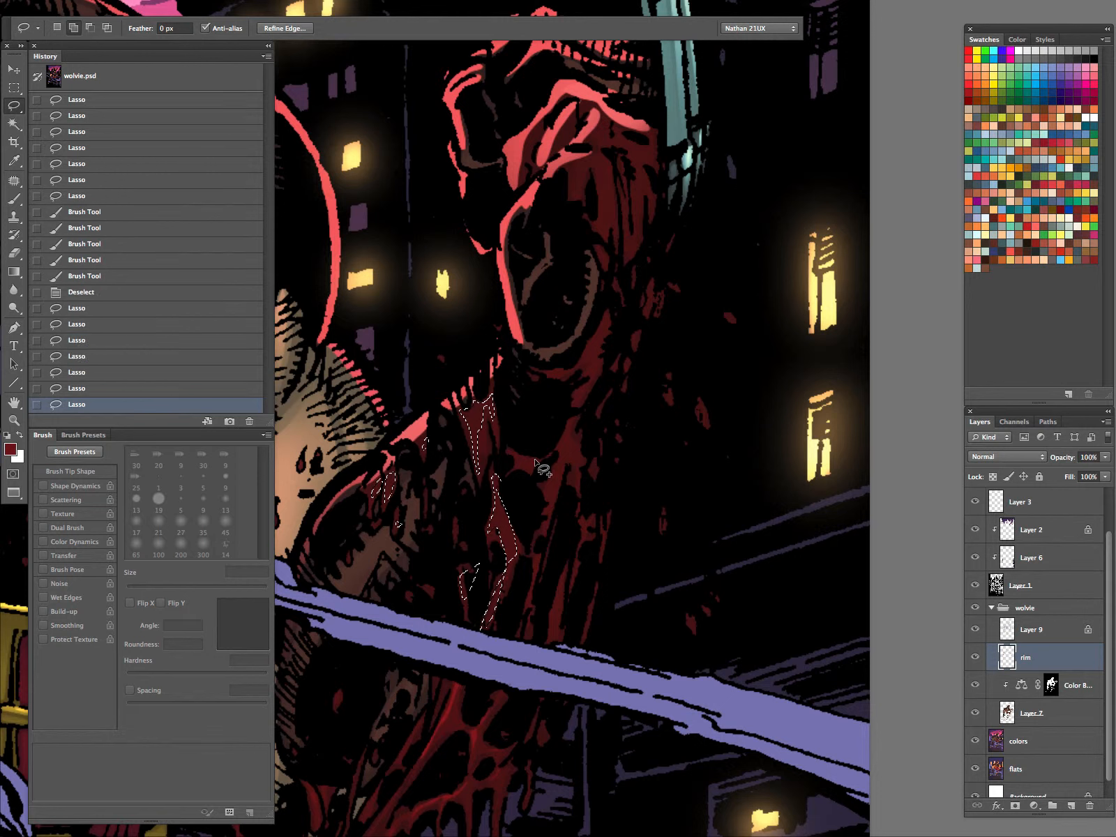
- Add highlight shapes in the blood below the wrist and along the other forearm streaks to the selection, and hide its outline
mouse_move(564, 417)
left_mouse_down()
mouse_move(552, 470)
mouse_move(574, 453)
left_mouse_up()
mouse_move(590, 391)
left_mouse_down()
mouse_move(572, 375)
mouse_move(587, 383)
left_mouse_up()
left_click_drag(634, 342, 638, 338)
left_click_drag(581, 528, 585, 523)
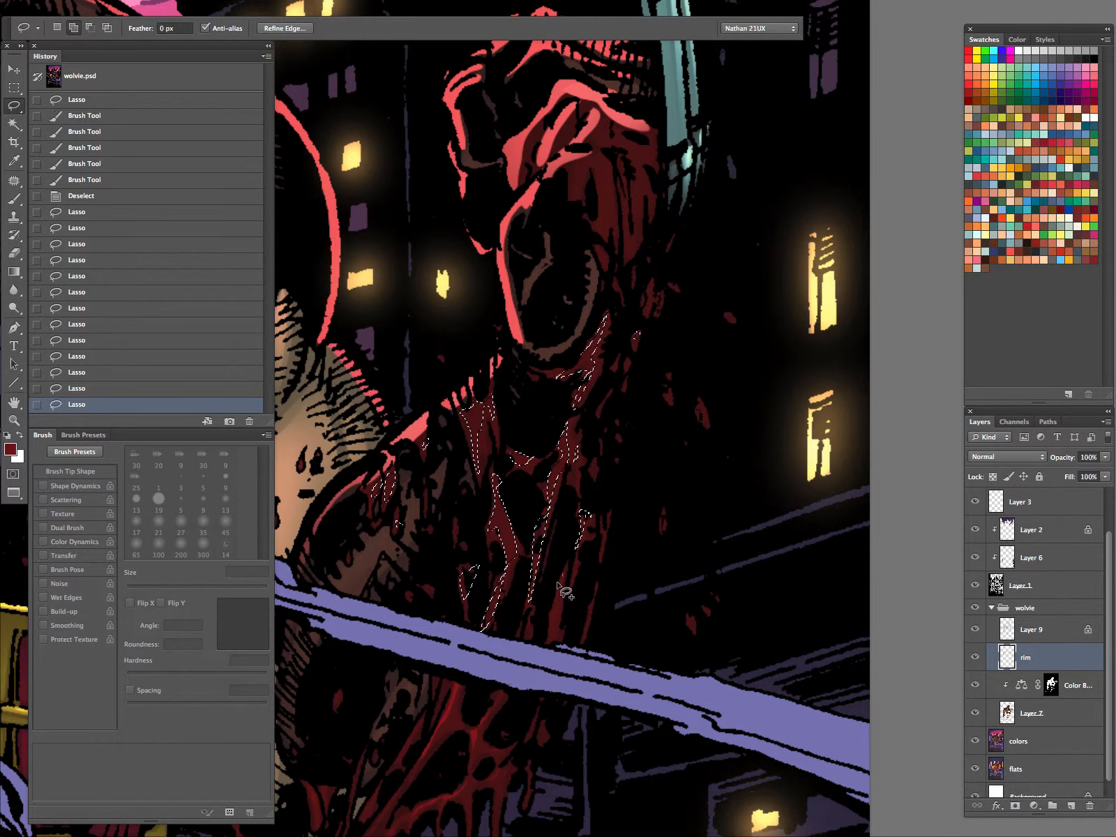
left_click_drag(558, 584, 559, 565)
key("super+h")
- Brush dark red softly over the selected forearm blood highlights, reducing the brush from 125 px to 100 px
key("b")
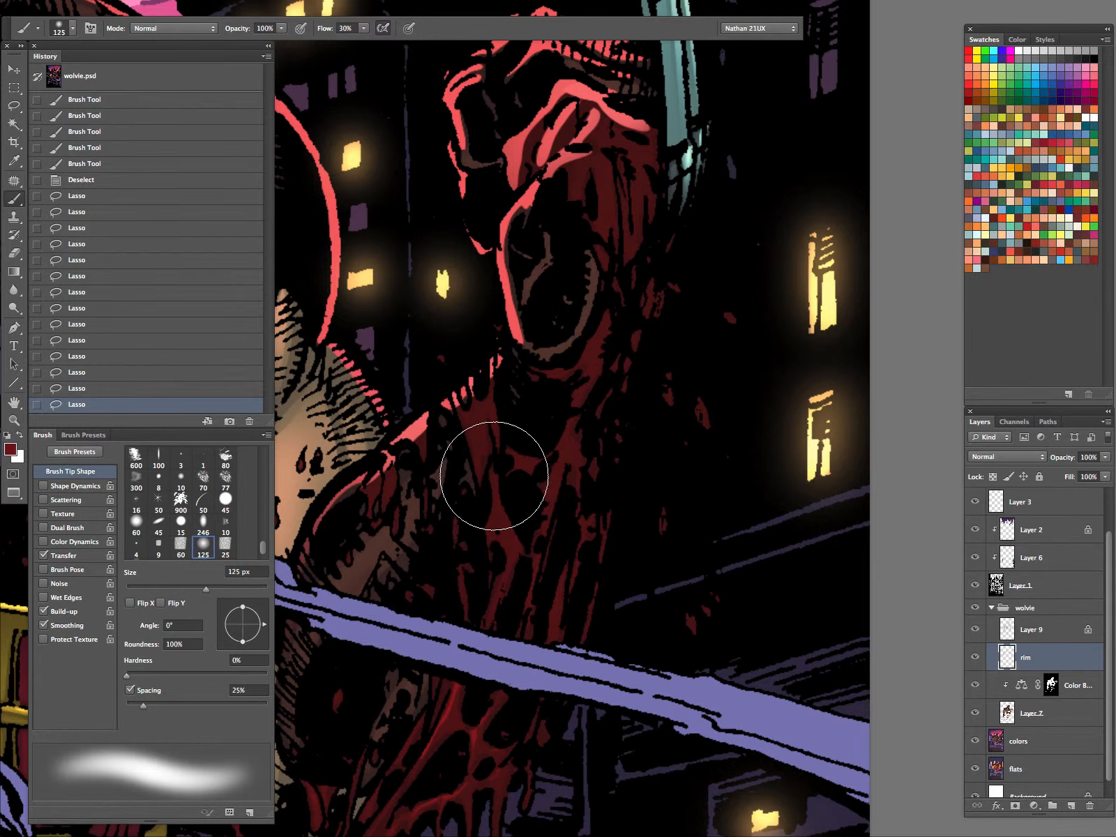
left_click_drag(494, 476, 481, 508)
key("[")
mouse_move(494, 381)
left_mouse_down()
mouse_move(550, 555)
mouse_move(600, 307)
left_mouse_up()
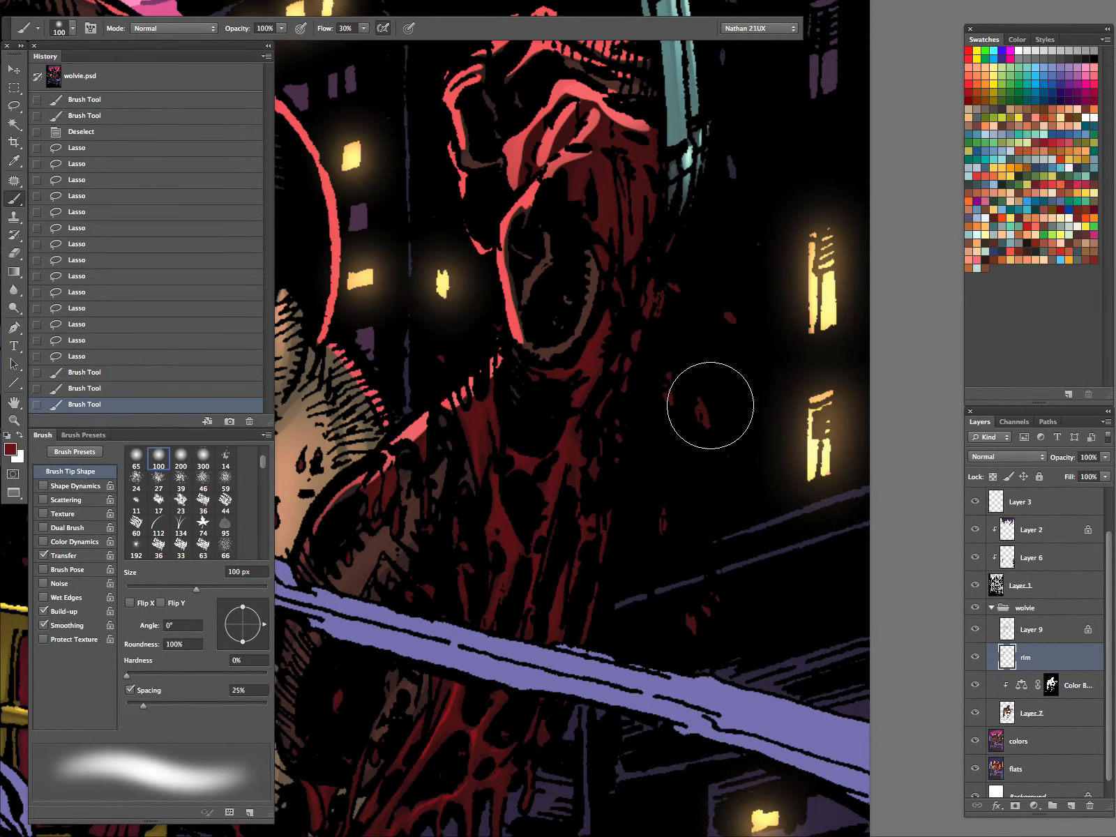
- Clear the selection and lasso highlight shapes in the forearm blood from below the wrist down the long streaks
key("l")
key("super+d")
left_click_drag(601, 326, 599, 331)
key("super+z")
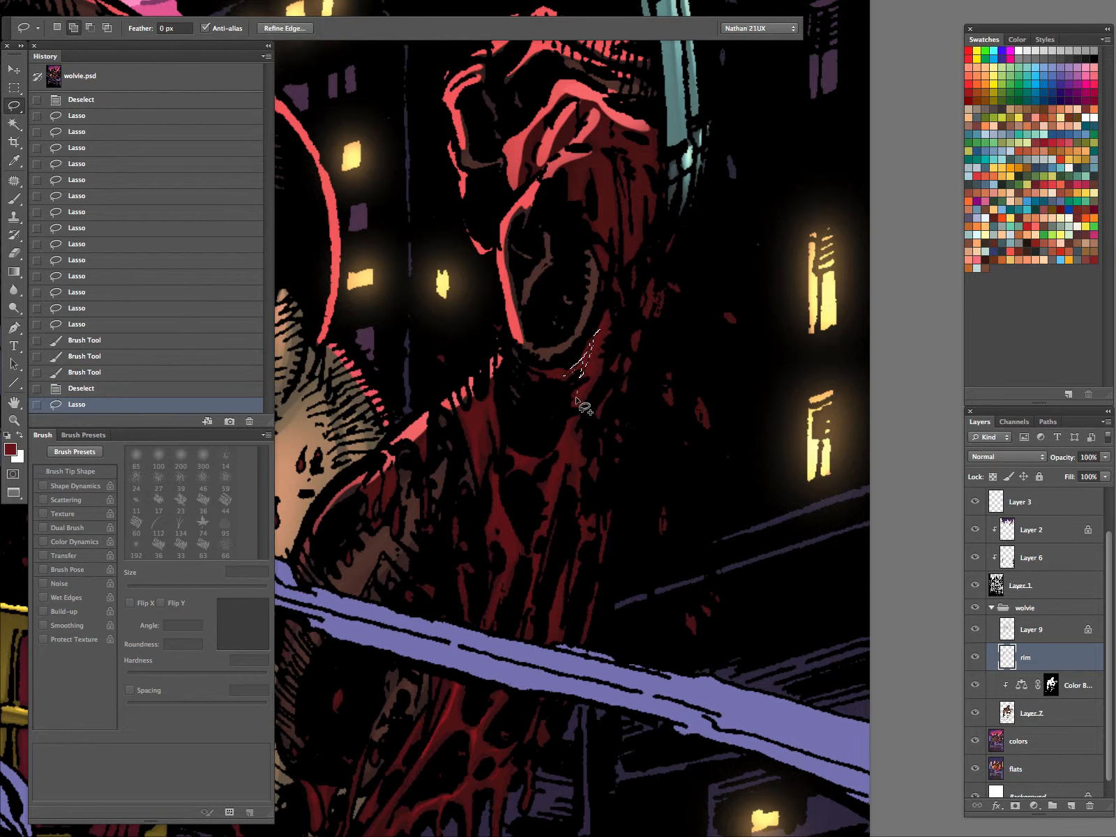
left_click_drag(578, 393, 569, 423)
left_click_drag(539, 515, 541, 516)
mouse_move(520, 457)
left_mouse_down()
mouse_move(530, 460)
mouse_move(493, 534)
mouse_move(495, 479)
left_mouse_up()
mouse_move(488, 401)
left_mouse_down()
mouse_move(376, 483)
mouse_move(501, 375)
left_mouse_up()
- Dodge the selected forearm blood highlights with a soft brush reduced to 100 px
key("o")
key("bracketleft")
key("bracketleft")
key("bracketleft")
key("bracketleft")
left_click_drag(496, 386, 510, 374)
key("bracketright")
left_click_drag(529, 534, 589, 348)
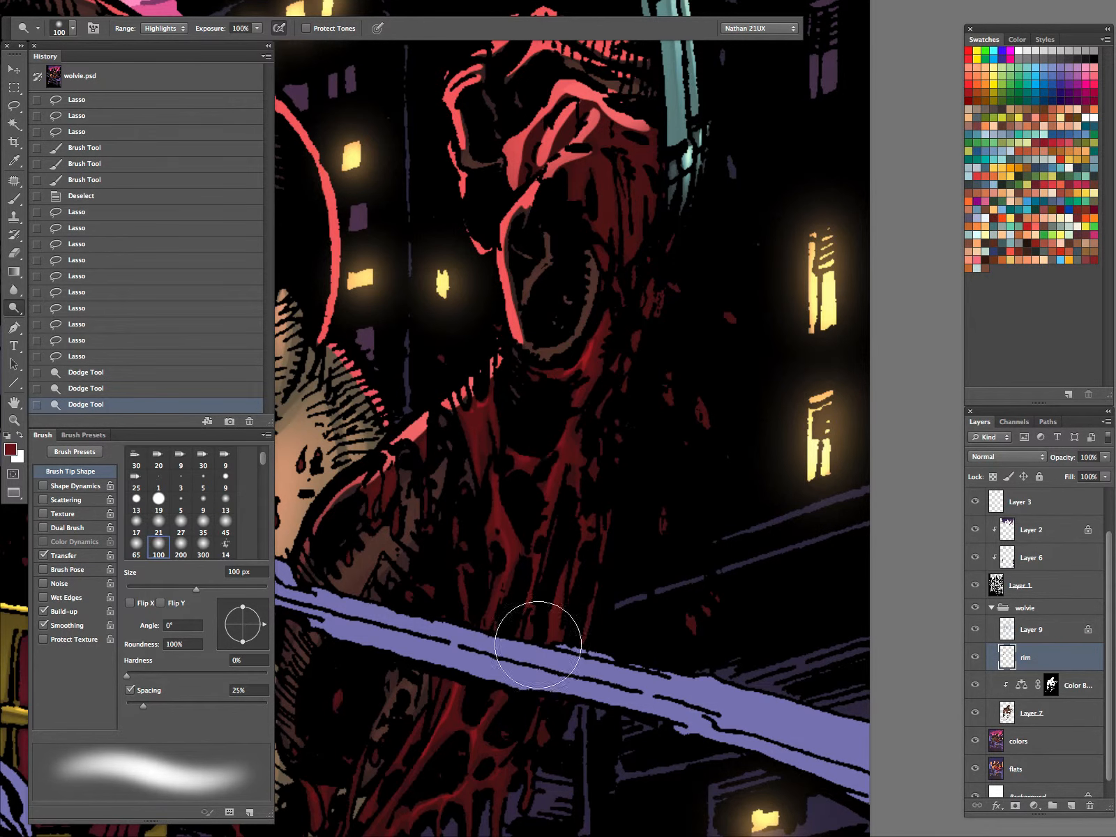
mouse_move(538, 644)
left_mouse_down()
mouse_move(517, 493)
mouse_move(573, 563)
mouse_move(555, 606)
mouse_move(591, 527)
left_mouse_up()
- Lasso another blood streak along the forearm's outer edge, dodge it, and clear the selection
key("l")
key("ctrl+d")
key("o")
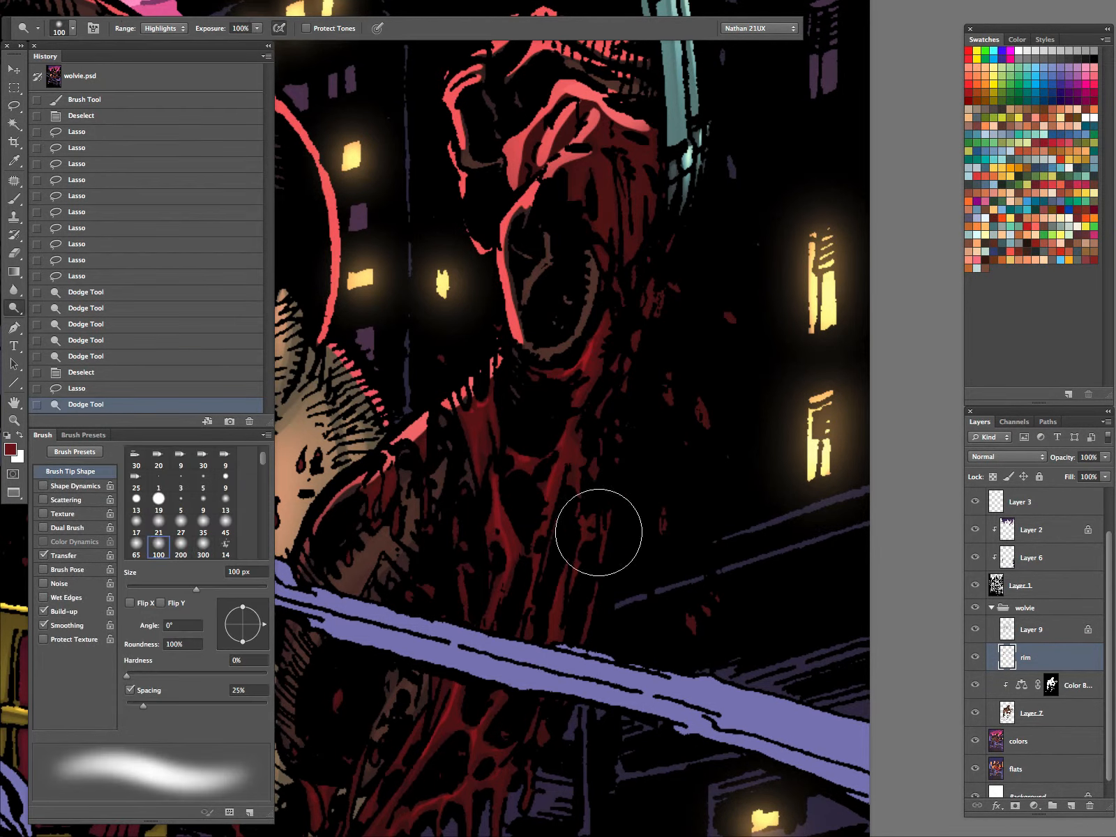
key("l")
key("ctrl+d")
- Lasso the blood streaks on the raised hand above the wrist and brush them softly with dark red at 90 px
scroll(643, 305, "up", 5)
scroll(643, 305, "right", 1)
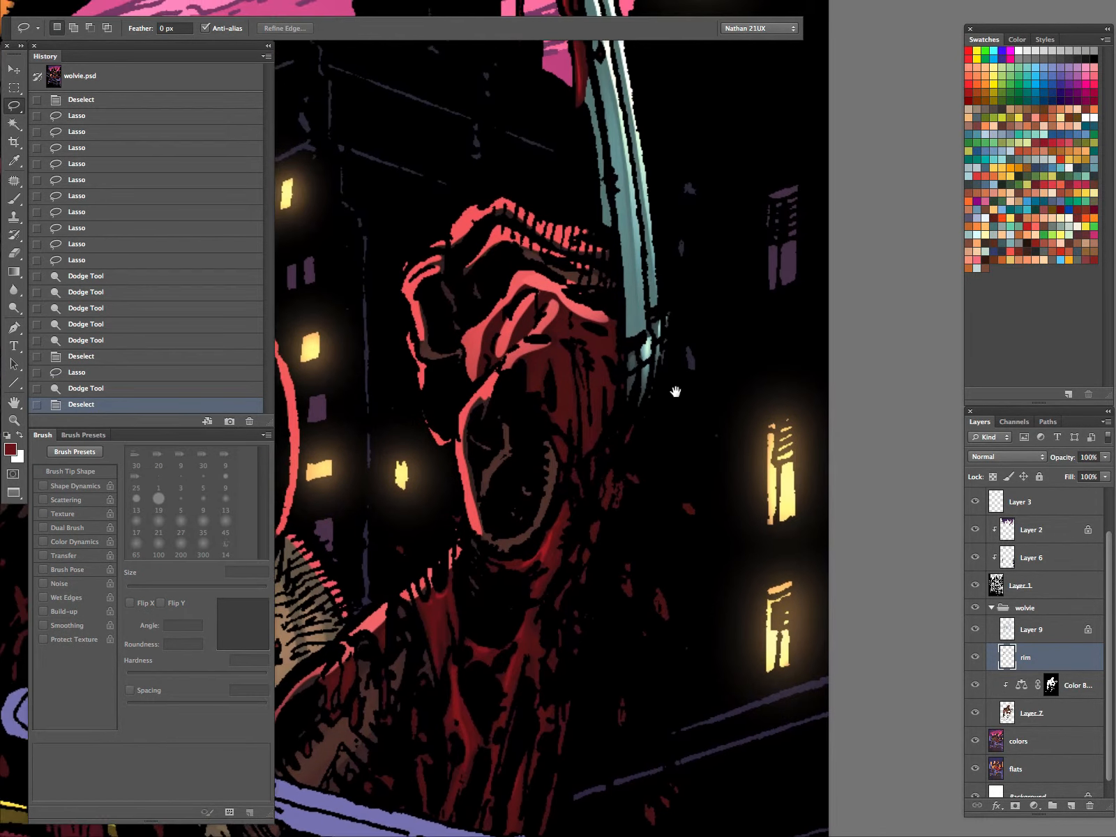
mouse_move(549, 351)
left_mouse_down()
mouse_move(559, 387)
mouse_move(571, 342)
left_mouse_up()
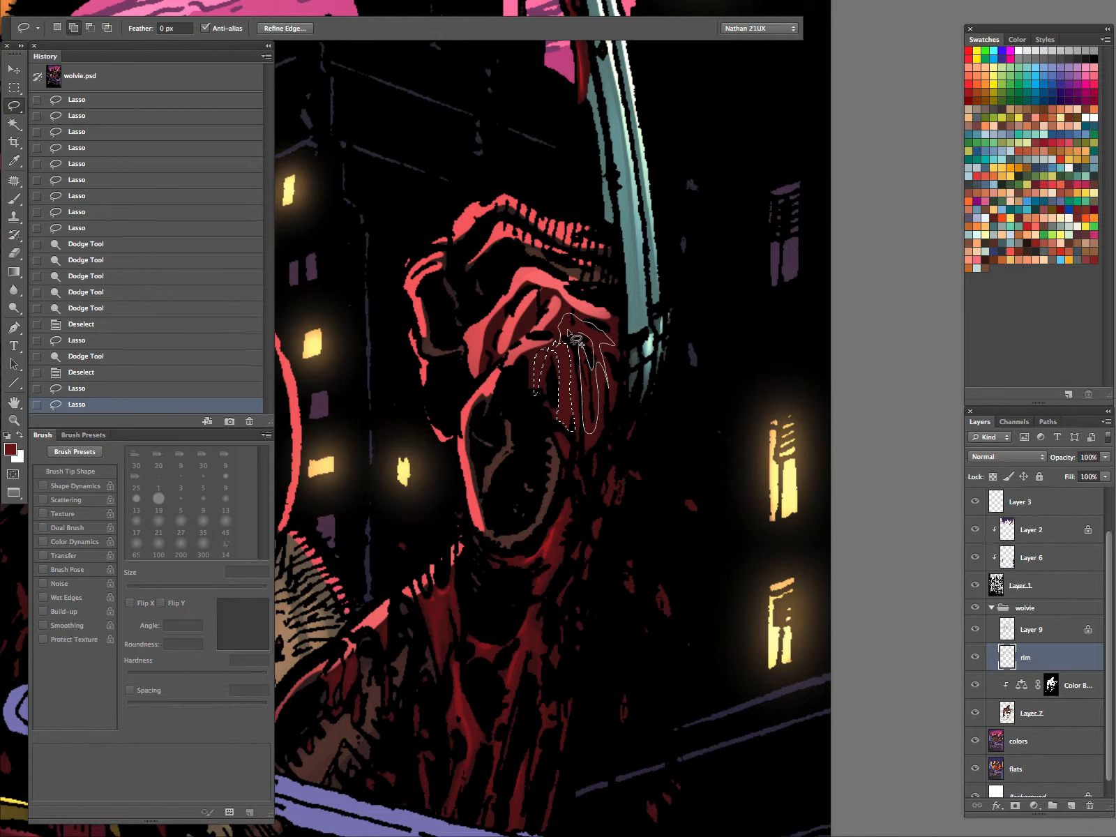
mouse_move(577, 340)
left_mouse_down()
mouse_move(570, 328)
mouse_move(561, 443)
mouse_move(586, 307)
mouse_move(528, 493)
mouse_move(666, 397)
left_mouse_up()
key("b")
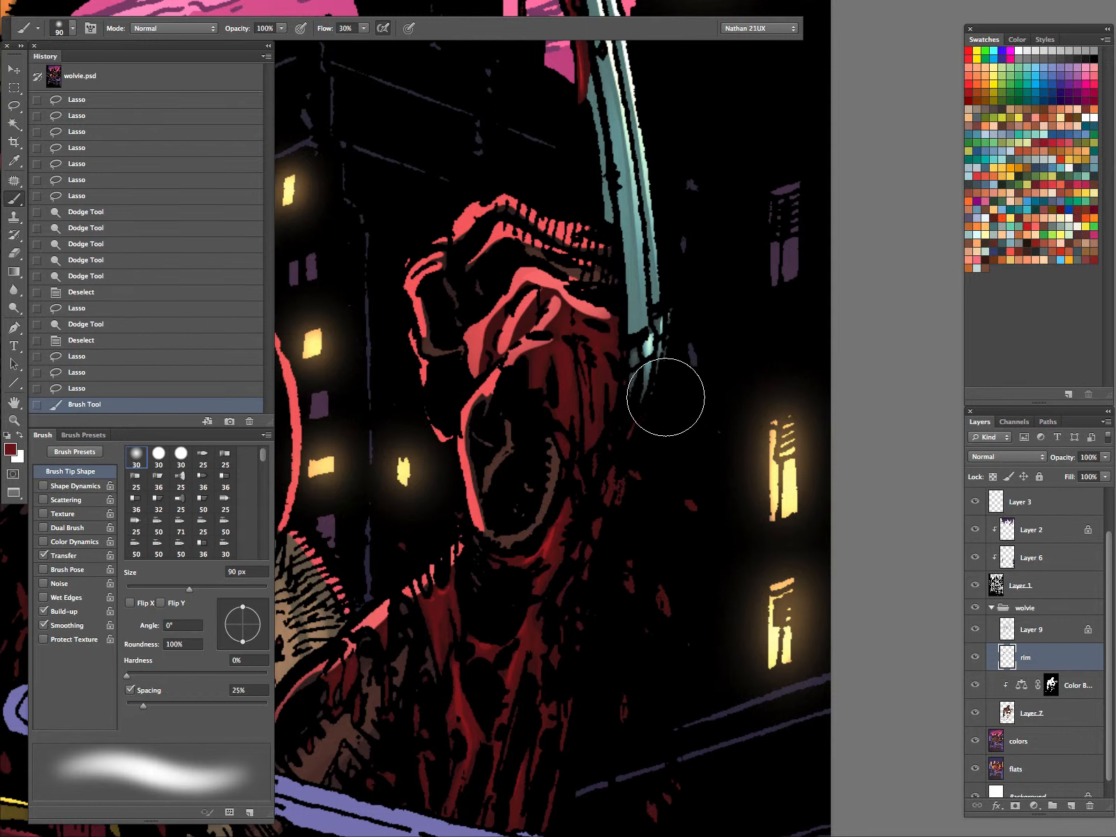
- Replace the selection with narrower highlight shapes on the hand's blood, dodge them at 90 px, and deselect
key("l")
key("ctrl+d")
mouse_move(605, 351)
left_mouse_down()
mouse_move(551, 340)
mouse_move(580, 351)
mouse_move(569, 367)
left_mouse_up()
key("ctrl+h")
key("o")
key("bracketright")
key("bracketleft")
key("bracketleft")
key("ctrl+d")
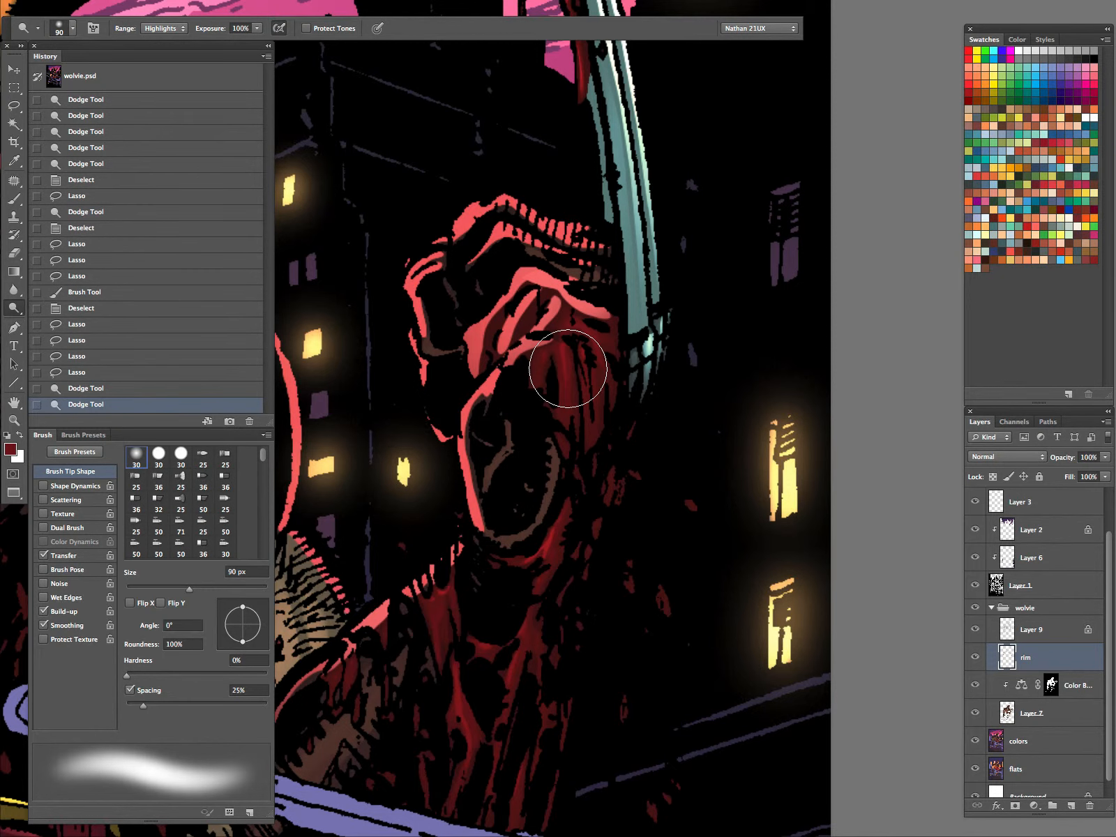
- Lasso the blood shapes between the raised hand's fingers and brush them softly with dark red
key("l")
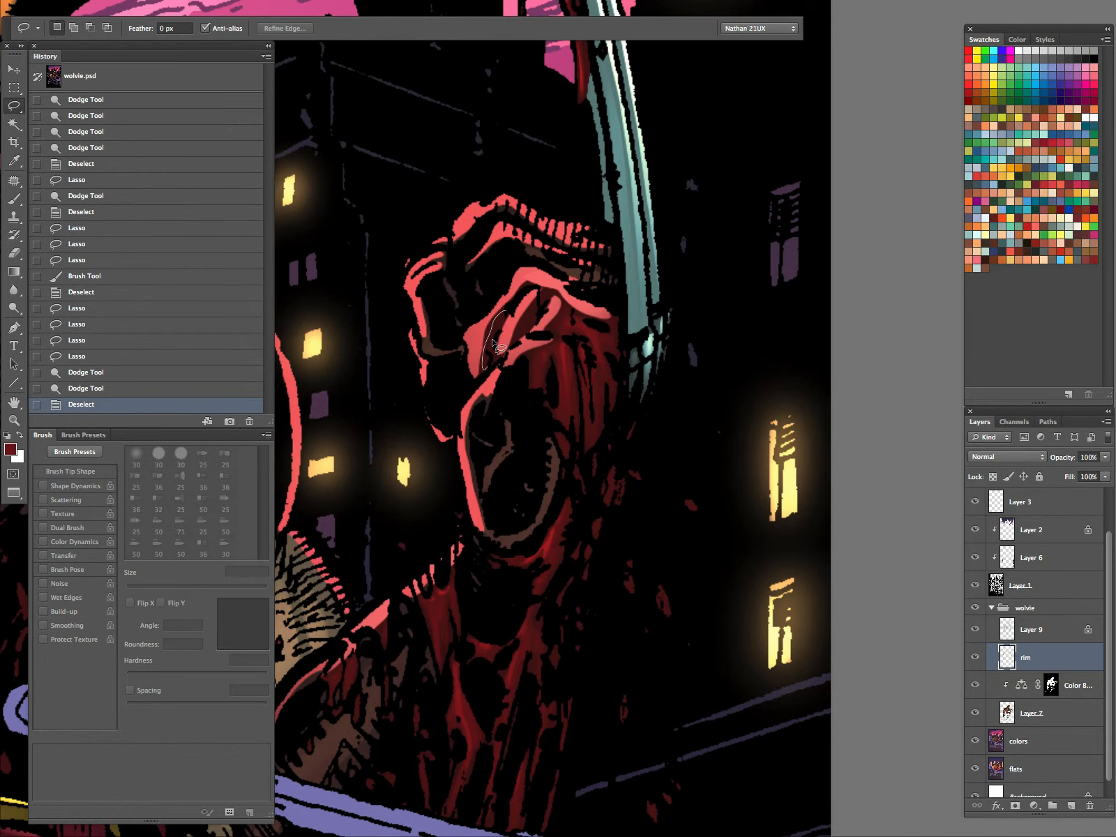
mouse_move(493, 342)
left_mouse_down()
mouse_move(504, 312)
mouse_move(548, 298)
mouse_move(529, 328)
left_mouse_up()
key("b")
key("ctrl+h")
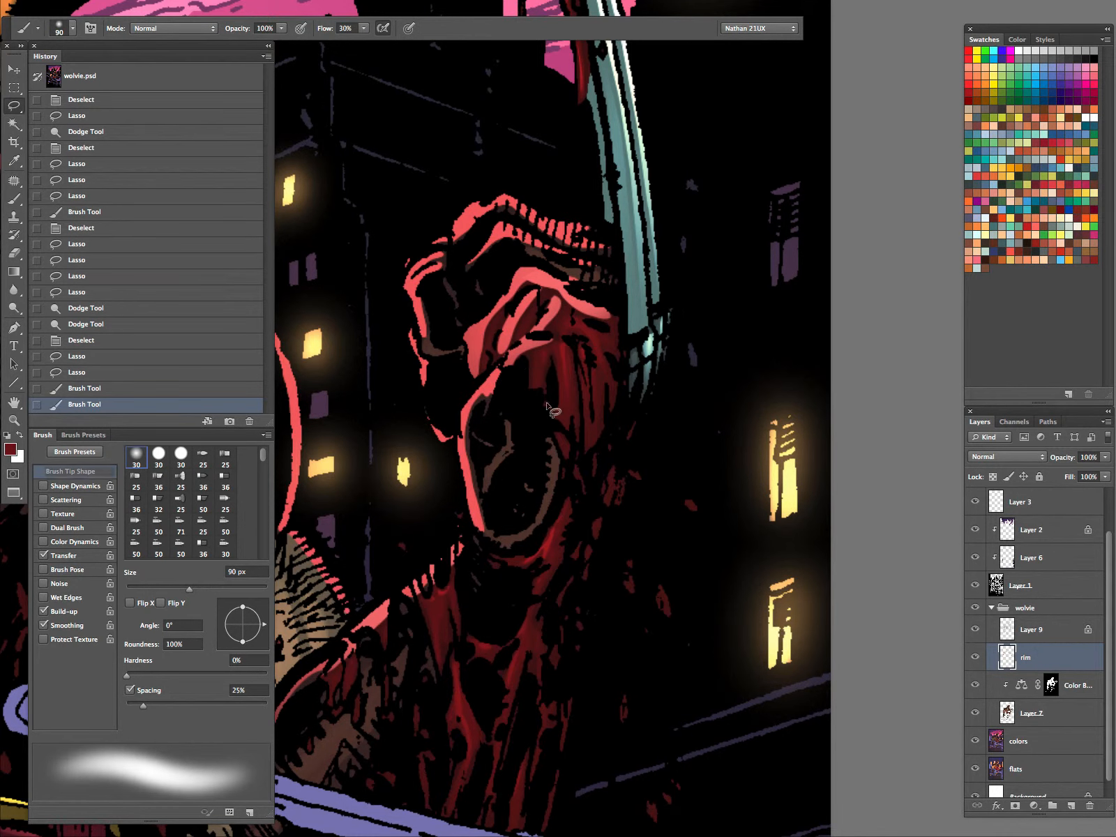
- Replace the selection with highlight shapes around the fingers and dodge them with a smaller brush
key("l")
key("ctrl+d")
mouse_move(565, 281)
left_mouse_down()
mouse_move(531, 323)
mouse_move(518, 374)
left_mouse_up()
key("o")
key("[")
key("[")
- Clear the selection and lasso the small blood drips on the forearm beside the bent elbow's rim light
key("z")
left_click_drag(602, 436, 485, 636)
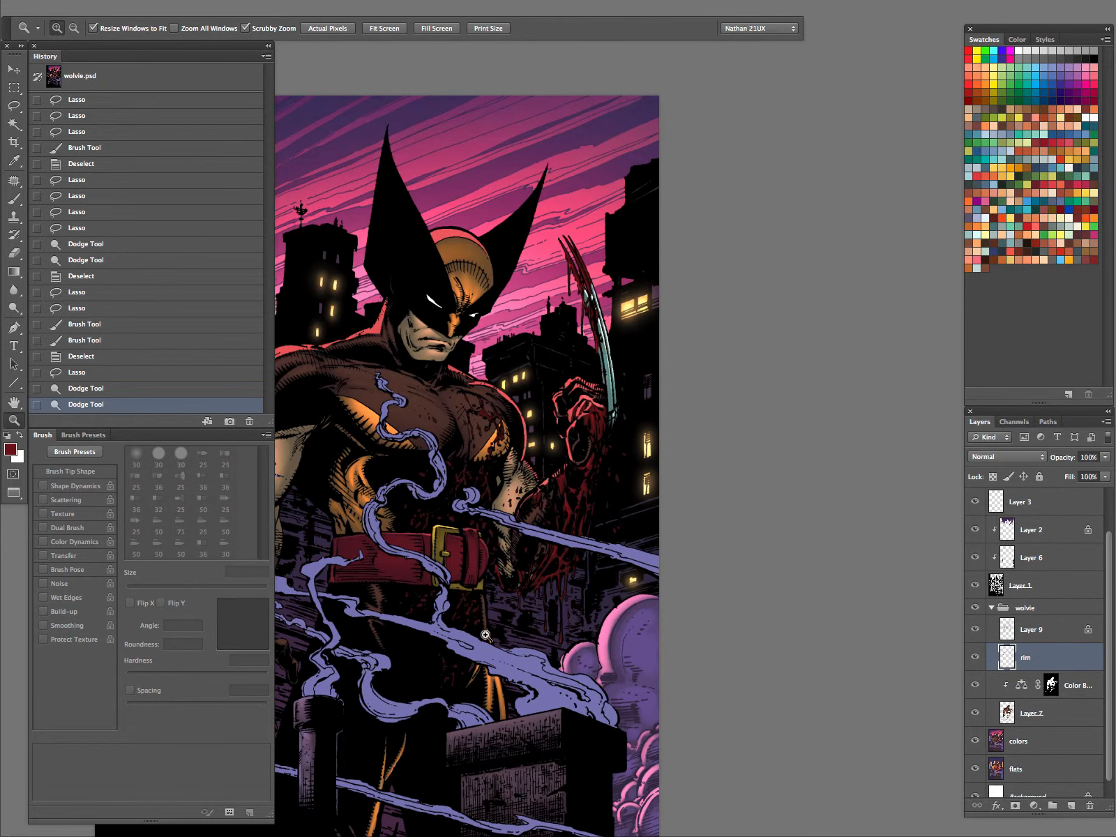
left_click_drag(587, 549, 679, 384)
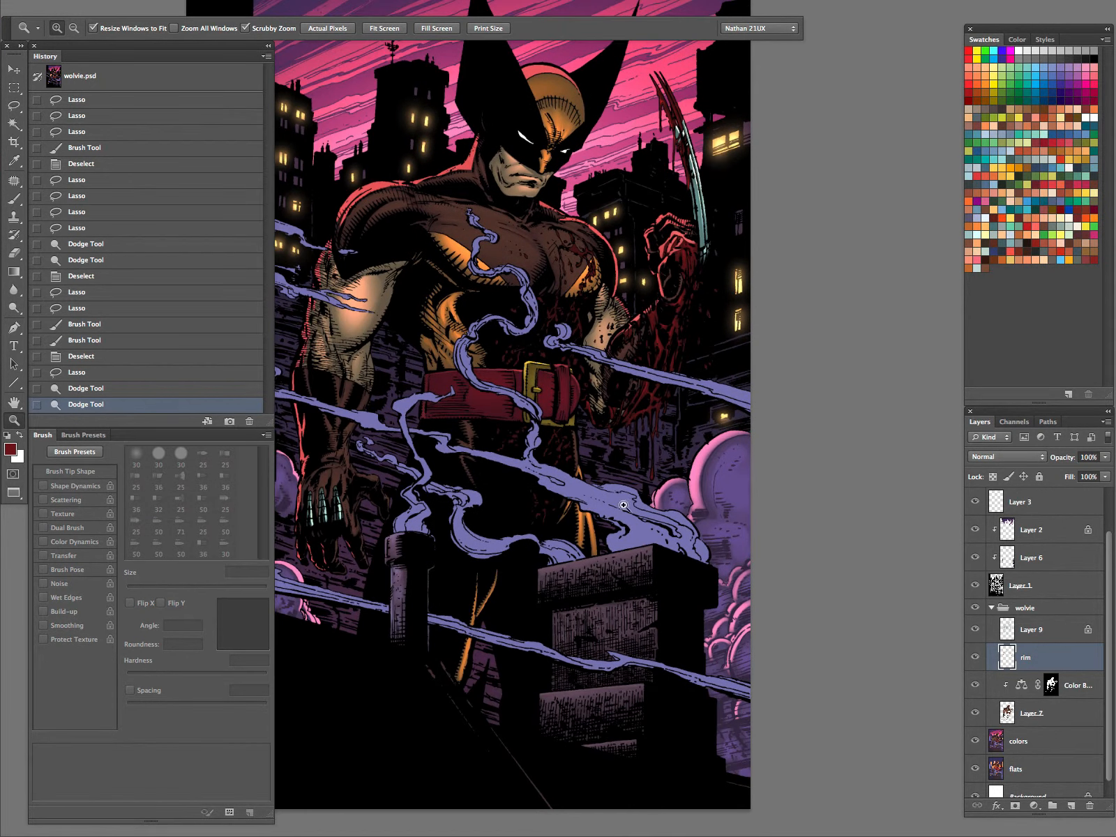
left_click_drag(646, 314, 718, 289)
key("ctrl+d")
key("l")
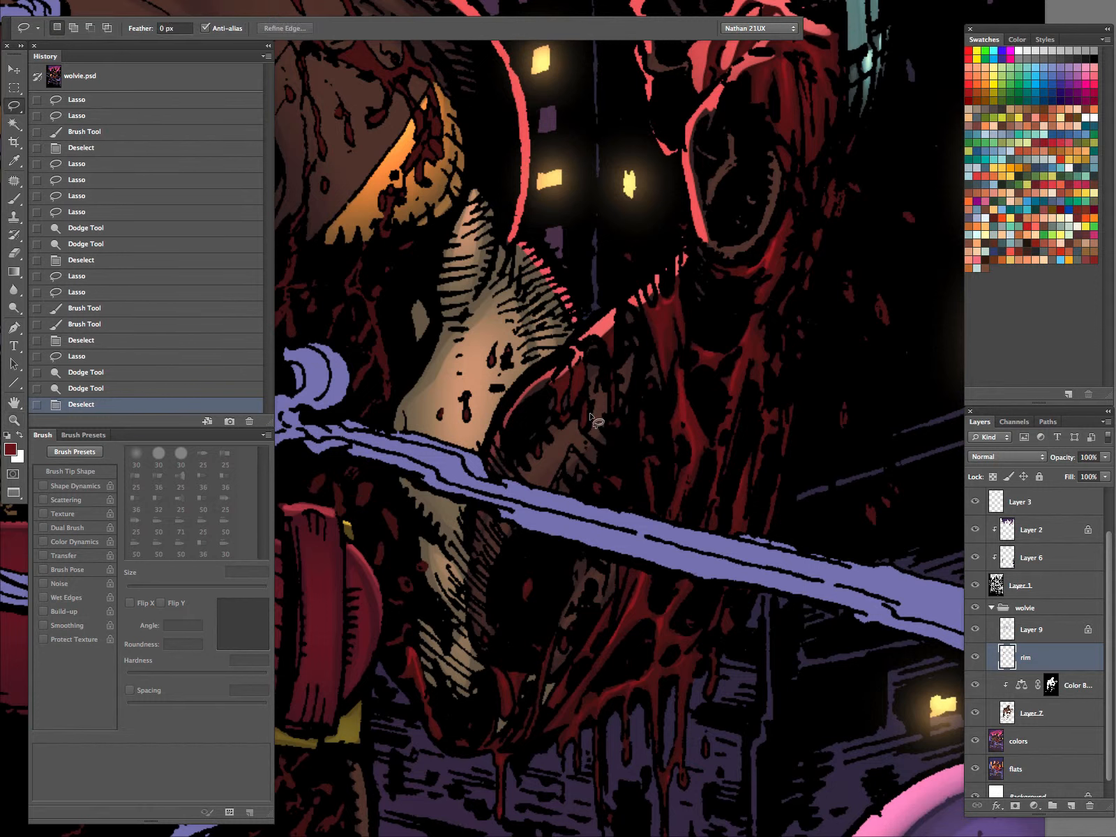
left_click_drag(583, 397, 585, 405)
mouse_move(578, 371)
left_mouse_down()
mouse_move(571, 402)
mouse_move(579, 372)
left_mouse_up()
mouse_move(568, 374)
left_mouse_down()
mouse_move(558, 381)
mouse_move(569, 375)
left_mouse_up()
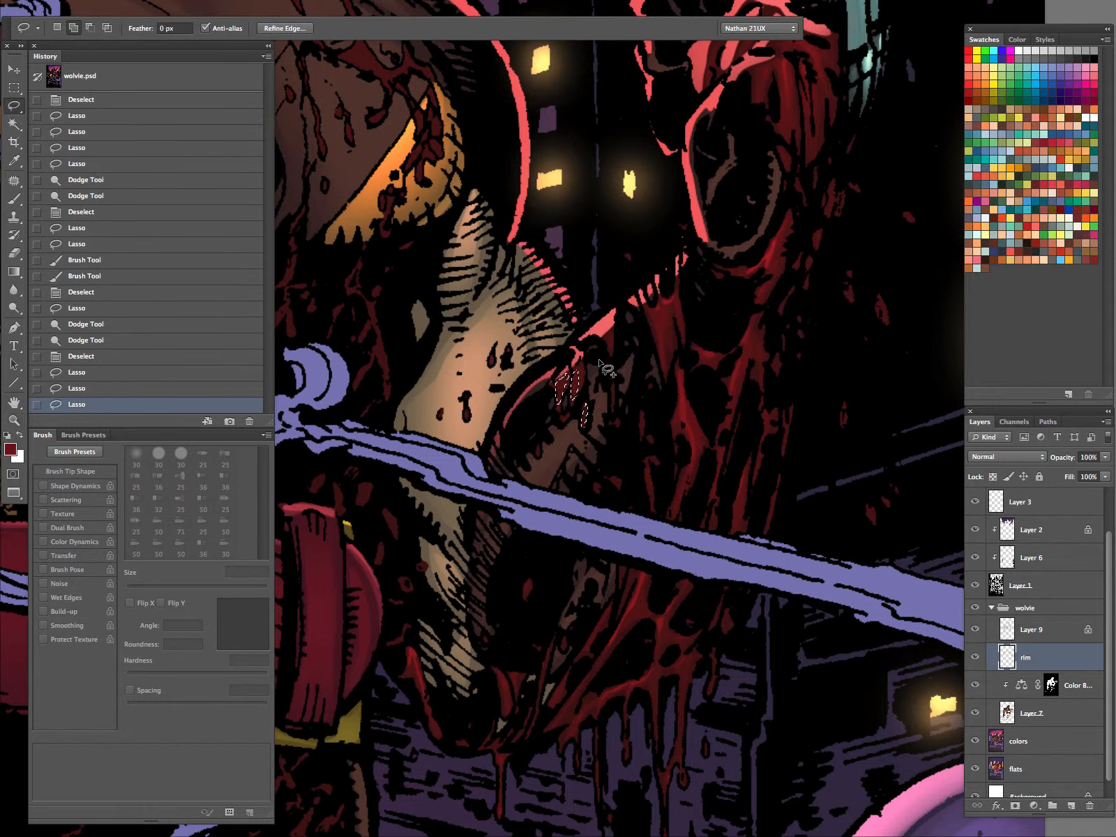
- Hide the selection outline and brush dark red over the selected drips with a smaller soft brush
key("b")
key("ctrl+h")
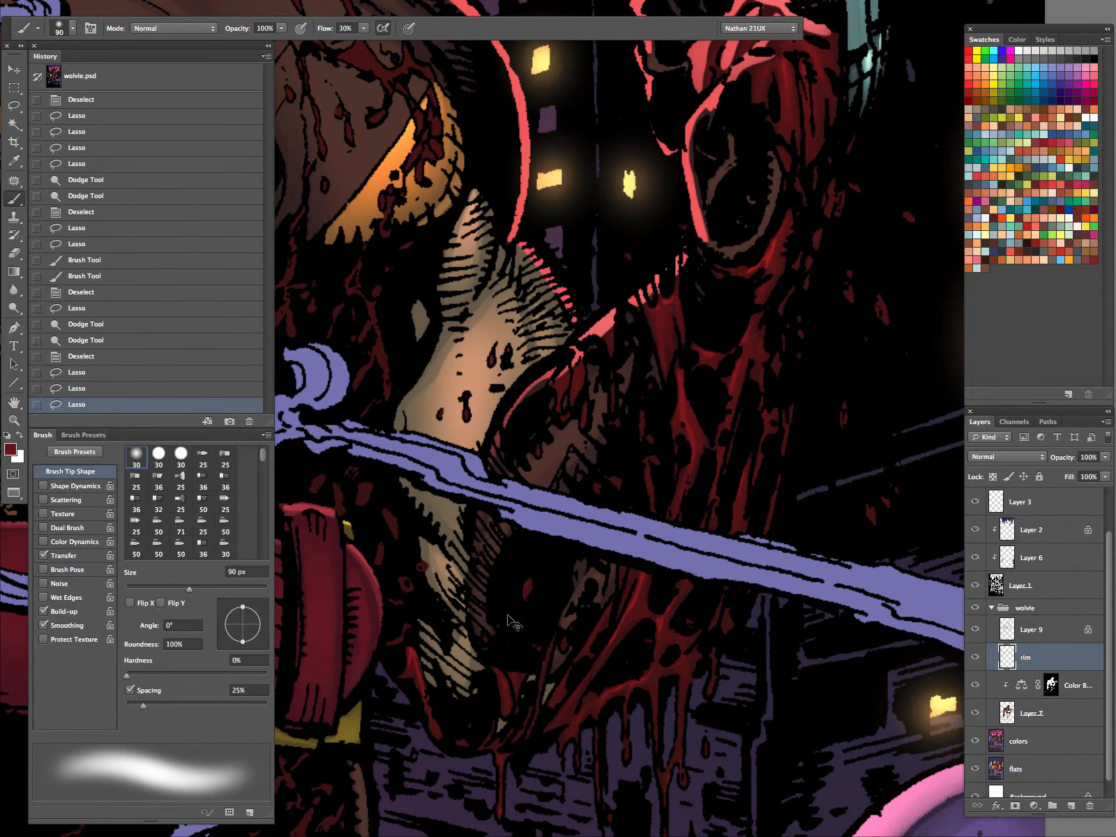
key("bracketleft")
key("bracketleft")
mouse_move(572, 374)
left_mouse_down()
mouse_move(568, 423)
mouse_move(575, 400)
left_mouse_up()
- Replace the selection with the neighbouring blood streaks on the forearm and brush dark red over them
key("l")
key("ctrl+d")
left_click_drag(613, 377, 619, 411, "shift")
key("b")
- Clear the selection and lasso the blood drops on the bare upper arm and beside the belt
key("z")
left_click_drag(667, 471, 604, 538)
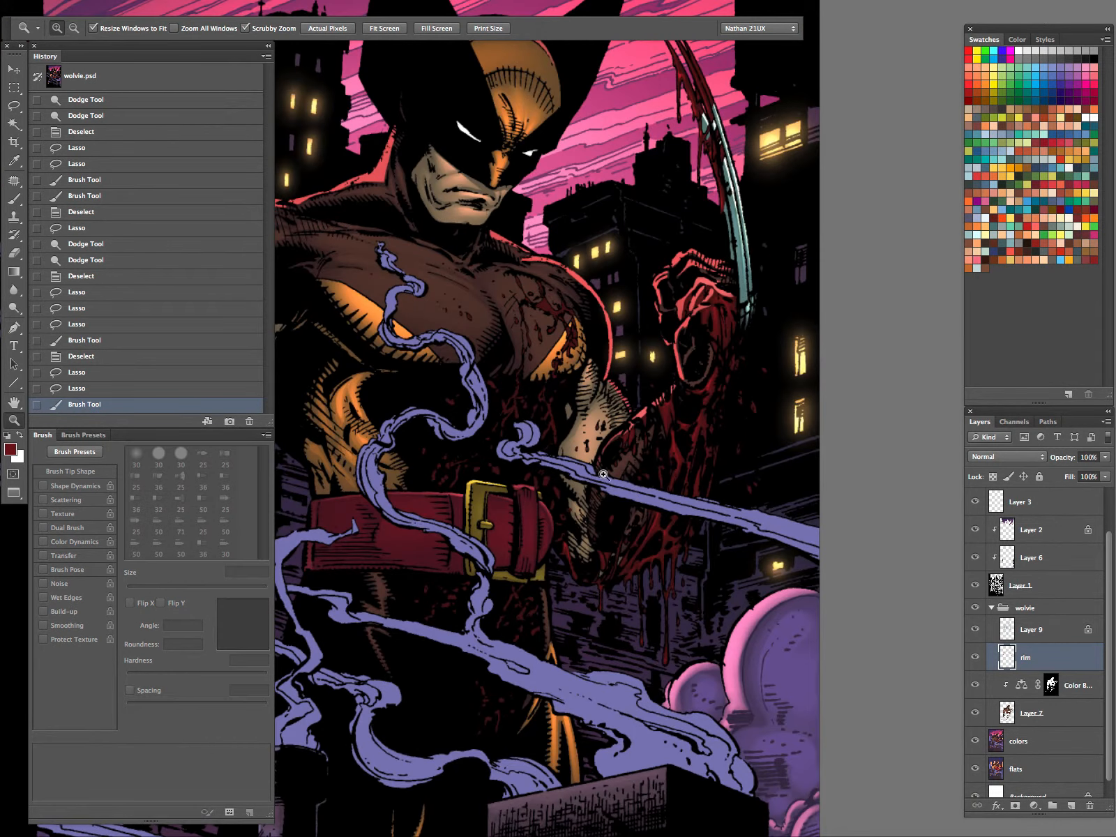
left_click(593, 455)
key("ctrl+d")
key("l")
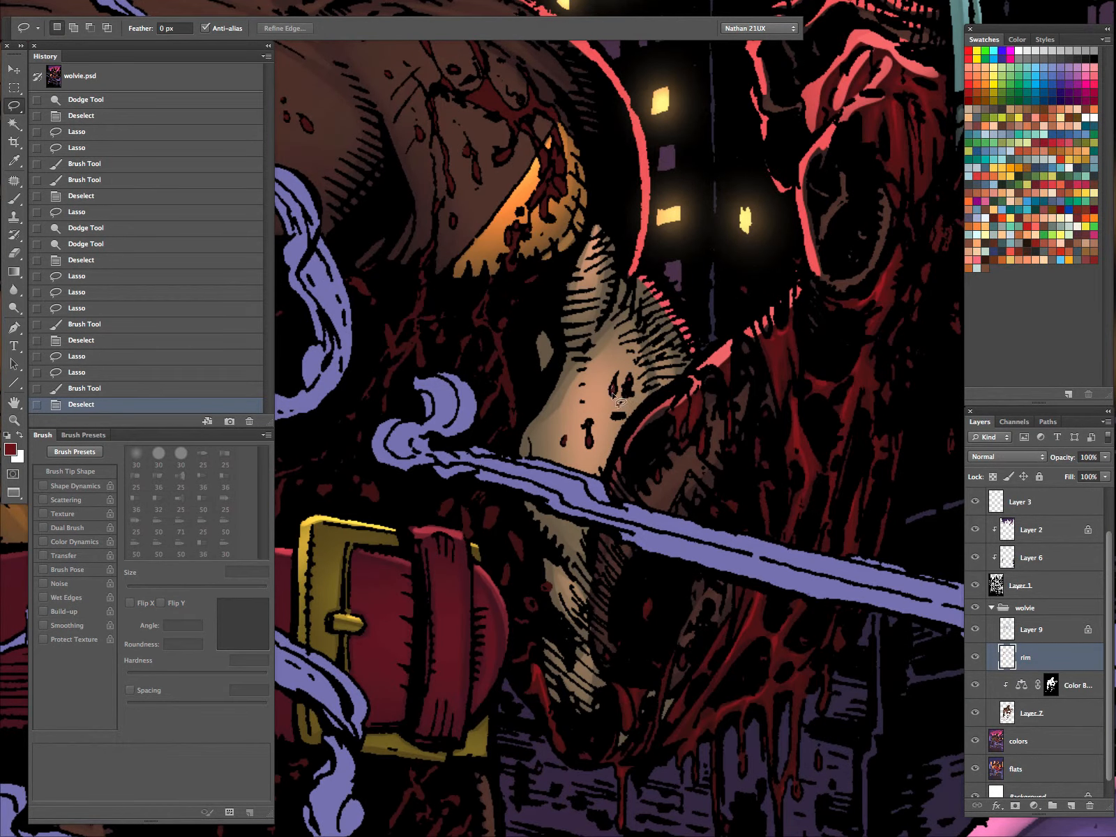
left_click_drag(612, 394, 614, 394)
left_click_drag(590, 437, 592, 438, "shift")
left_click_drag(551, 586, 550, 586, "shift")
mouse_move(531, 609)
left_mouse_down("shift")
mouse_move(535, 598)
mouse_move(532, 609)
left_mouse_up("shift")
- Add the blood spatter above the belt to the selection and brush it softly with dark red
left_click_drag(520, 539, 447, 508, "shift")
left_click_drag(377, 487, 373, 497, "shift")
key("Tab")
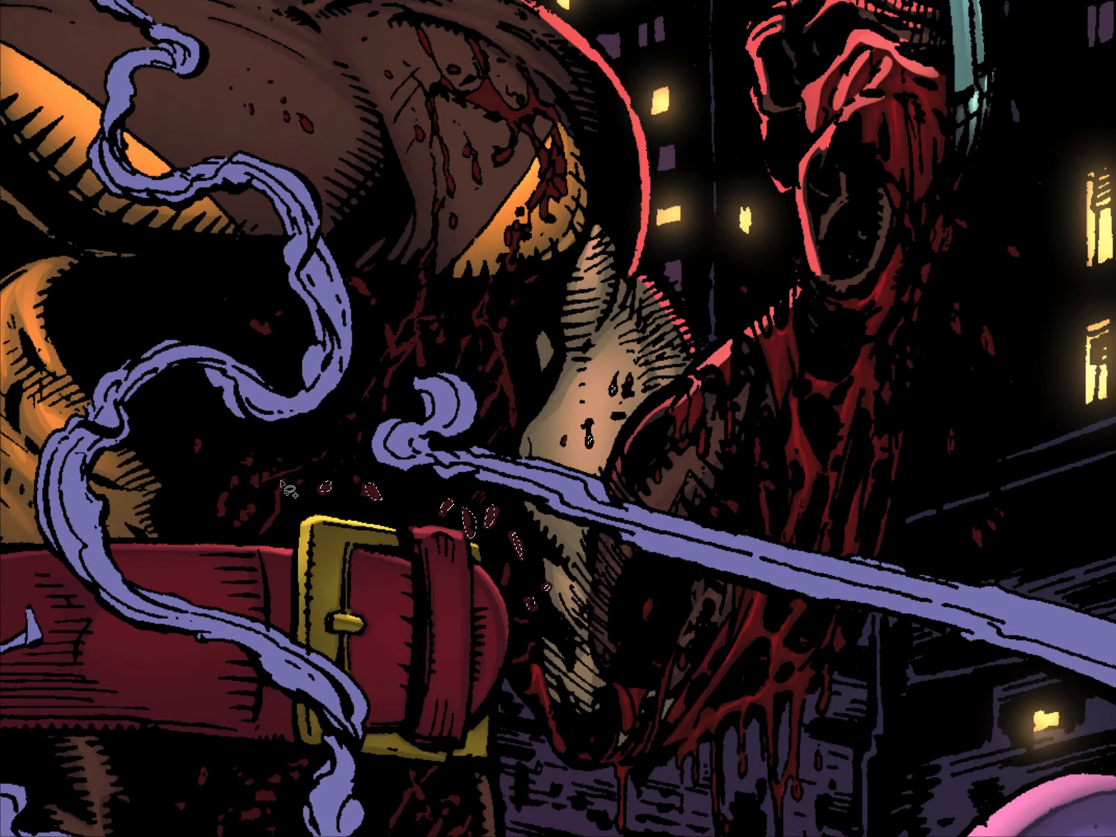
mouse_move(277, 480)
left_mouse_down("shift")
mouse_move(223, 499)
mouse_move(278, 482)
left_mouse_up("shift")
left_click_drag(252, 483, 292, 474, "shift")
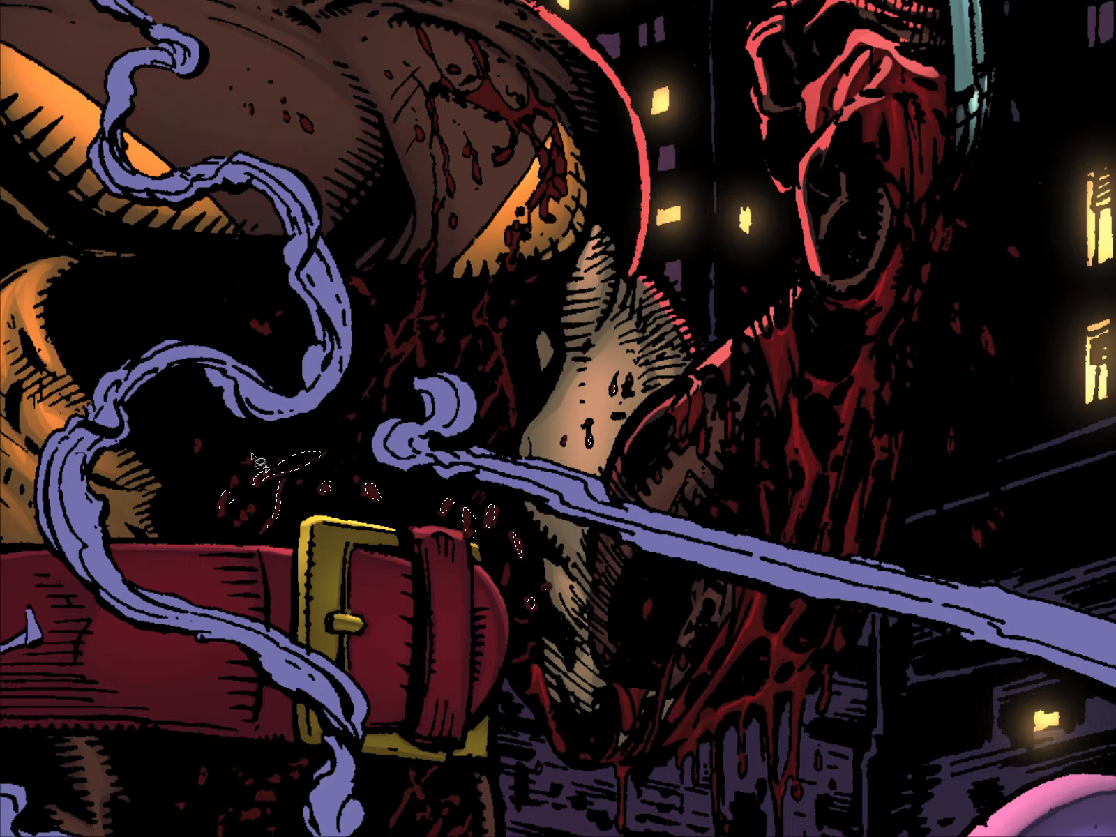
key("ctrl+h")
key("b")
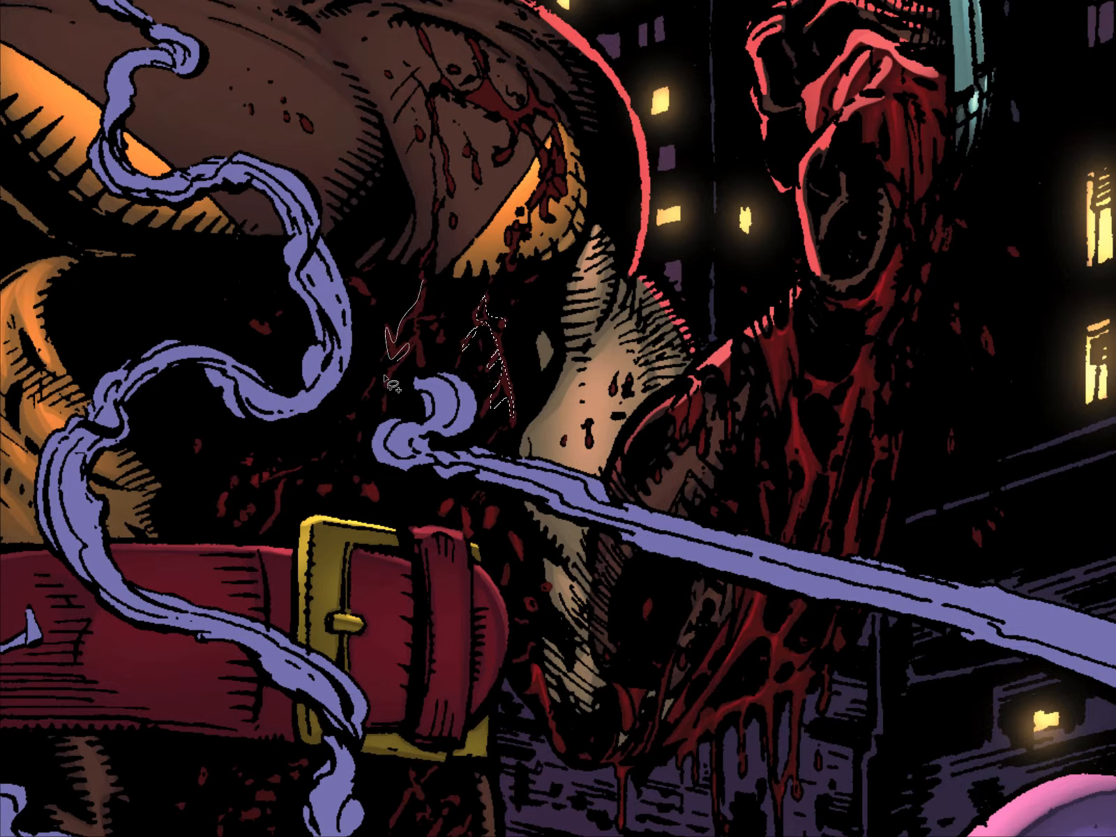
- Lasso the branching blood streaks on the abdomen below the chest and brush dark red softly over them
left_click_drag(417, 338, 433, 250)
key("ctrl+h")
key("b")
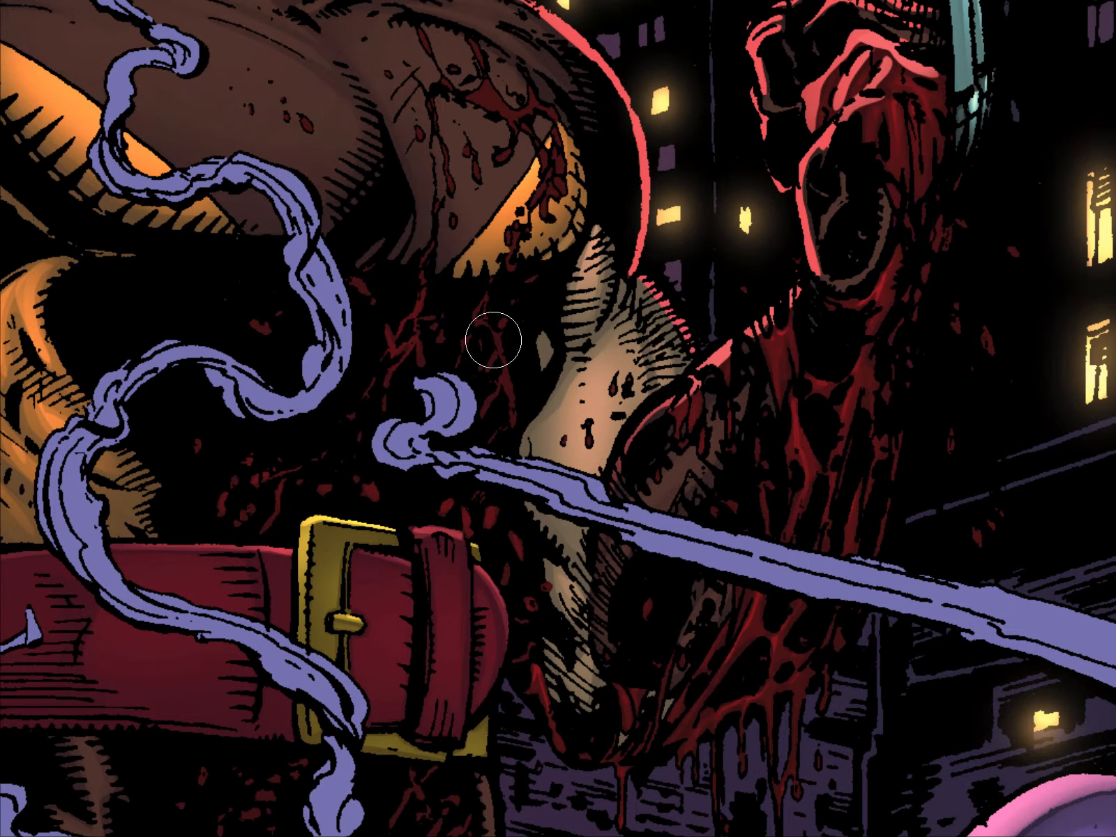
left_click_drag(491, 329, 508, 426)
left_click_drag(591, 357, 618, 518)
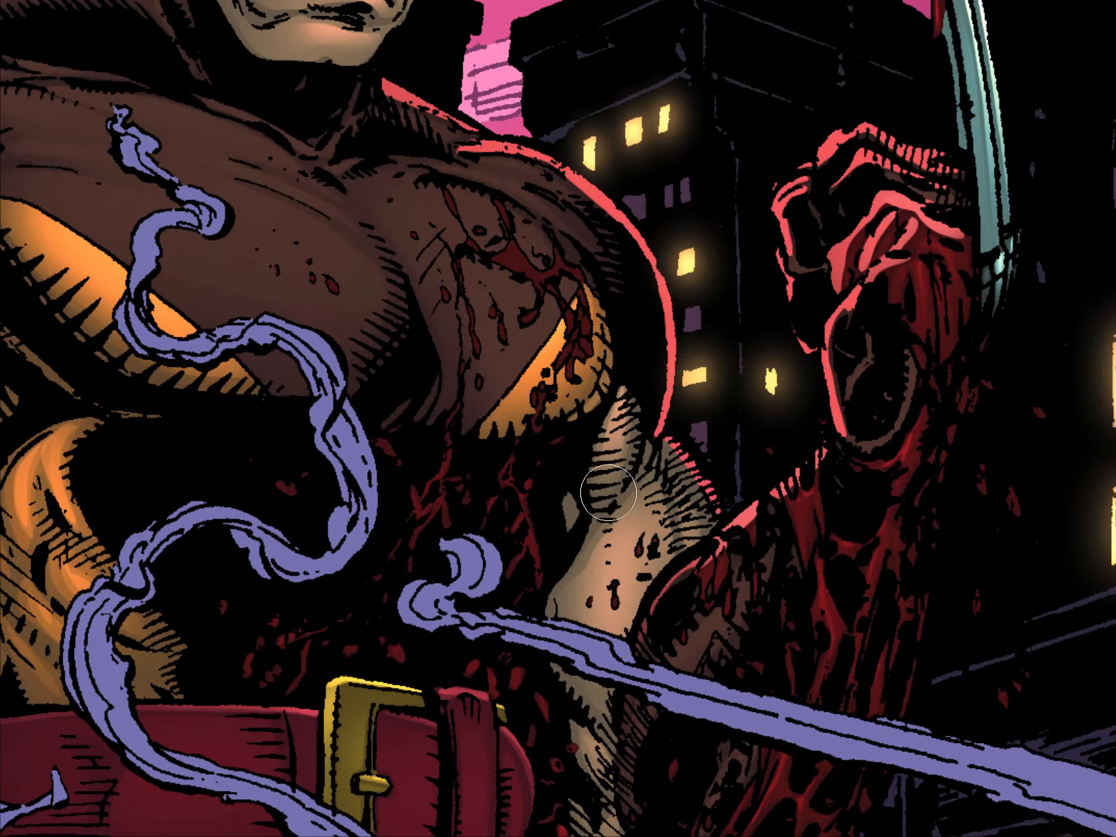
key("ctrl+h")
key("b")
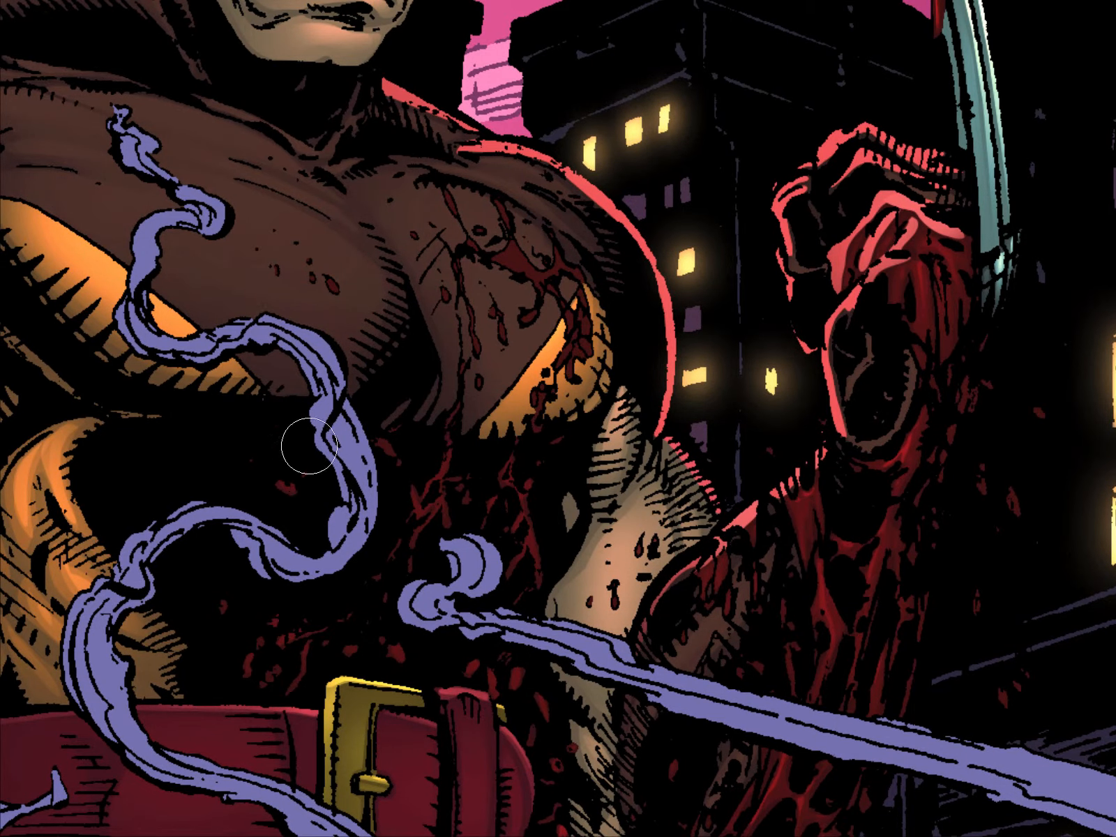
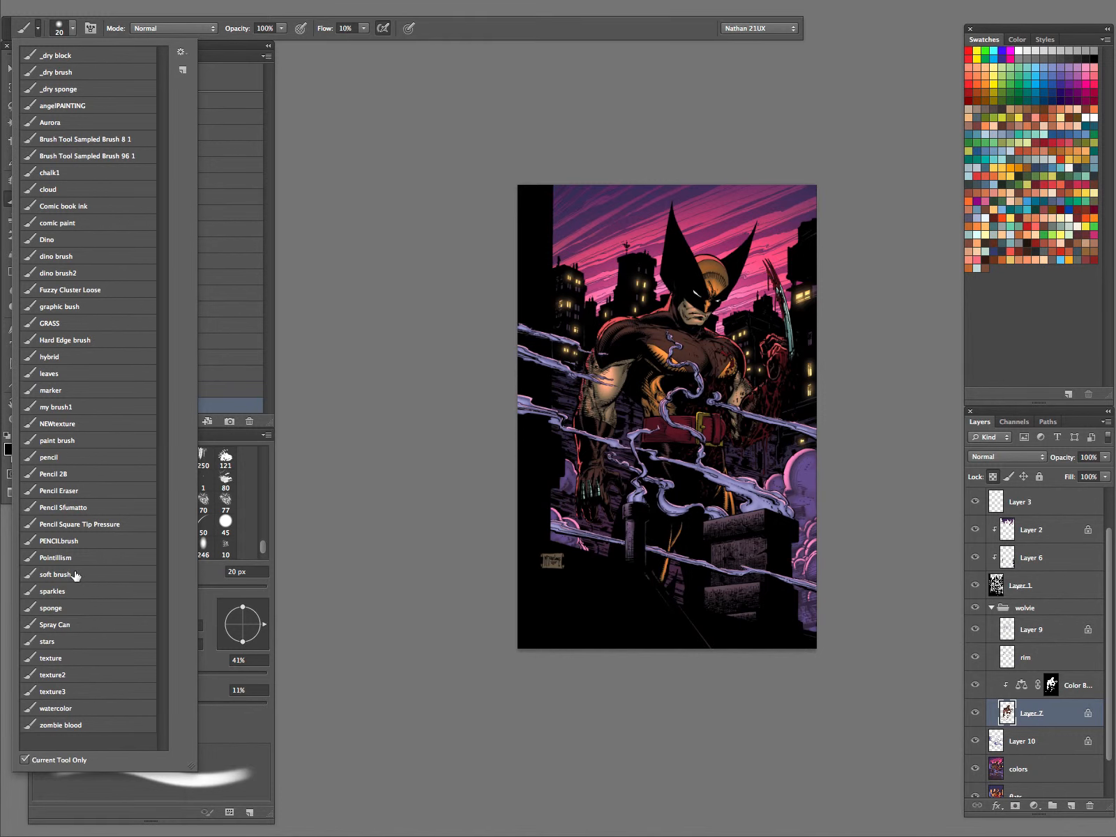
- Load the soft brush preset, sample dark purple from the background brickwork, and enlarge the brush to 600 px
left_click(56, 574)
left_click(516, 37)
left_click_drag(729, 496, 814, 461)
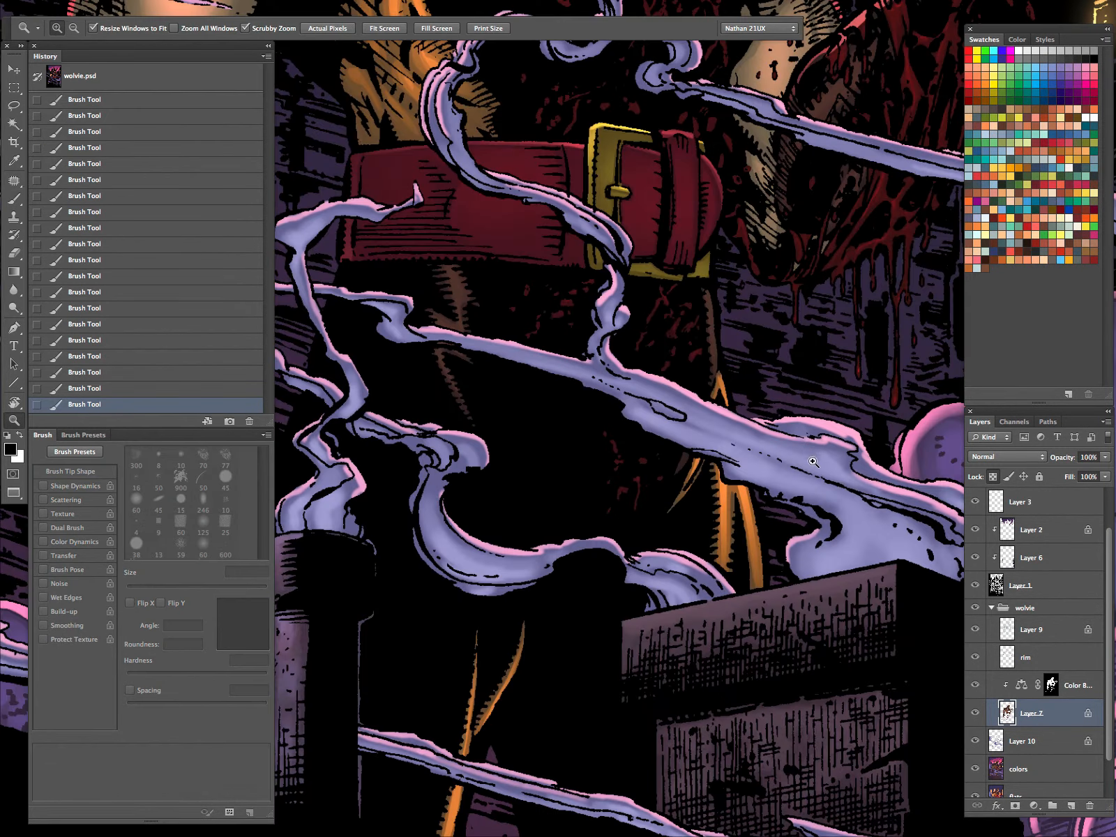
left_click(757, 316, "alt")
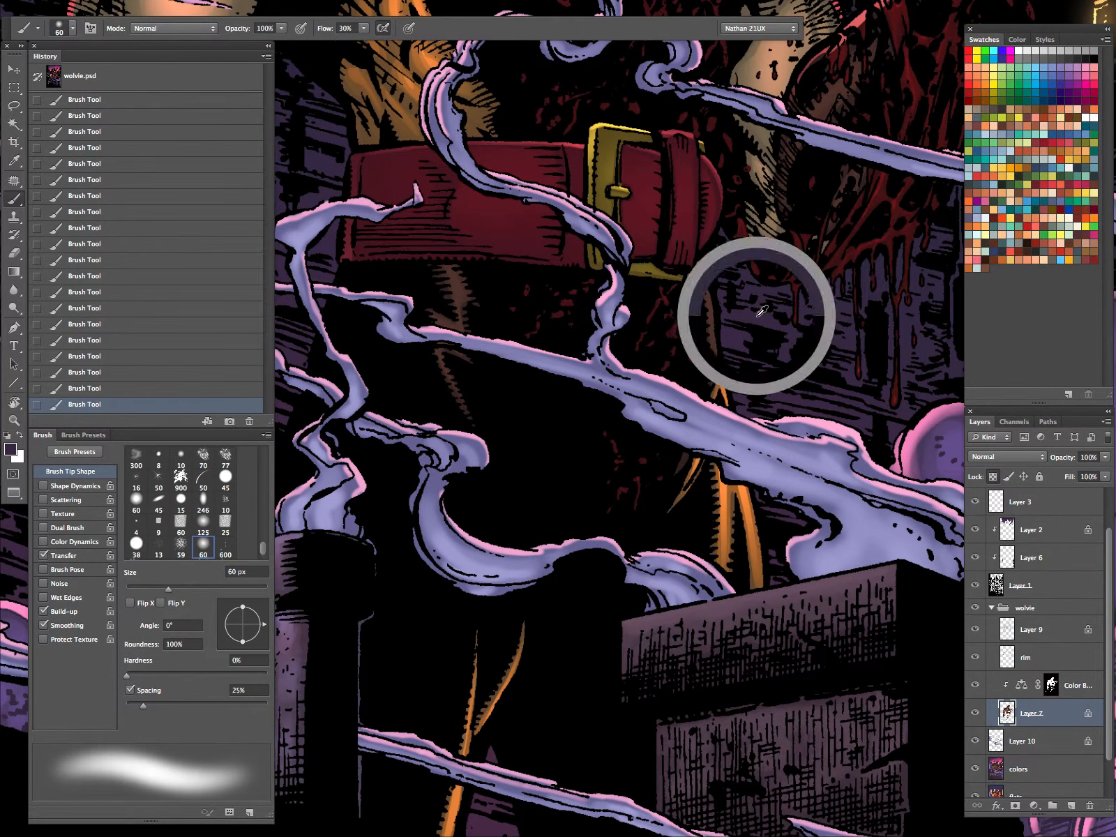
left_click_drag(810, 298, 723, 424)
mouse_move(784, 388)
left_mouse_down()
mouse_move(822, 401)
mouse_move(705, 471)
left_mouse_up()
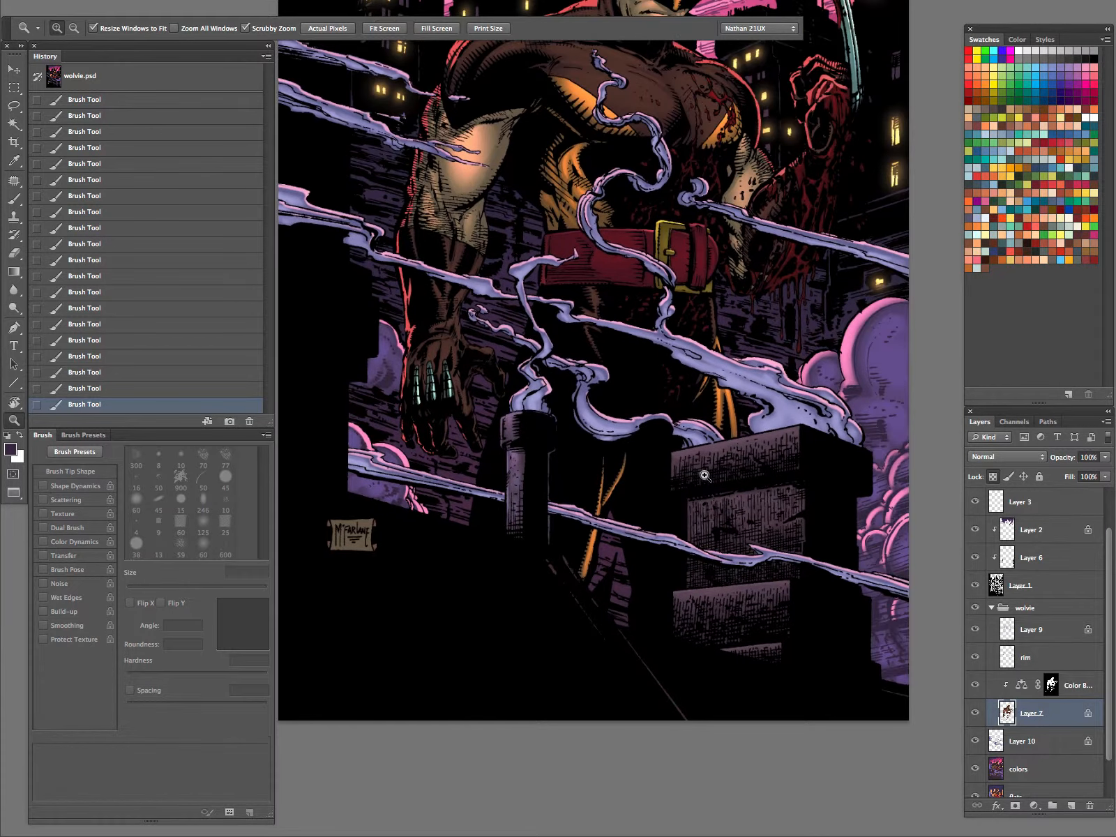
key("bracketright")
key("bracketright")
key("bracketright")
key("bracketright")
key("bracketright")
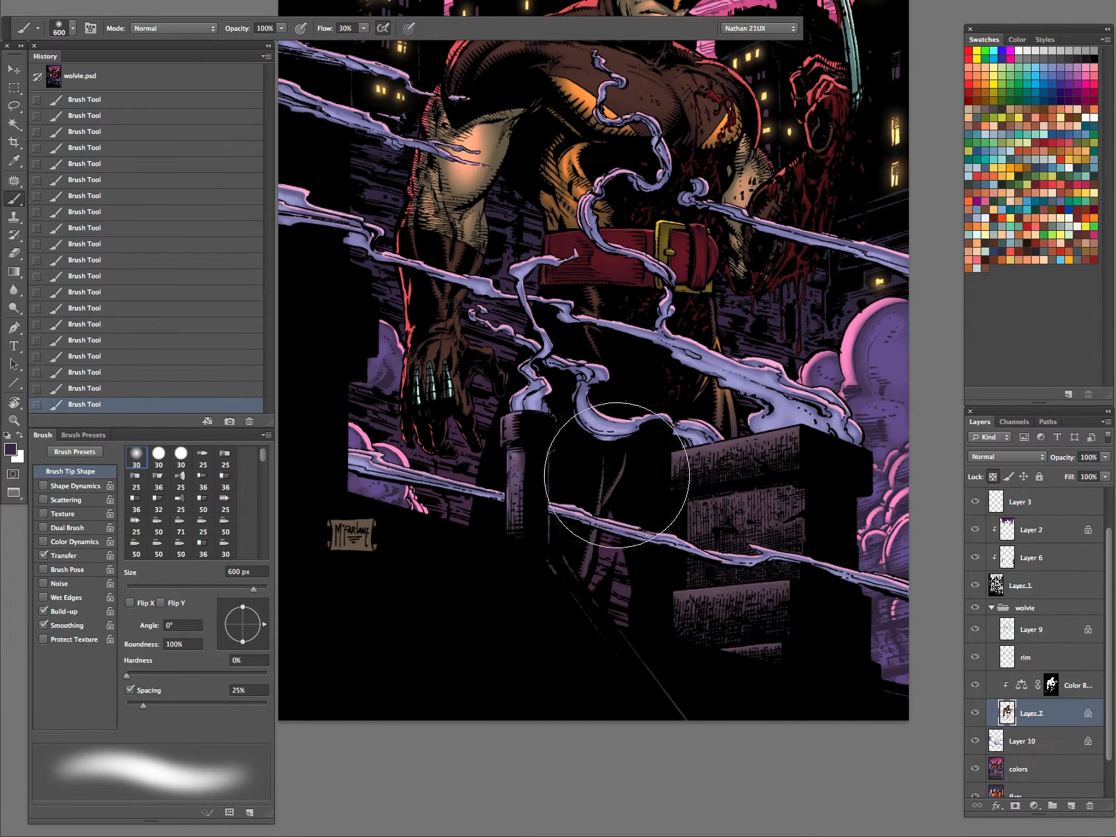
- Try brushing dark purple softly over the figure's legs on Layer 7, and undo the strokes
left_click_drag(747, 528, 699, 536)
left_click_drag(764, 553, 717, 564)
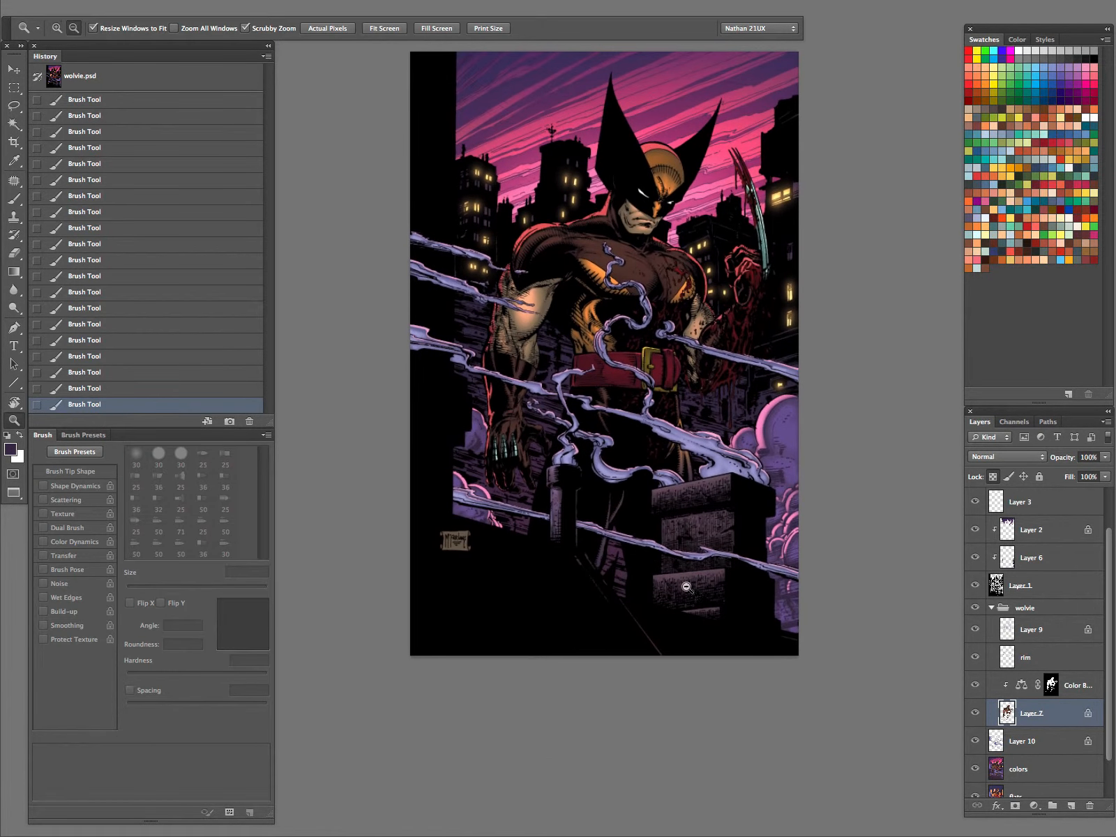
key("ctrl+alt+z")
key("ctrl+alt+z")
key("ctrl+alt+z")
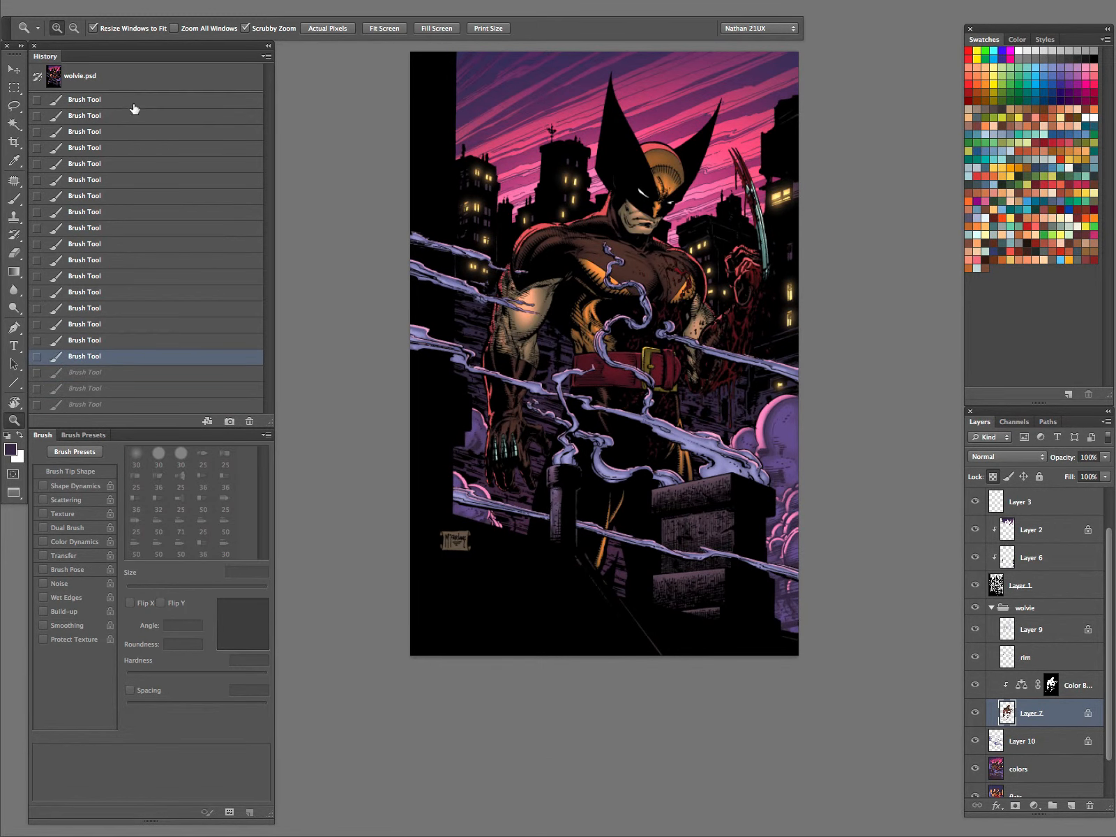
key("ctrl+alt+z")
- Set the brush mode to Multiply and darken the lower legs behind the chimney with dark purple
key("b")
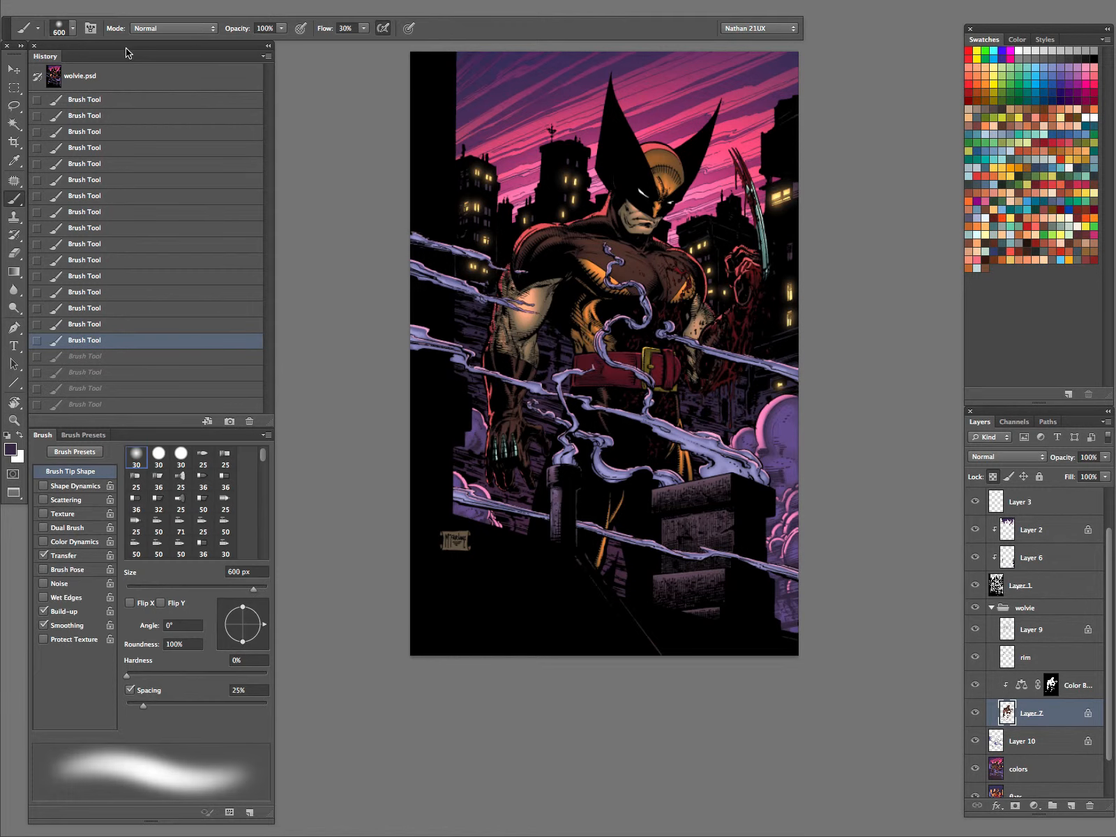
left_click(206, 35)
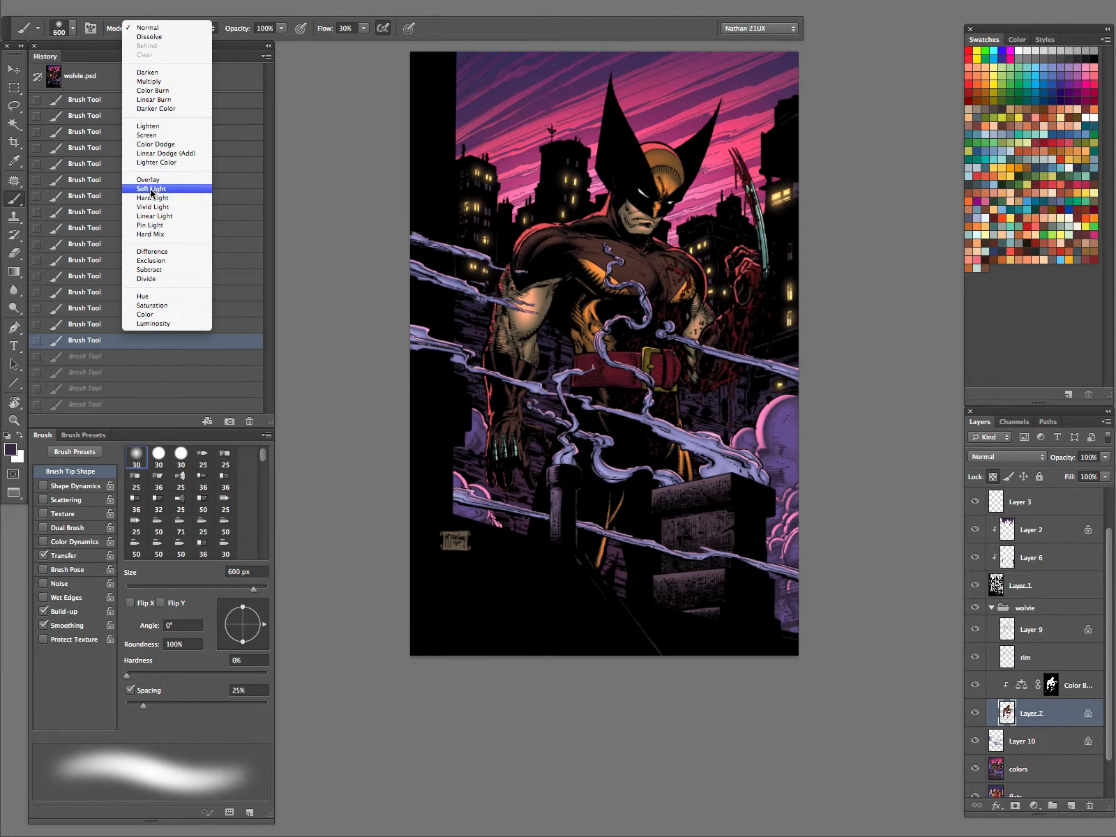
left_click(168, 82)
mouse_move(624, 524)
left_mouse_down()
mouse_move(576, 612)
mouse_move(606, 540)
mouse_move(574, 638)
mouse_move(616, 618)
mouse_move(637, 515)
mouse_move(652, 496)
left_mouse_up()
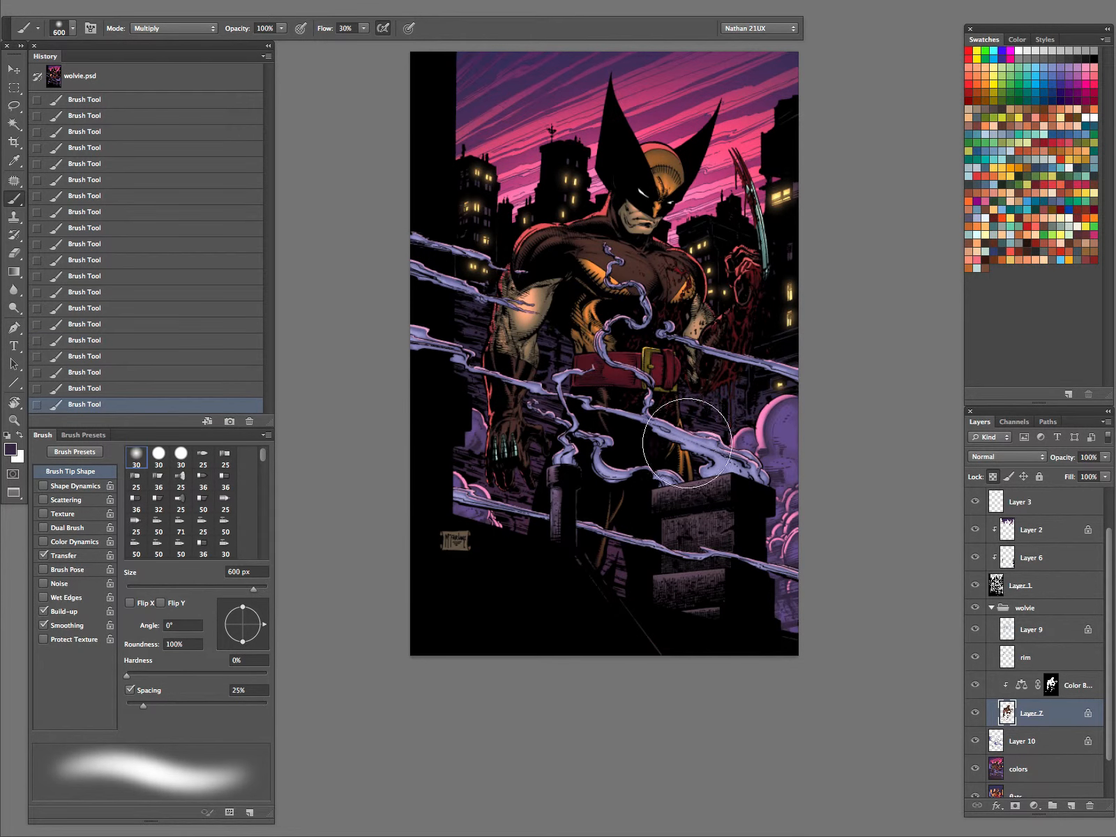
- Return the brush mode to Normal and brush dark purple softly over the legs
left_click(204, 28)
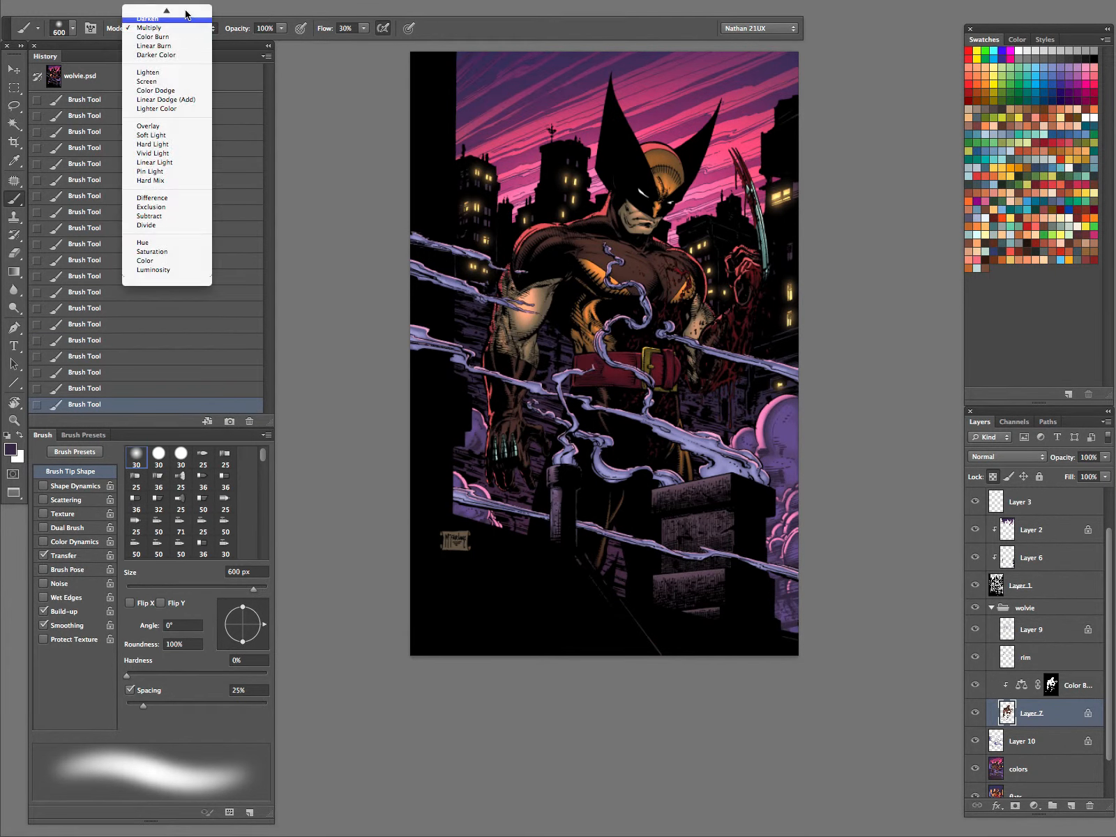
left_click(183, 10)
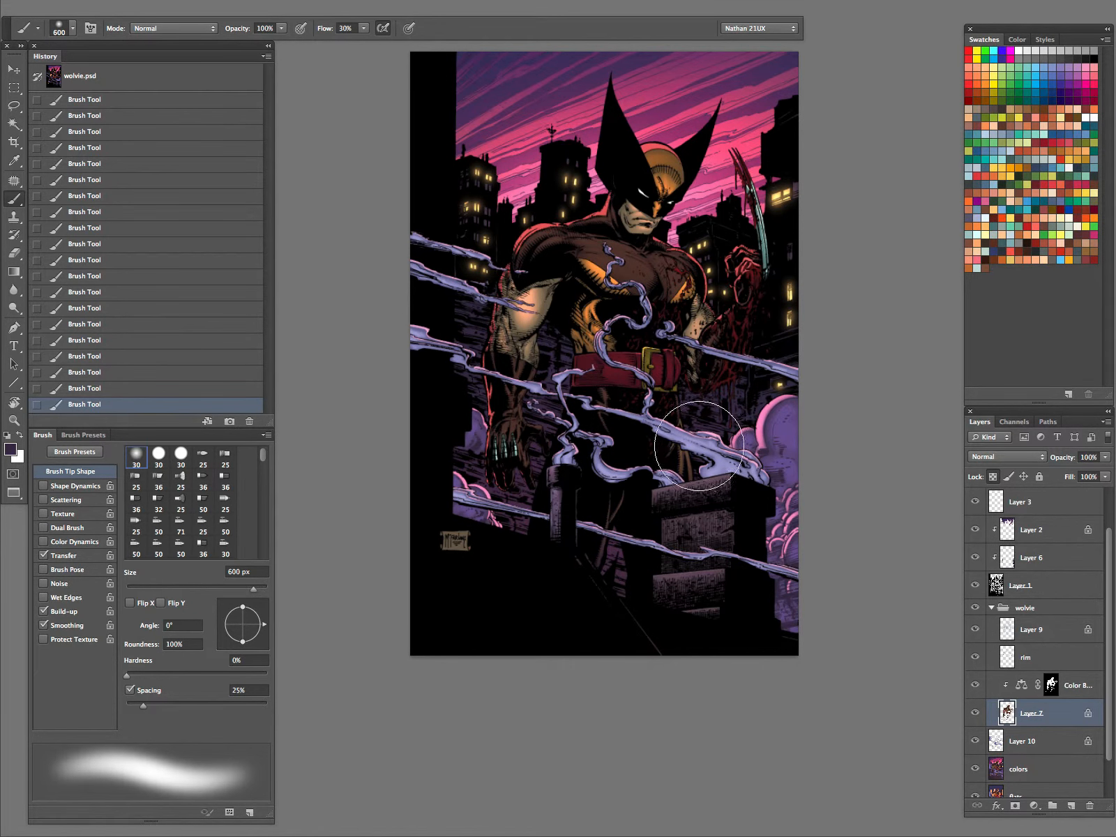
key("z")
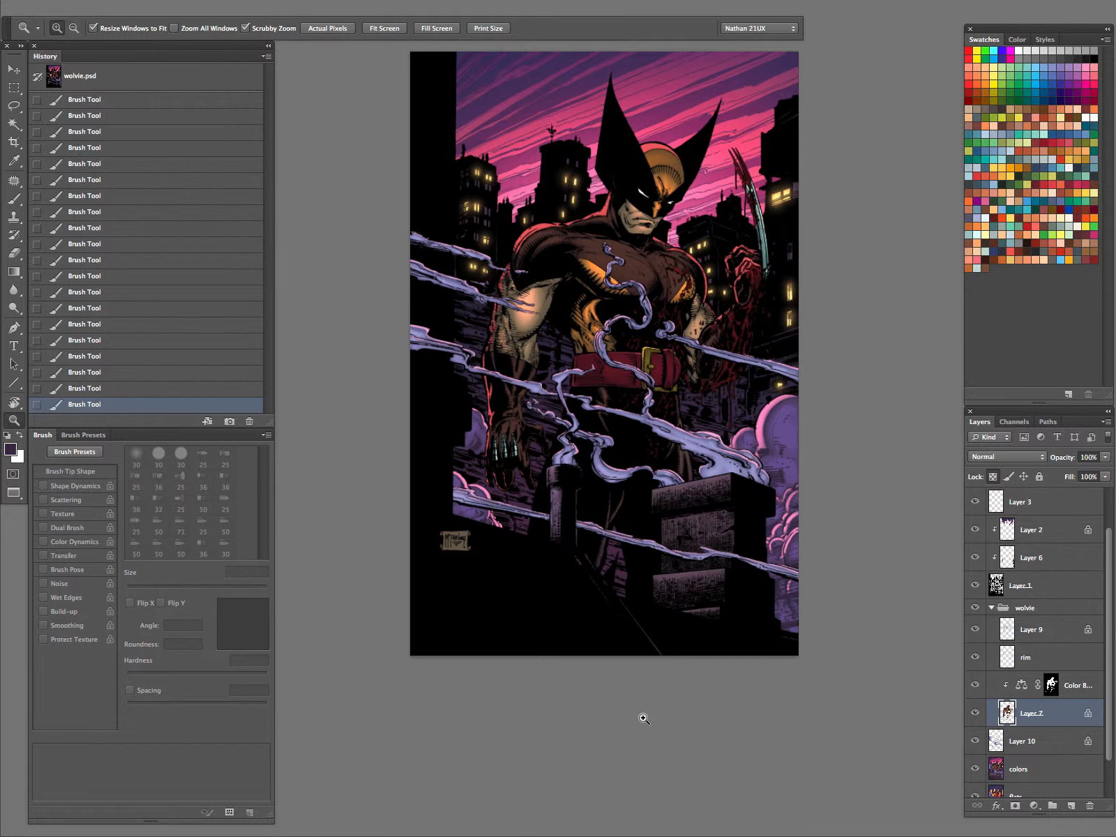
- Select the chimneys and rooftop with the Magic Wand on the flats layer, and make the colors layer active
left_click(1032, 769)
key("w")
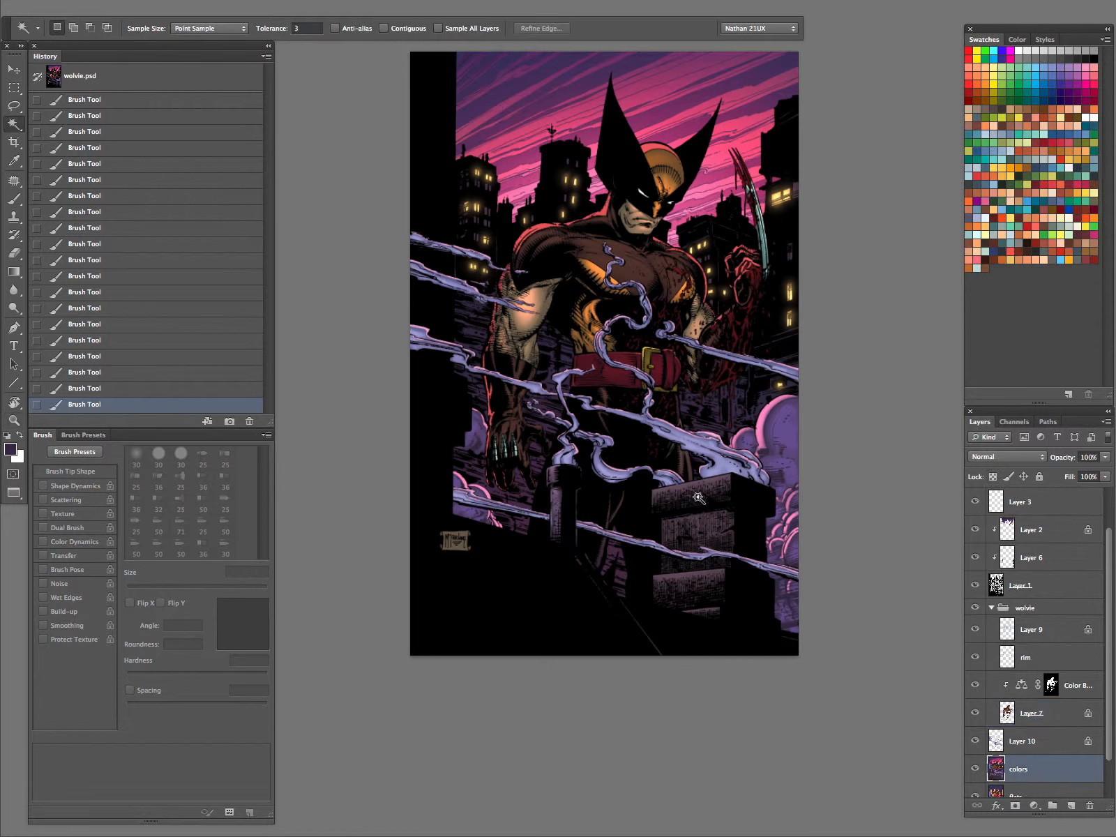
left_click(1059, 795)
left_click(691, 496)
left_click(563, 495, "shift")
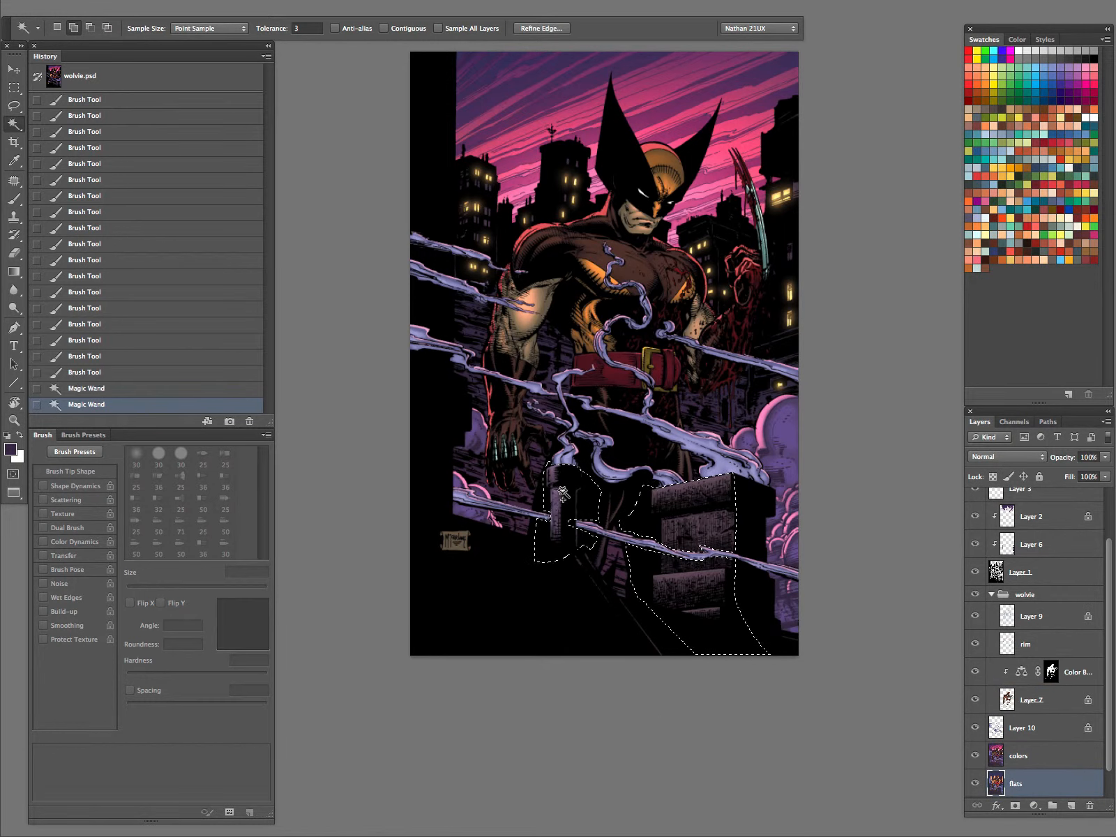
left_click(615, 599, "shift")
left_click(1026, 768)
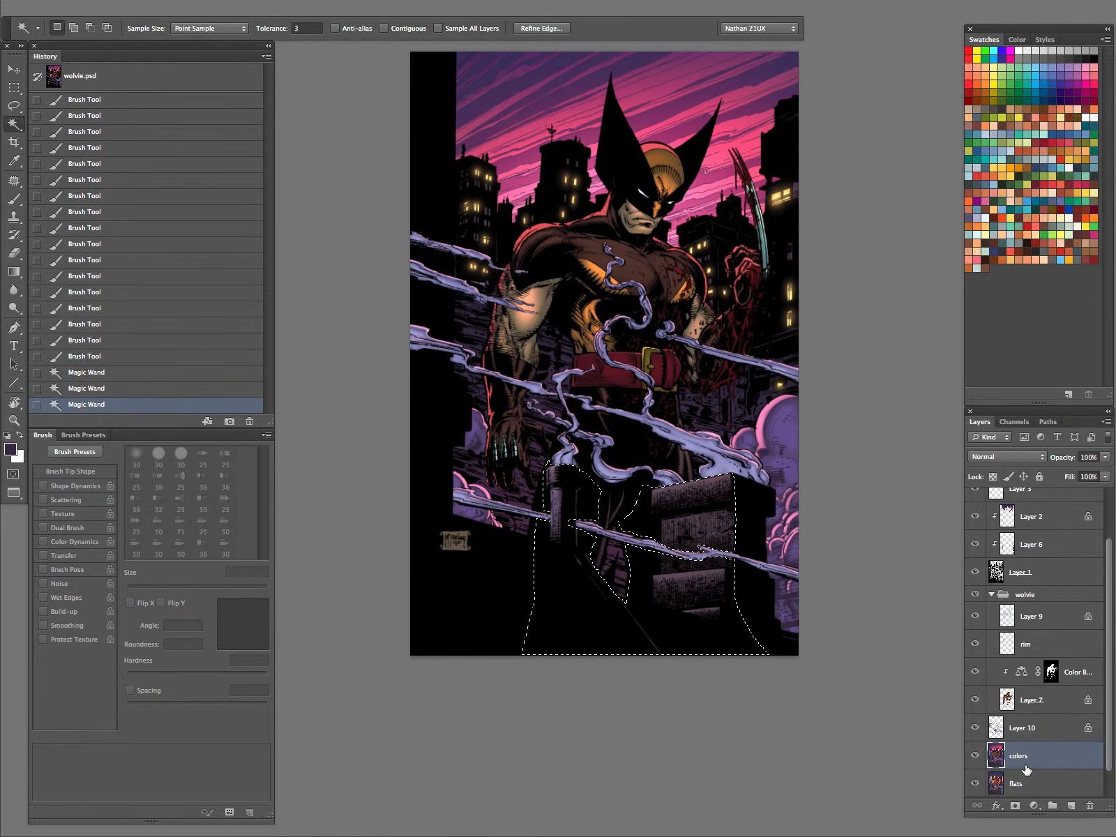
- Brighten the selected chimney and rooftop area with Levels, shift its midtones toward green with Color Balance, and deselect
key("ctrl+l")
left_click_drag(857, 217, 844, 219)
left_click(1010, 86)
key("ctrl+b")
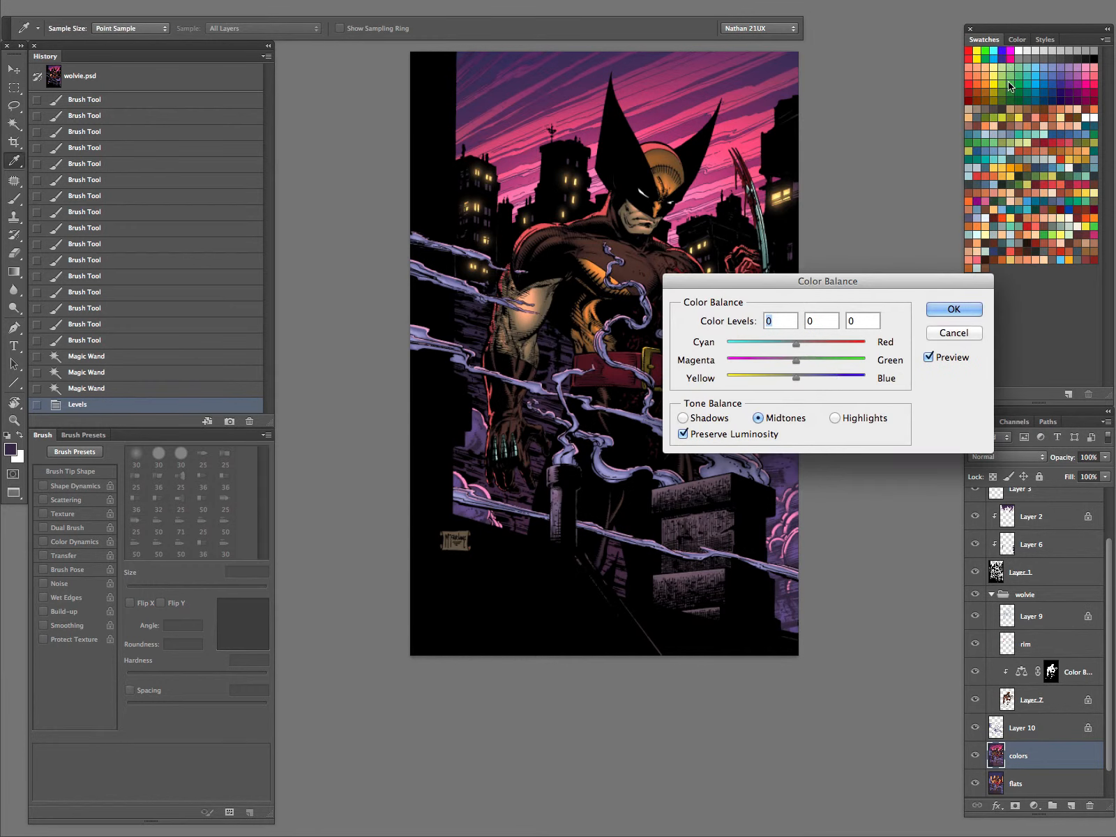
mouse_move(797, 344)
left_mouse_down()
mouse_move(799, 378)
mouse_move(786, 342)
mouse_move(808, 362)
left_mouse_up()
left_click(950, 313)
key("ctrl+d")
- Select the smoke from the flats layer and shift its midtones toward green and slightly toward red on Layer 10 with Color Balance
left_click(1023, 778)
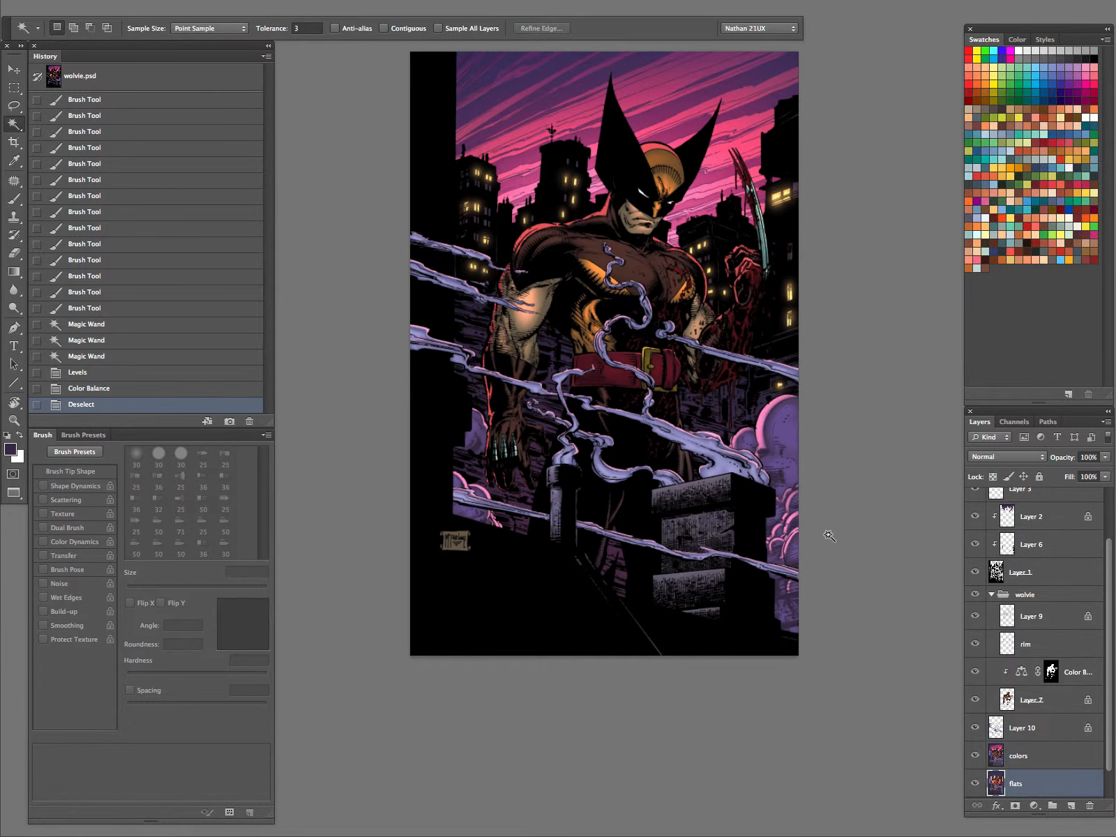
left_click(740, 457)
left_click(1010, 728)
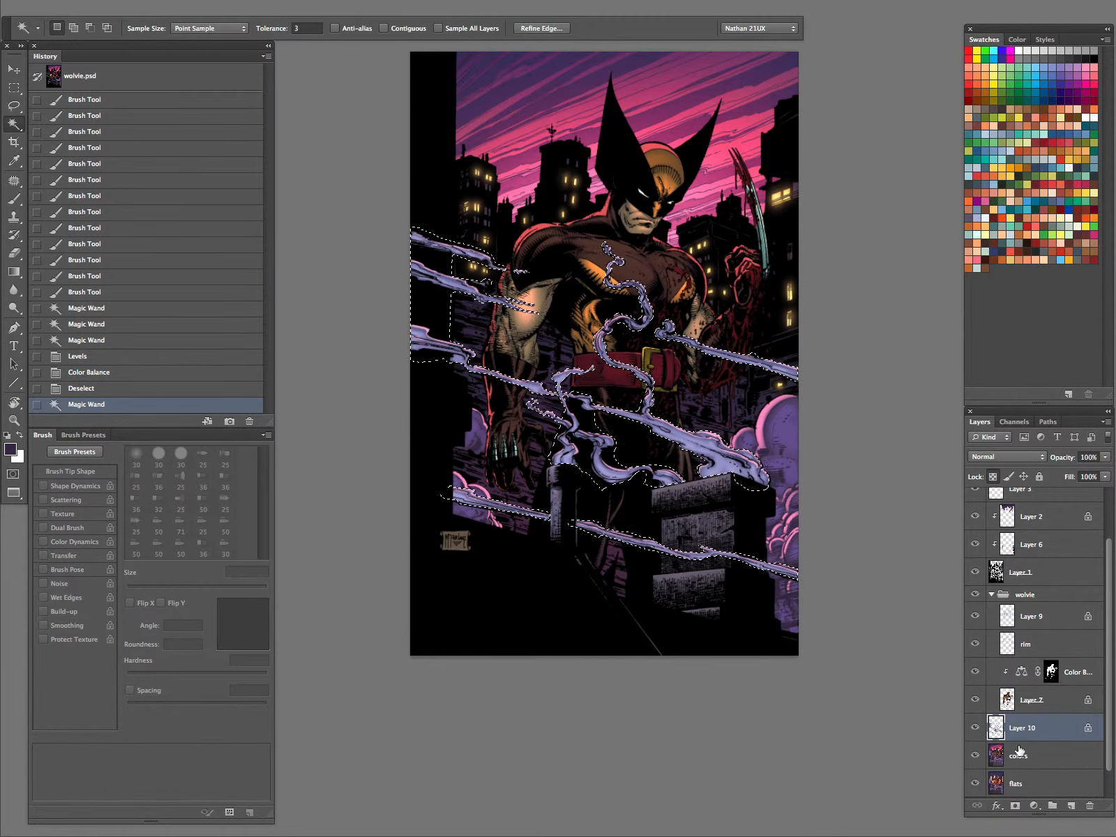
key("ctrl+b")
left_click_drag(806, 362, 817, 362)
left_click_drag(896, 281, 936, 82)
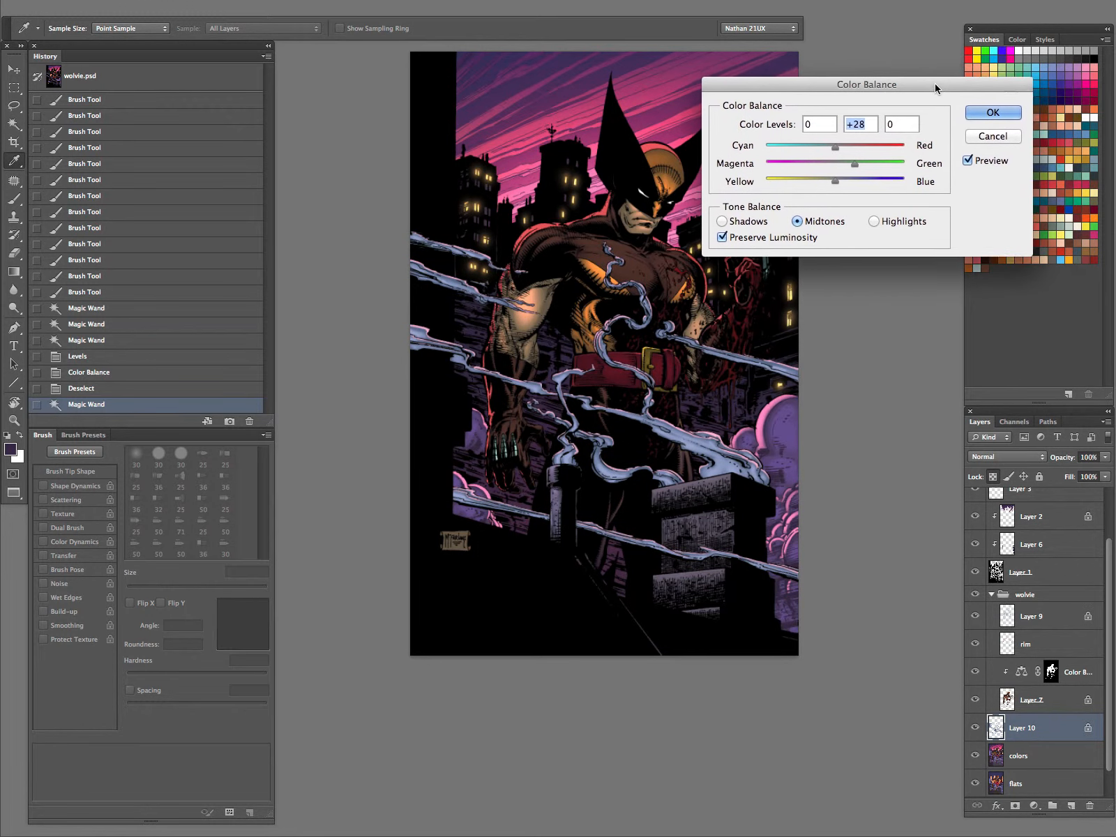
mouse_move(833, 146)
left_mouse_down()
mouse_move(843, 168)
mouse_move(836, 183)
mouse_move(818, 183)
mouse_move(826, 150)
mouse_move(839, 146)
left_mouse_up()
left_click(990, 110)
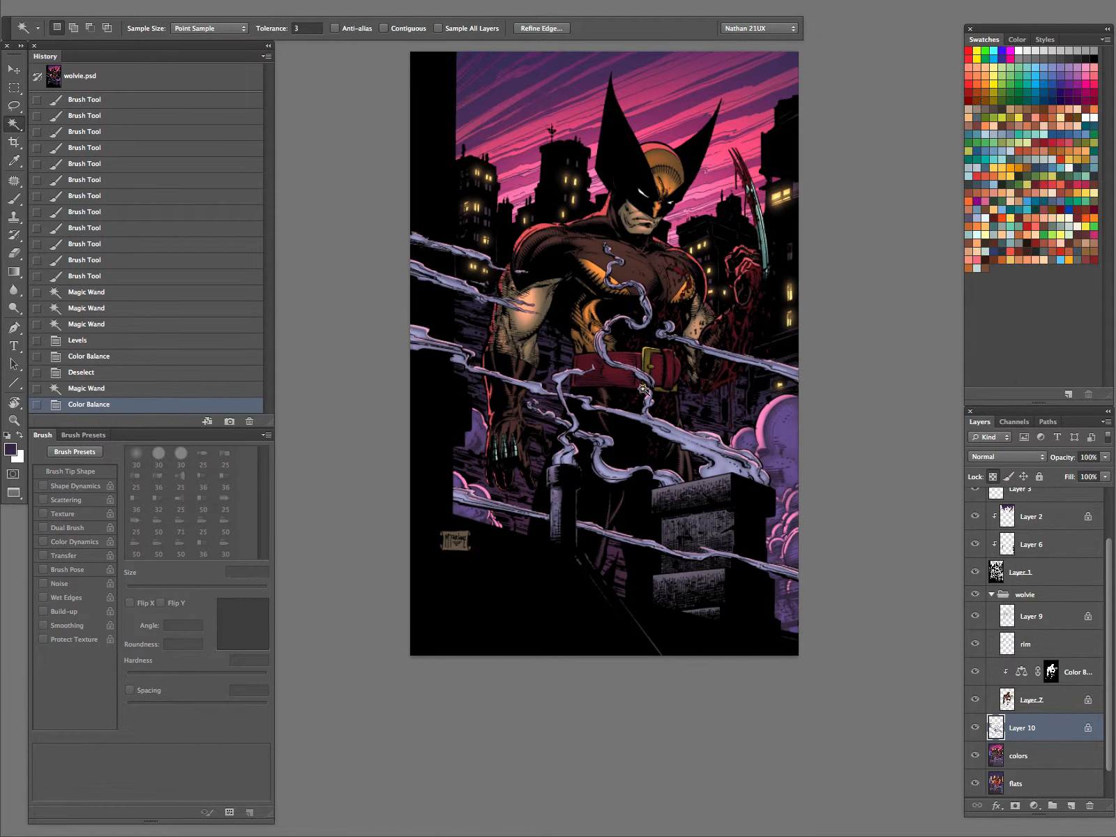
- Check the line art by hiding and showing Layer 1, and make that layer active
left_click_drag(642, 388, 746, 515)
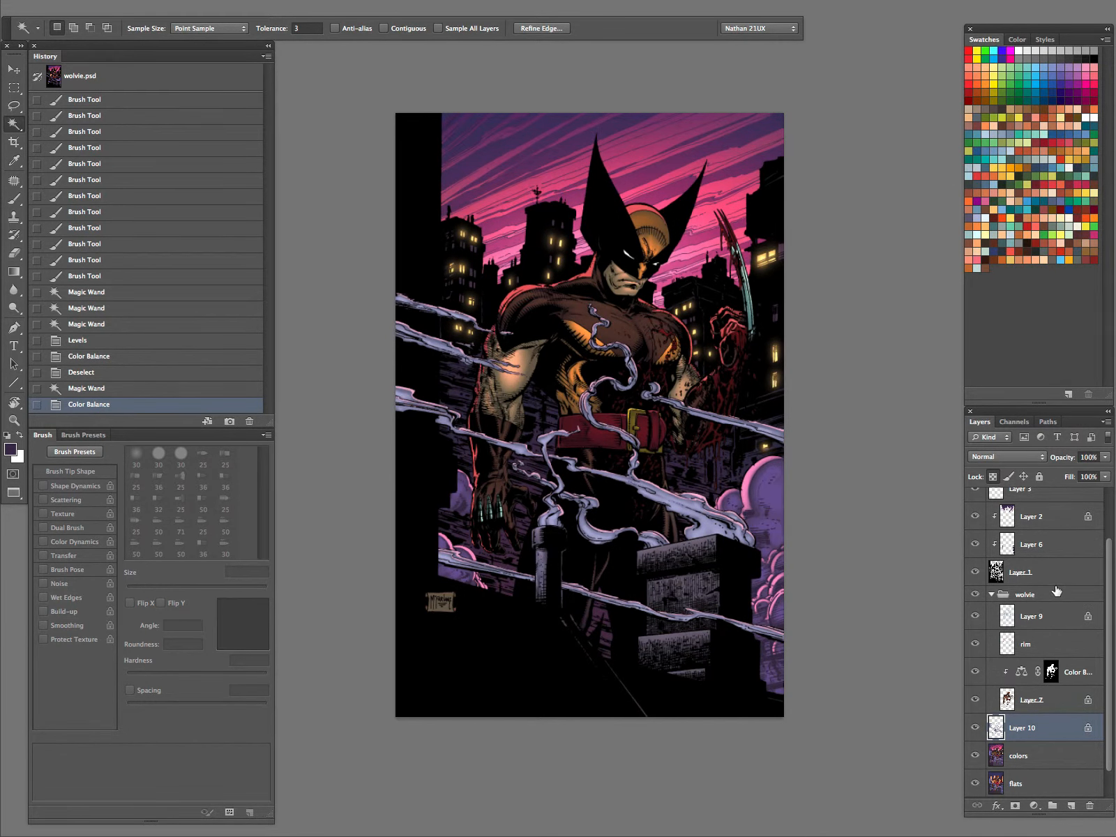
left_click_drag(1108, 580, 1106, 525)
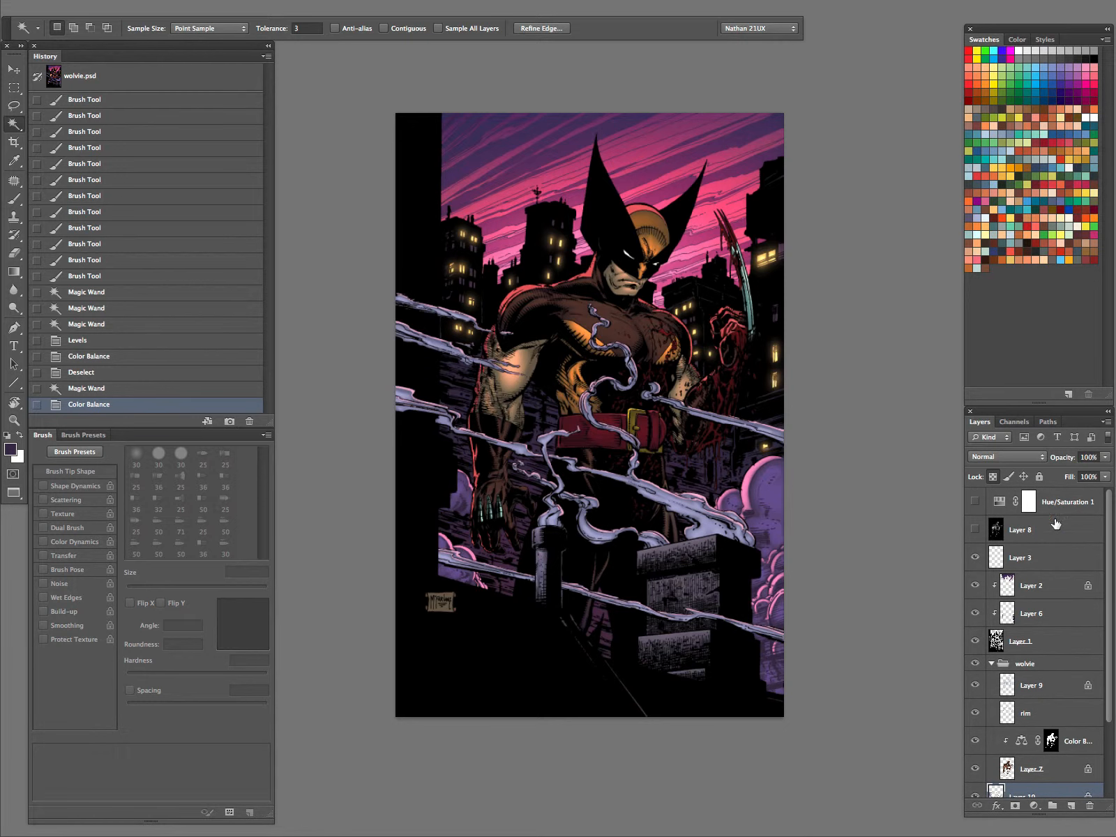
left_click(976, 641)
left_click(976, 641)
left_click(992, 649)
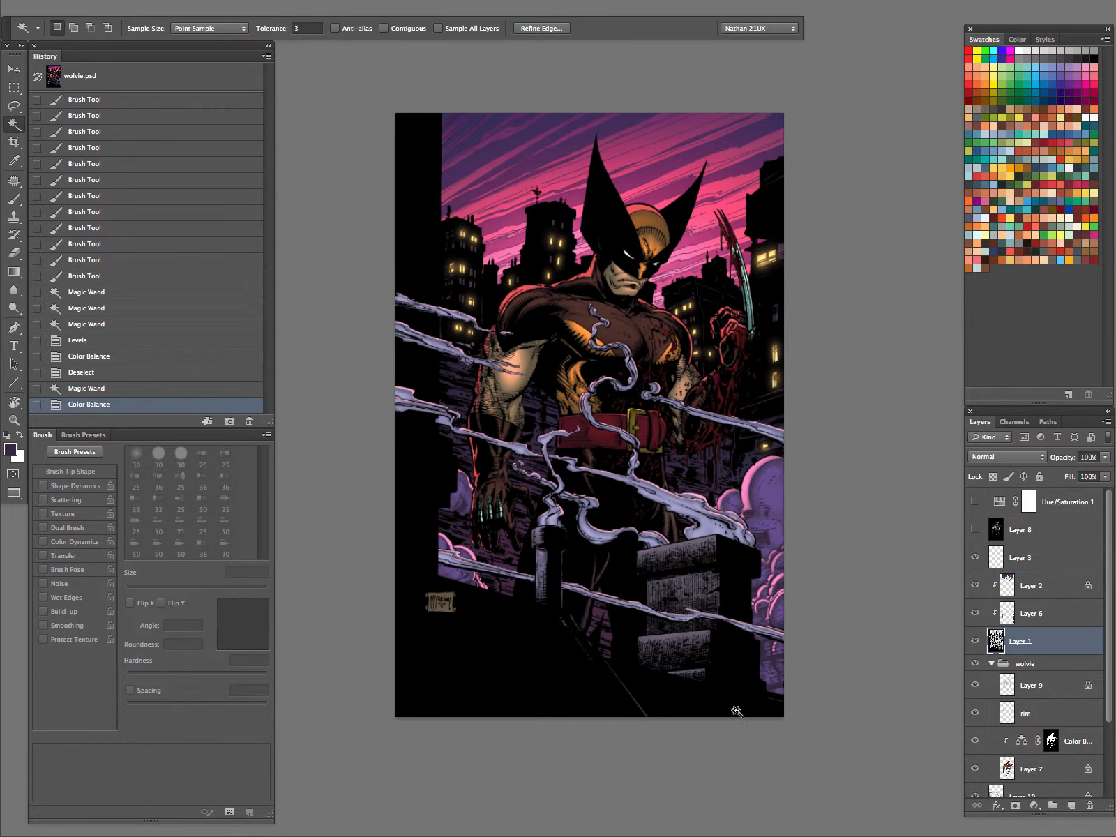
- Try dodging highlights across the signature scroll on the colors layer within a Magic Wand selection
key("z")
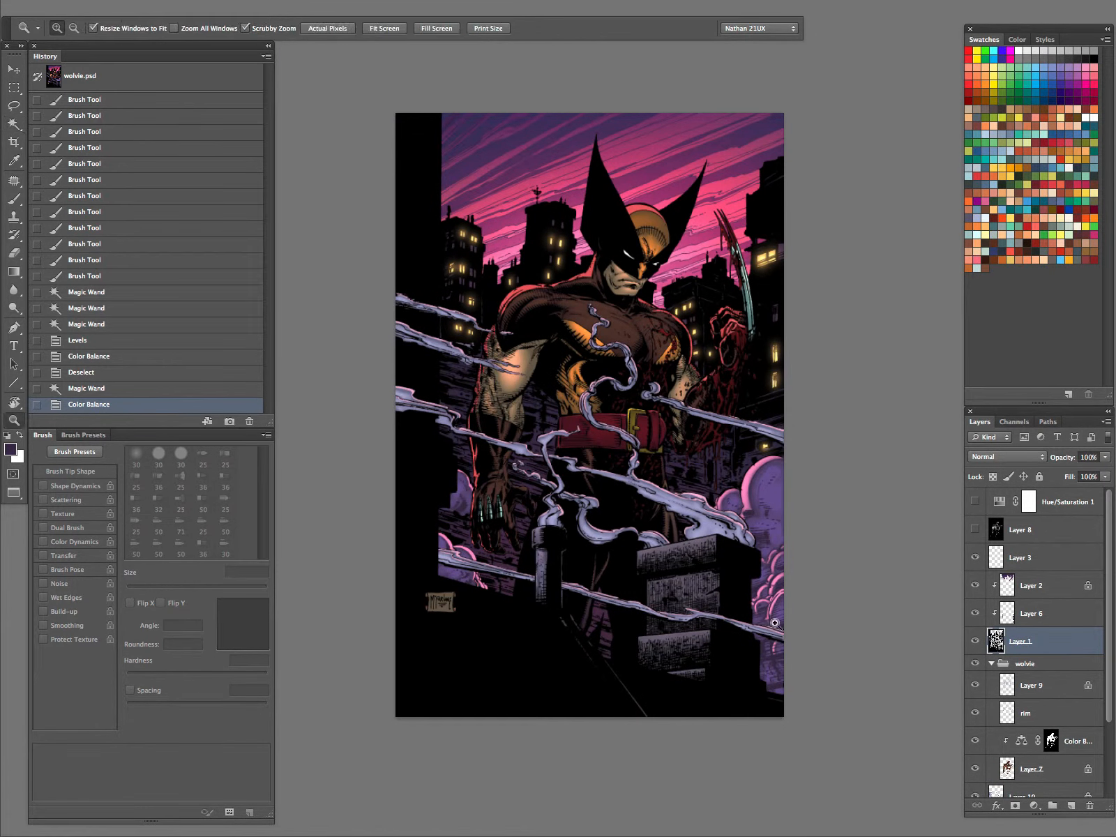
left_click(482, 593)
left_click_drag(1111, 708, 1111, 782)
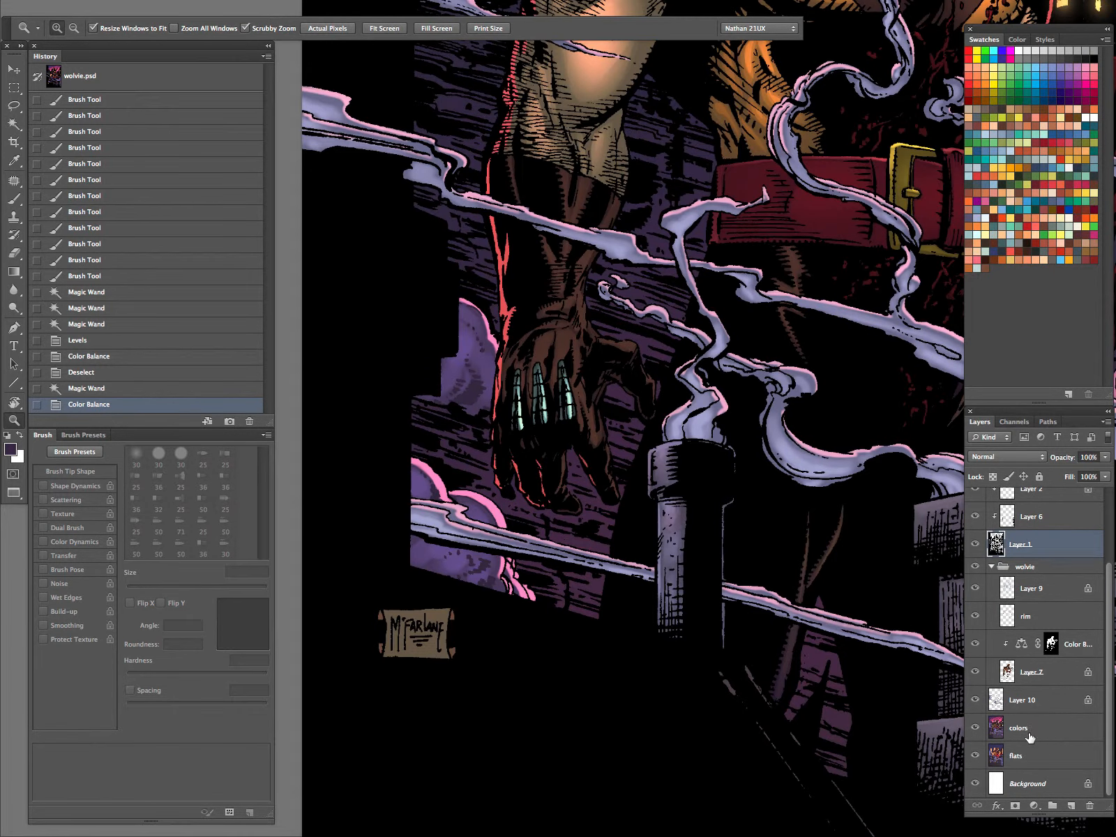
left_click(1017, 739)
left_click_drag(443, 612, 510, 609)
left_click_drag(513, 607, 708, 533)
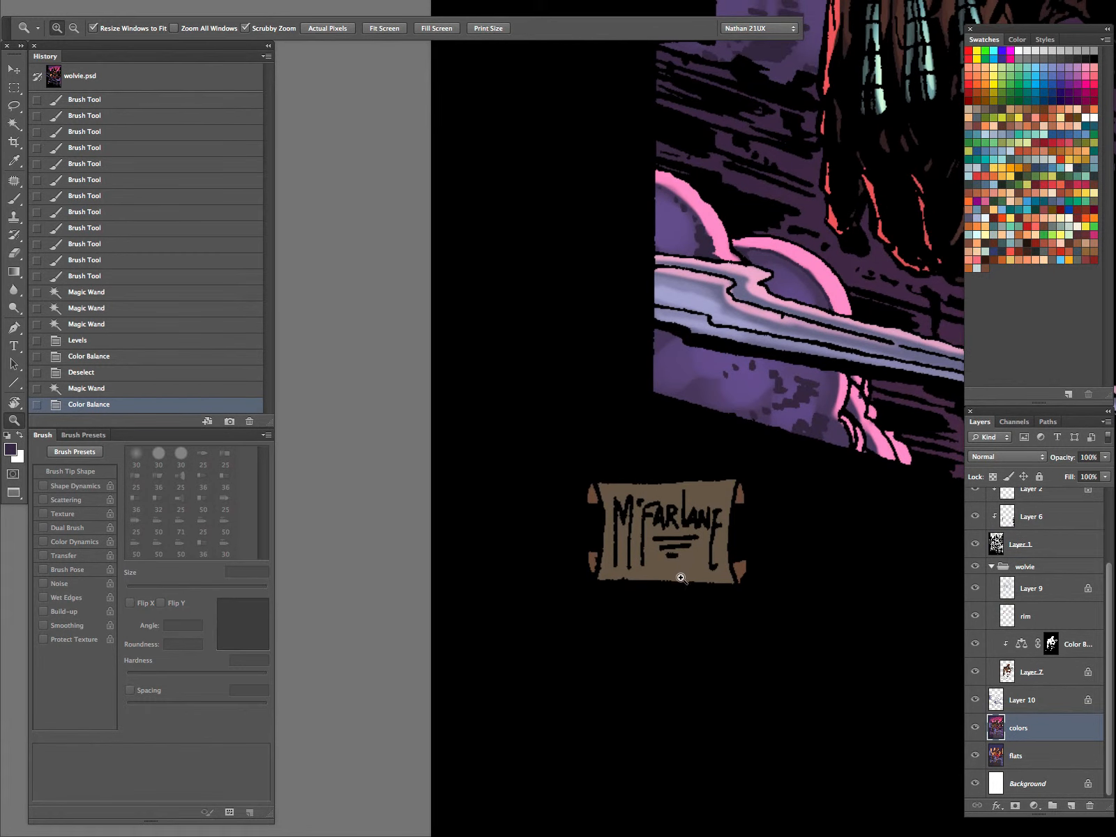
key("w")
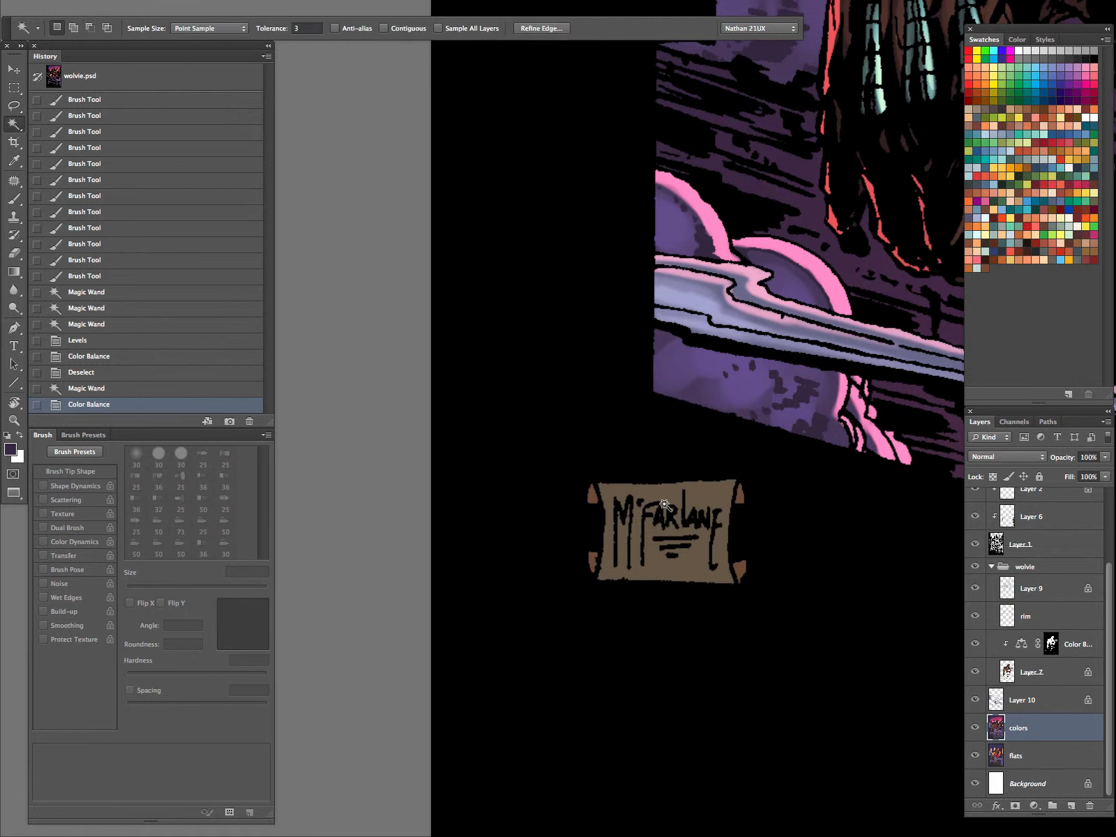
left_click(658, 535)
key("o")
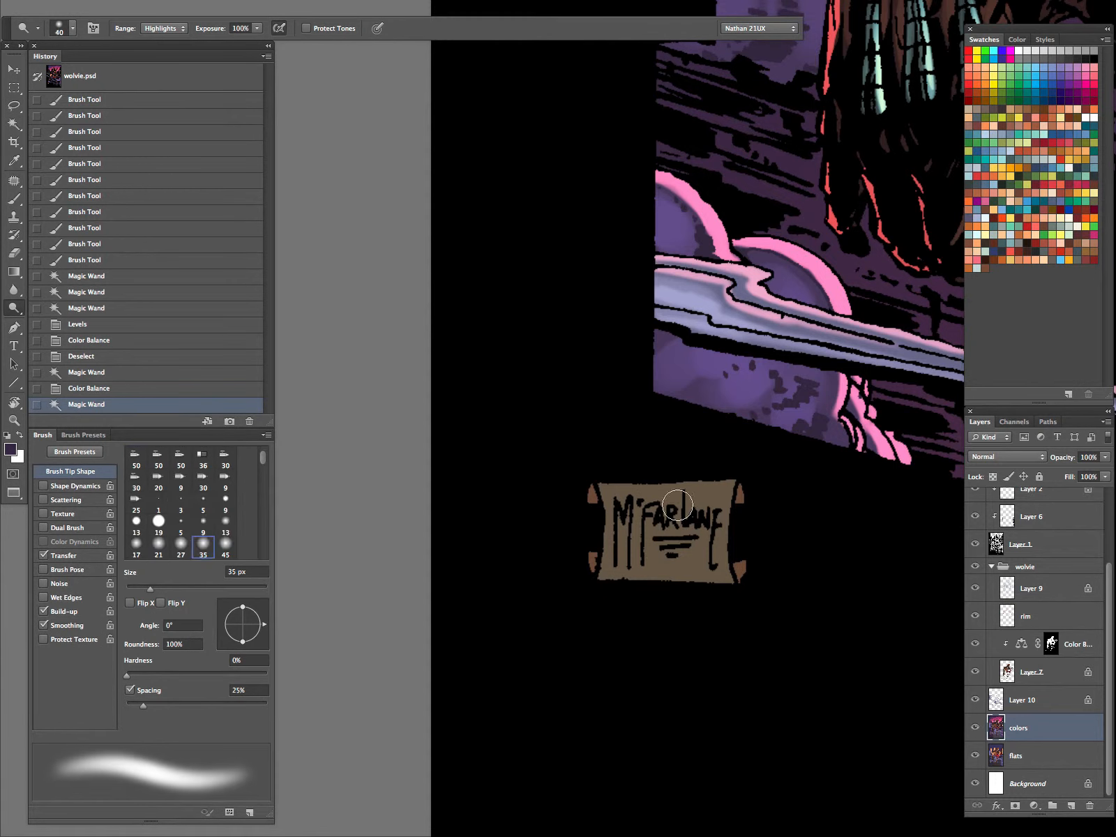
mouse_move(601, 521)
left_mouse_down()
mouse_move(805, 521)
mouse_move(720, 516)
left_mouse_up()
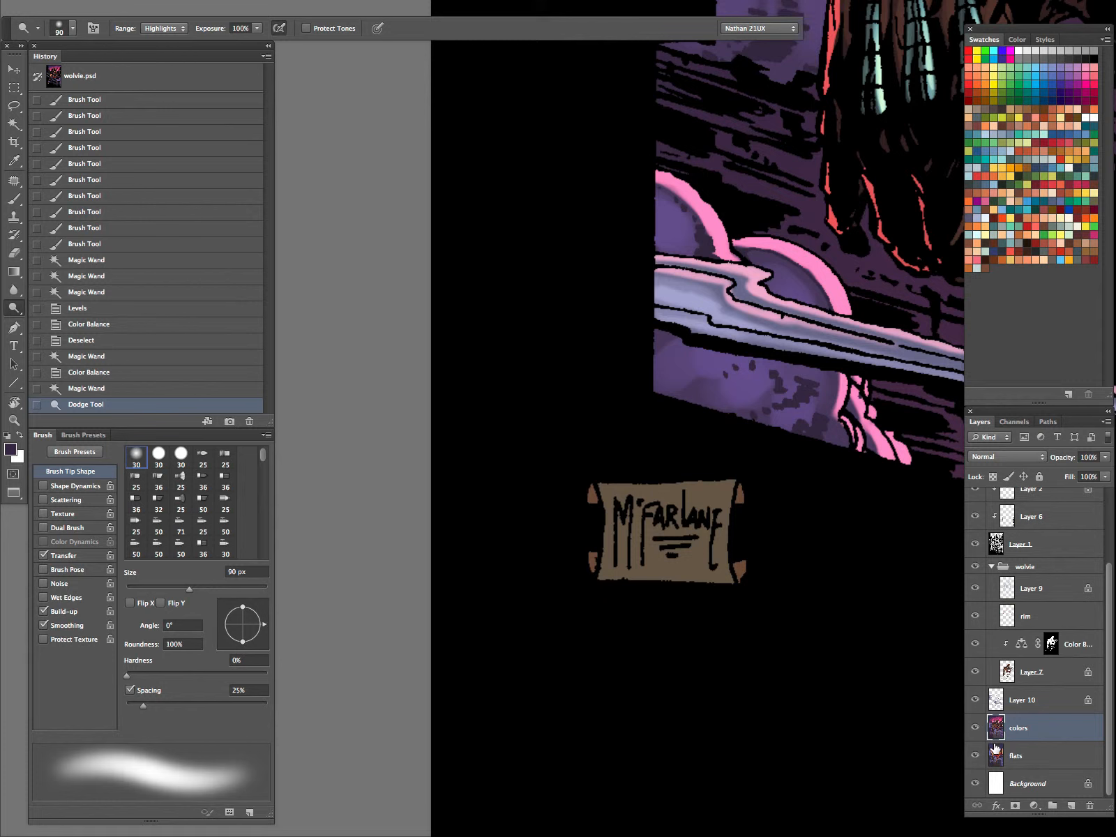
- Reselect the signature scroll's panel from the flats layer and try dodging it again on the colors layer
key("super+d")
left_click(1022, 757)
key("w")
left_click(708, 536)
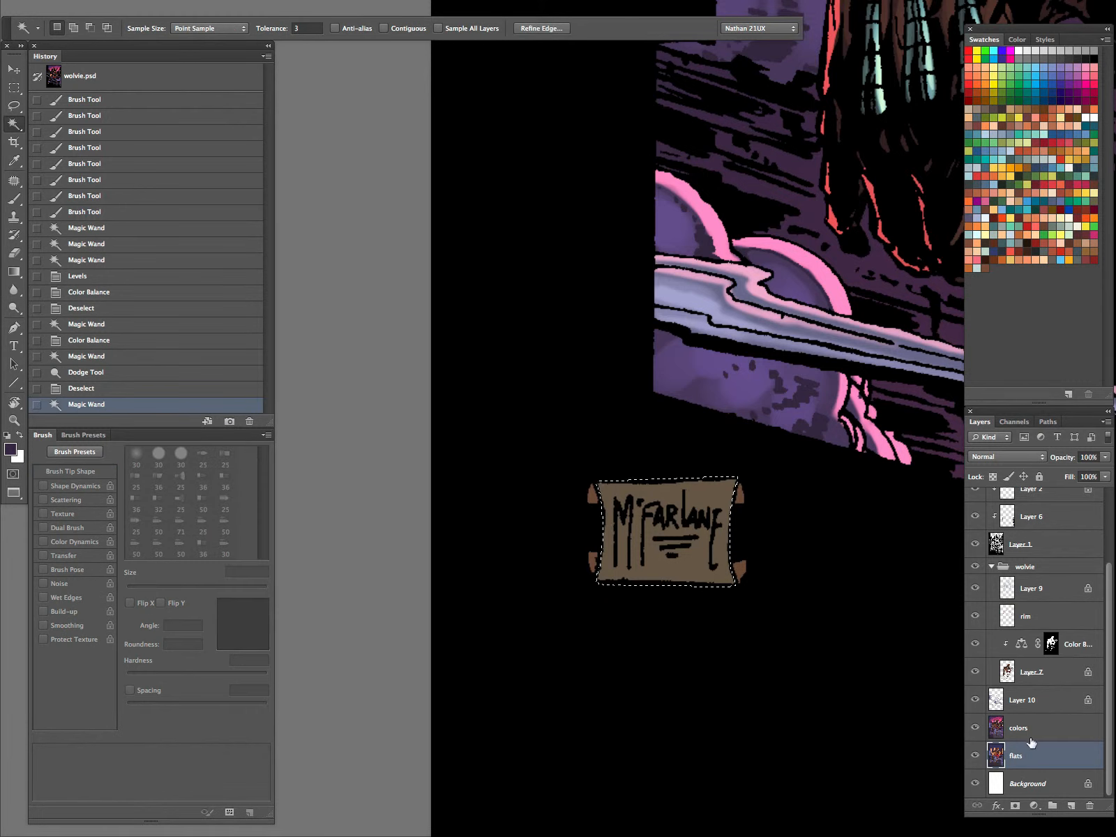
left_click(1029, 732)
key("o")
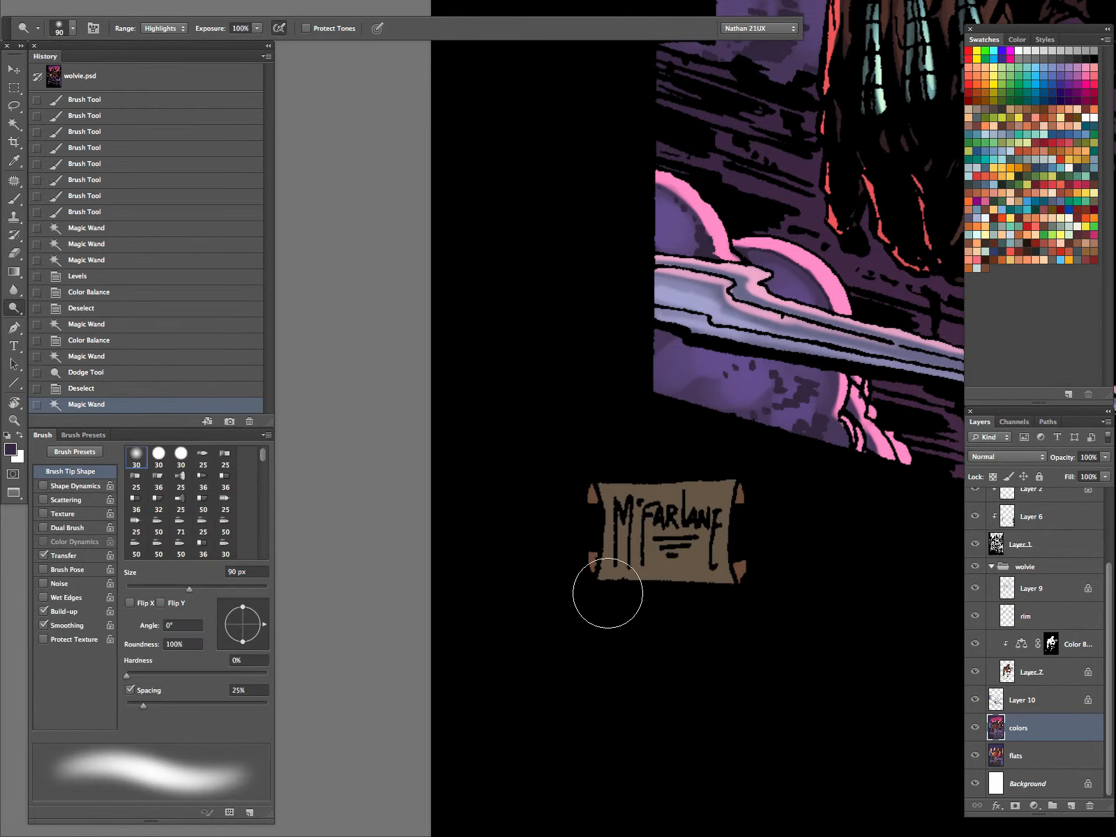
left_click(742, 523)
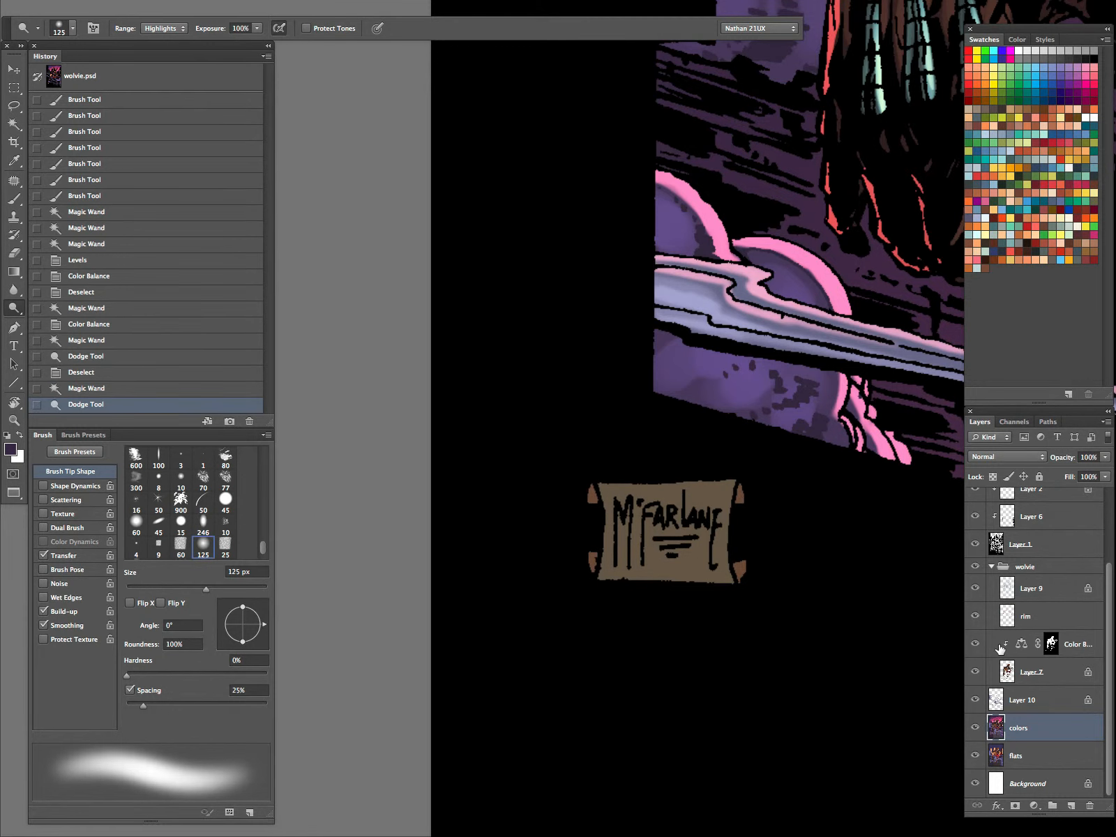
- Hide and show the wolvie group and Layer 10 to find what covers the signature scroll
left_click(994, 568)
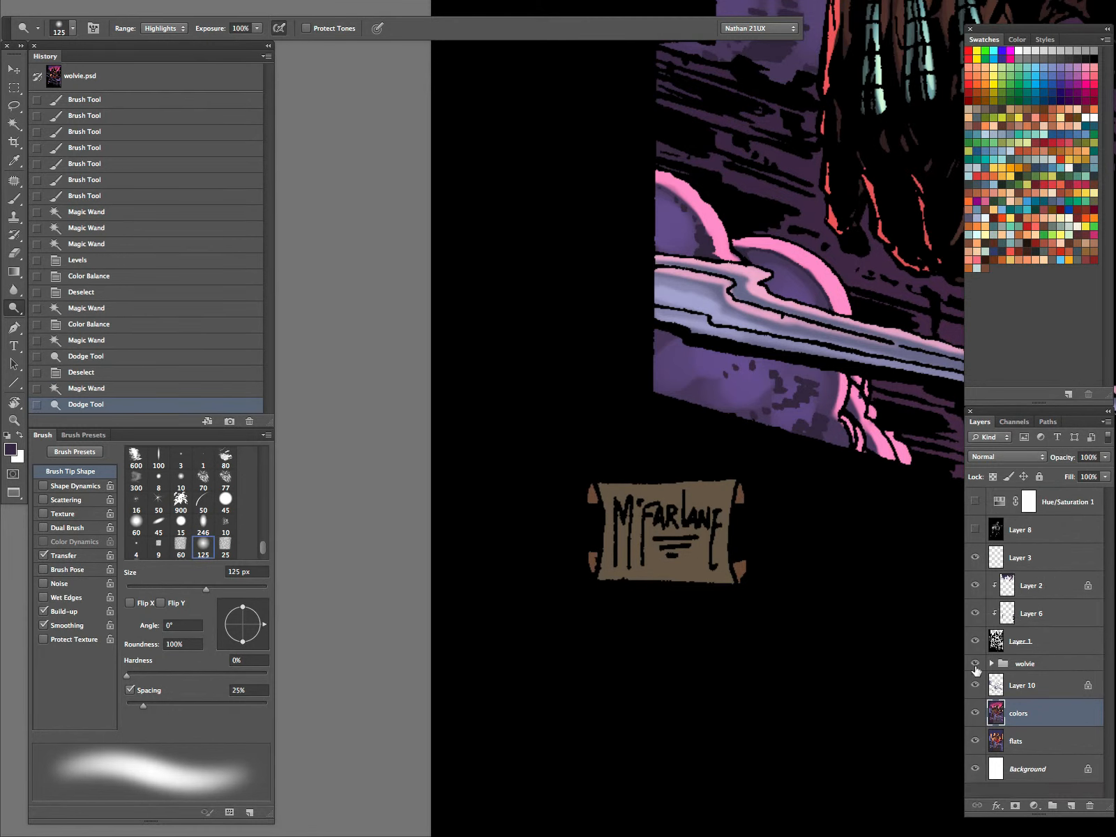
left_click(976, 665)
left_click(976, 686)
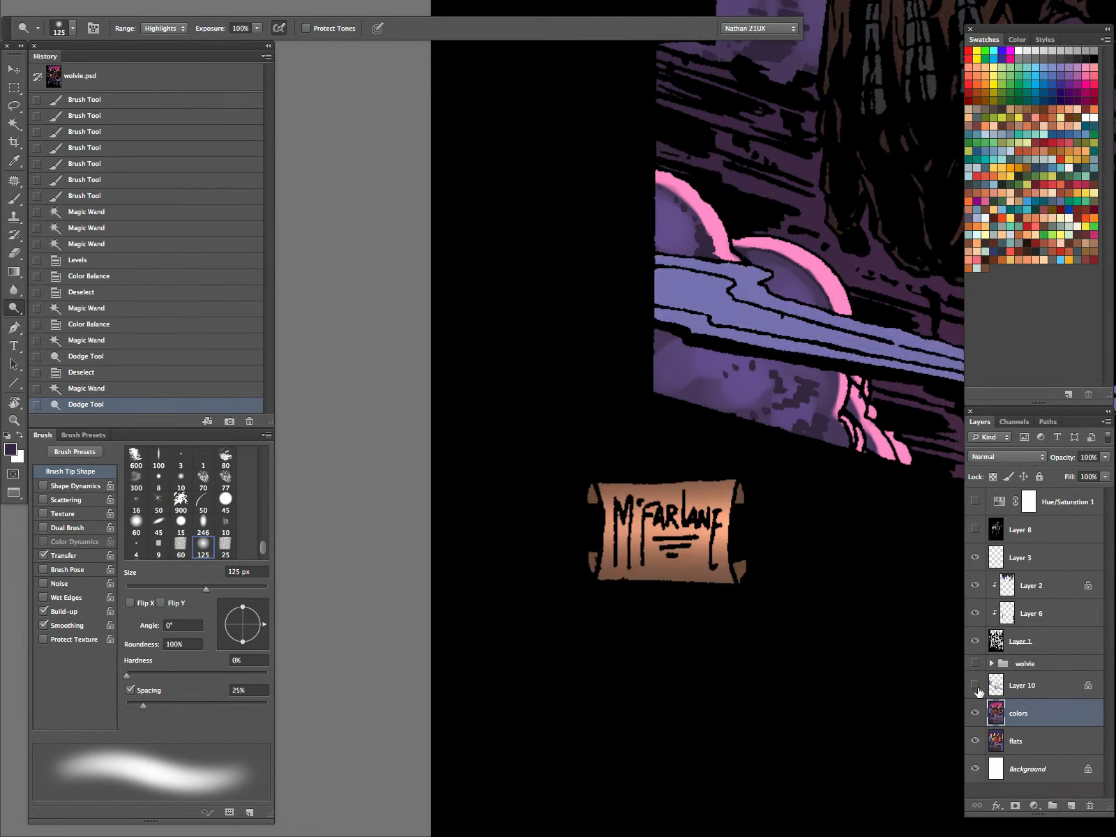
left_click(977, 687)
left_click(976, 665)
left_click(976, 665)
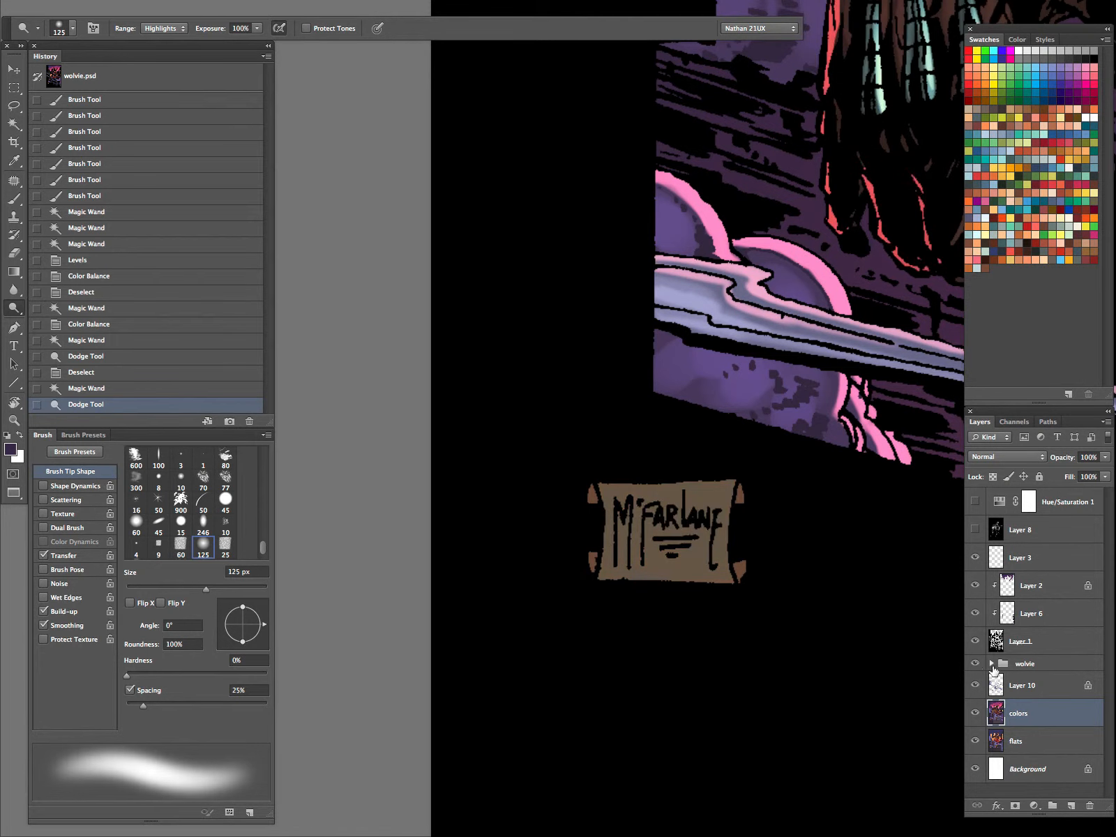
- Lasso around the signature scroll on Layer 7 in the wolvie group, clear the paint covering it, and deselect
left_click(992, 665)
scroll(1110, 684, "down", 2)
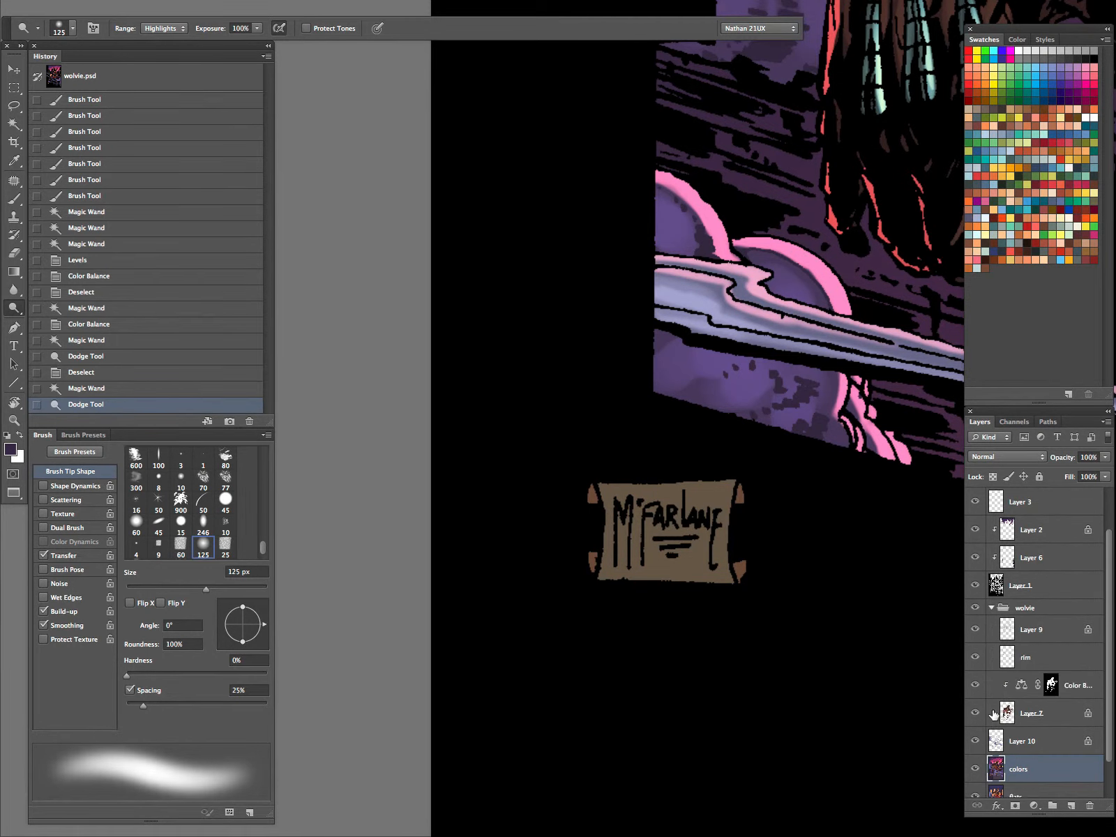
left_click(976, 713)
left_click(976, 713)
left_click(1031, 713)
key("l")
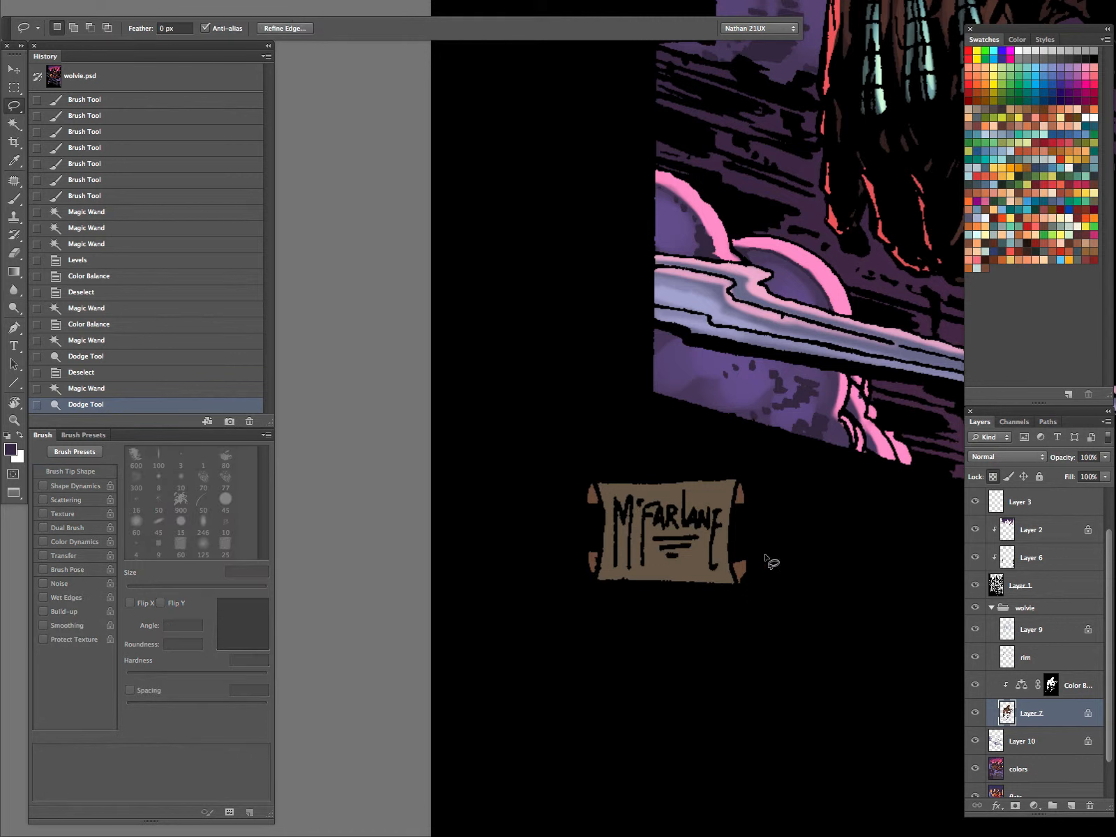
mouse_move(766, 471)
left_mouse_down()
mouse_move(710, 438)
mouse_move(725, 441)
left_mouse_up()
key("Delete")
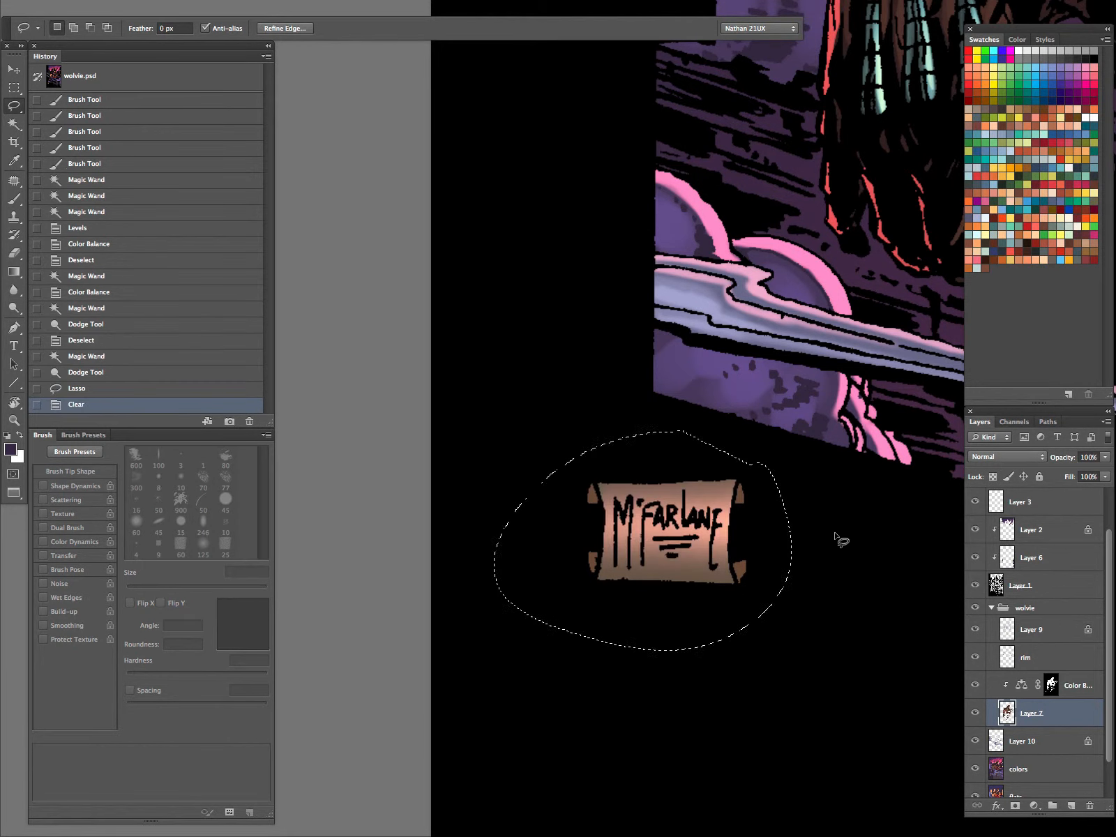
key("ctrl+d")
- Collapse the wolvie group, select the scroll's panel from the flats layer, and make the colors layer active
left_click(991, 609)
left_click(1023, 742)
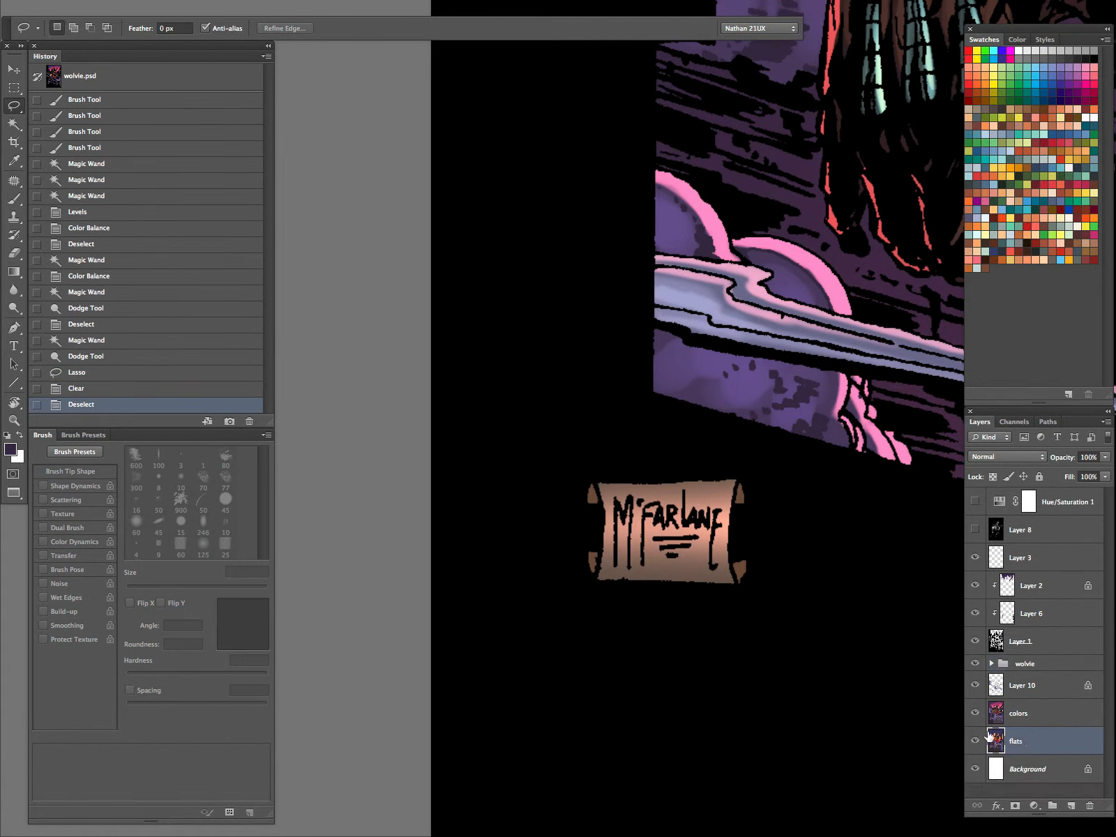
key("w")
left_click(717, 539)
left_click(975, 713)
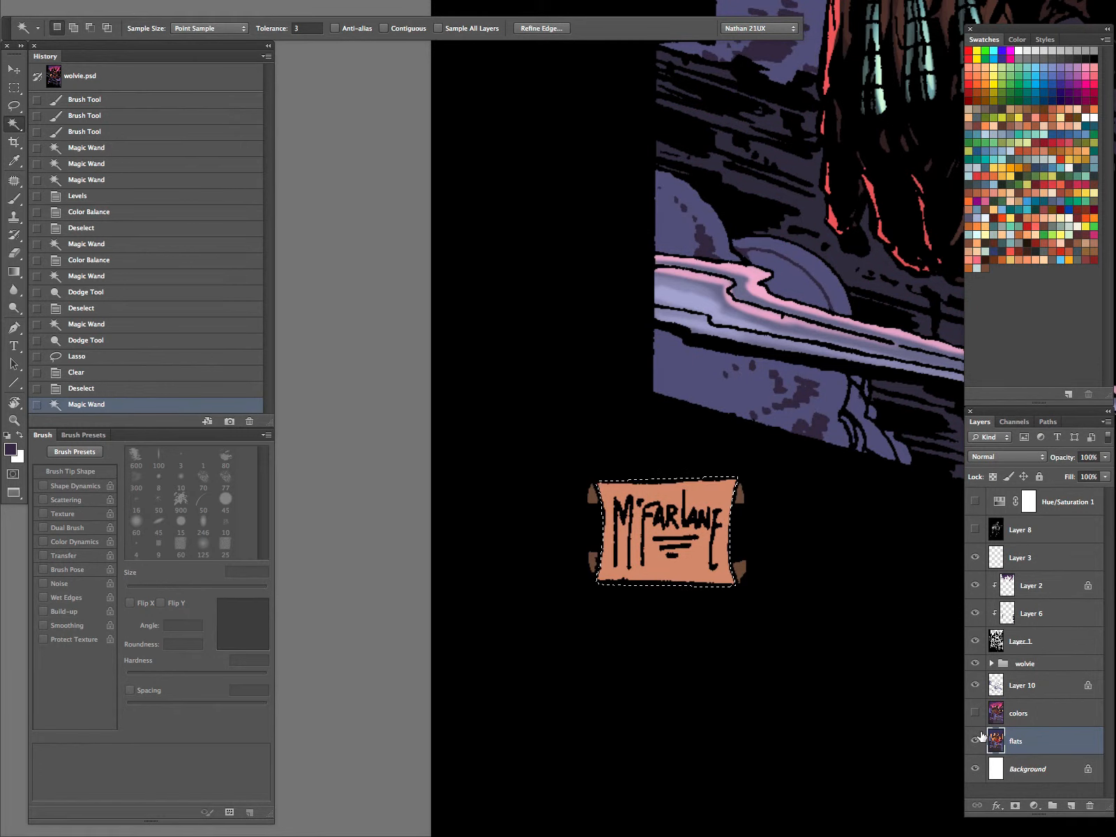
left_click(975, 713)
left_click(1019, 713)
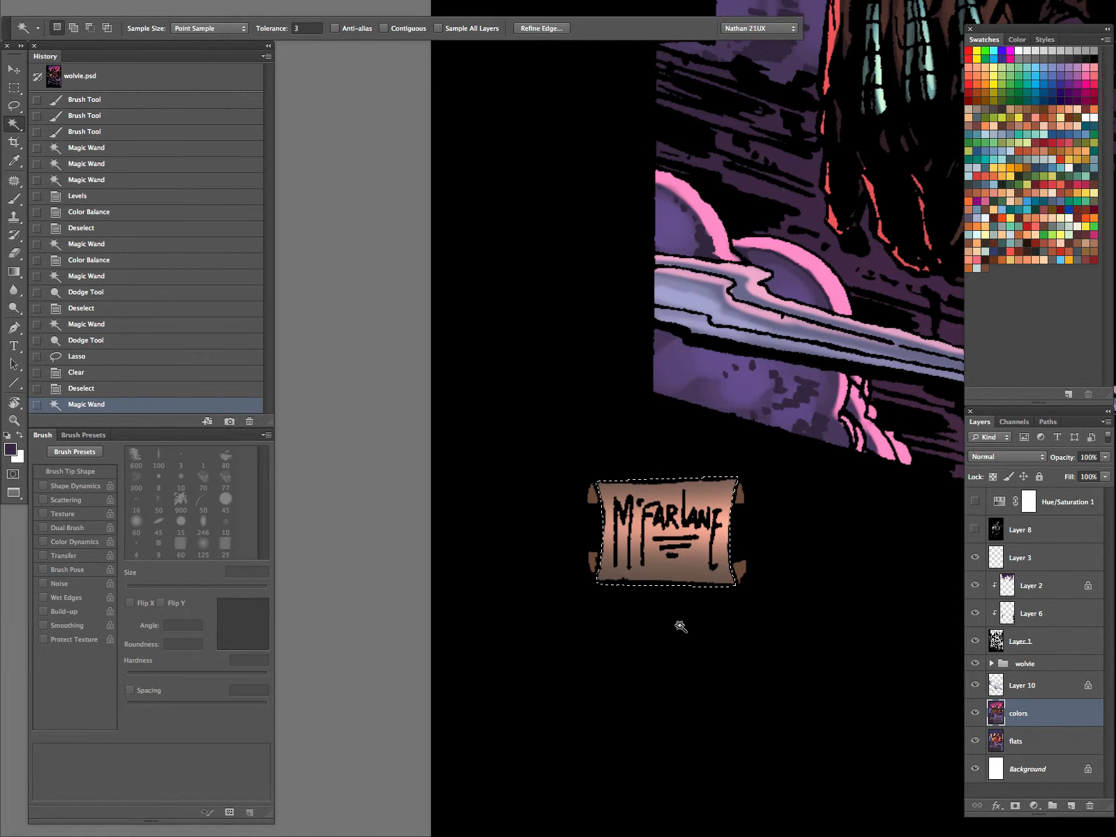
- Fill the selected scroll panel with a sampled dull brown and raise its lightness to +6 with Hue/Saturation
key("i")
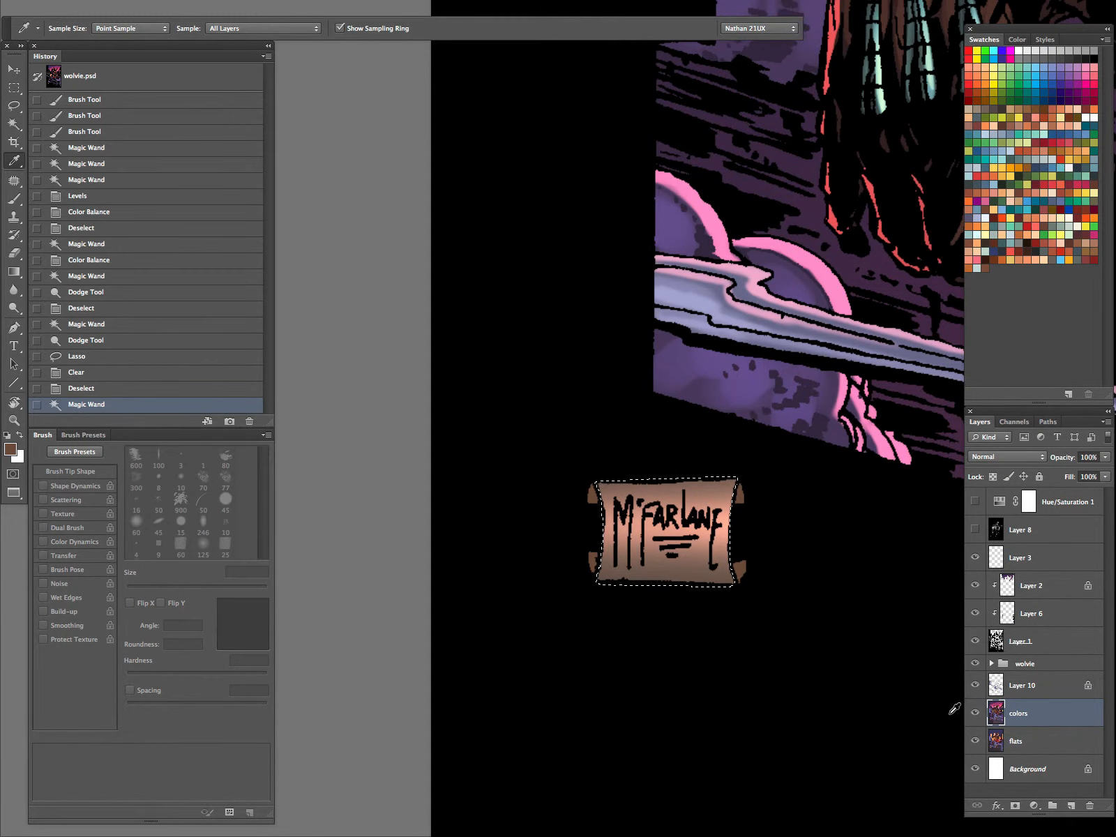
key("alt+BackSpace")
key("ctrl+u")
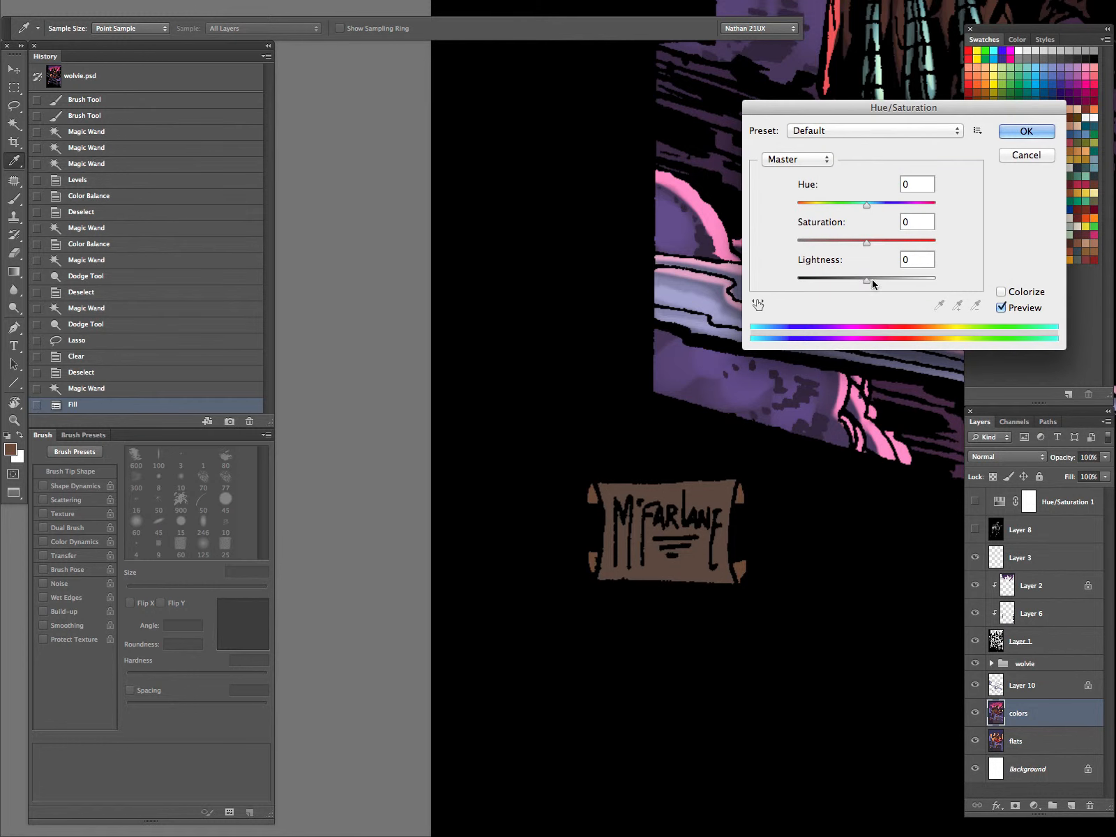
left_click_drag(872, 279, 871, 279)
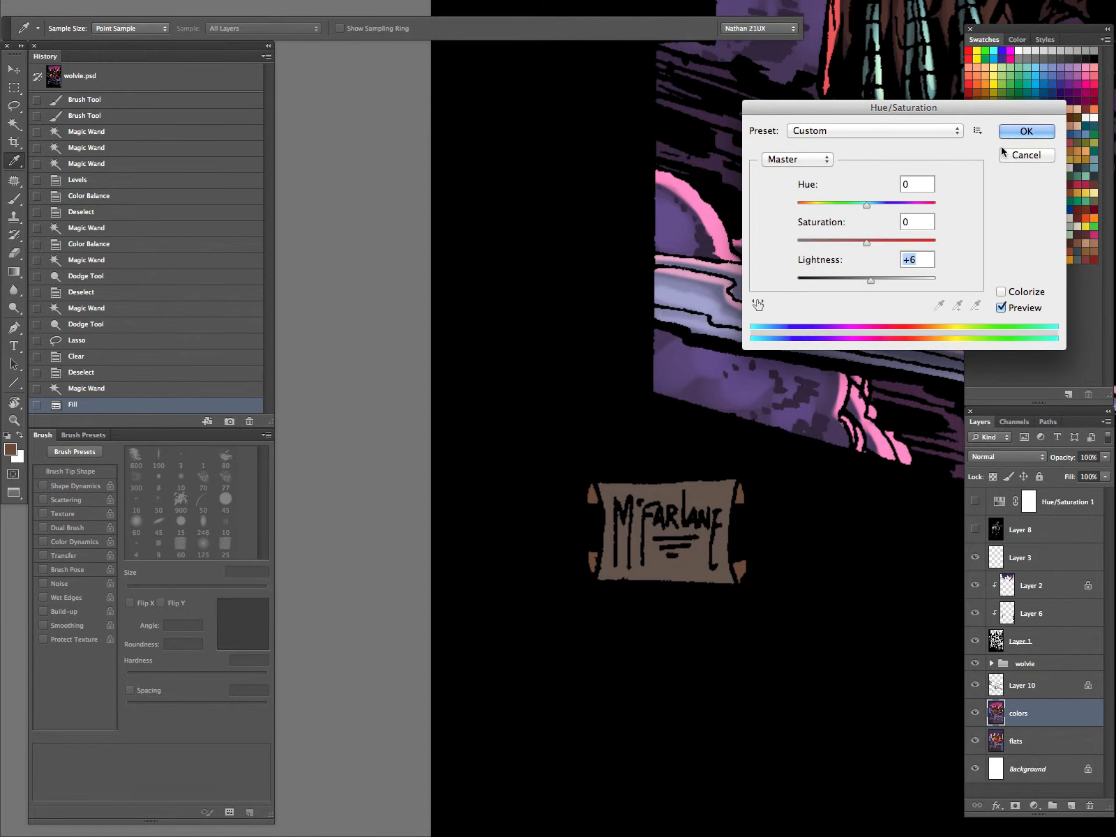
left_click(1017, 132)
- Dodge highlights across the upper part of the signature scroll with soft brushes from 90 px down to 50 px
key("o")
key("bracketleft")
key("bracketleft")
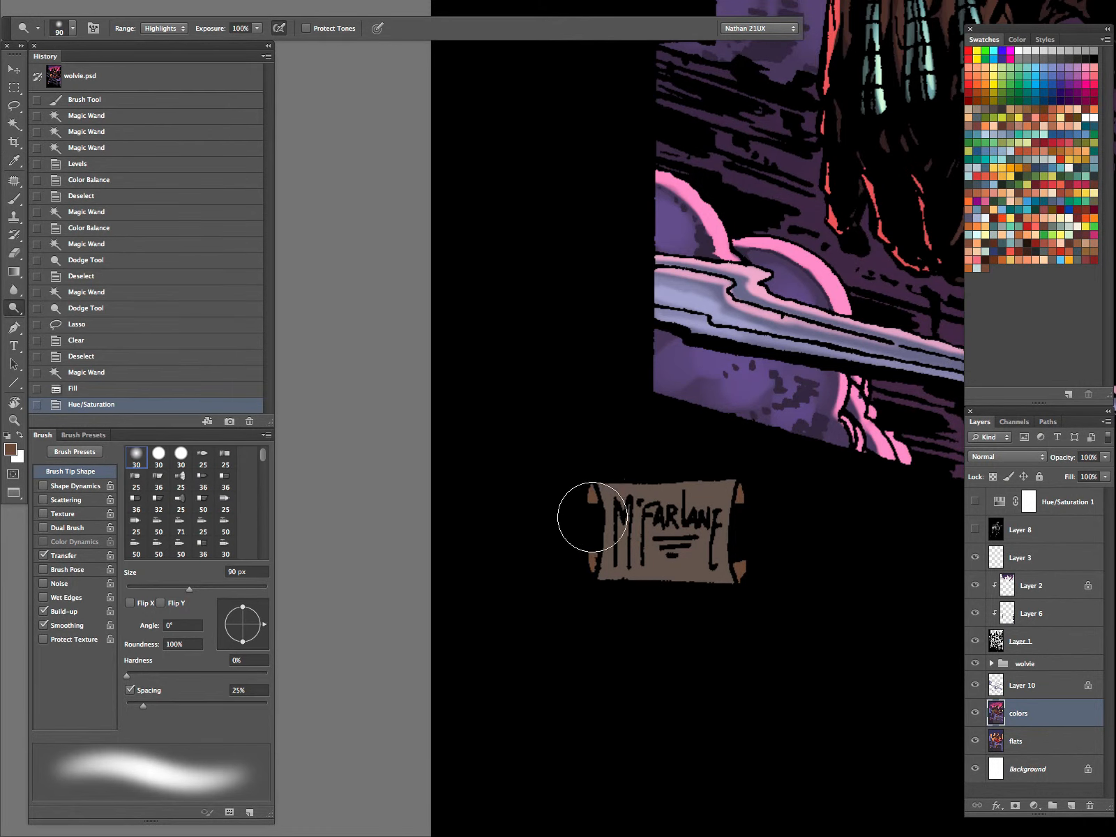
left_click_drag(591, 517, 817, 503)
key("bracketleft")
key("bracketleft")
key("bracketleft")
key("bracketleft")
left_click_drag(609, 504, 812, 508)
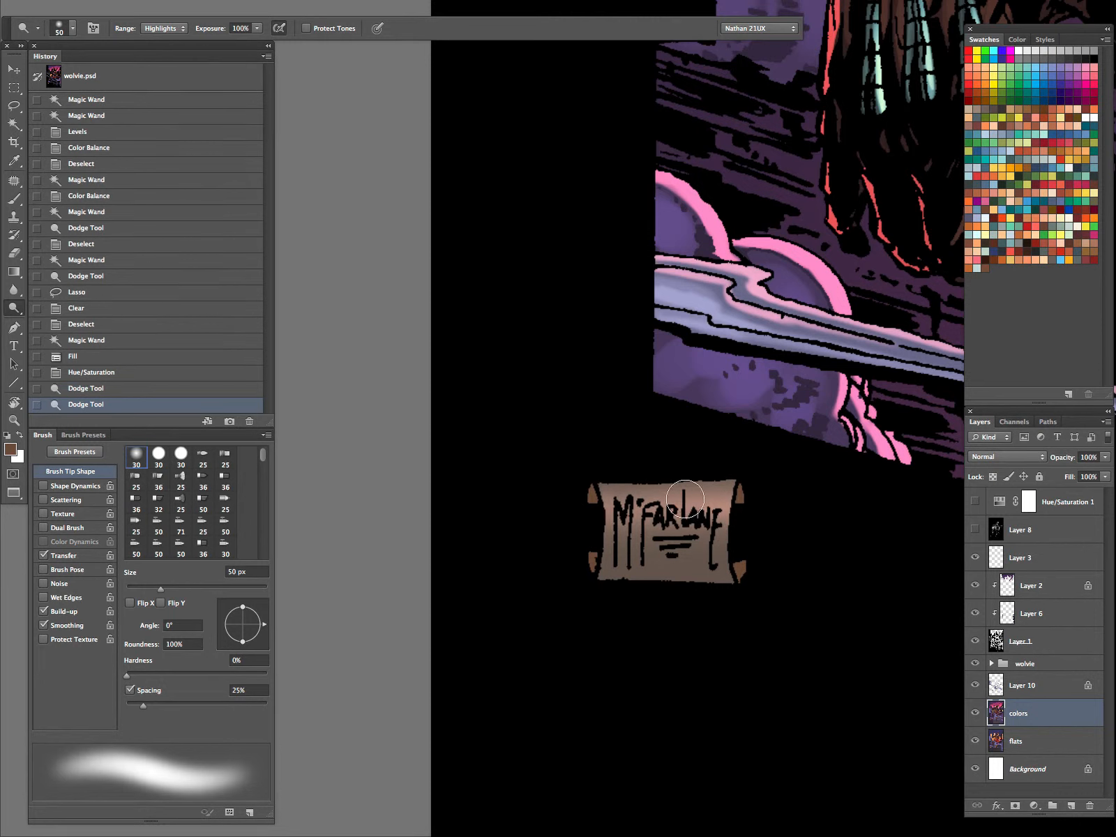
mouse_move(685, 499)
left_mouse_down()
mouse_move(810, 505)
mouse_move(676, 512)
mouse_move(739, 523)
left_mouse_up()
key("bracketright")
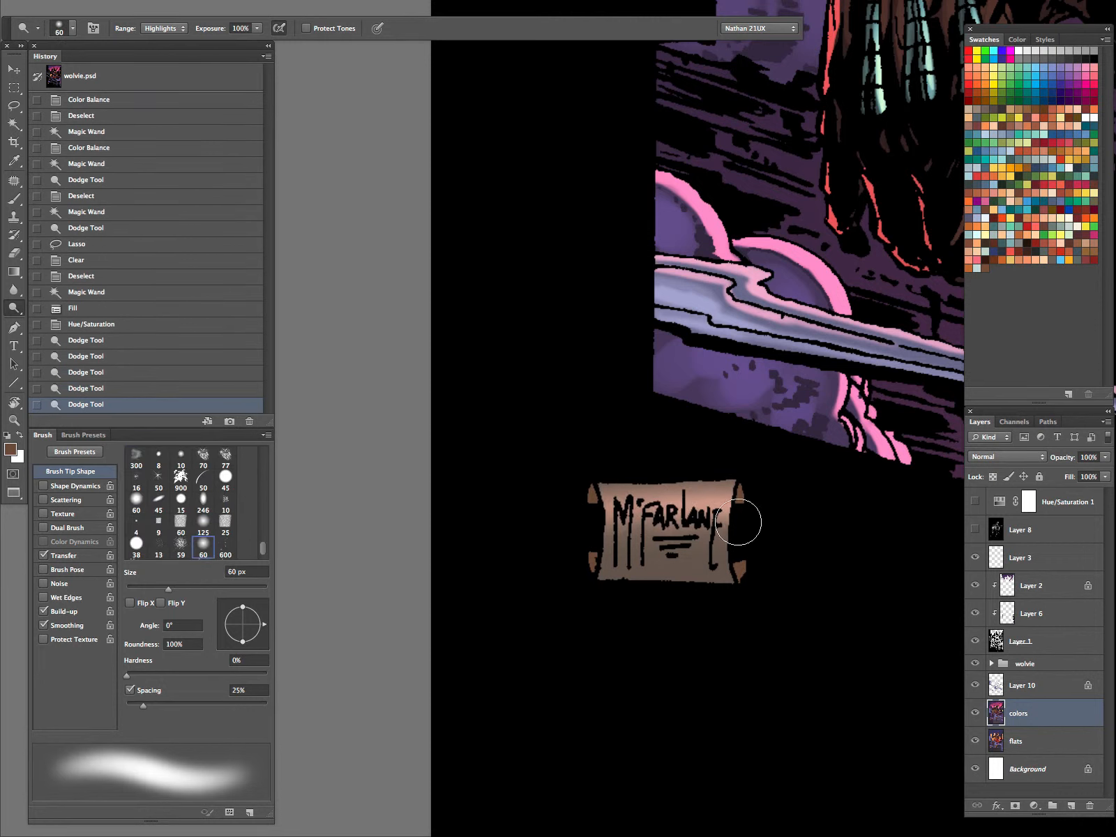
- Replace the selection with a lassoed area across the upper part of the signature scroll and dodge it with a 60 px soft brush
key("l")
key("ctrl+d")
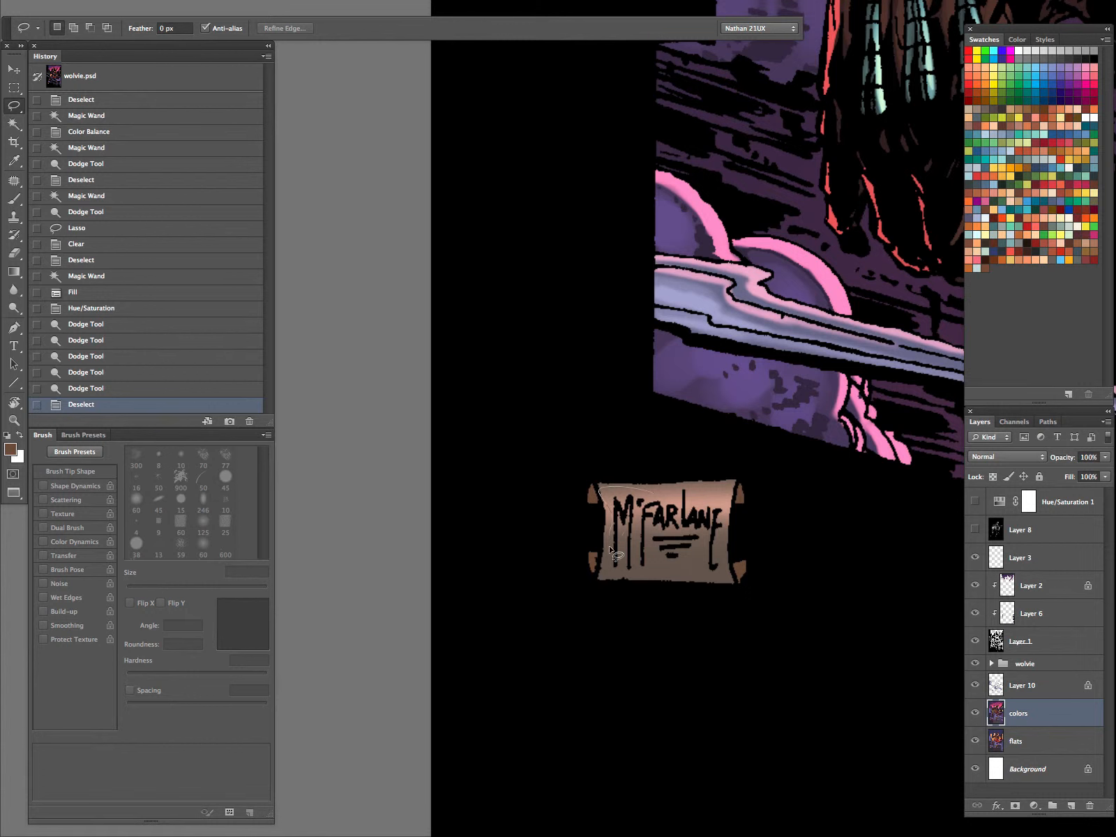
mouse_move(651, 494)
left_mouse_down()
mouse_move(604, 519)
mouse_move(724, 509)
left_mouse_up()
key("o")
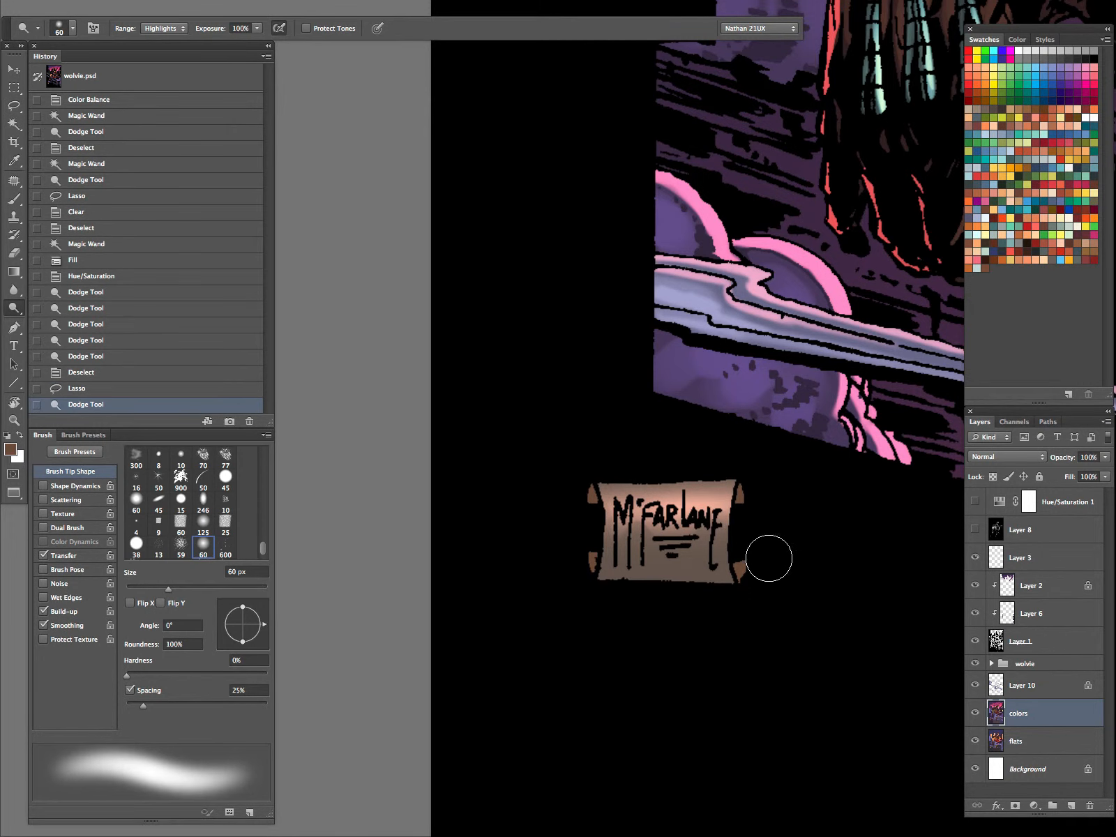
- Clear the selection, lasso a strip along the scroll's bottom edge, and dodge highlights into it with a resized soft brush
key("l")
key("ctrl+d")
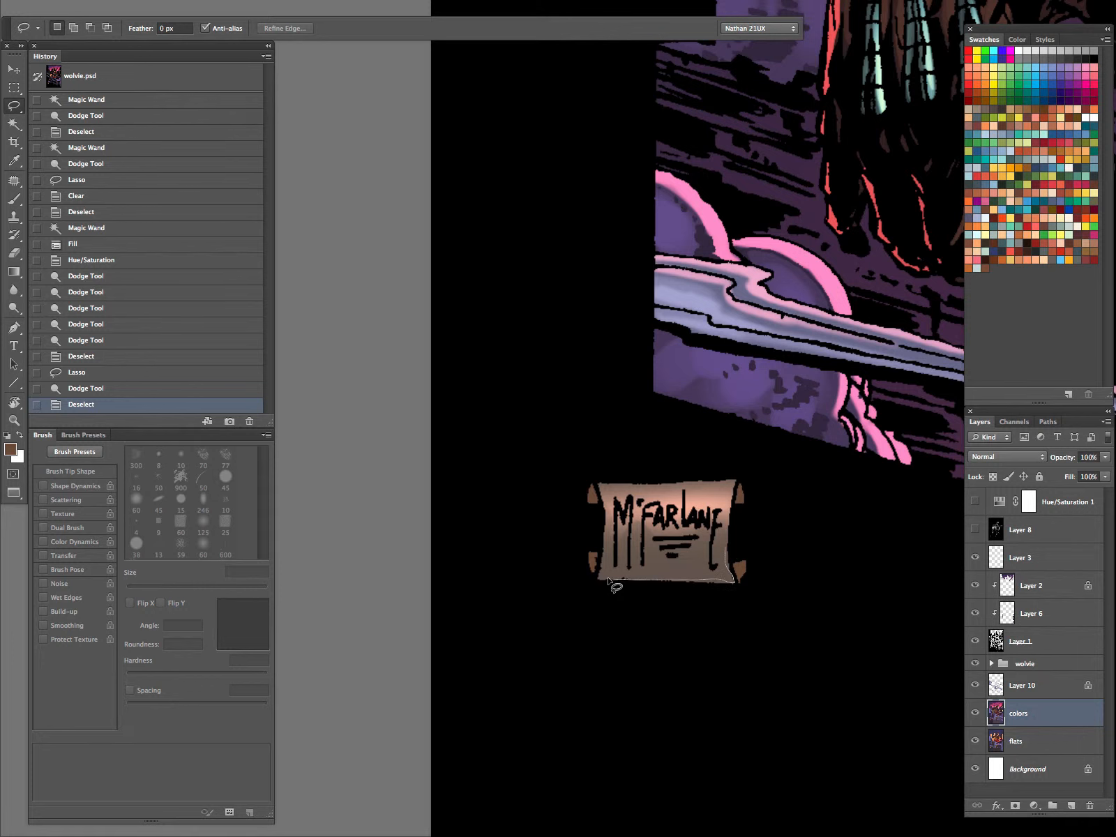
mouse_move(704, 578)
left_mouse_down()
mouse_move(726, 555)
mouse_move(777, 555)
mouse_move(627, 614)
mouse_move(627, 634)
left_mouse_up()
key("ctrl+h")
key("b")
key("p")
key("o")
key("bracketleft")
key("bracketright")
key("bracketright")
key("bracketright")
key("bracketright")
- Select the brown area of the scroll's curled corners and fill it with a dull brown sampled from the scroll panel
key("w")
left_click(745, 575)
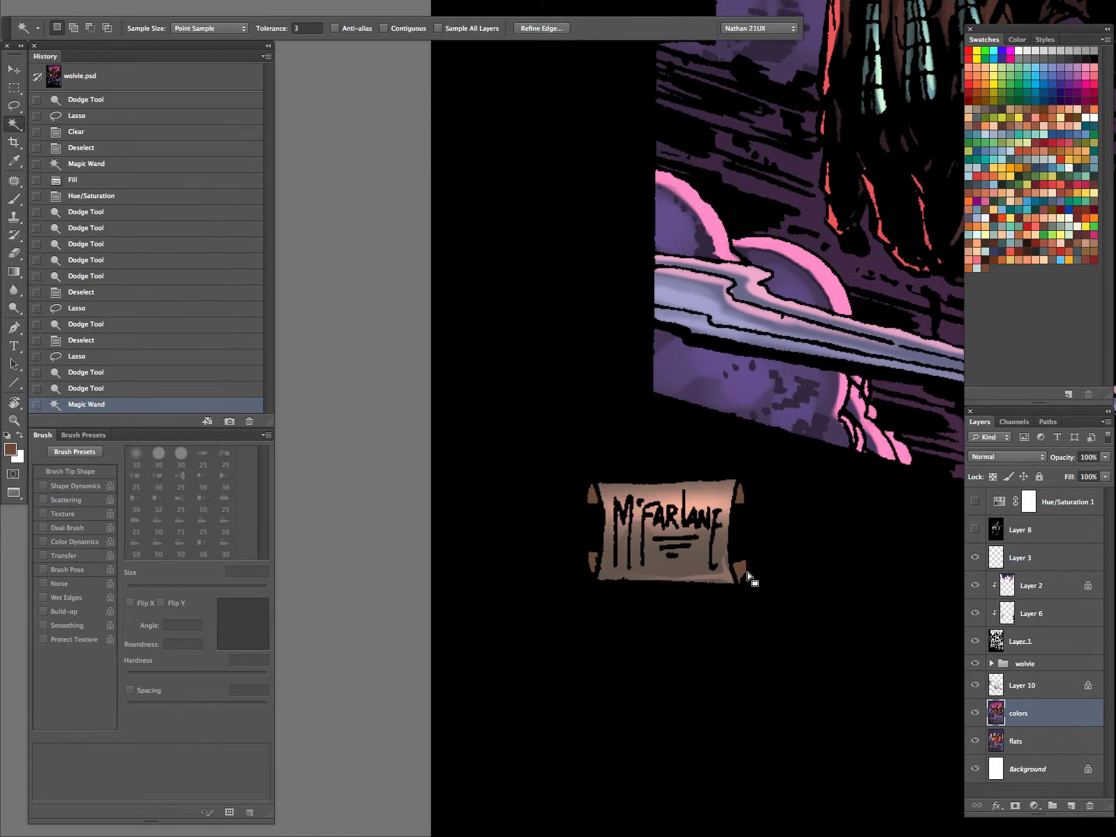
key("i")
left_click(600, 565)
key("alt+BackSpace")
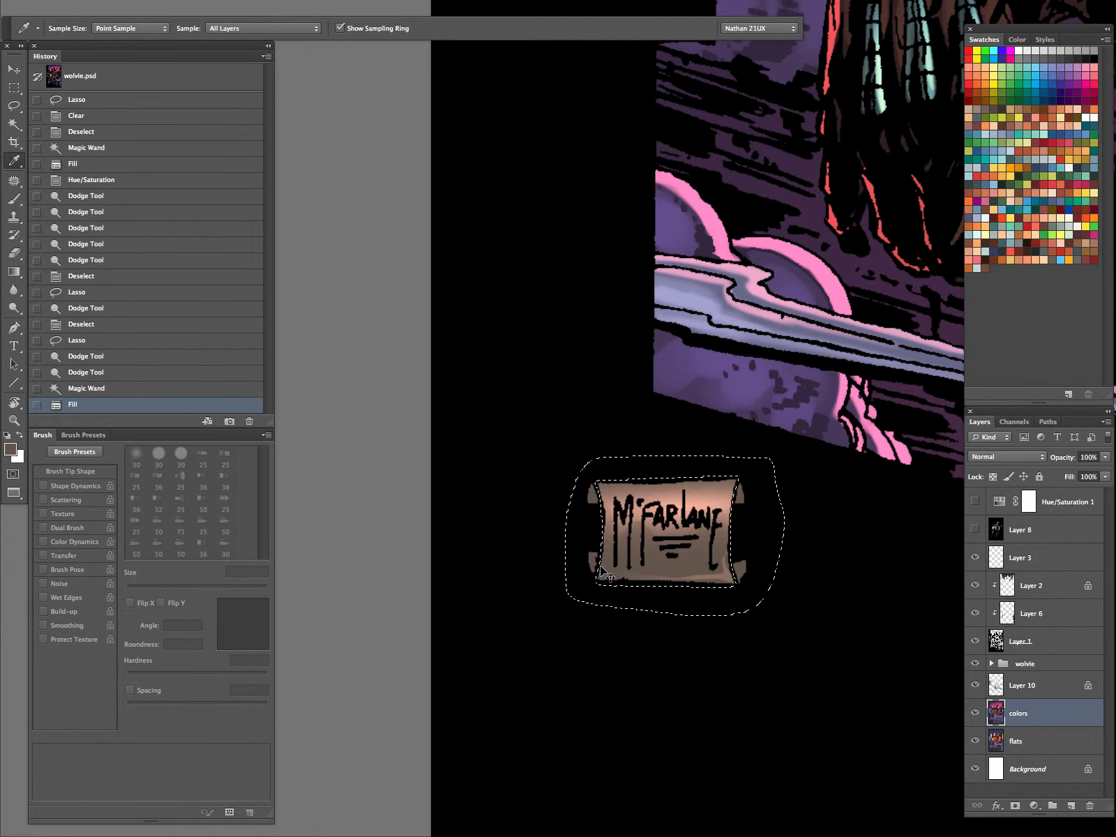
- Darken the scroll's curled corners to a lightness of -28 with Hue/Saturation and deselect
key("ctrl+h")
key("ctrl+u")
left_click_drag(866, 279, 847, 280)
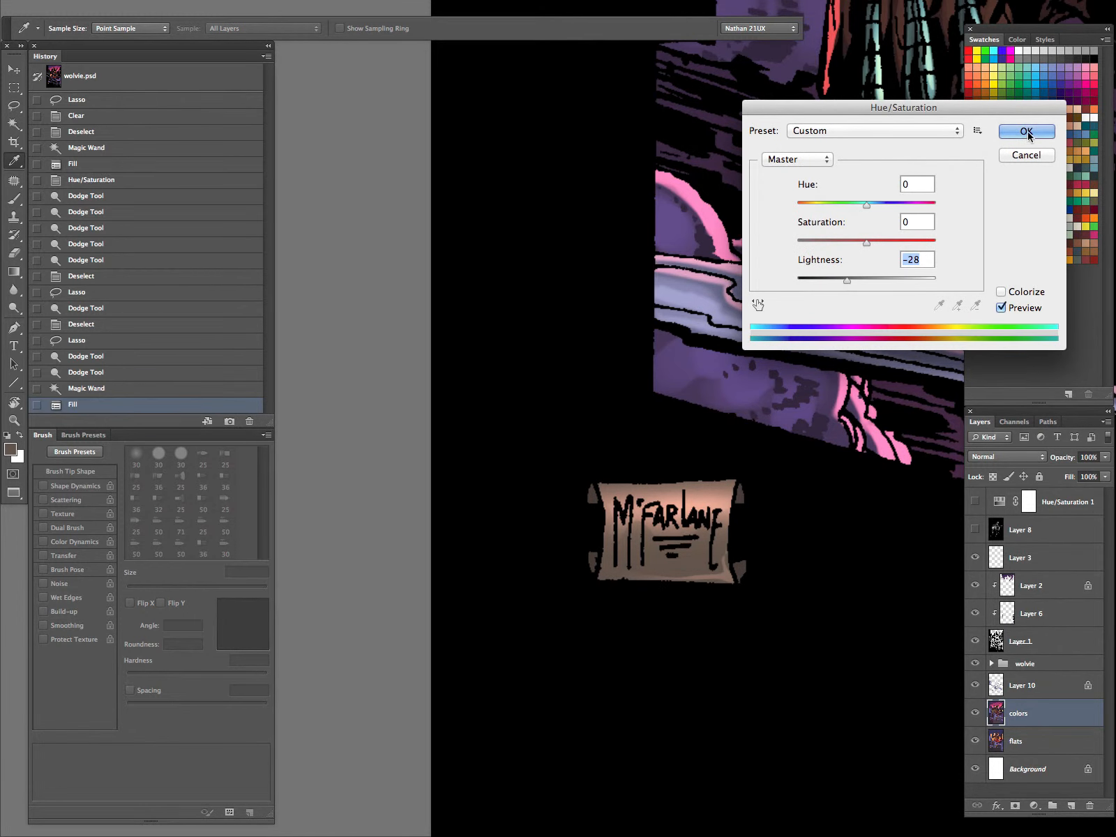
left_click(1029, 134)
key("z")
left_click_drag(832, 454, 715, 586)
left_click_drag(881, 547, 561, 602)
key("ctrl+d")
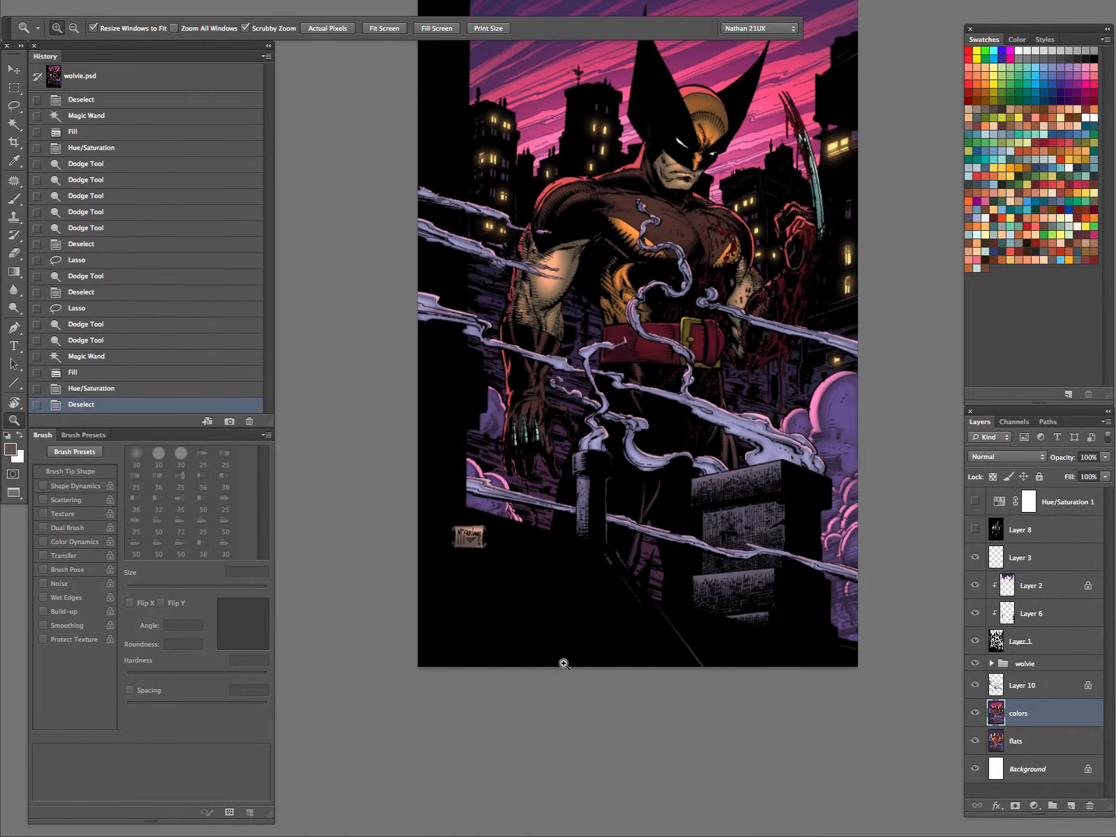
left_click_drag(469, 537, 614, 527)
left_click_drag(536, 547, 453, 672)
left_click_drag(560, 573, 466, 692)
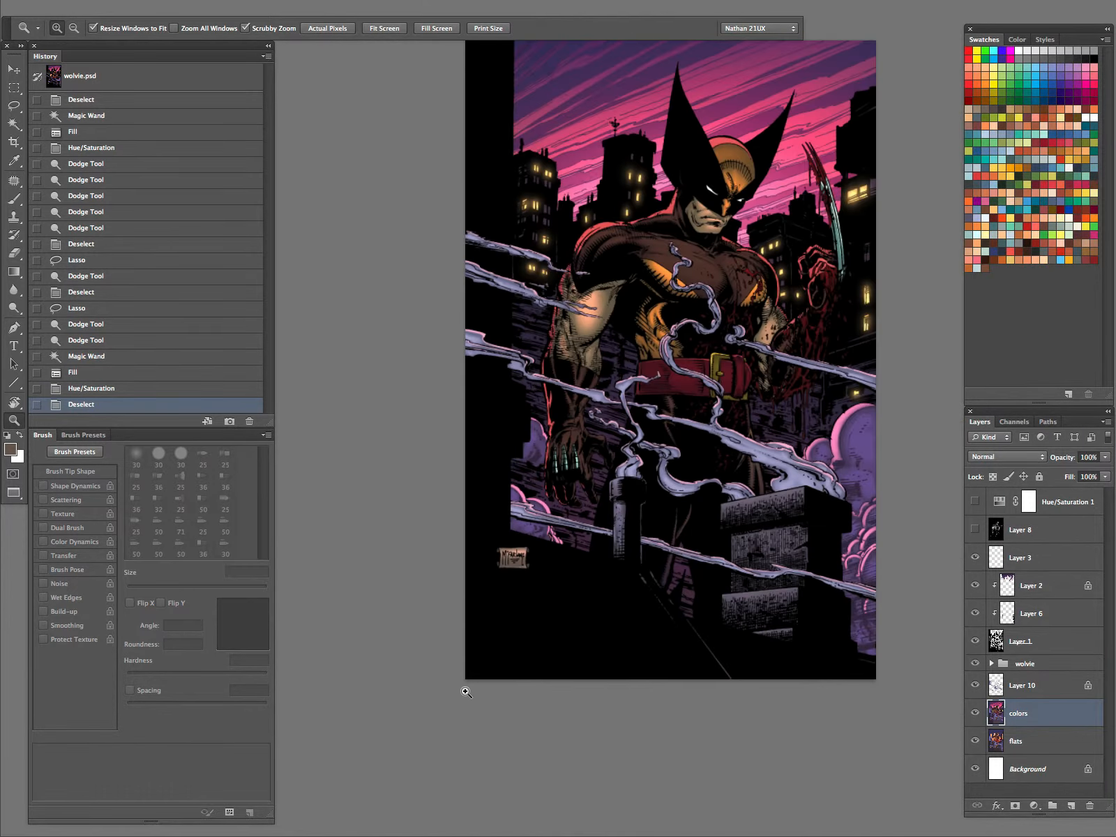
mouse_move(520, 593)
left_mouse_down()
mouse_move(573, 563)
mouse_move(537, 581)
left_mouse_up()
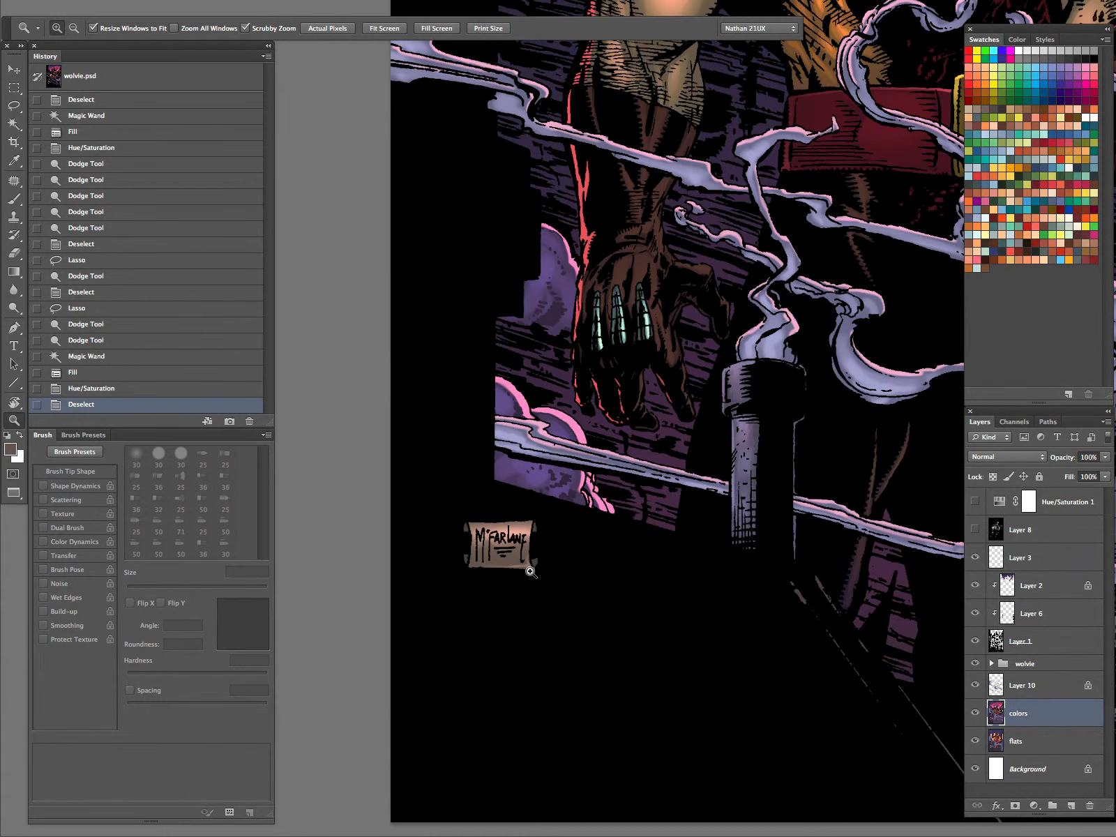
- Leave full-screen view, switch to azdrdoom2012.psd, and copy its colorist signature layer into the wolvie.psd document
key("f")
key("f")
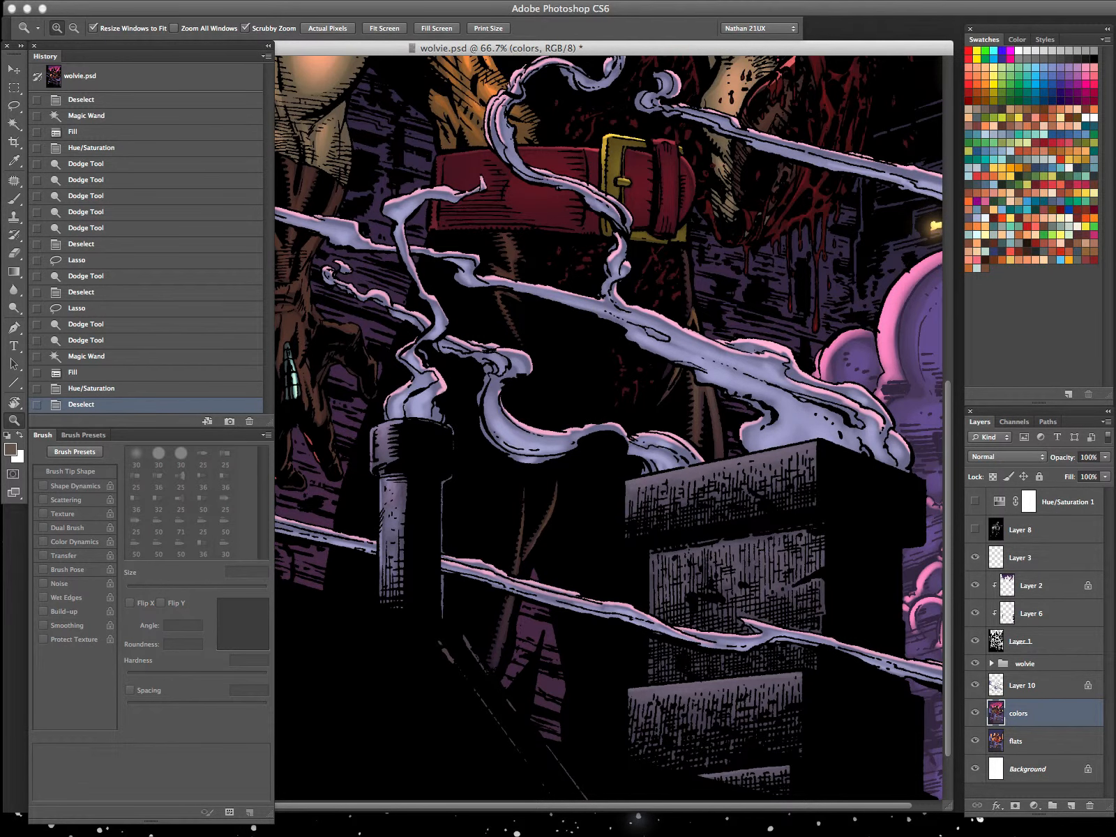
key("Tab")
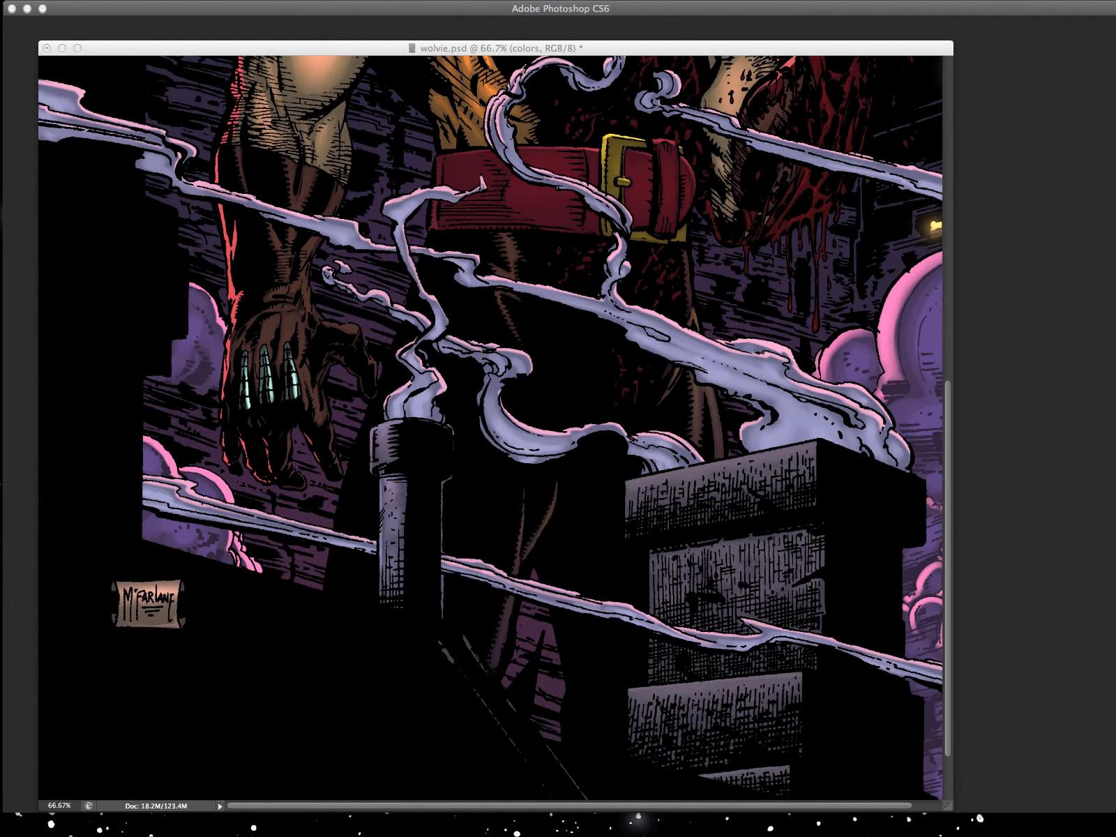
key("Tab")
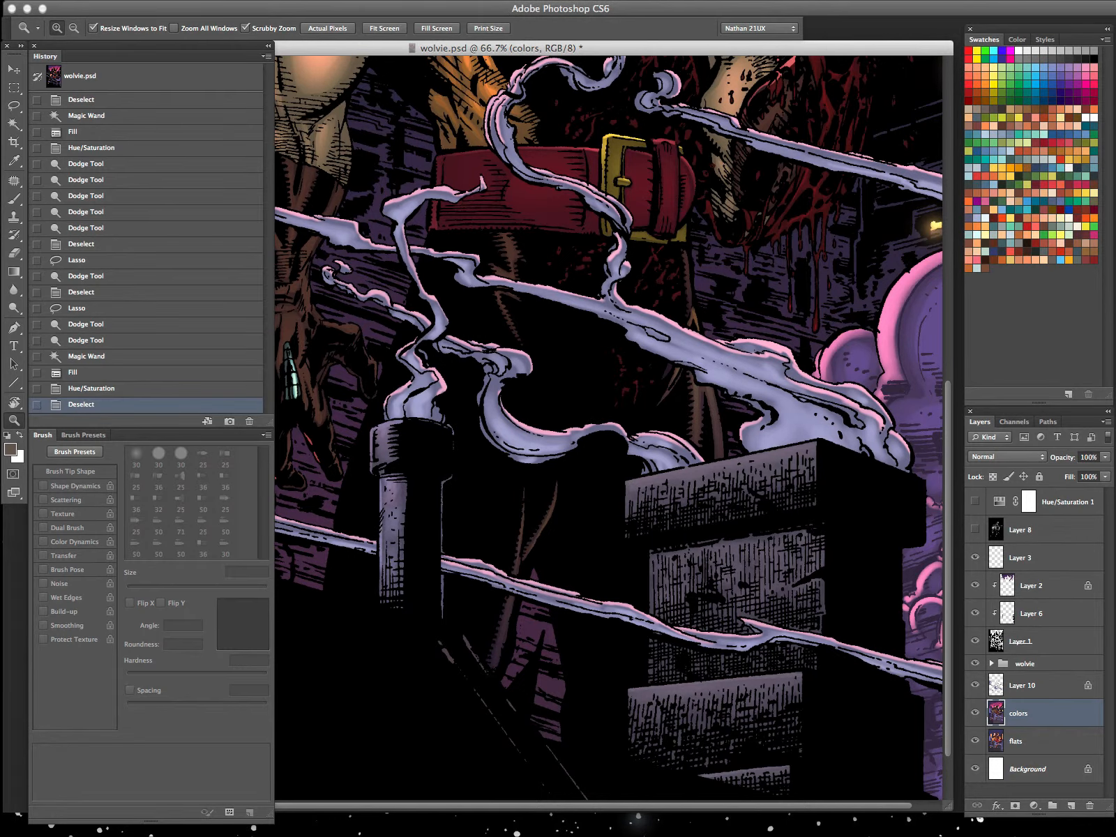
key("ctrl+Tab")
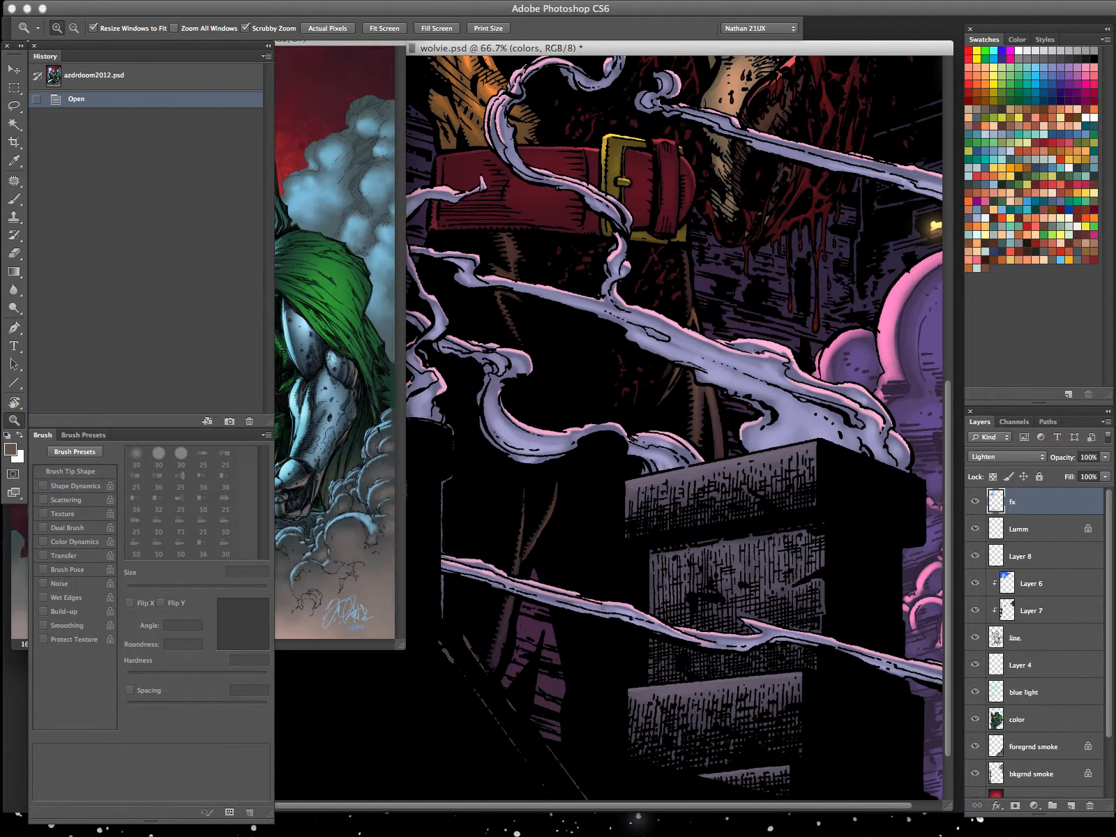
left_click_drag(376, 45, 647, 48)
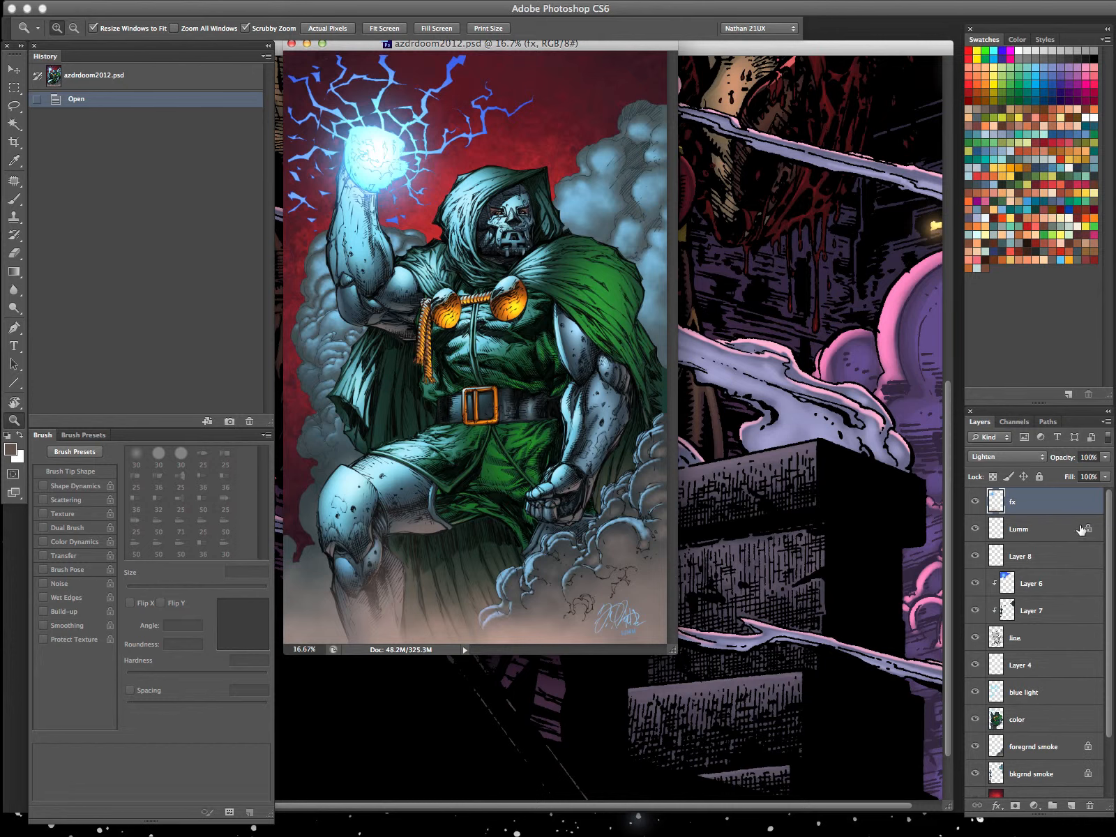
left_click_drag(1081, 530, 697, 689)
- Return wolvie.psd to full-screen view and place the copied colorist signature in the black area just below the scroll
key("Tab")
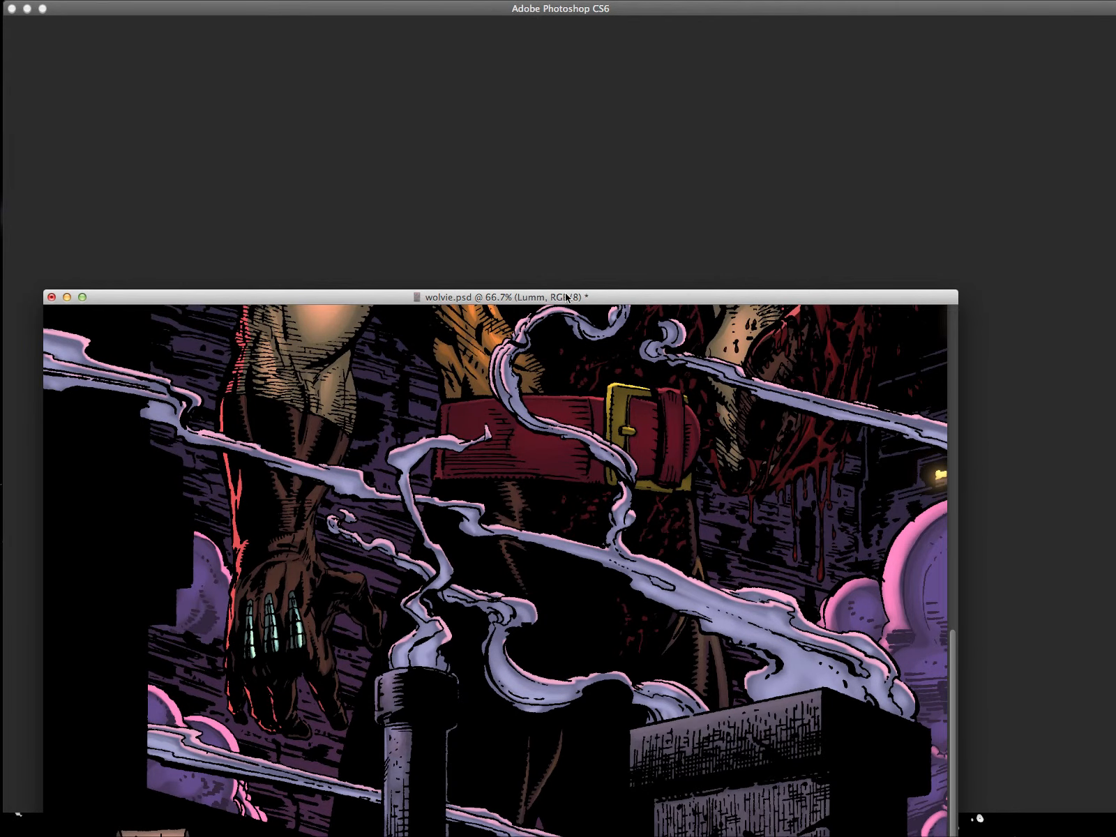
left_click_drag(566, 298, 599, 96)
key("f")
left_click_drag(741, 614, 879, 417)
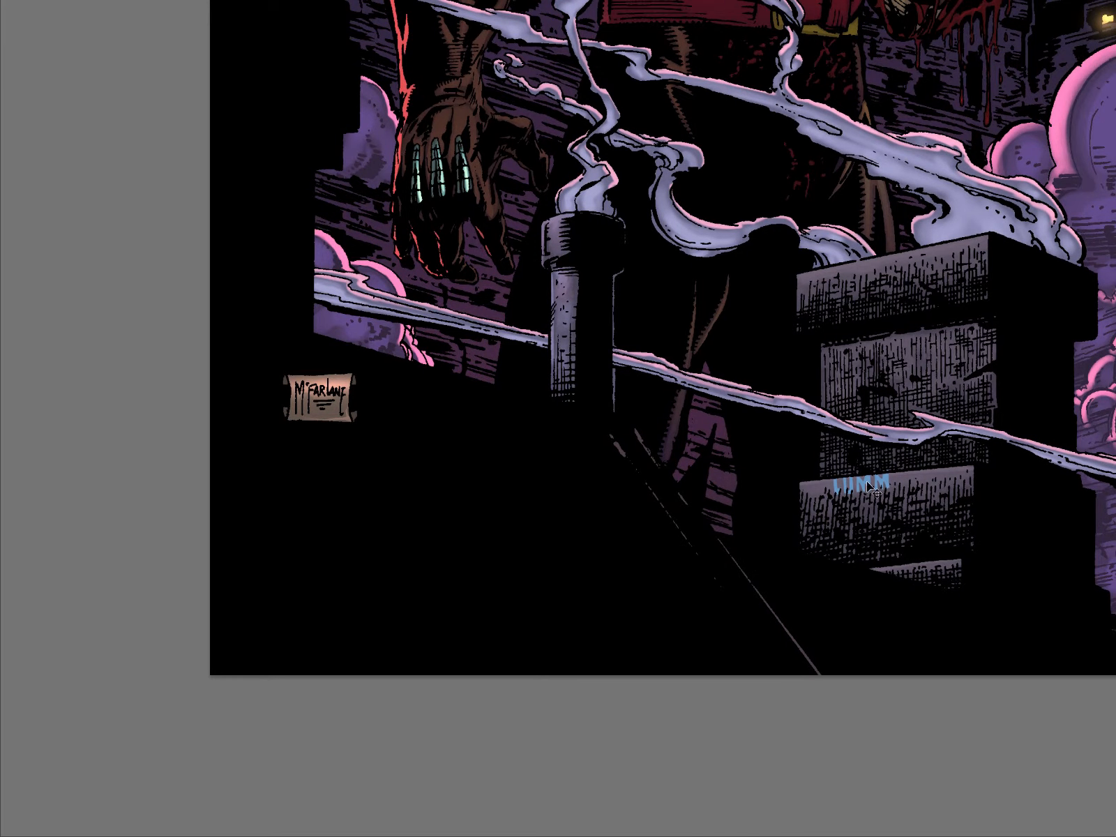
left_click_drag(870, 489, 377, 452)
- Reorder the colorist signature layer in the stack so it sits directly beneath Layer 8
key("Tab")
left_click_drag(1046, 713, 1044, 558)
key("Tab")
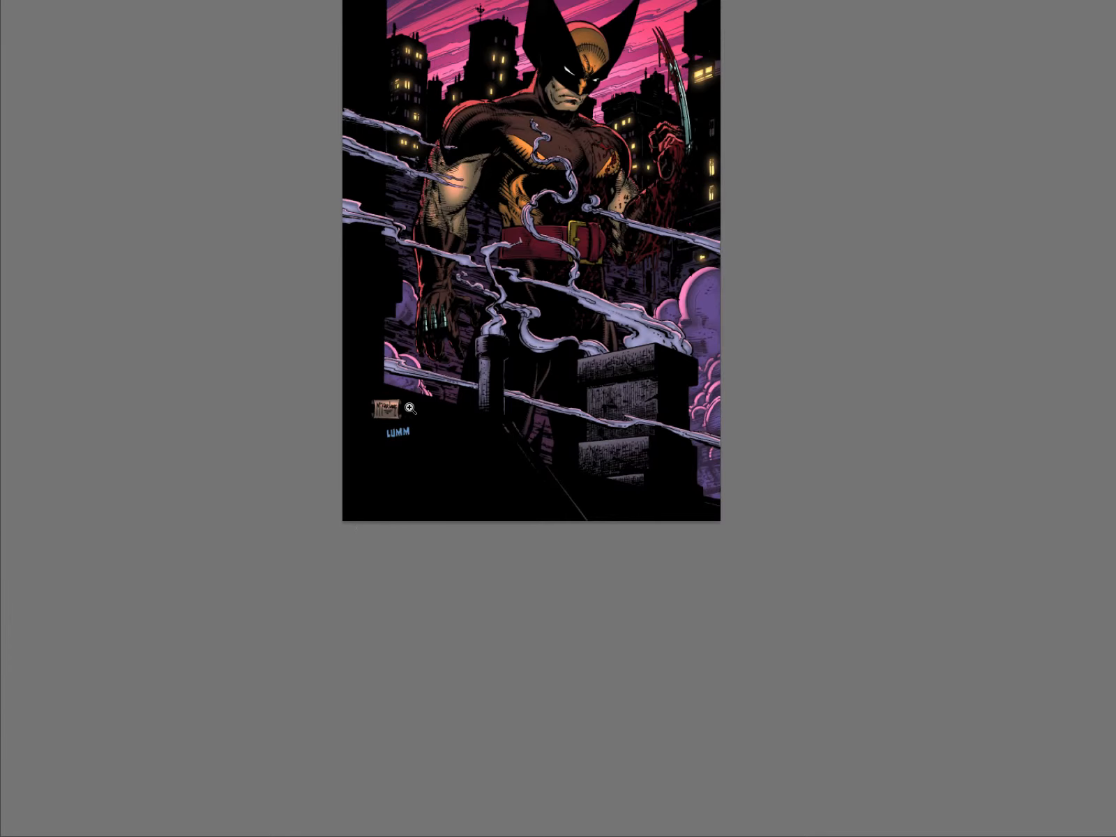
- Rotate the colorist signature slightly clockwise with Free Transform and restore the hidden panels
left_click(413, 407)
mouse_move(428, 447)
left_mouse_down()
mouse_move(531, 529)
mouse_move(563, 508)
left_mouse_up()
key("ctrl+t")
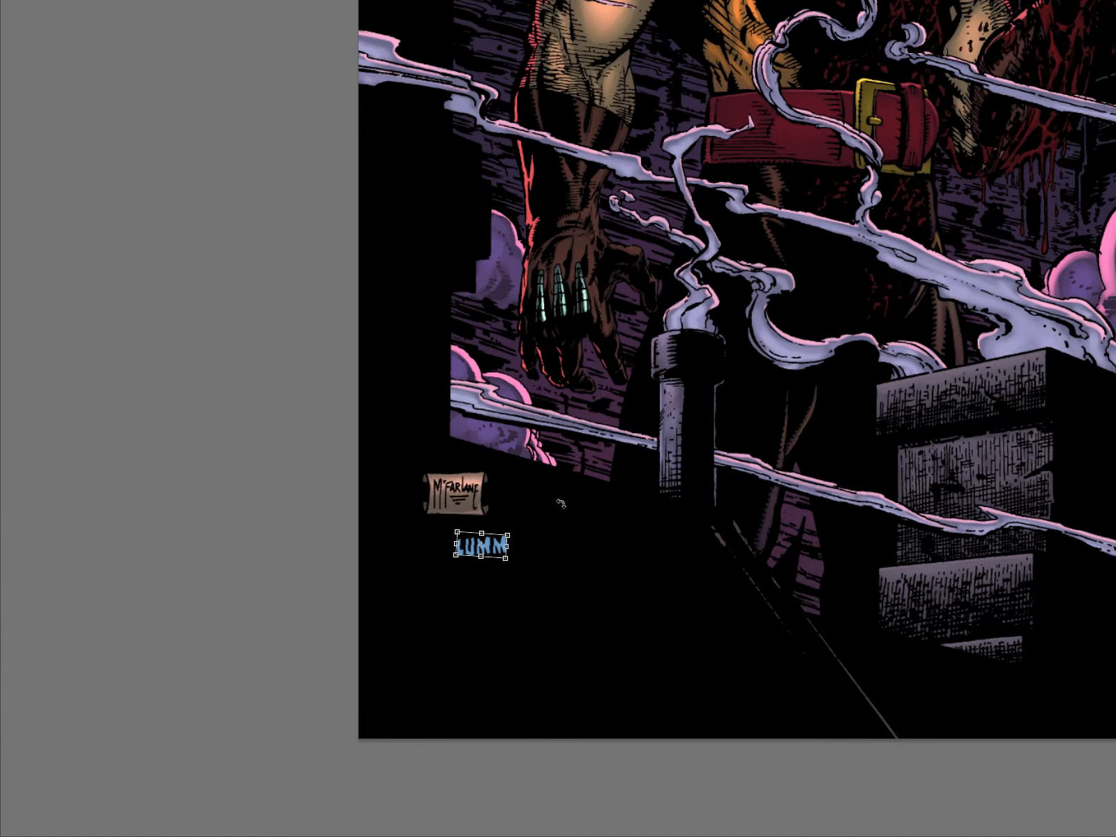
key("Return")
key("z")
left_click_drag(608, 569, 551, 606)
key("Tab")
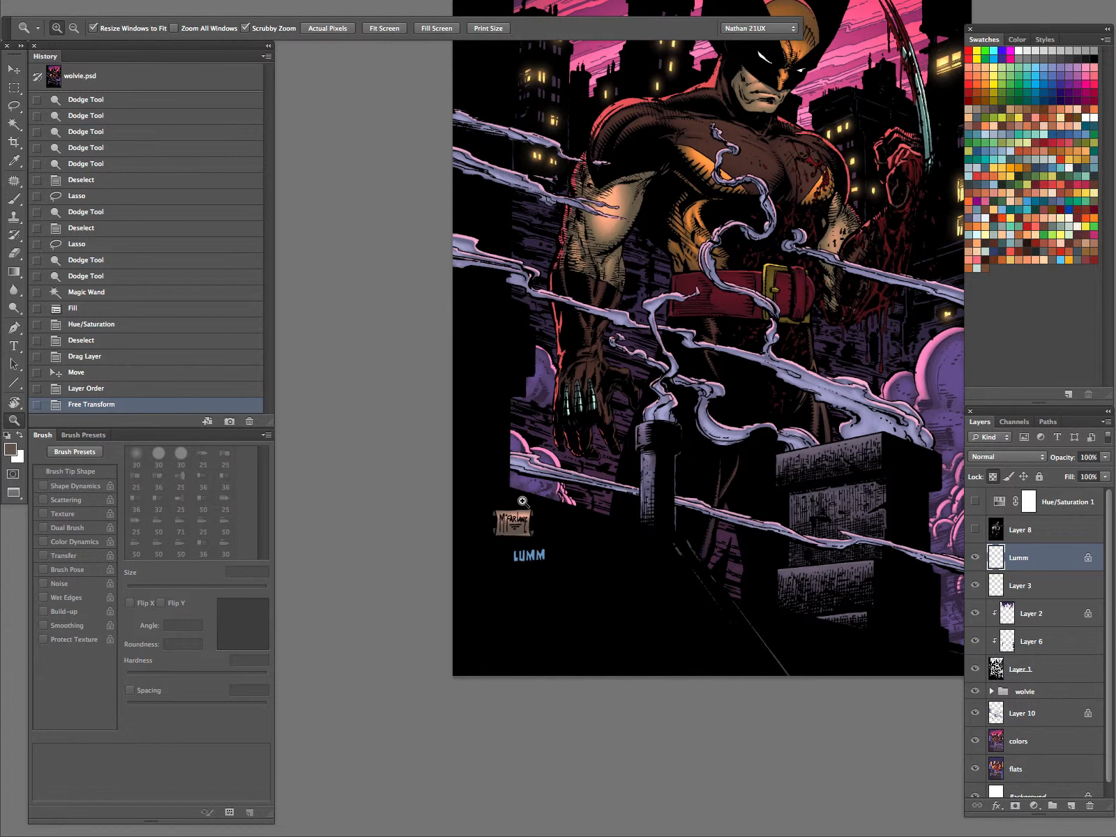
- Try the colorist signature above the scroll, and reposition it below the scroll's lower right part
mouse_move(522, 501)
left_mouse_down()
mouse_move(576, 501)
mouse_move(549, 533)
left_mouse_up()
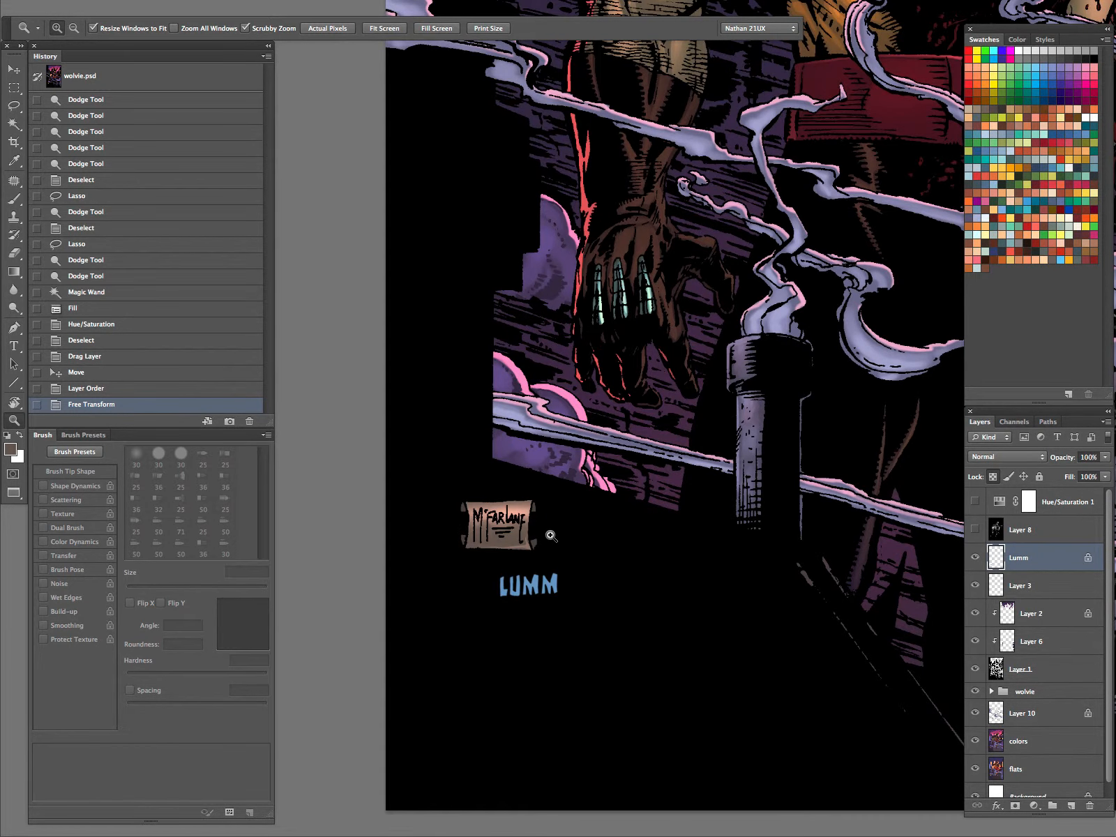
key("v")
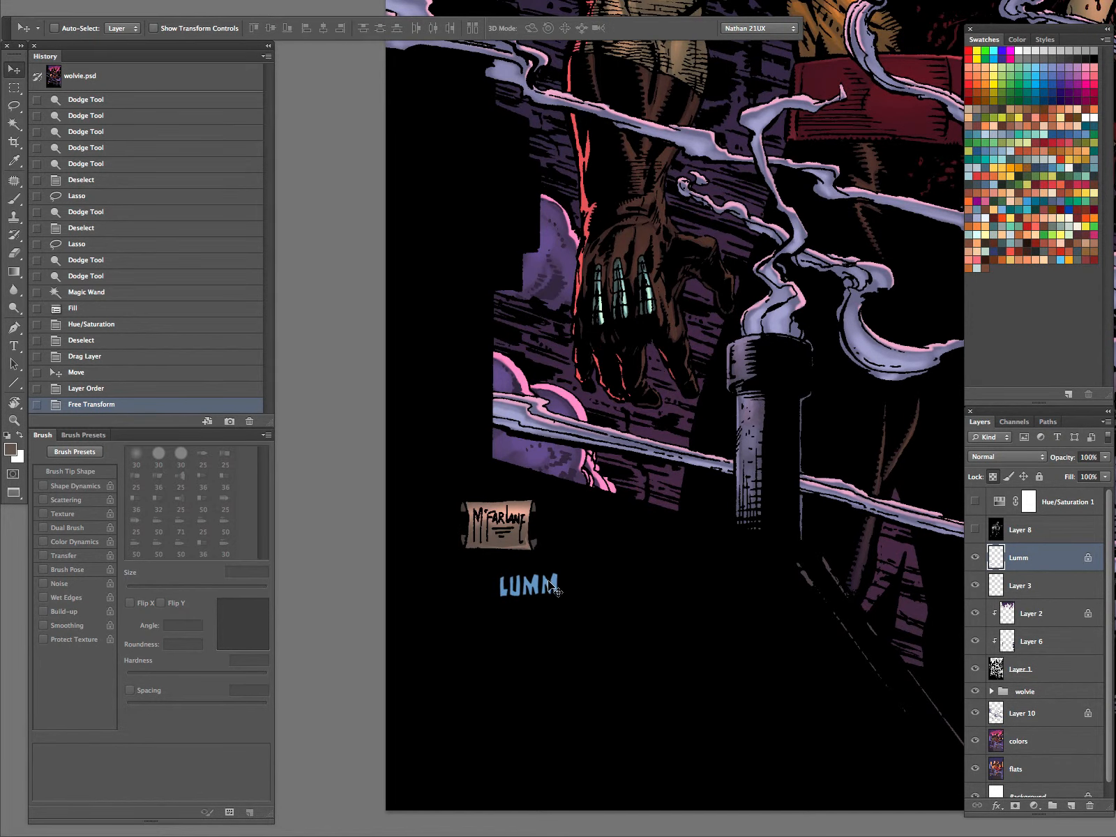
mouse_move(549, 582)
left_mouse_down()
mouse_move(507, 466)
mouse_move(505, 478)
left_mouse_up()
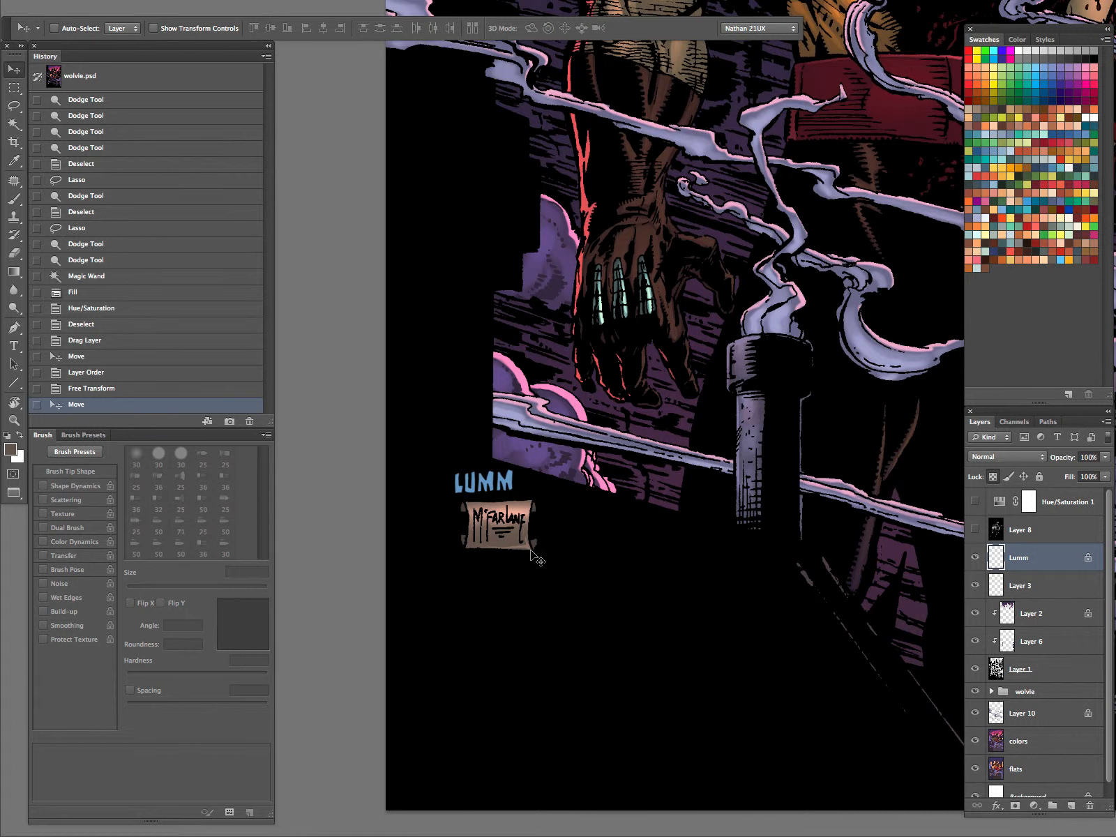
left_click_drag(510, 495, 556, 582)
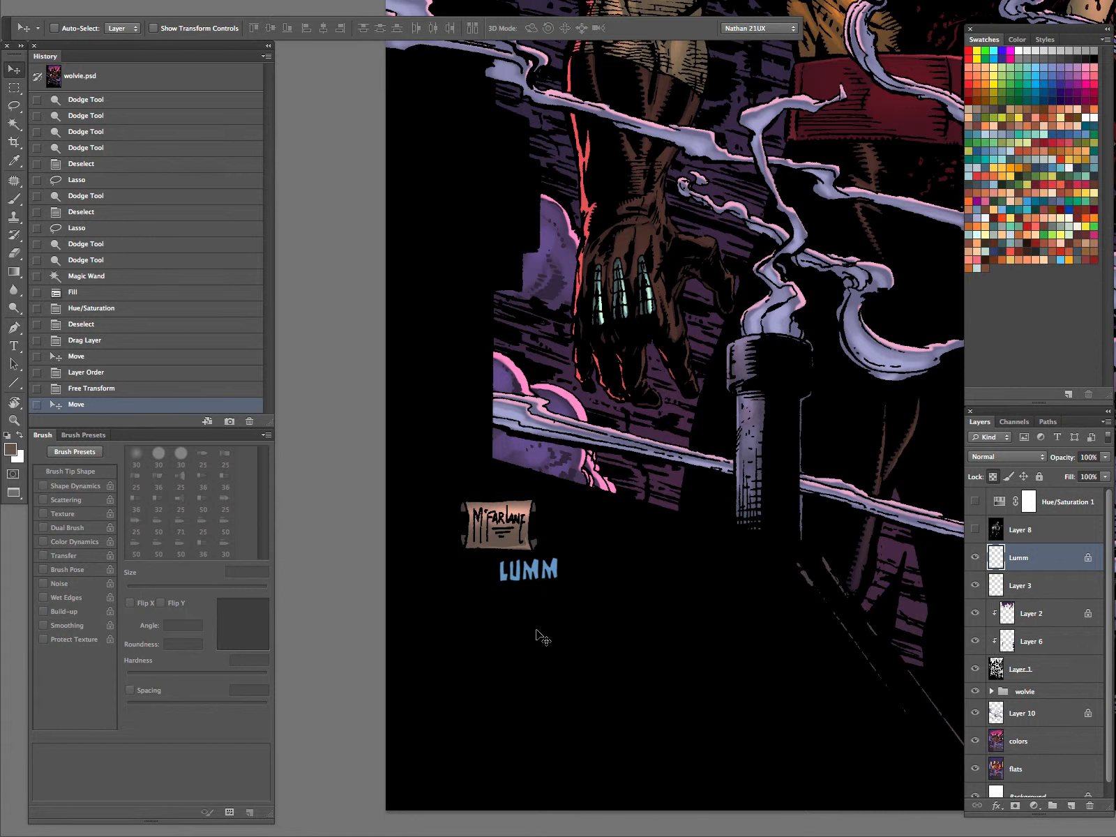
key("z")
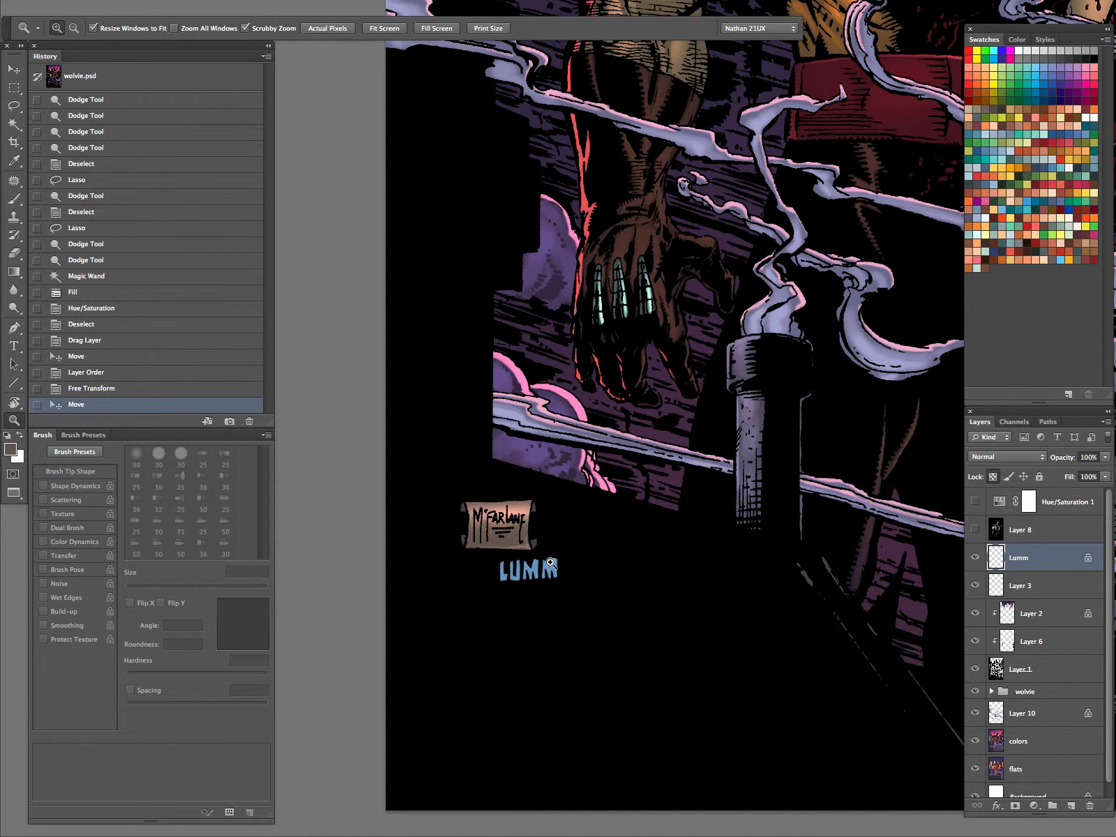
key("v")
left_click_drag(543, 573, 533, 606)
key("z")
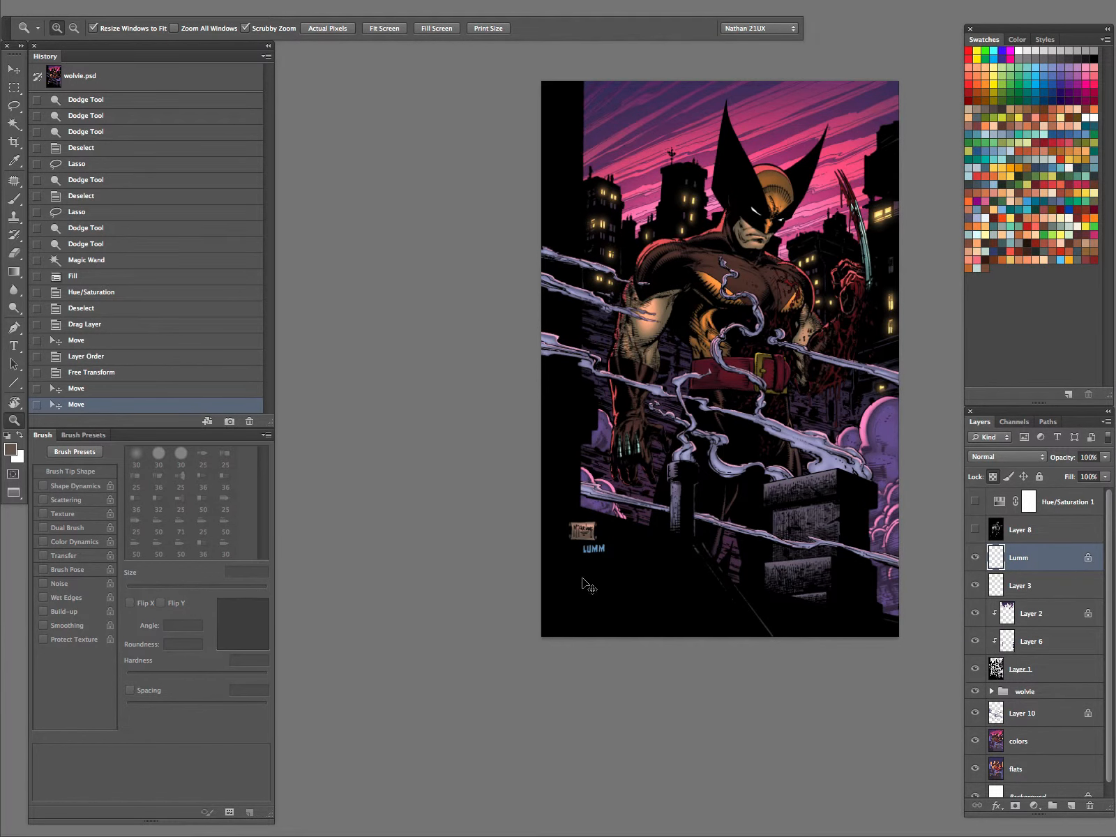
- Lighten the colorist signature to white with Hue/Saturation
key("super+u")
left_click_drag(867, 280, 967, 277)
left_click(1031, 132)
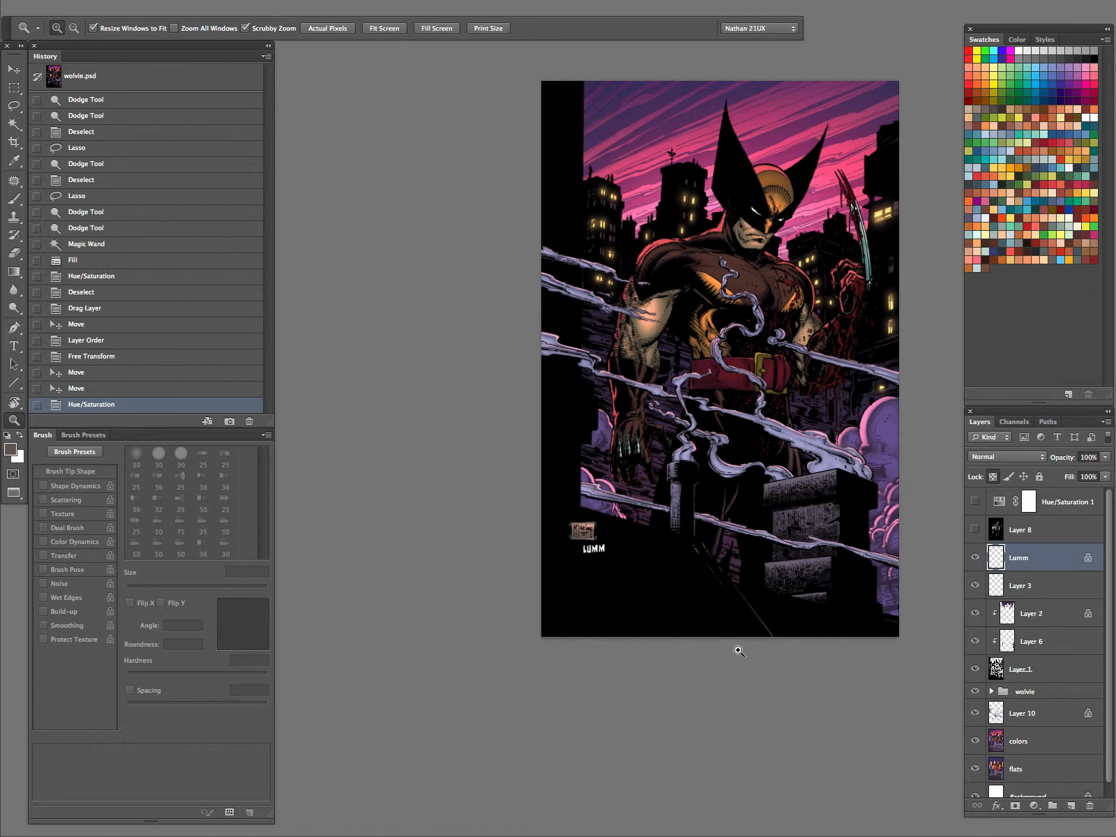
- Fill the colorist signature with a dark purple sampled from the sky's upper right corner
key("i")
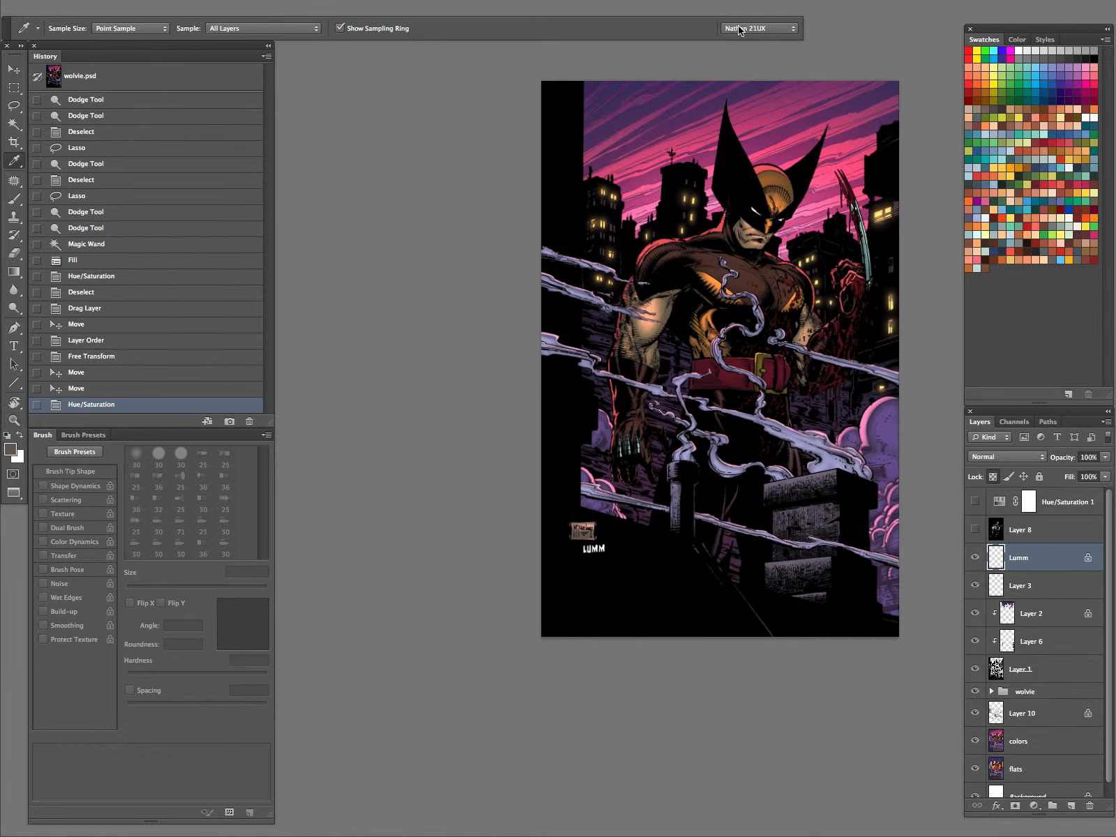
left_click(896, 82)
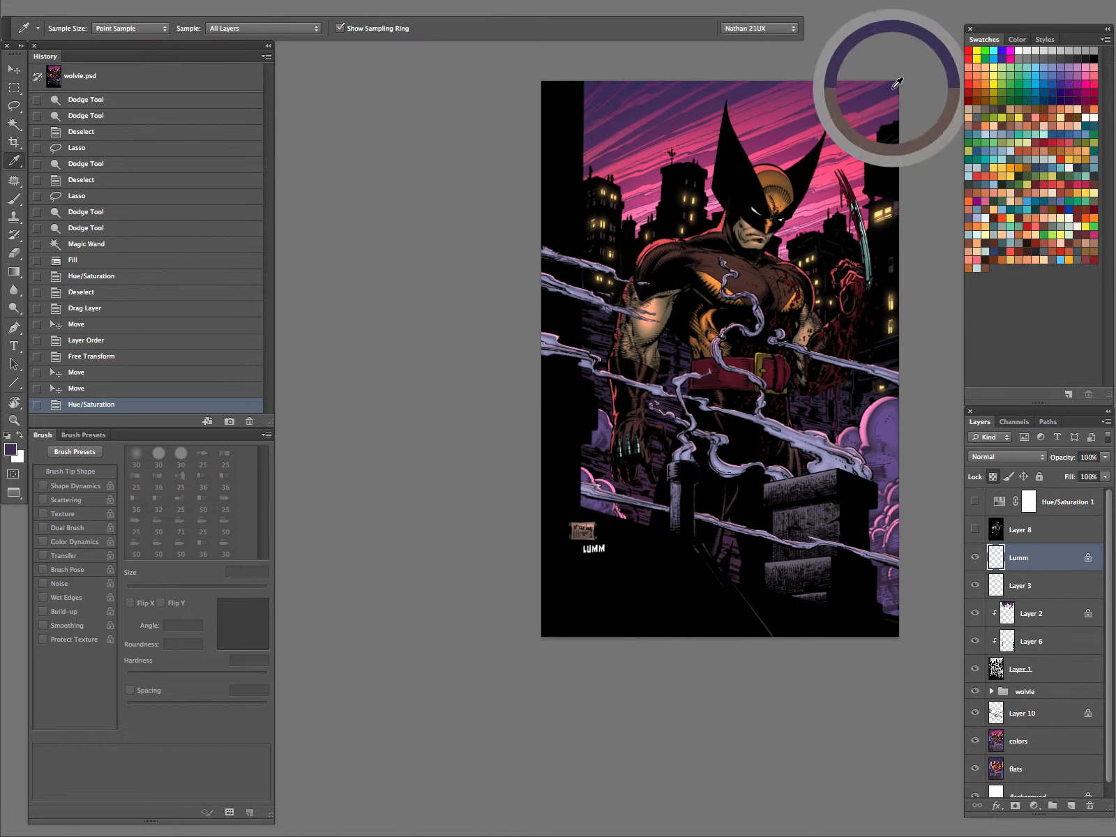
key("alt+BackSpace")
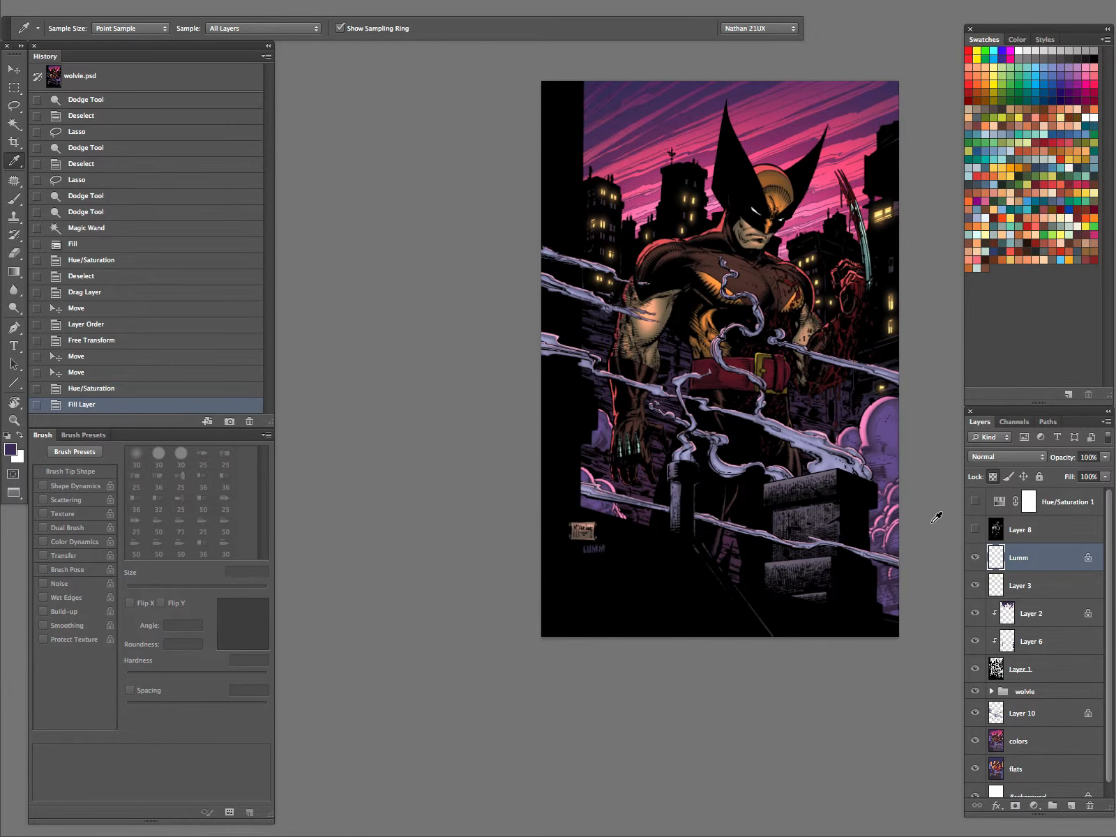
- Scale the colorist signature down proportionally to about 64% with Free Transform
key("z")
left_click(606, 551)
key("ctrl+t")
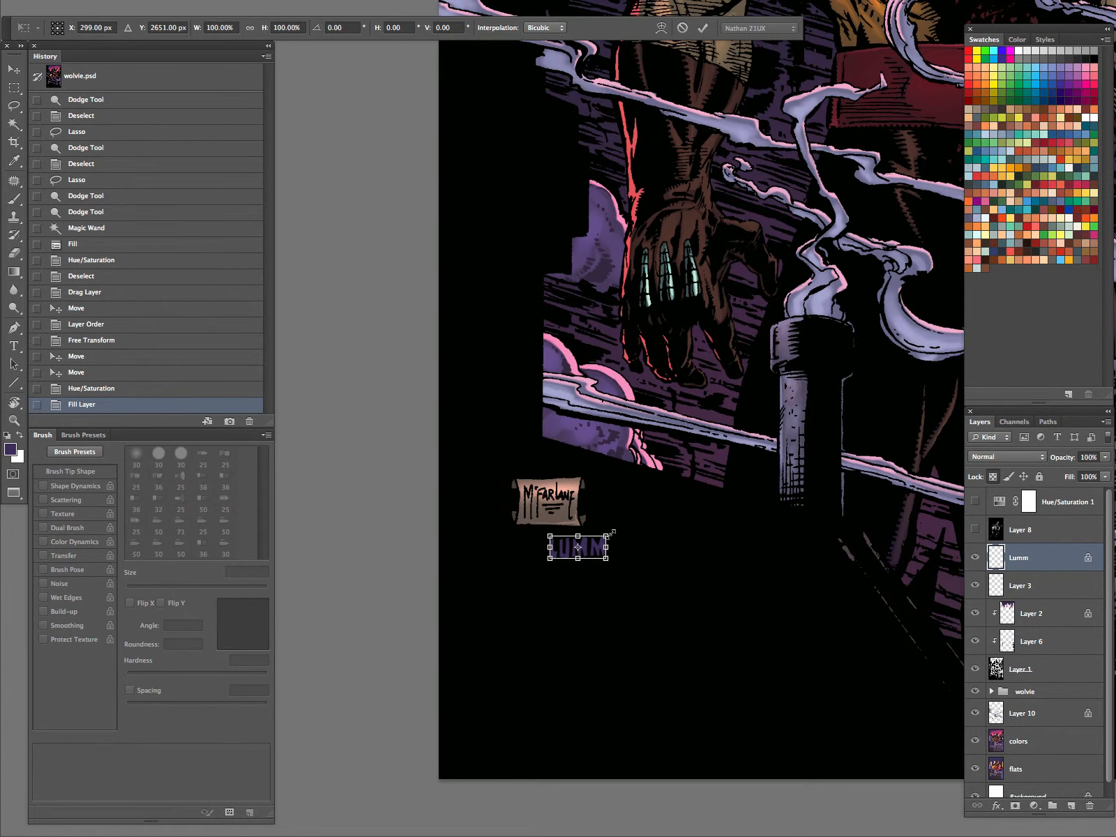
left_click_drag(611, 533, 602, 536)
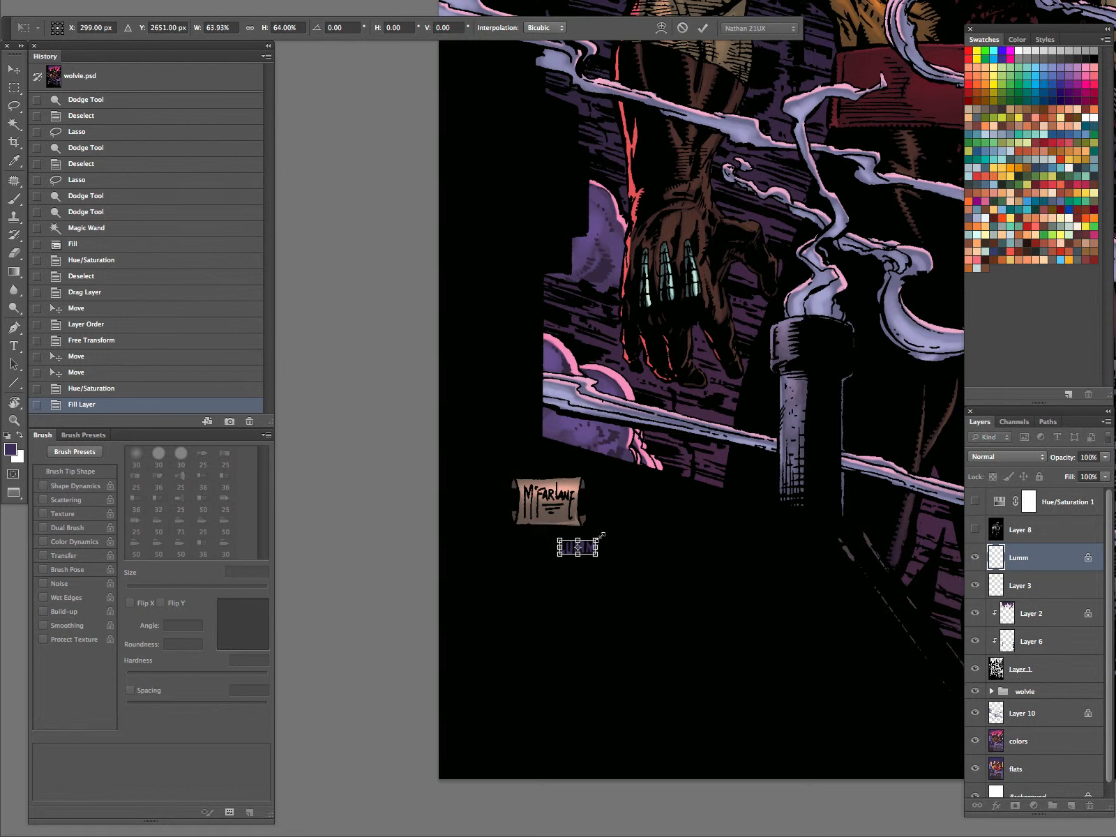
key("Return")
- Nudge the colorist signature up and to the left so it sits close under the scroll's lower right corner
key("v")
key("Up")
key("Up")
key("Up")
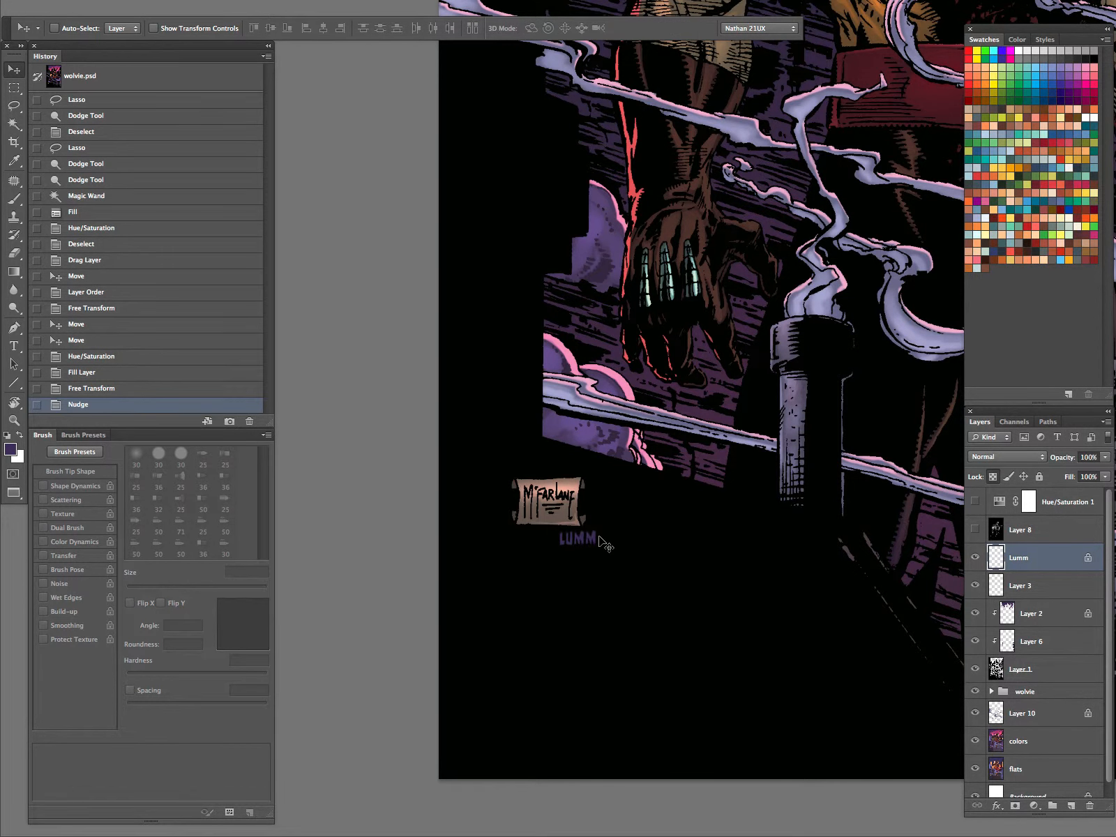
key("Left")
key("Left")
key("Left")
key("z")
left_click_drag(739, 524, 642, 634)
left_click_drag(702, 523, 768, 527)
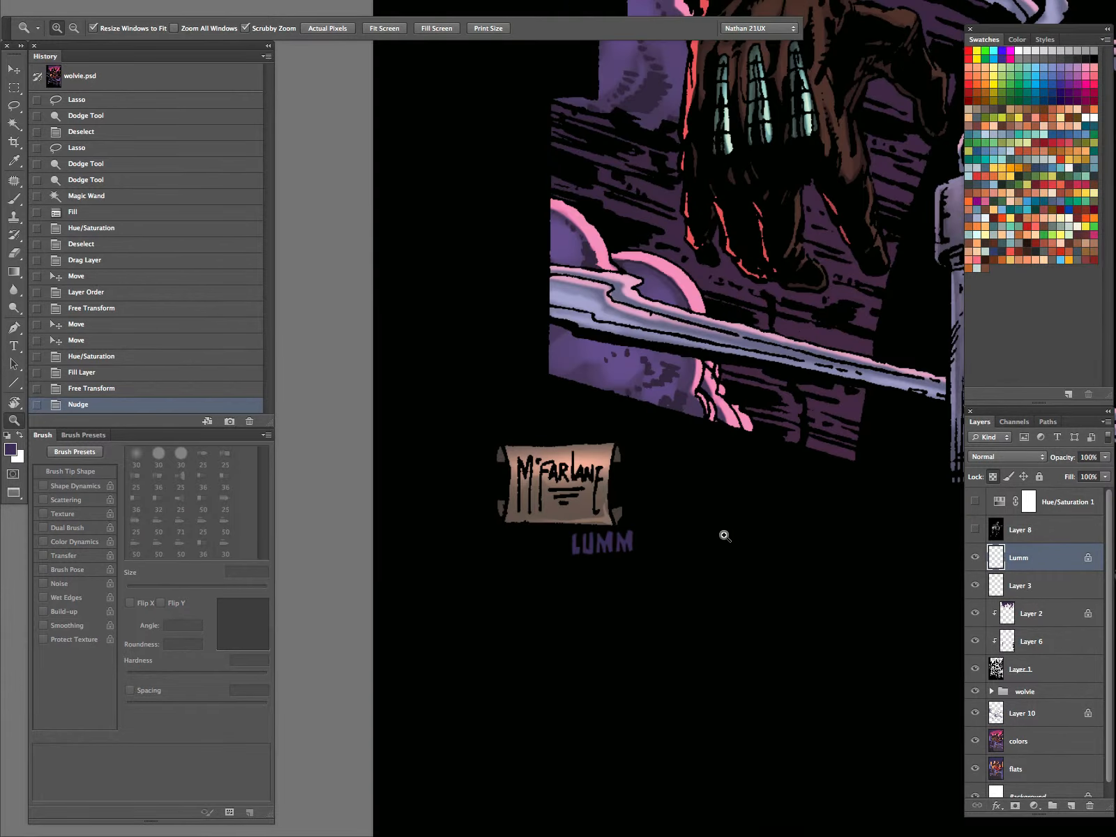
key("v")
key("Left")
- Rotate the reduced colorist signature very slightly with Free Transform and apply the change
key("ctrl+t")
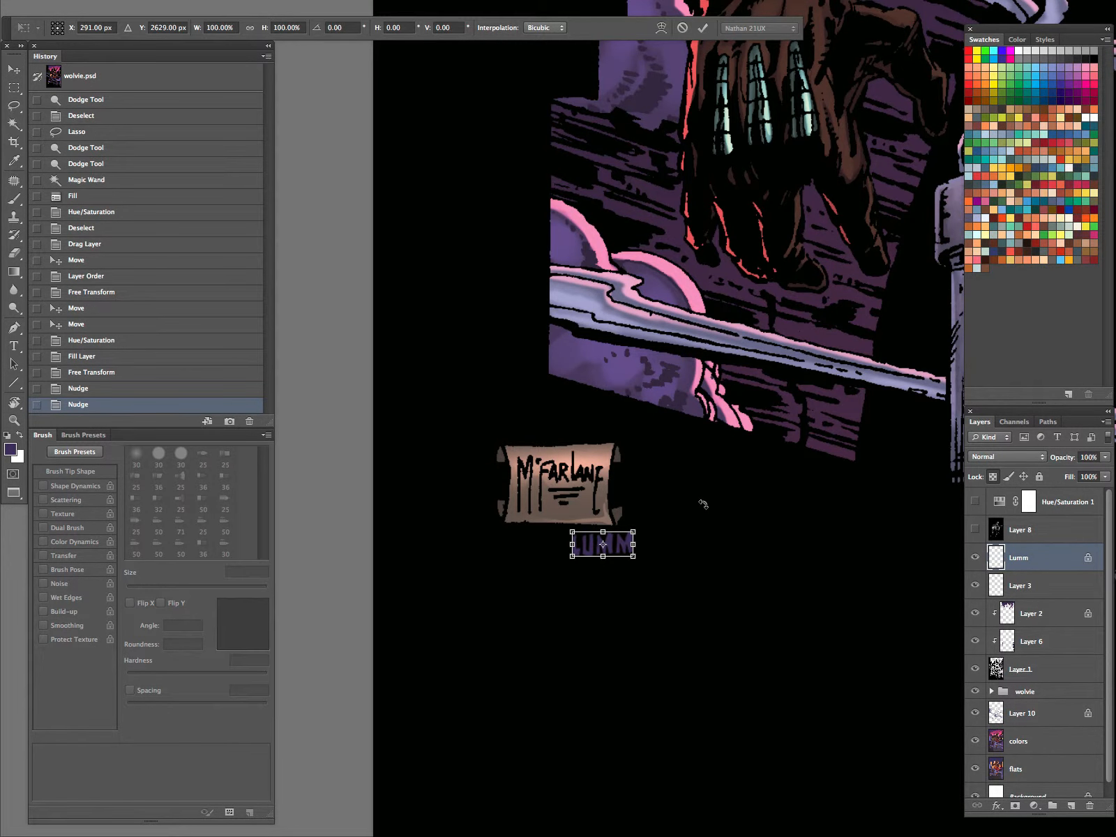
left_click_drag(705, 504, 710, 505)
key("Return")
key("z")
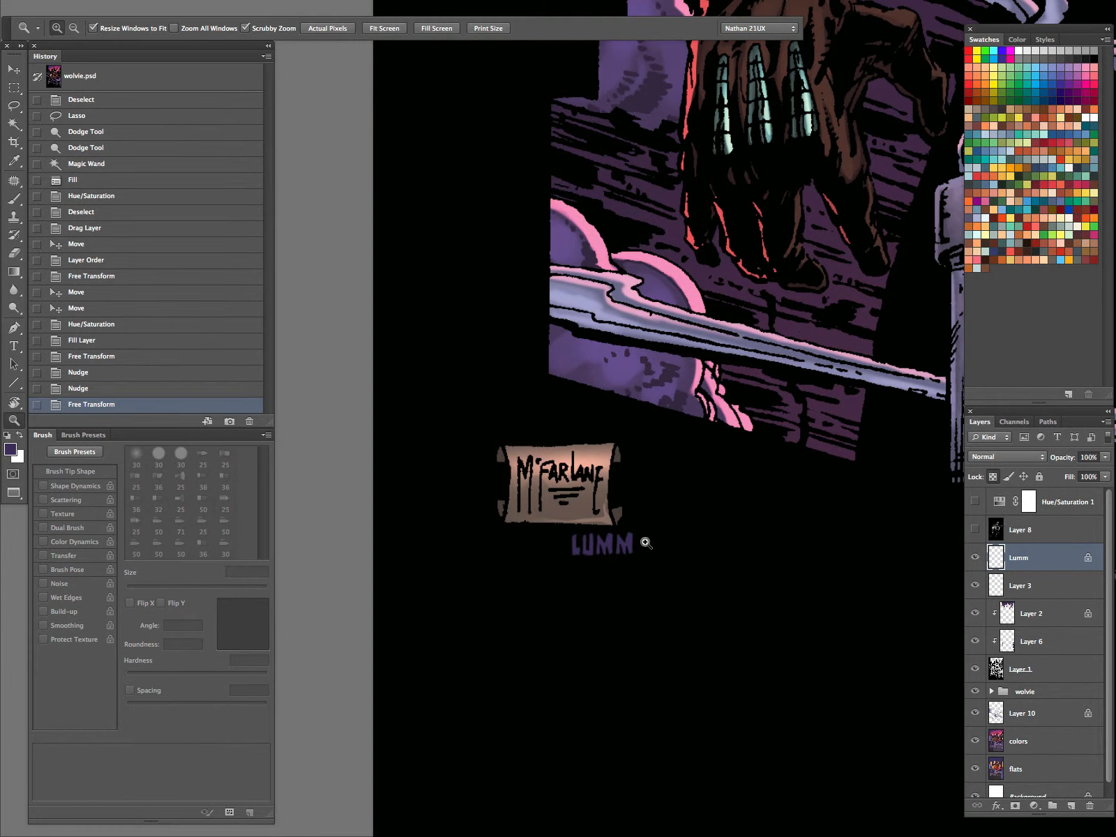
- Examine the signature placement up close and against the whole cover with the interface hidden
left_click_drag(643, 538, 559, 658)
left_click_drag(643, 548, 550, 643)
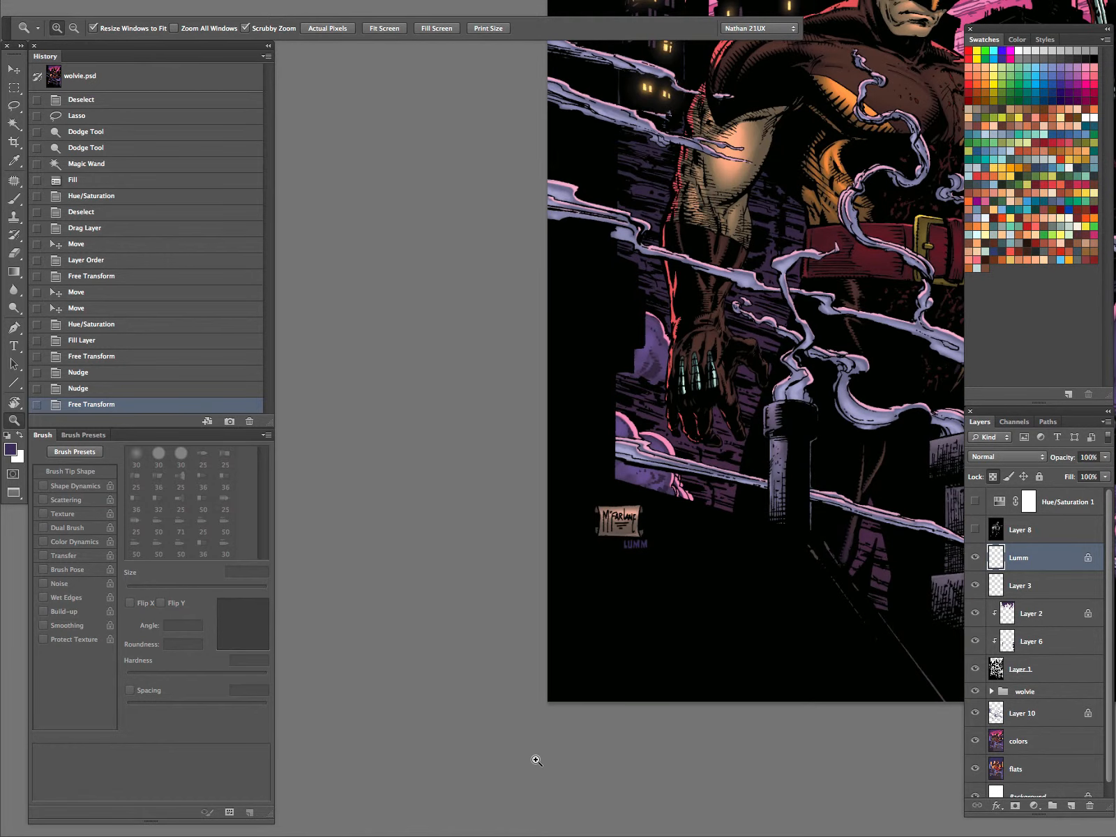
left_click(638, 511)
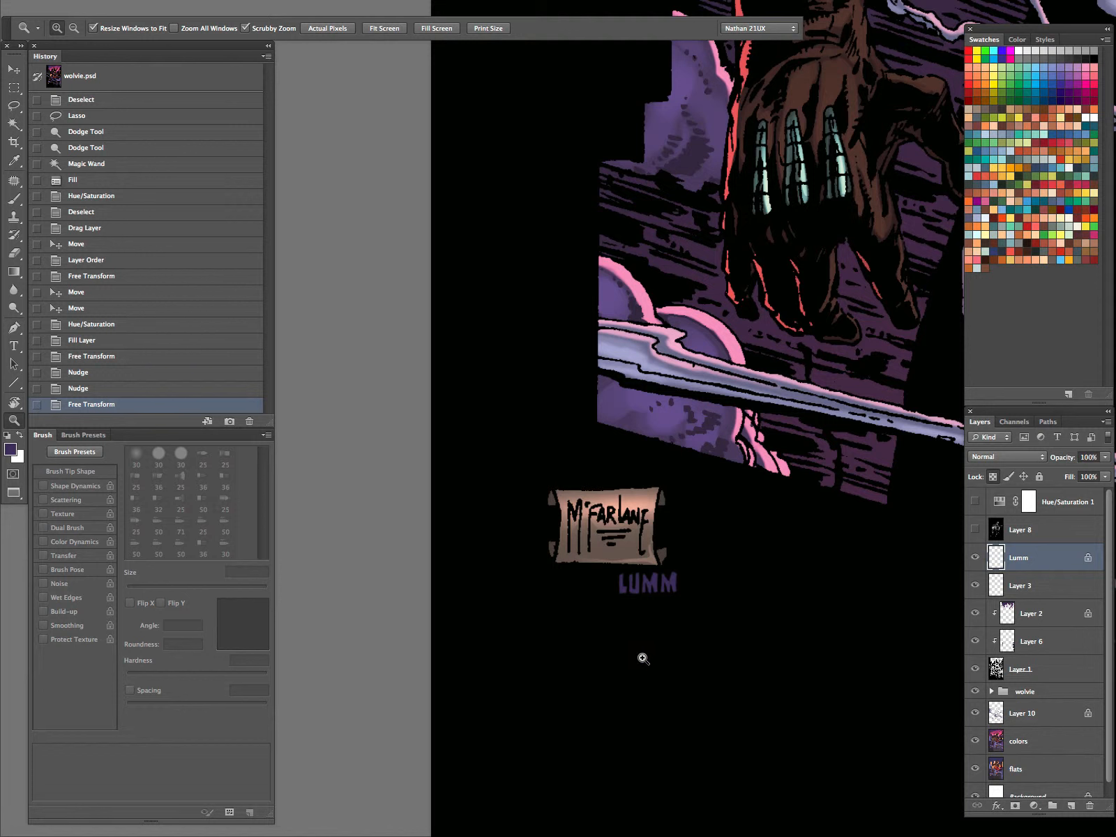
key("a")
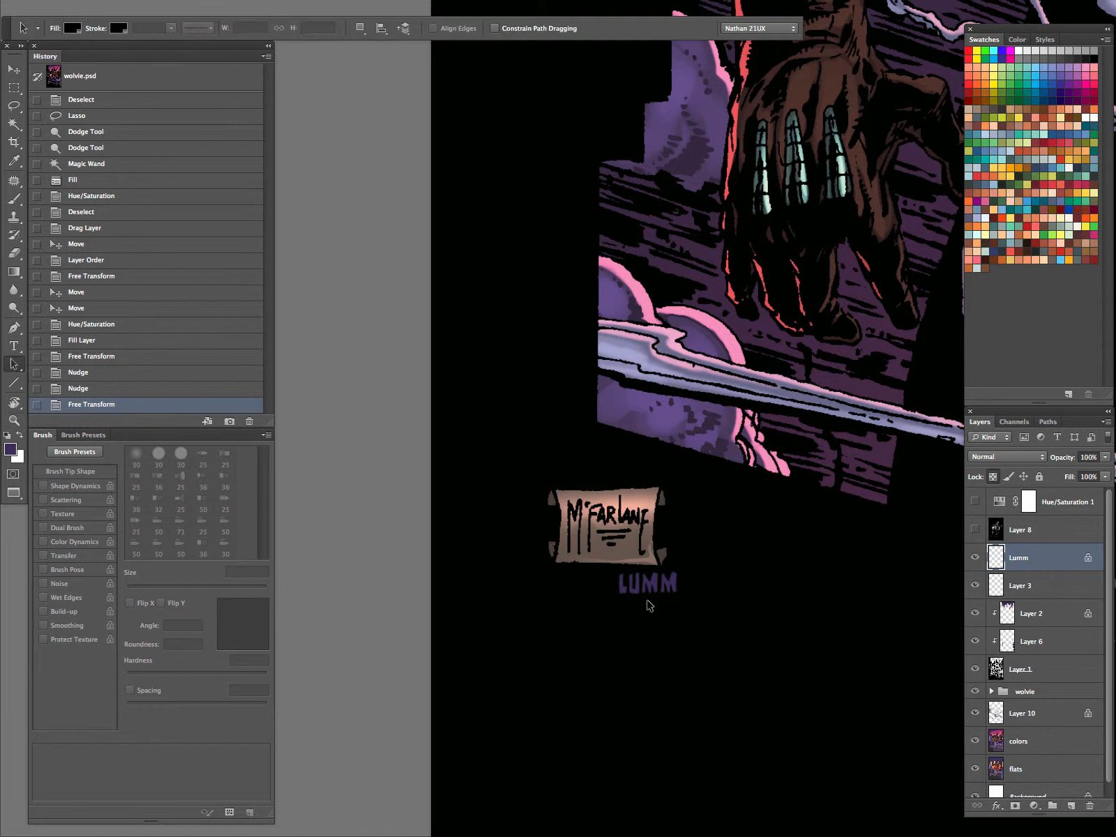
key("z")
left_click(692, 528, "alt")
left_click_drag(851, 505, 734, 533)
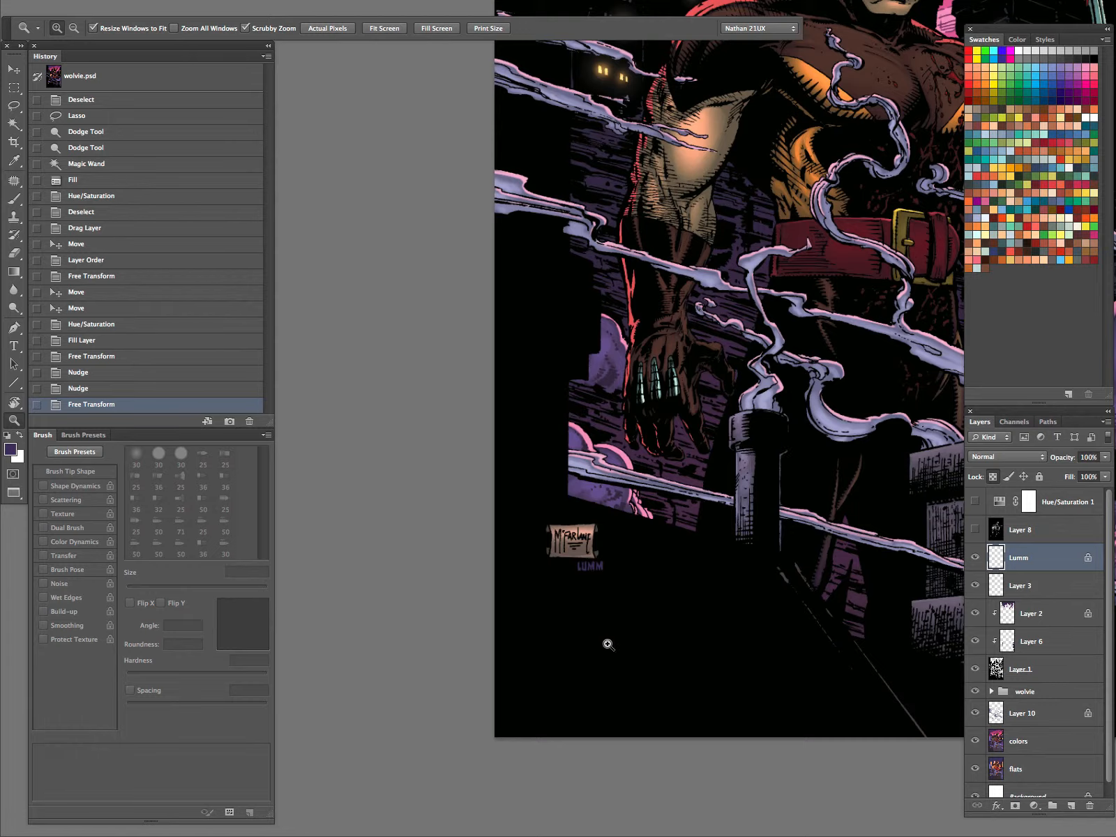
key("Tab")
left_click_drag(755, 558, 678, 593)
left_click_drag(811, 560, 718, 564)
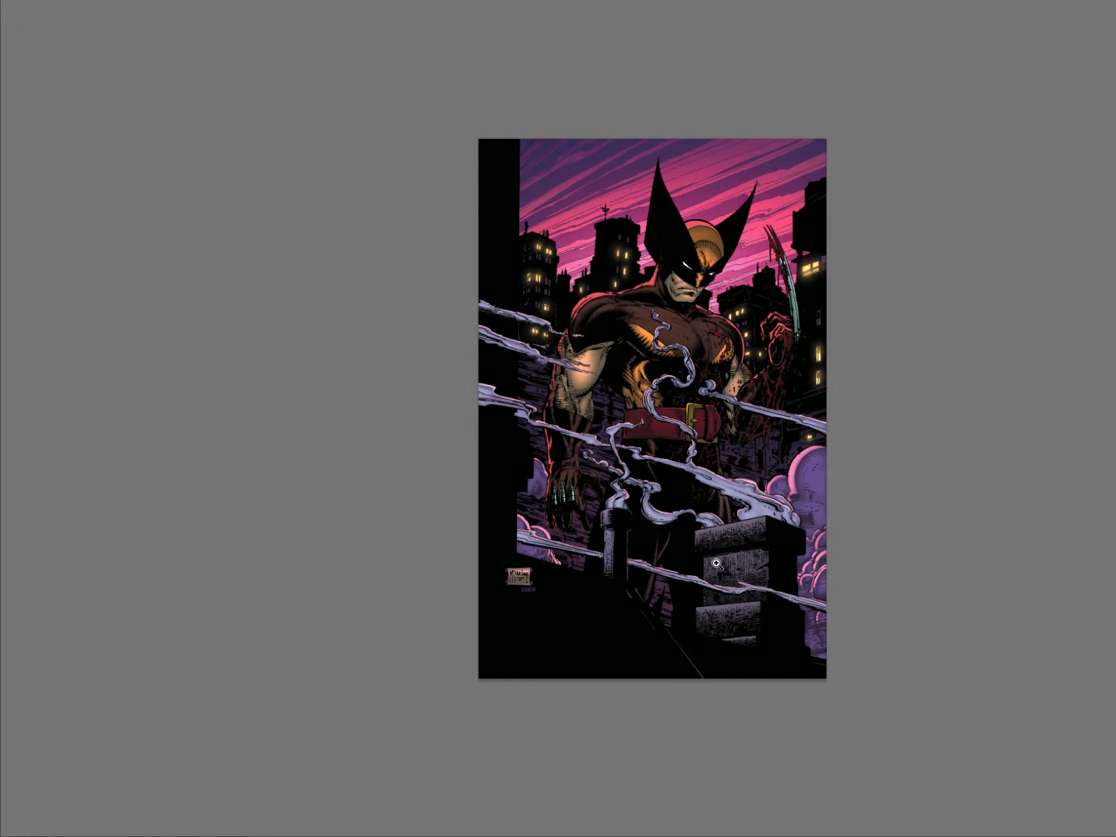
left_click(905, 506)
left_click(619, 363)
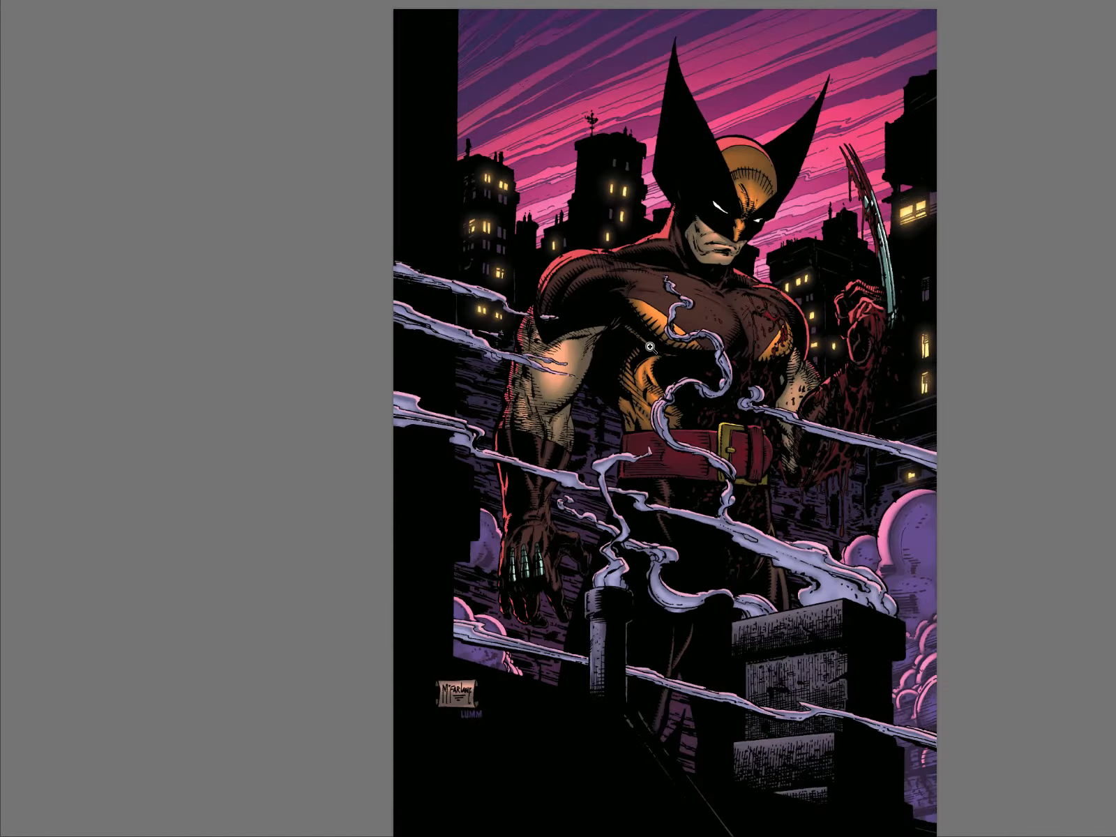
key("Tab")
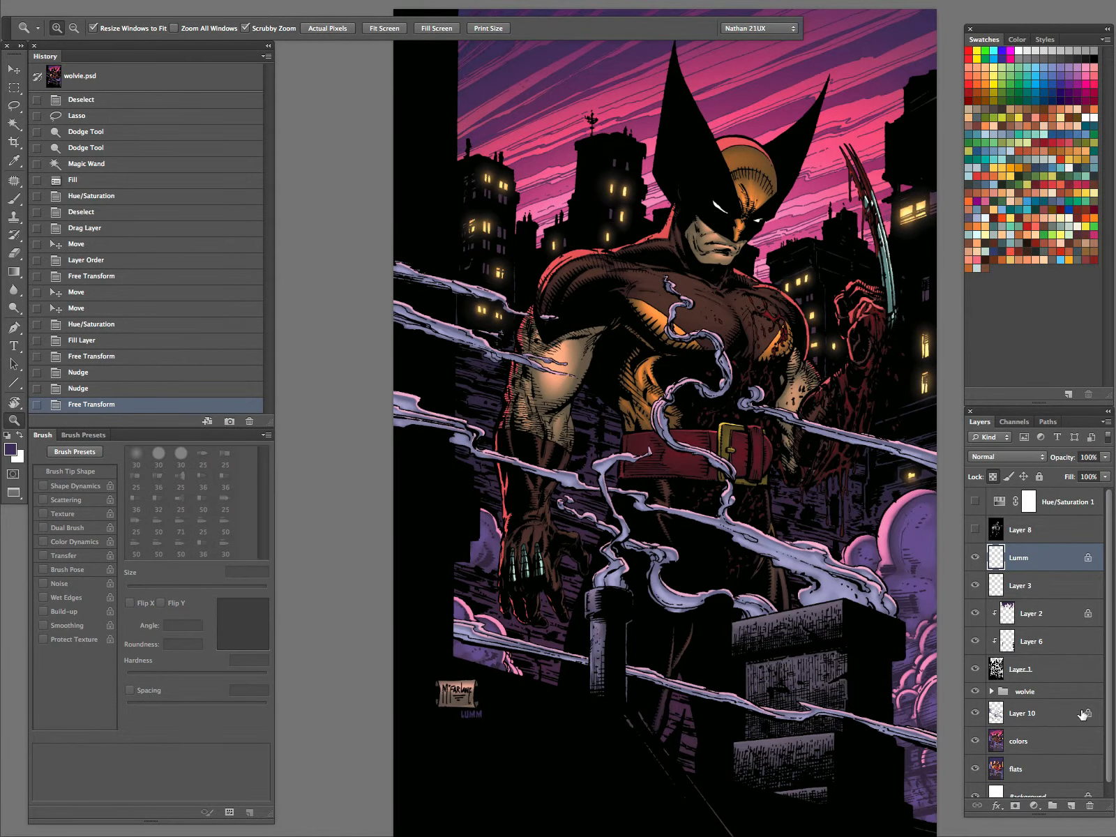
- Expand the wolvie layer group, compare the rim layer off and on, and select the skin areas from the flats layer with the Magic Wand
left_click(991, 691)
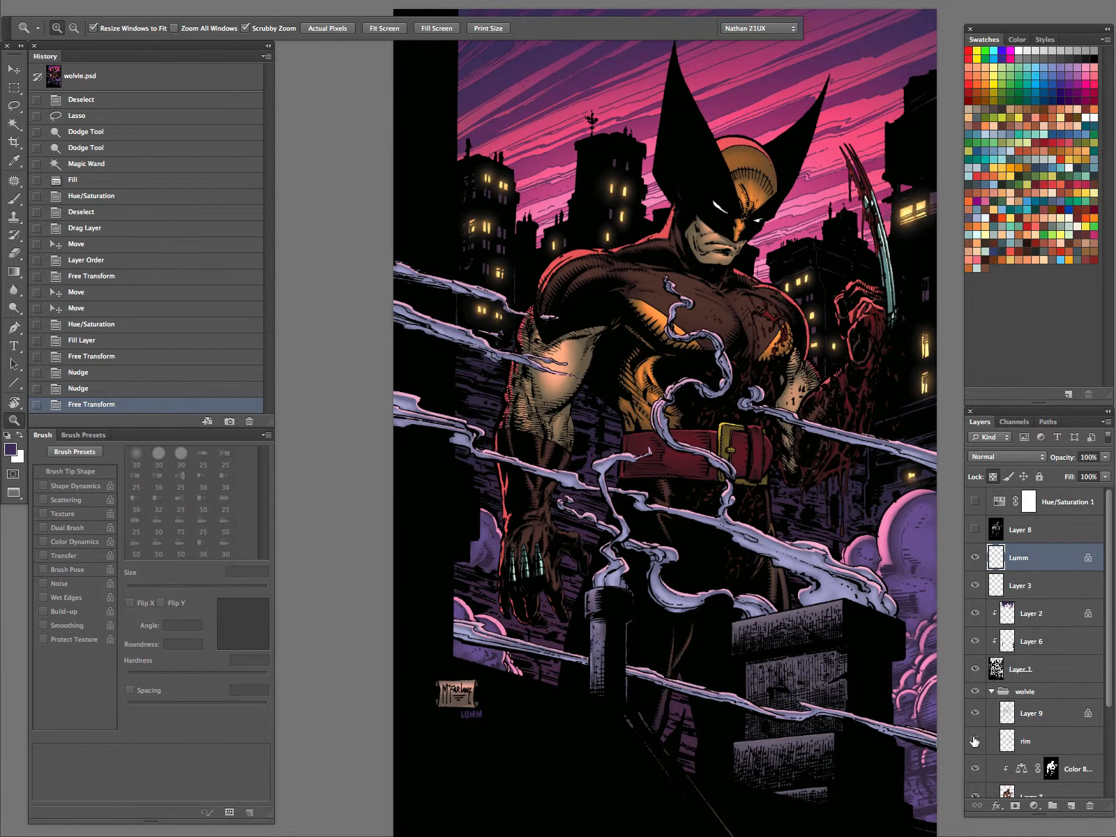
scroll(1101, 698, "down", 2)
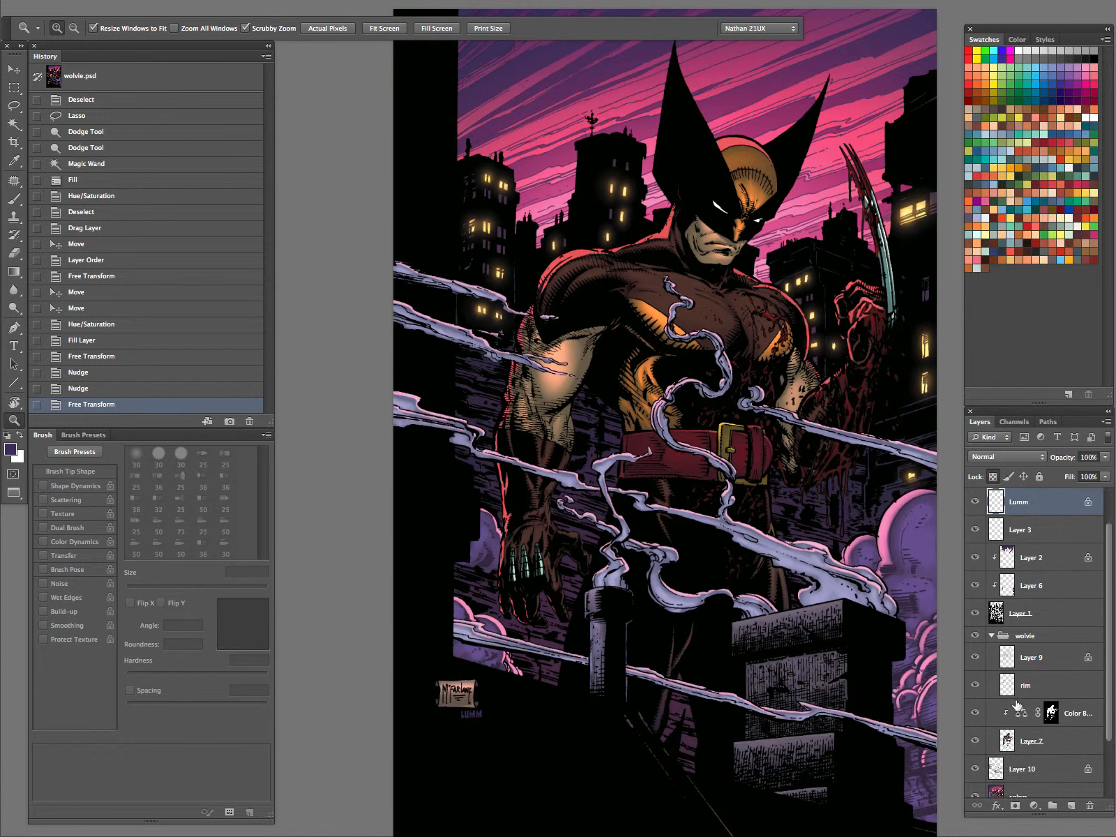
left_click(976, 686)
left_click(976, 686)
scroll(1104, 732, "down", 1)
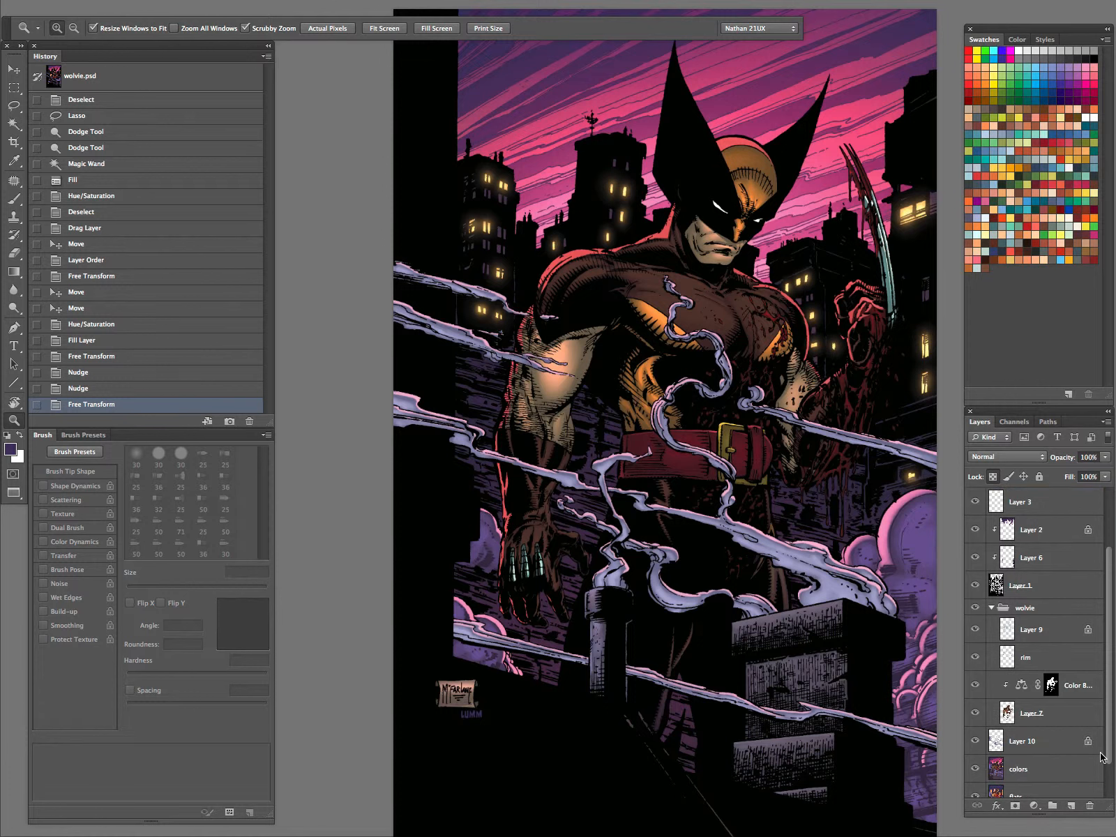
left_click(1033, 794)
key("w")
left_click(525, 338)
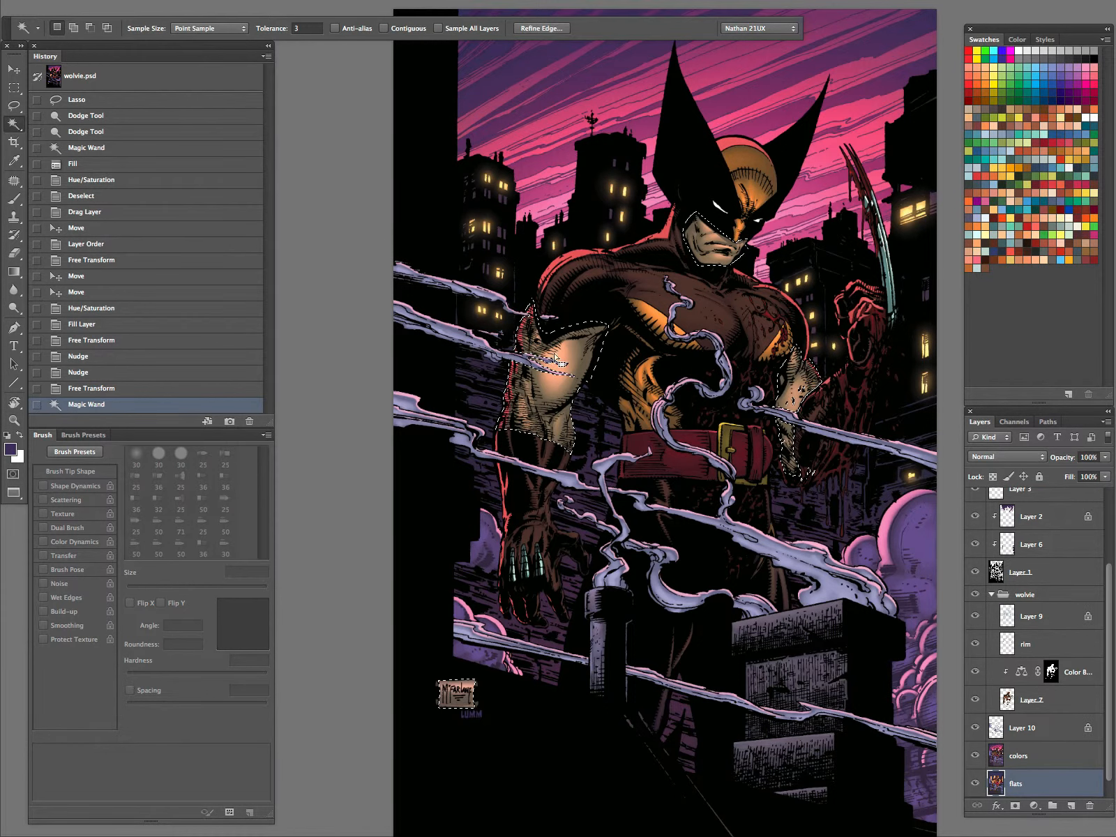
- Brighten the rim layer within the skin selection using Hue/Saturation at saturation +14 and lightness +43, and deselect
left_click(1027, 651)
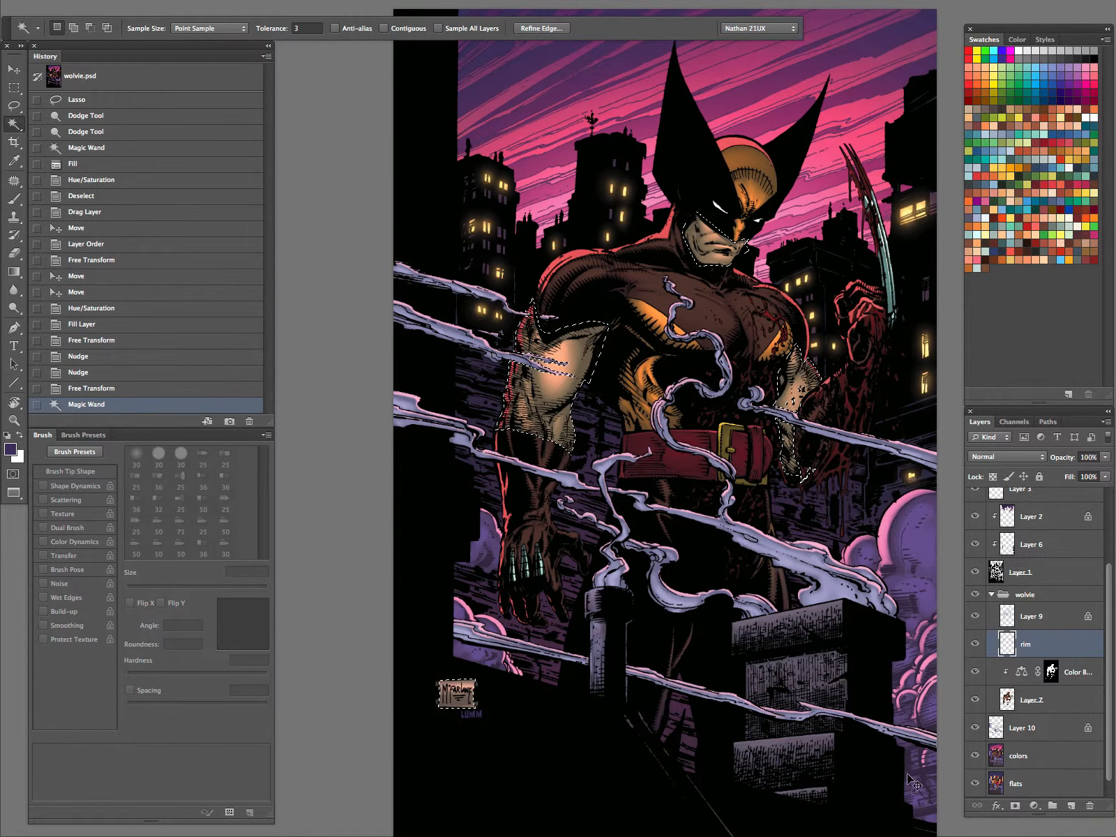
key("ctrl+u")
left_click_drag(866, 279, 897, 279)
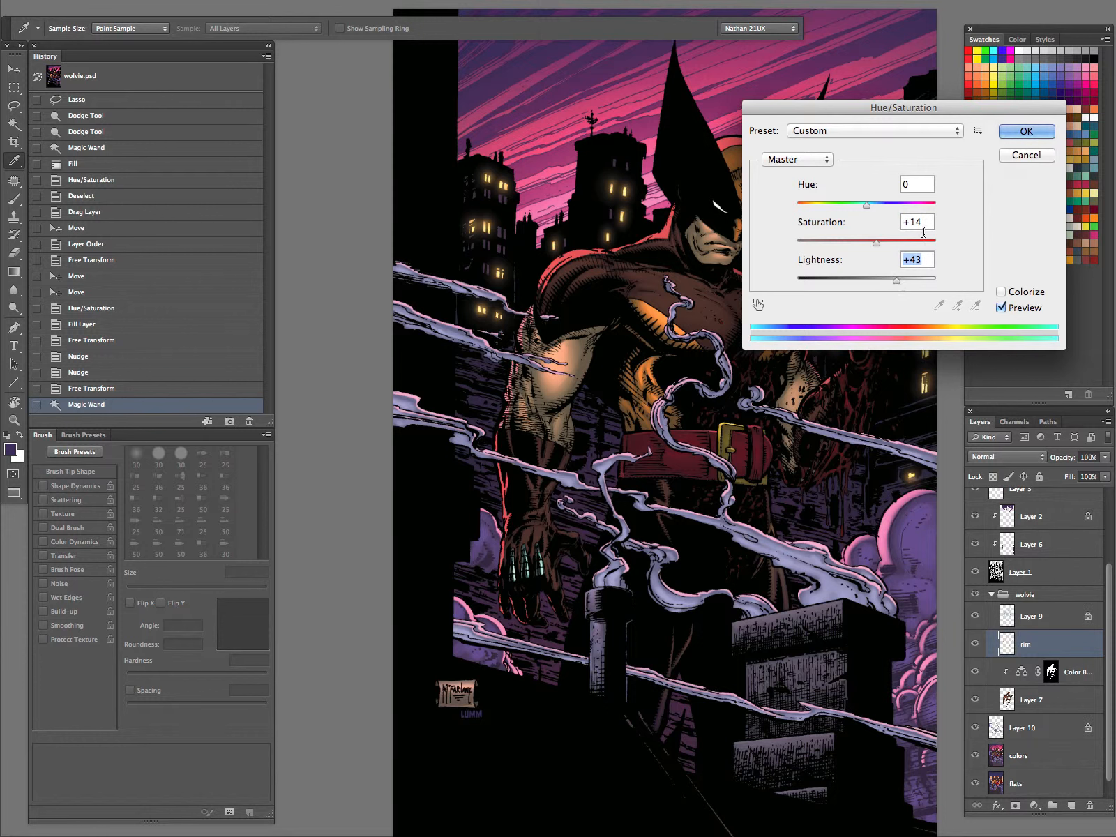
left_click(1026, 131)
key("ctrl+d")
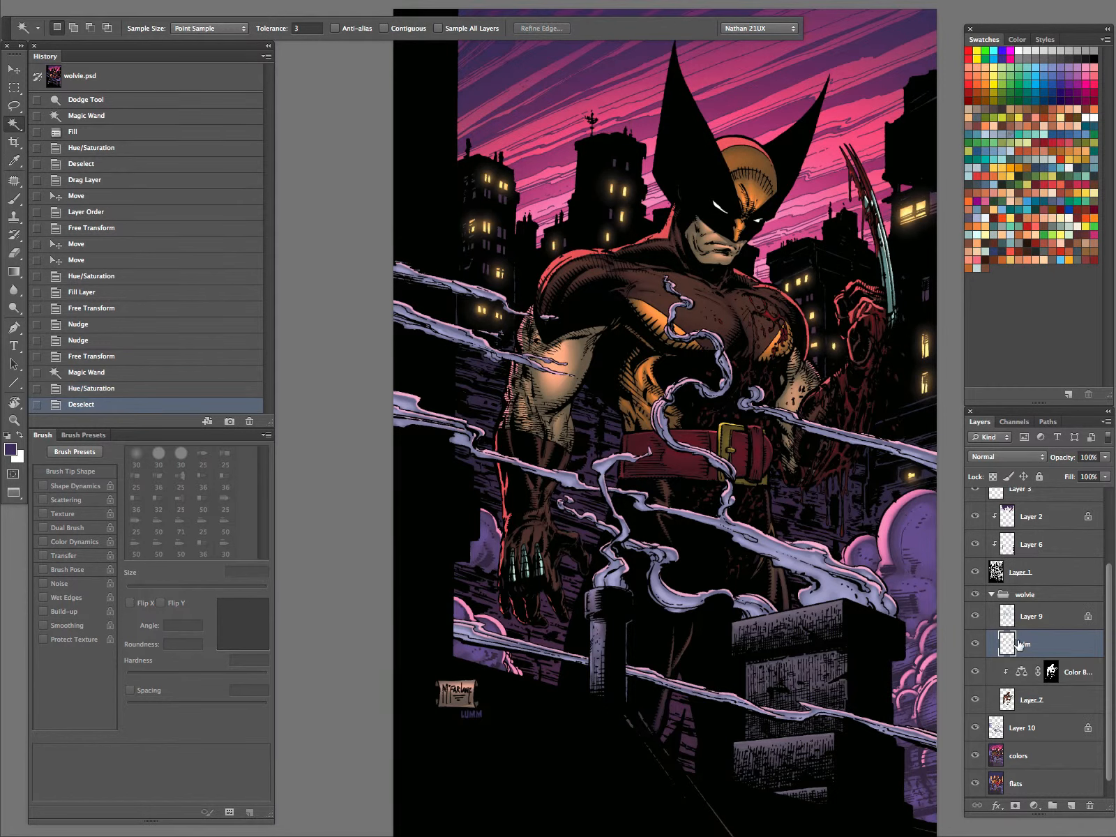
- Dodge the rim light around the figure's shoulders, neck and lowered arm with a soft 200 px brush, Highlights range at 100% exposure
left_click(975, 644)
left_click(976, 643)
key("o")
key("period")
key("period")
key("period")
left_click_drag(550, 277, 587, 259)
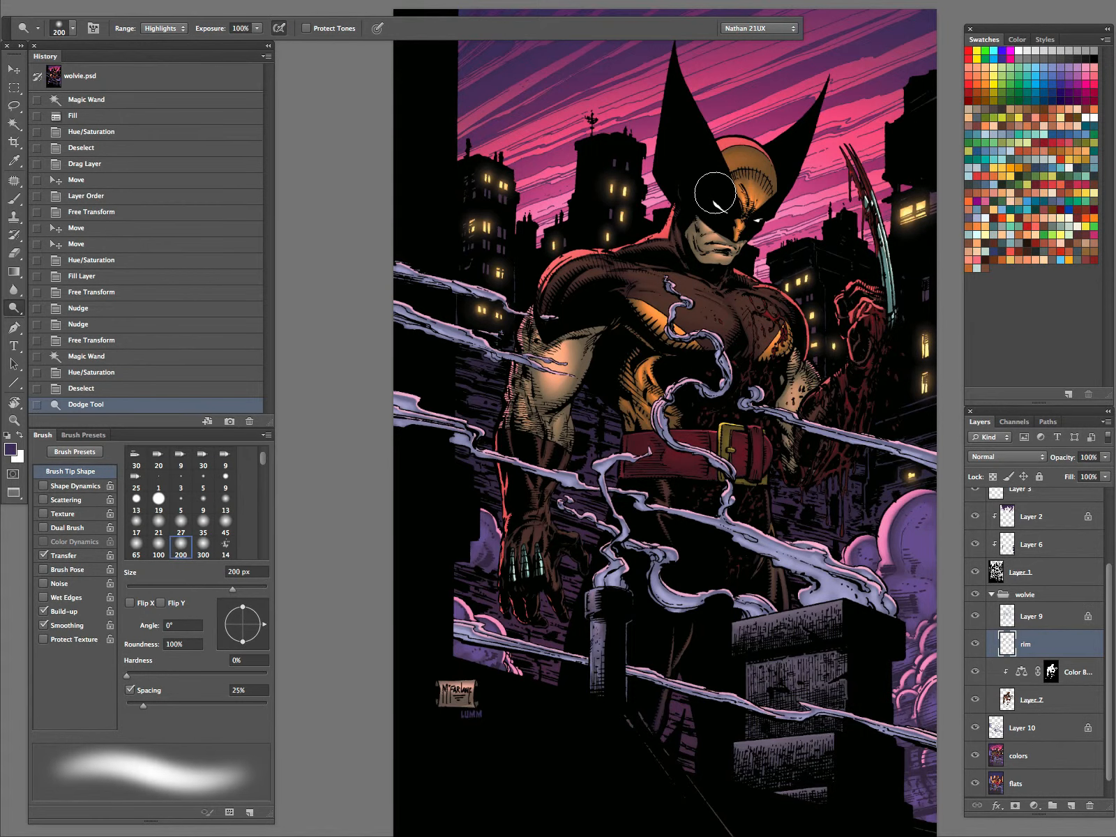
mouse_move(699, 142)
left_mouse_down()
mouse_move(740, 139)
mouse_move(697, 144)
left_mouse_up()
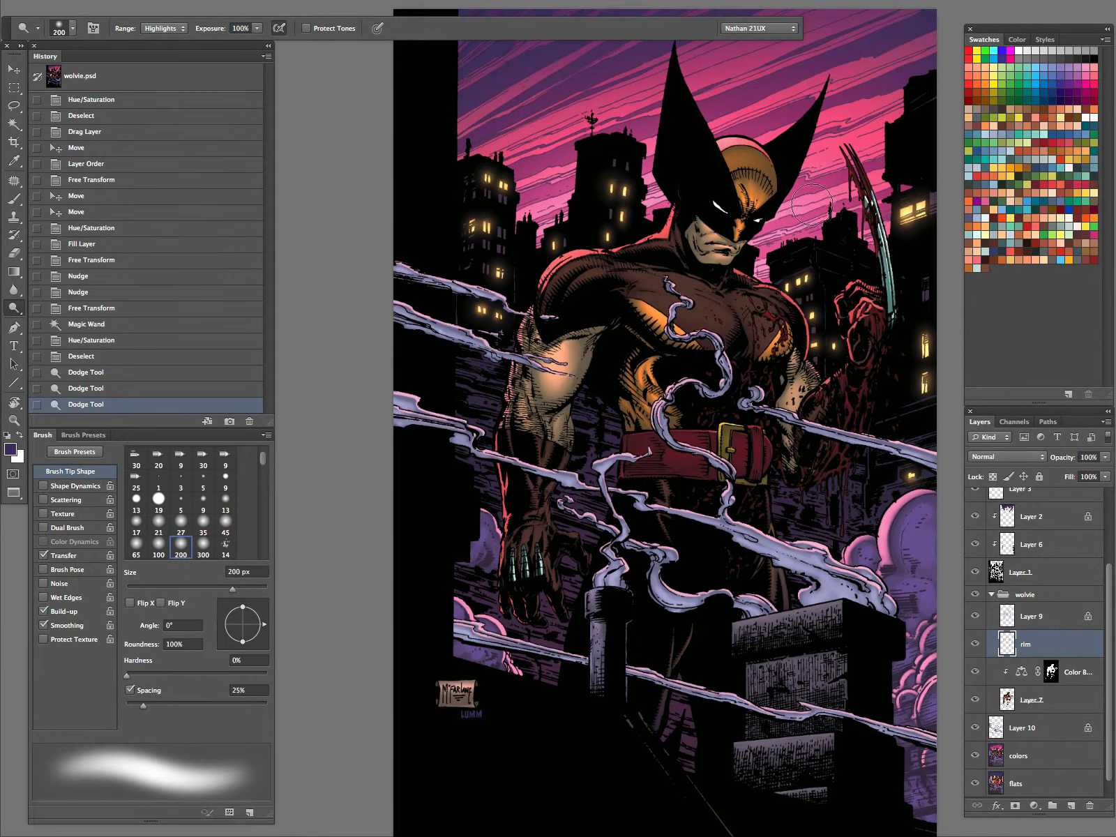
key("ctrl+z")
mouse_move(740, 273)
left_mouse_down()
mouse_move(818, 311)
mouse_move(849, 273)
mouse_move(890, 264)
left_mouse_up()
left_click_drag(680, 202, 646, 271)
left_click_drag(503, 447, 492, 540)
- Review the finished cover at reduced size and fitted to the screen without panels, cycling through the screen modes
key("z")
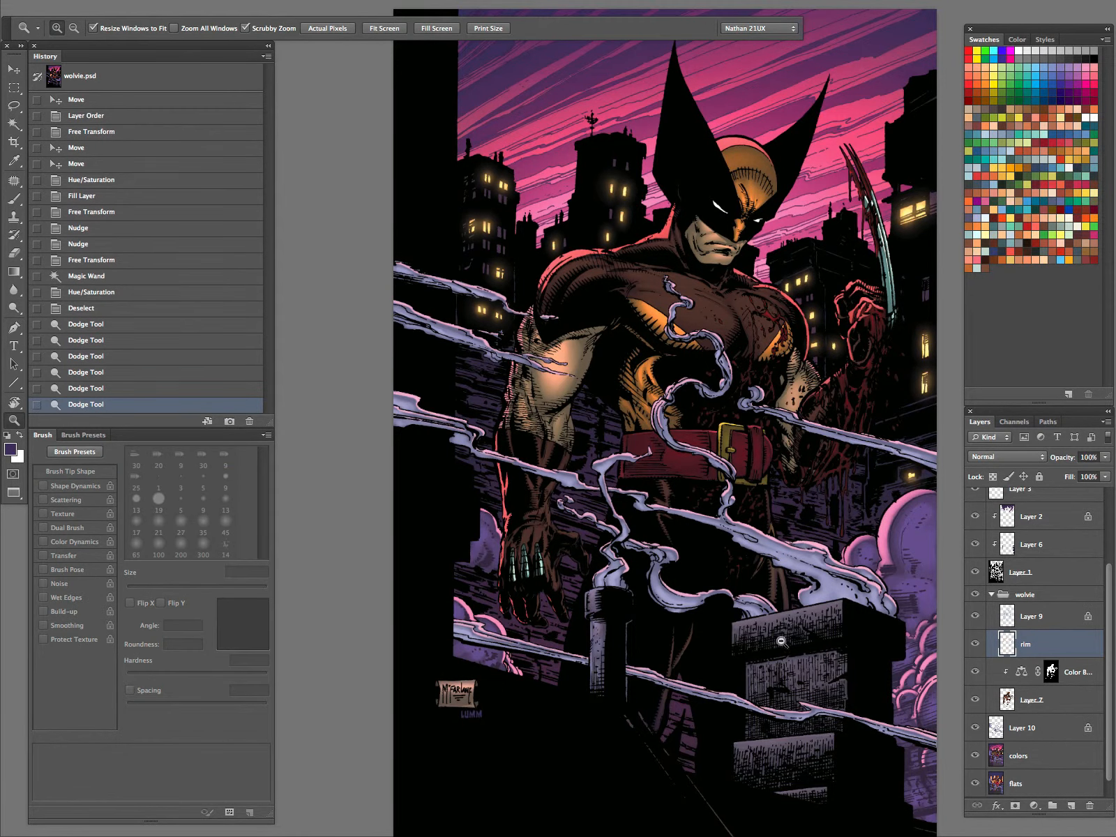
left_click_drag(794, 630, 687, 738)
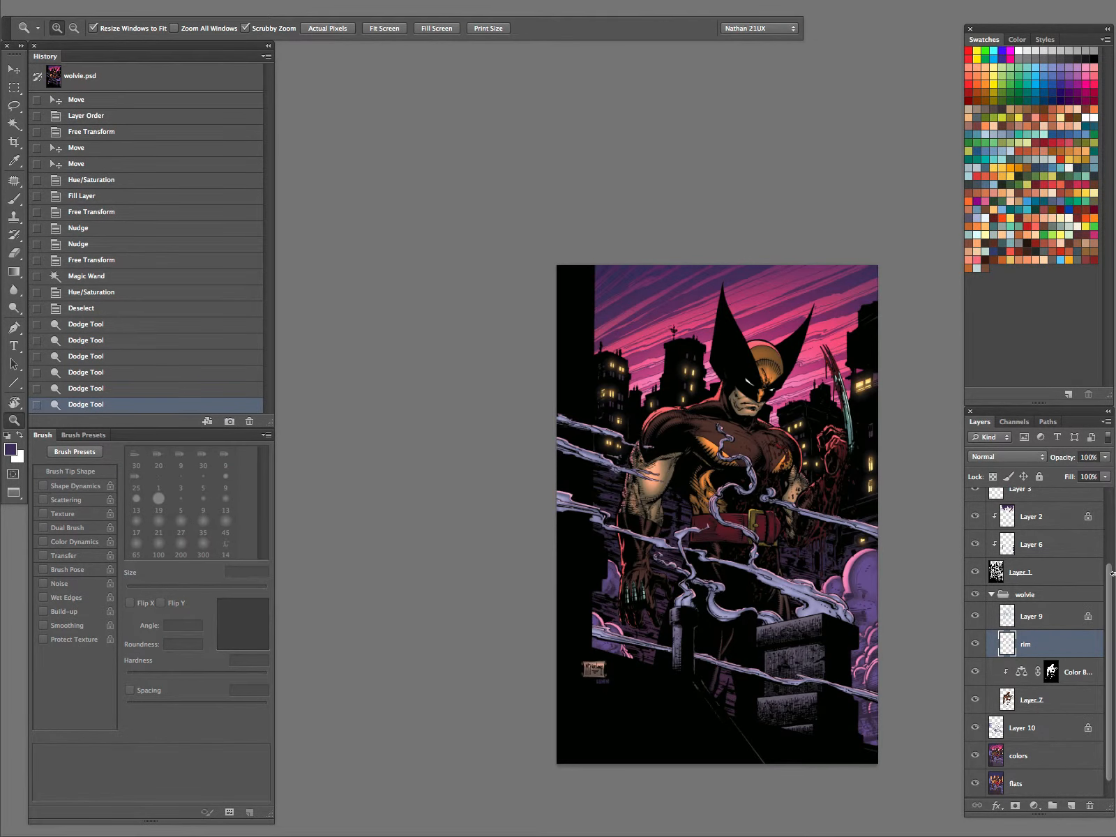
left_click_drag(1112, 580, 1111, 486)
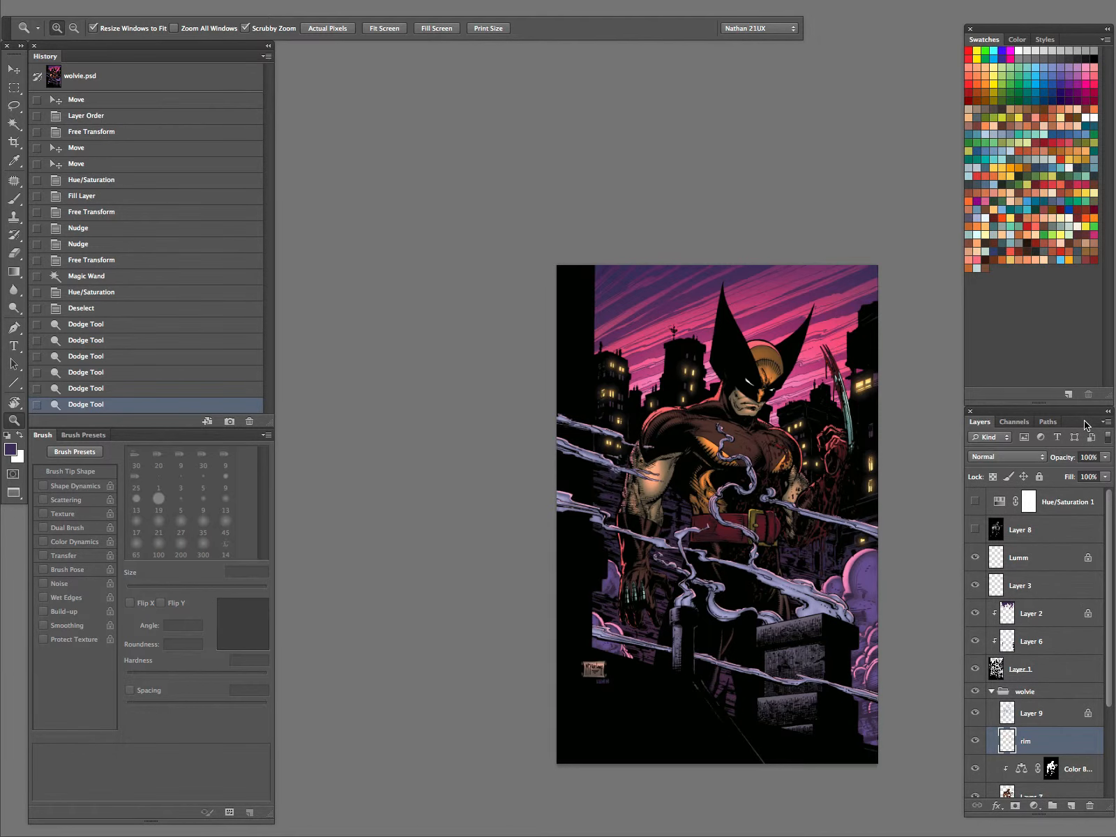
key("ctrl+0")
key("Tab")
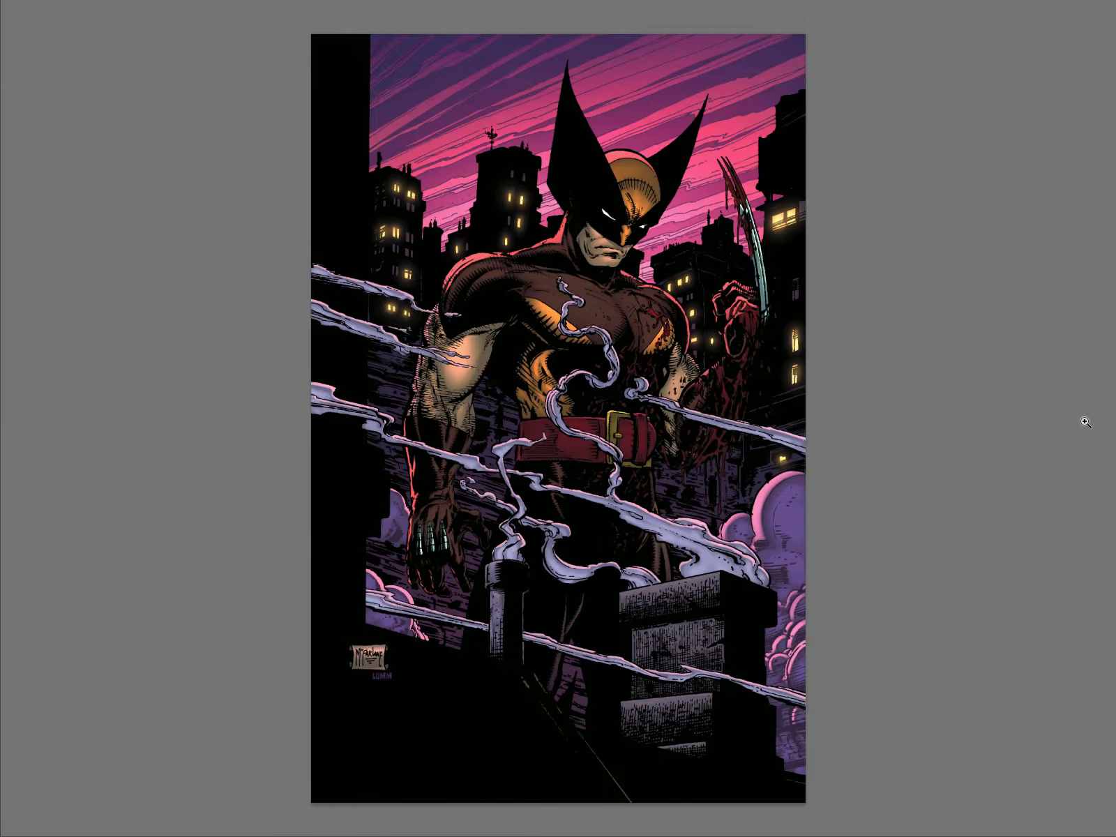
key("f")
key("f")
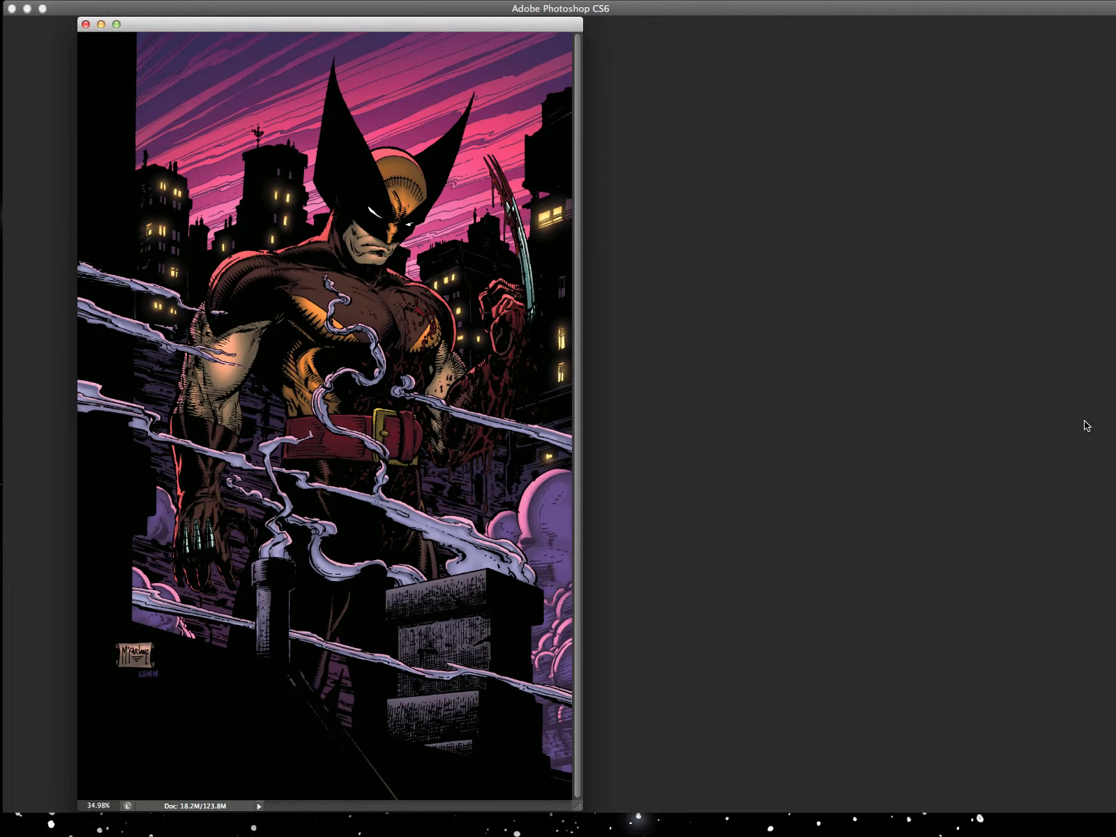
key("f")
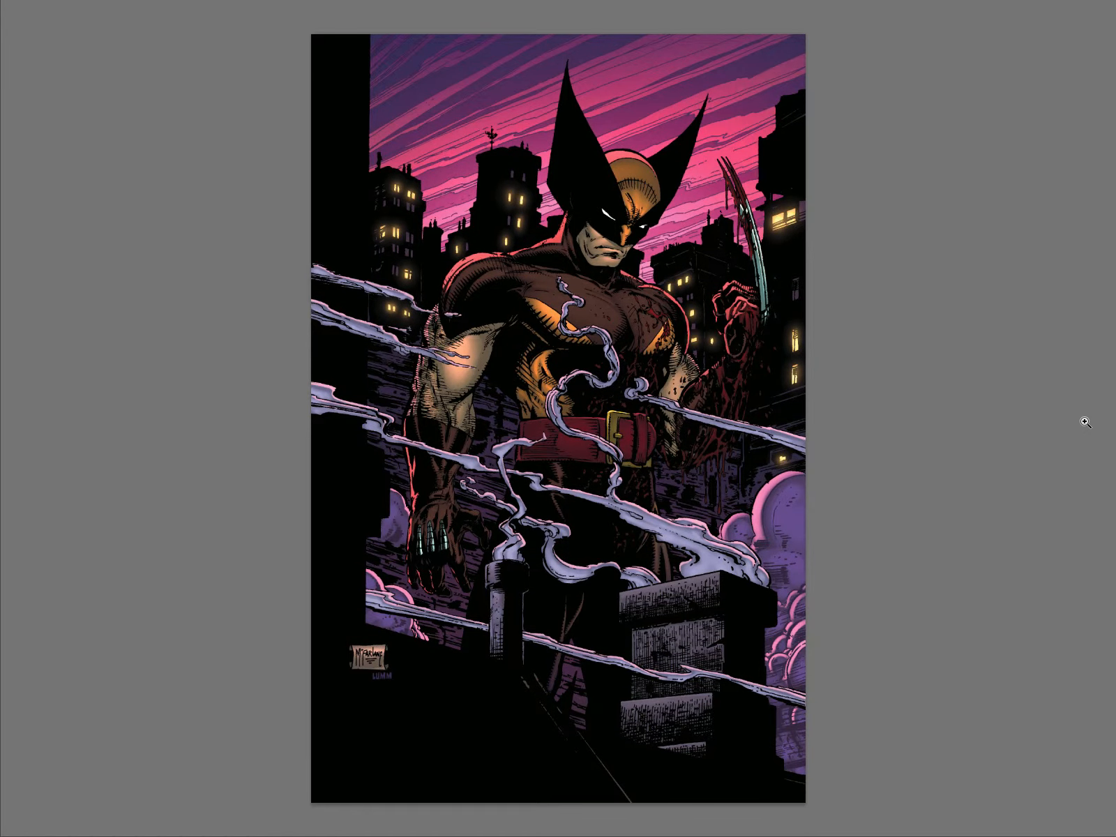